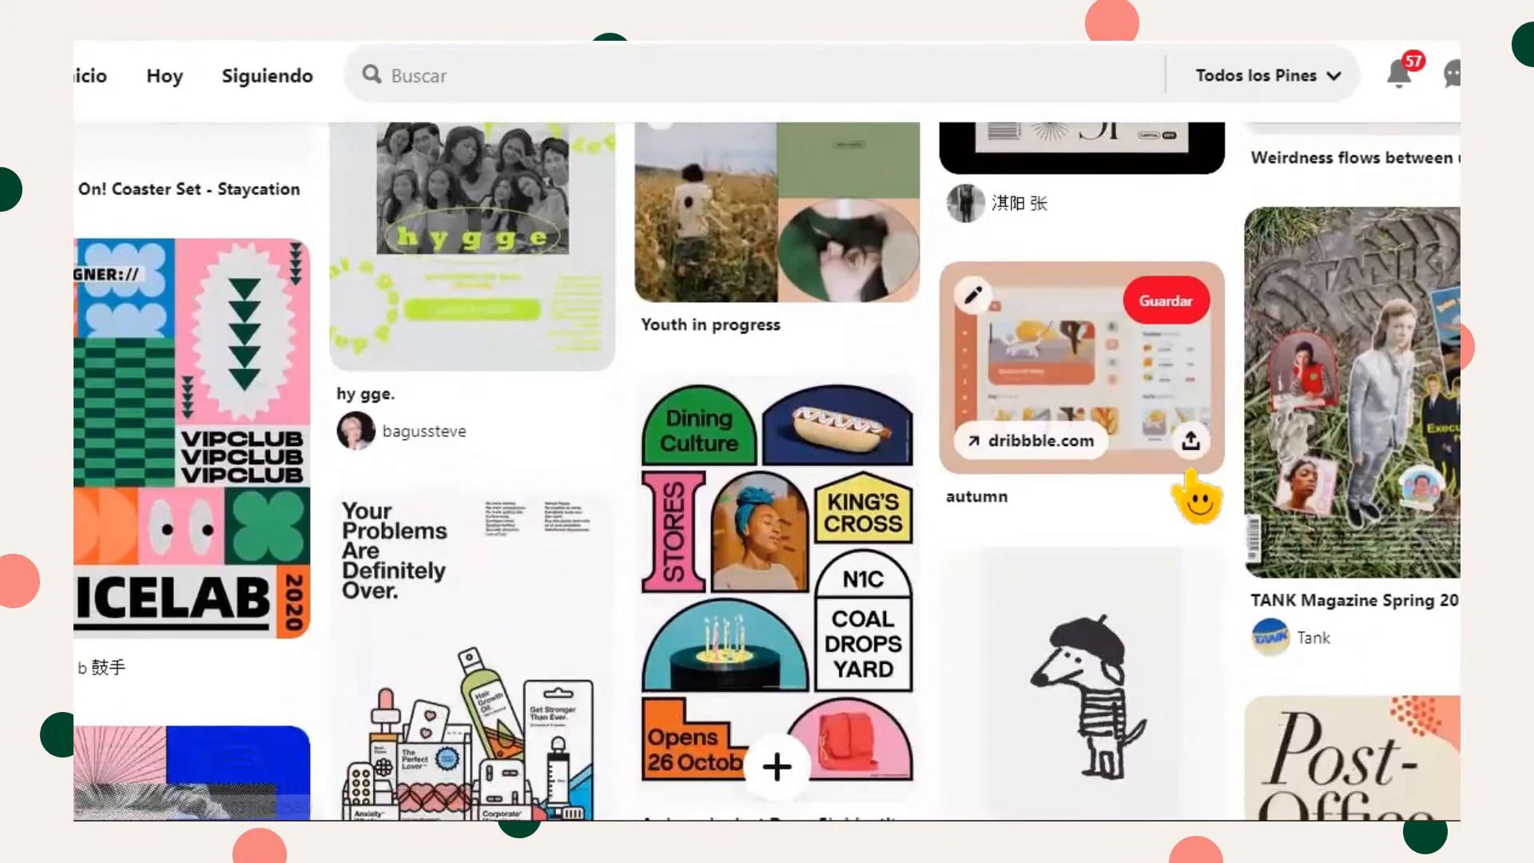
- Browse the Pinterest feed for design inspiration and open the NYE 2019 Skylab Gallery poster pin
{"action": "scroll", "coordinate": [1197, 497], "scroll_direction": "down", "scroll_amount": 8}
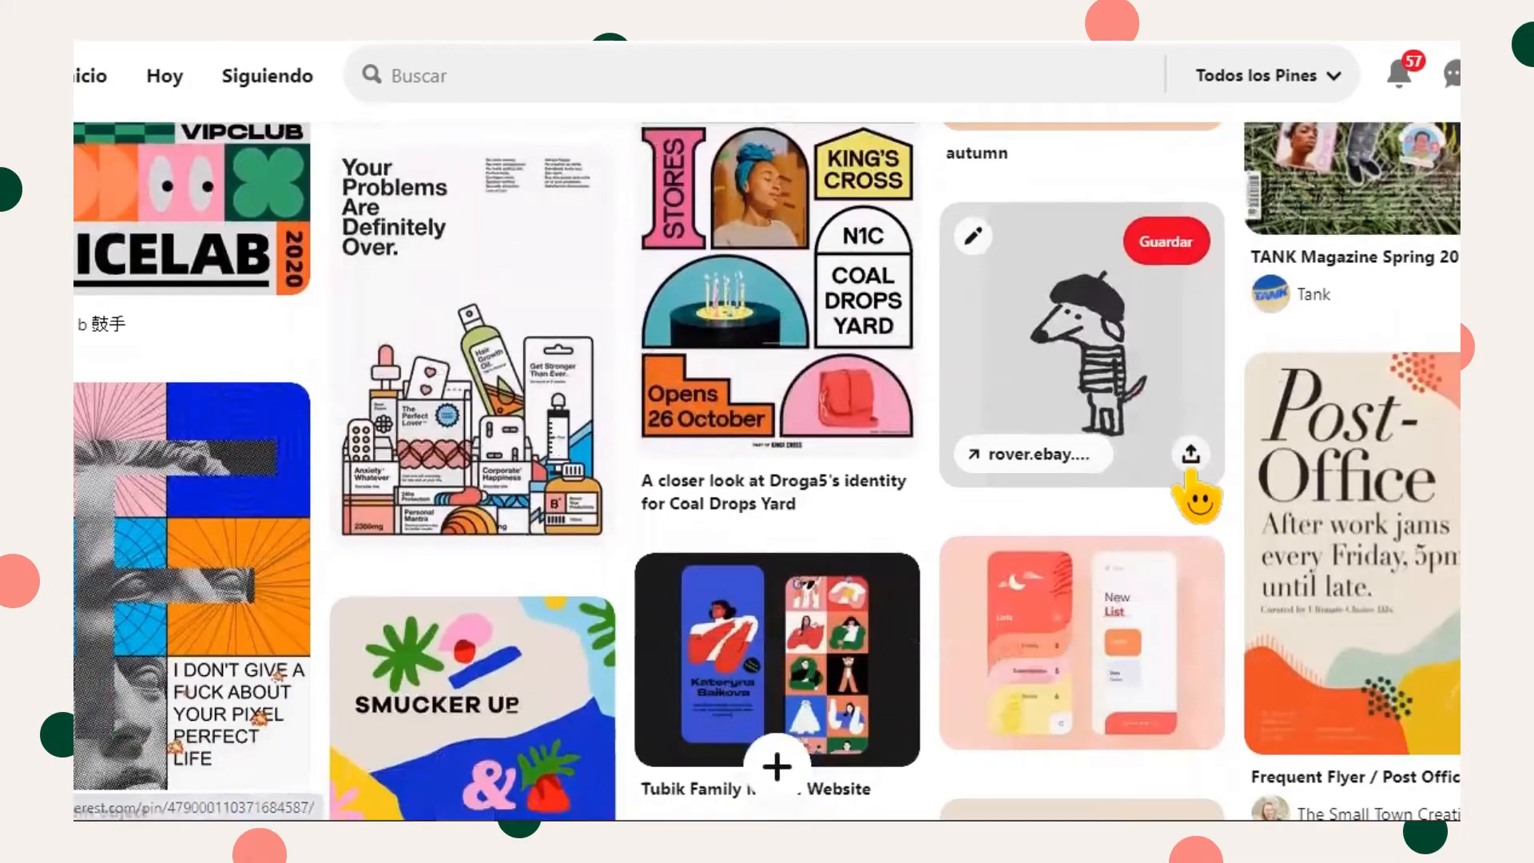
{"action": "scroll", "coordinate": [767, 471], "scroll_direction": "down", "scroll_amount": 4}
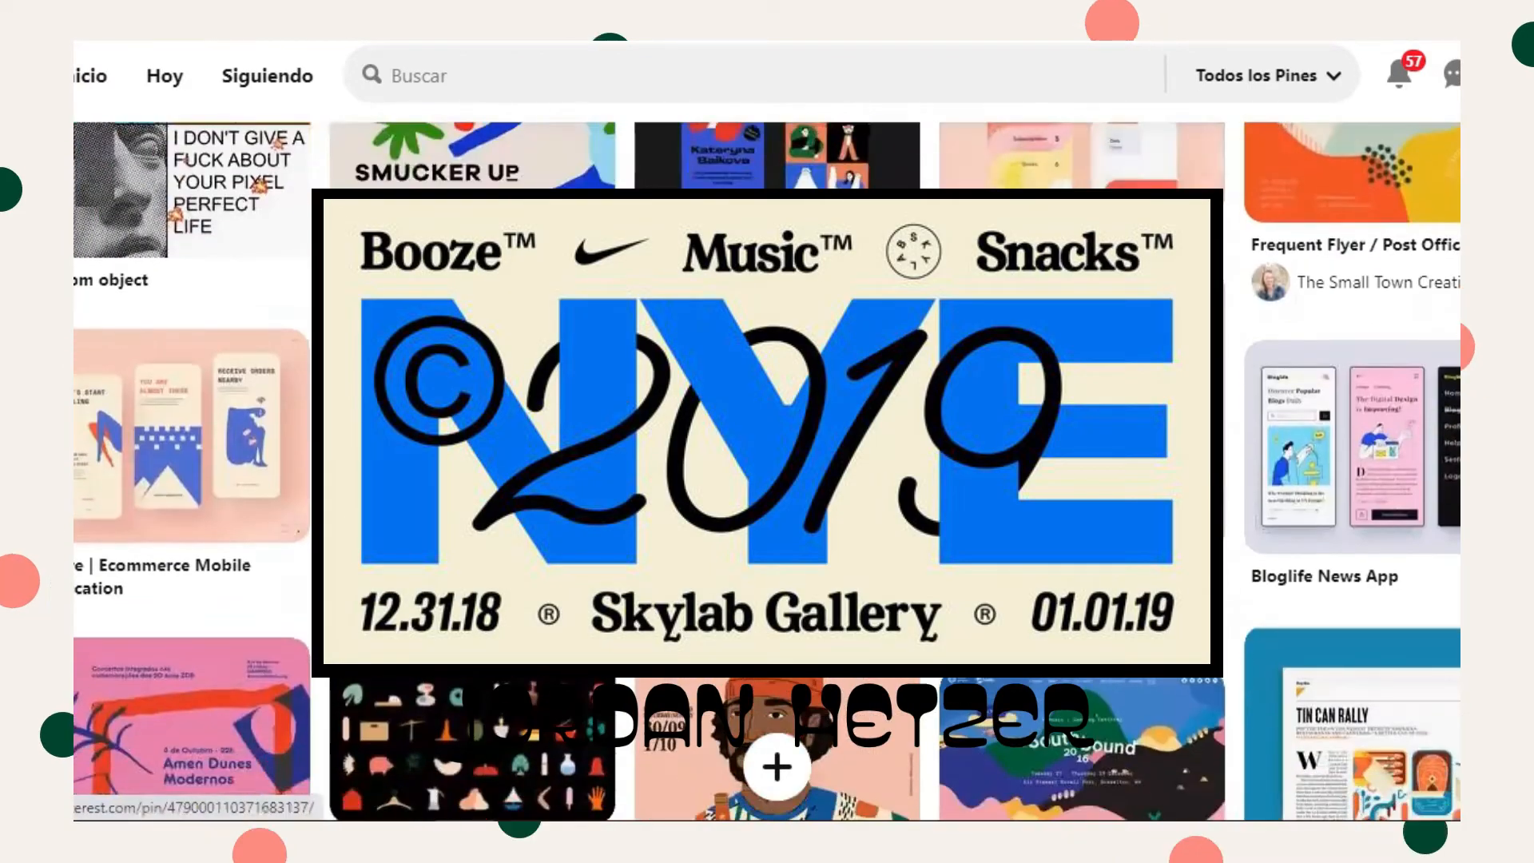
{"action": "scroll", "coordinate": [137, 358], "scroll_direction": "down", "scroll_amount": 5}
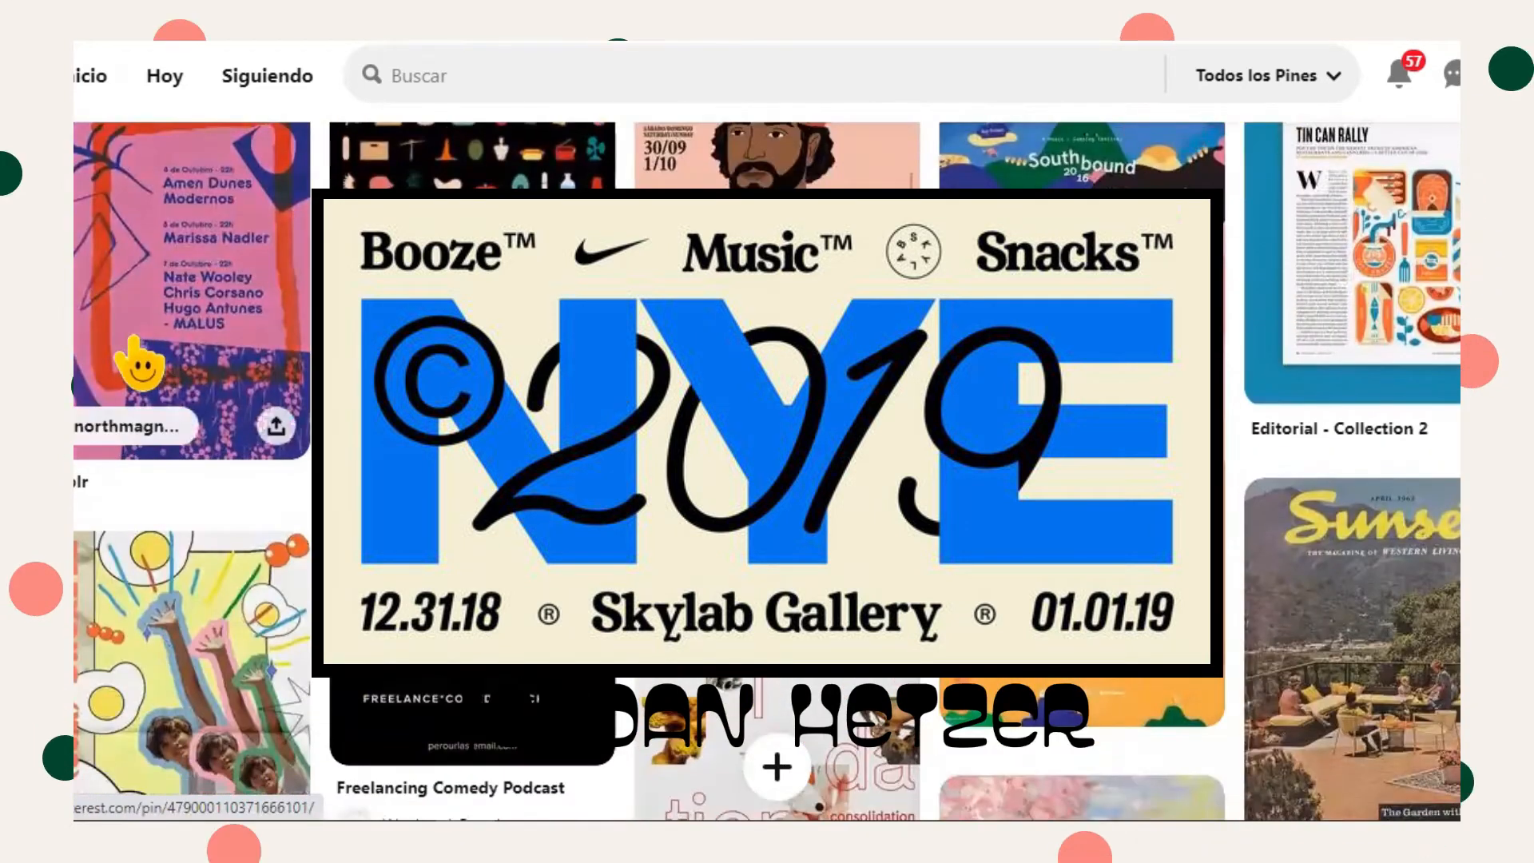
{"action": "scroll", "coordinate": [459, 679], "scroll_direction": "down", "scroll_amount": 1}
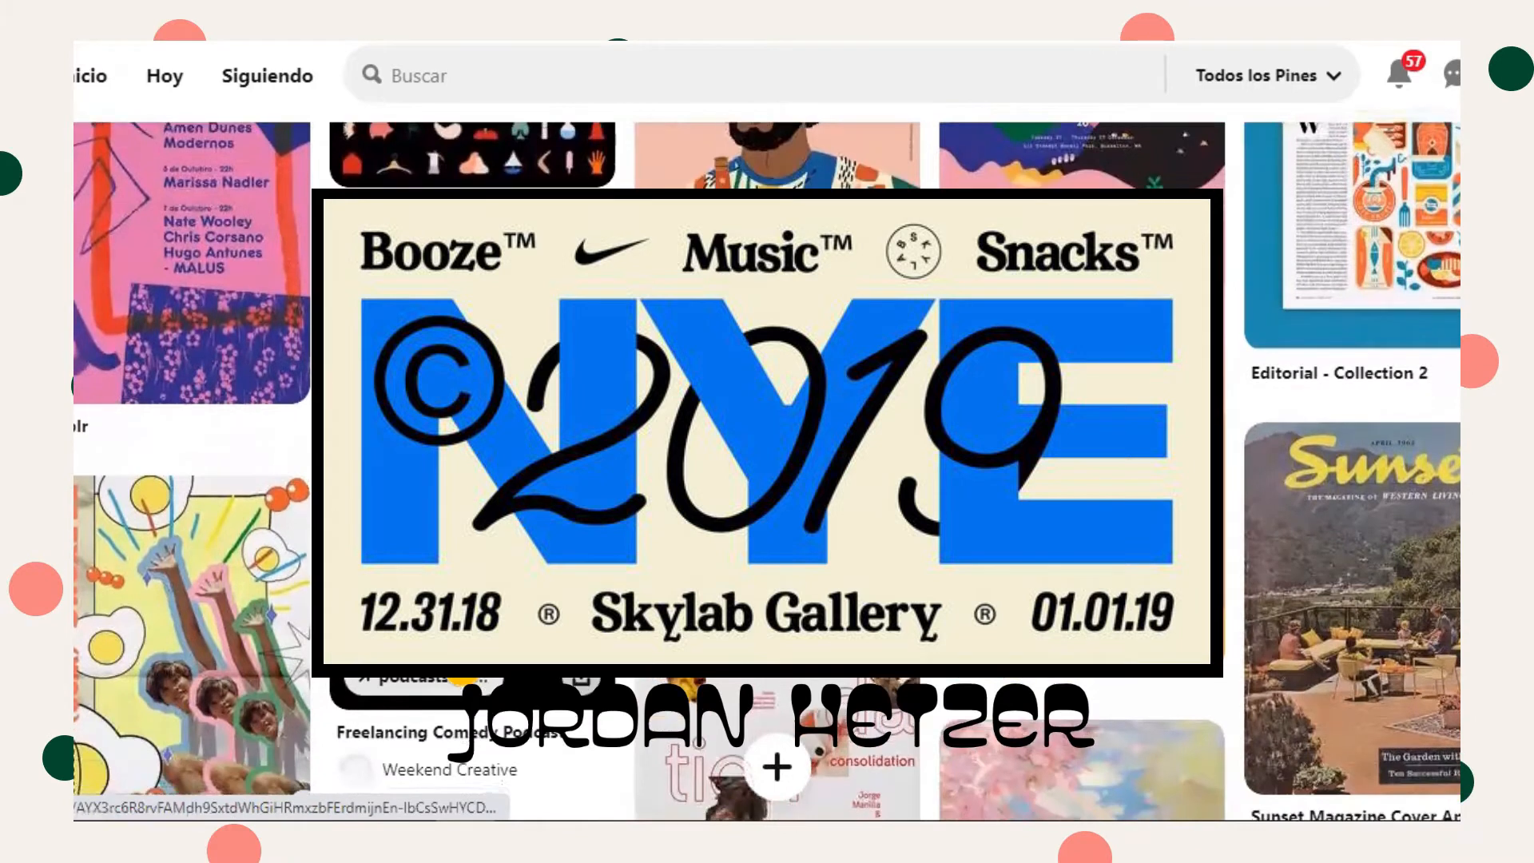
{"action": "scroll", "coordinate": [459, 679], "scroll_direction": "down", "scroll_amount": 8}
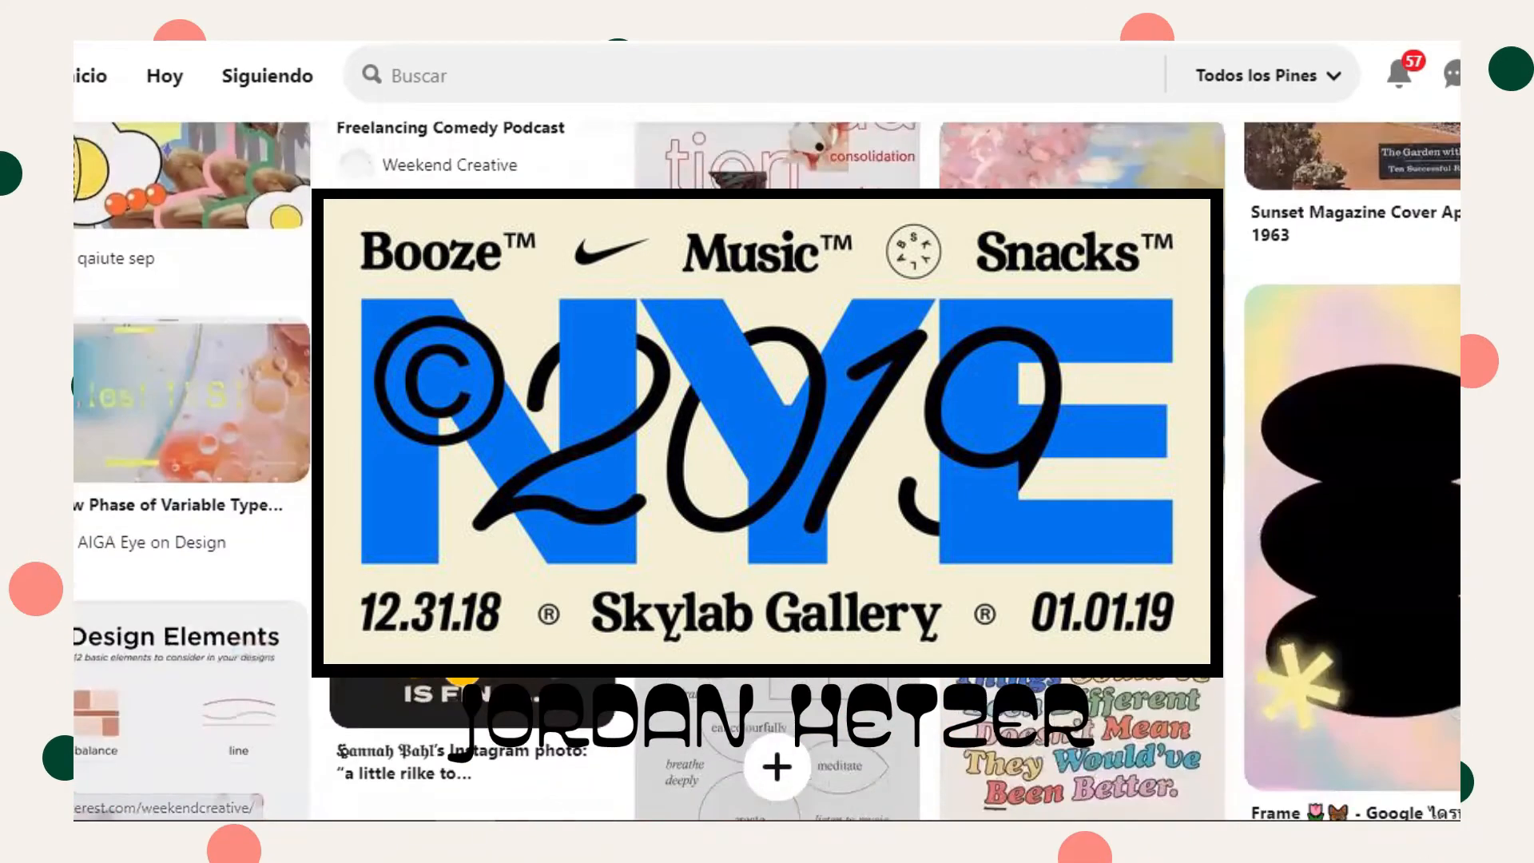
{"action": "left_click", "coordinate": [479, 320]}
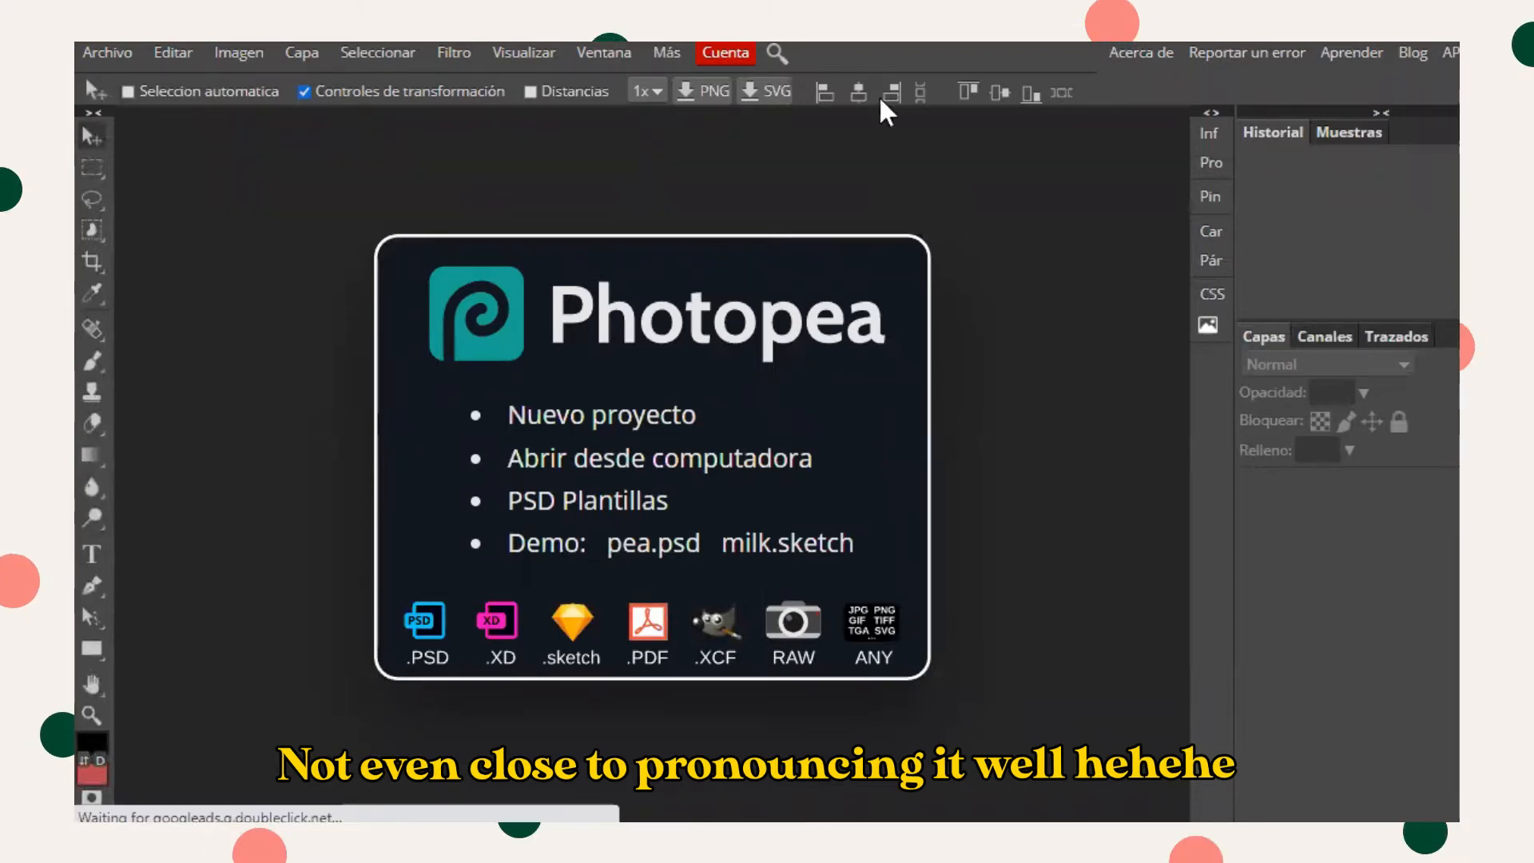
- Create a new A4 landscape print project named NYC at 297 × 210 mm and 300 DPI
{"action": "left_click", "coordinate": [571, 419]}
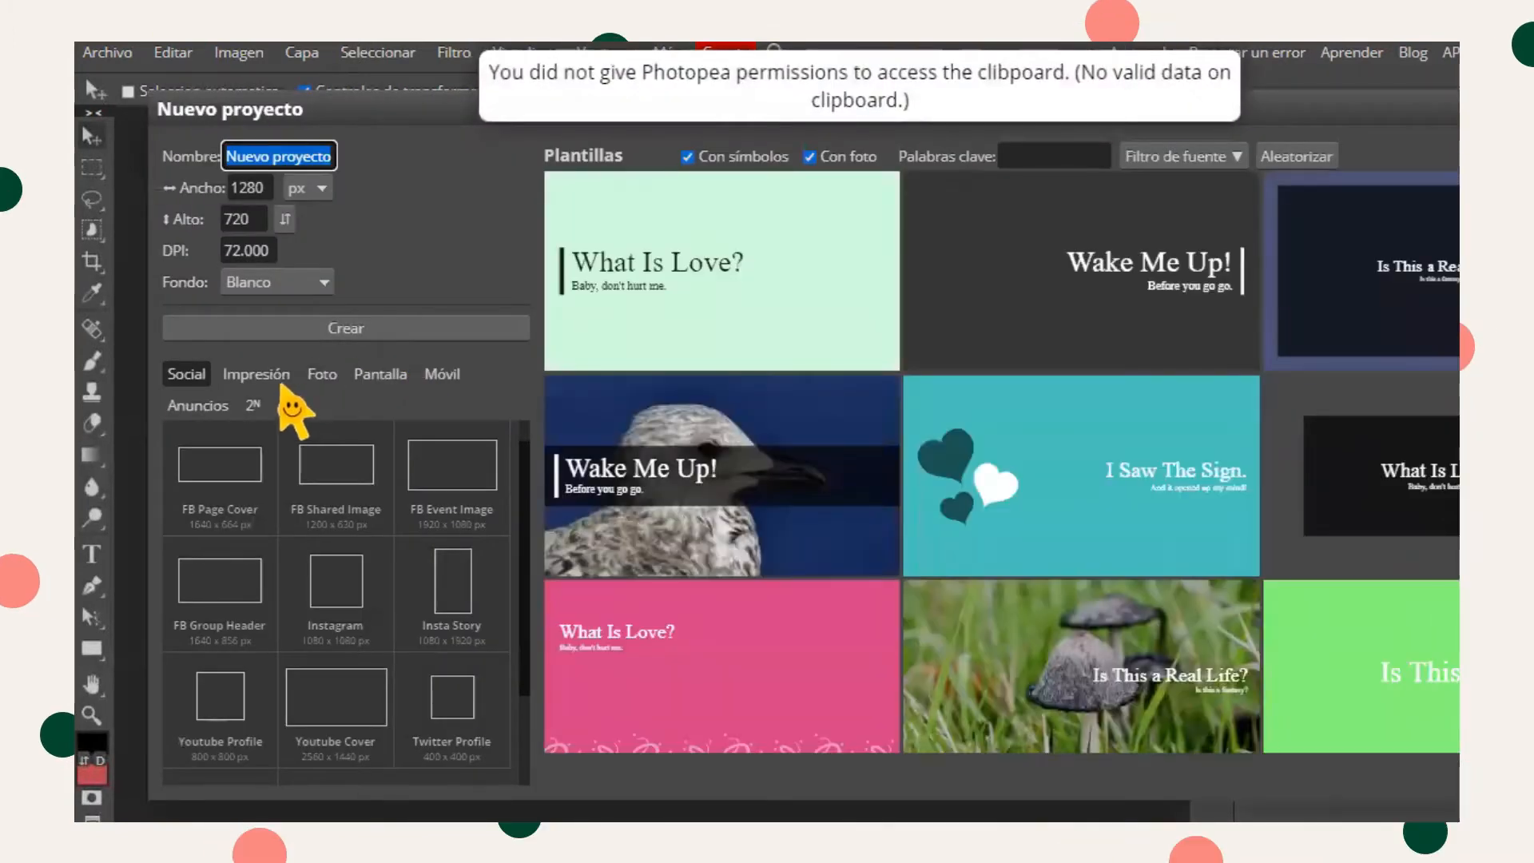
{"action": "left_click", "coordinate": [279, 377]}
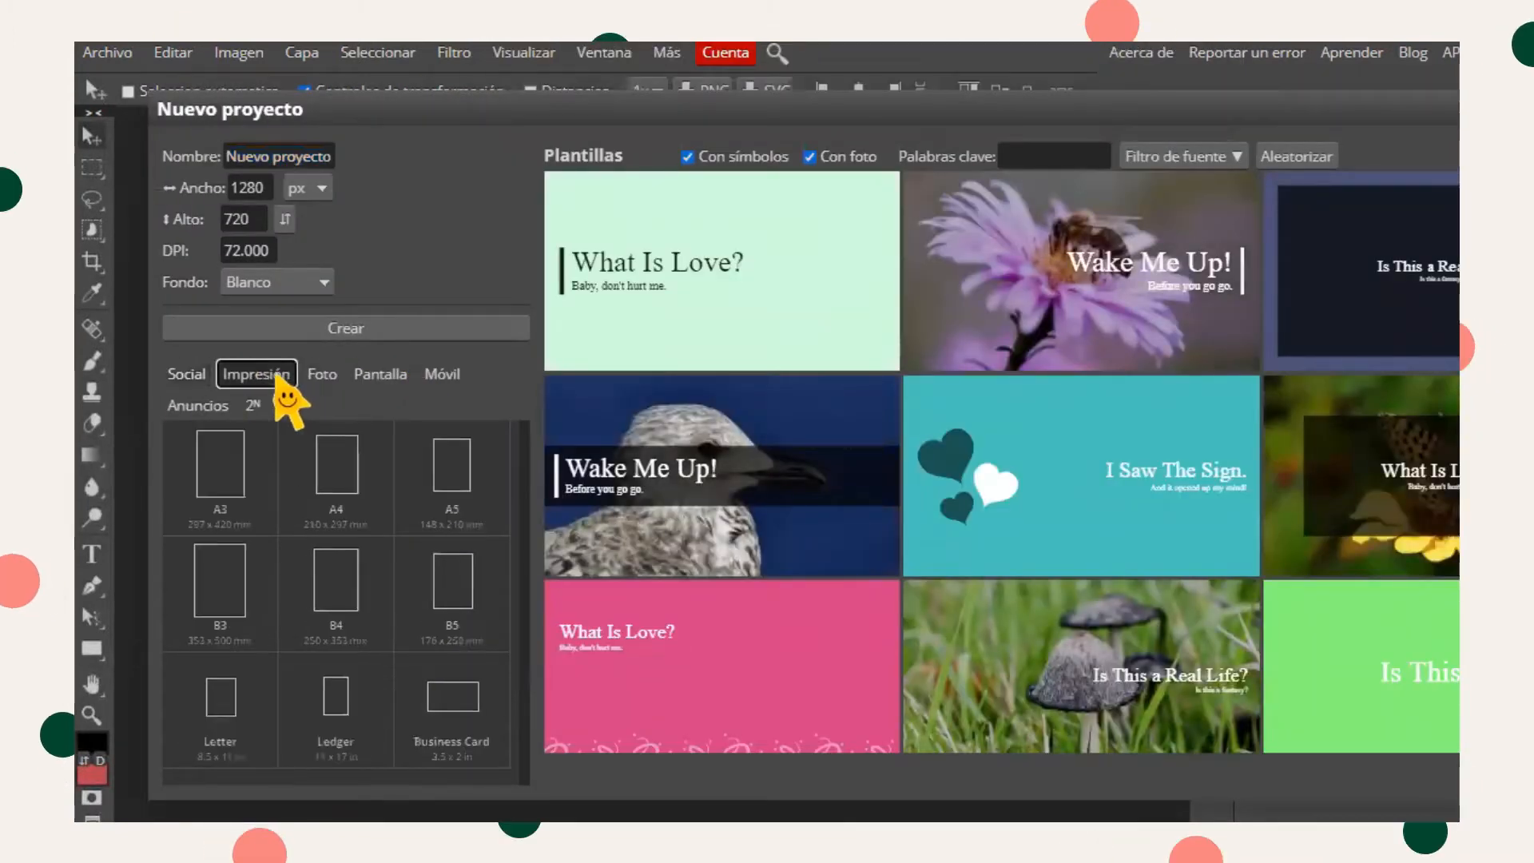
{"action": "left_click", "coordinate": [369, 478]}
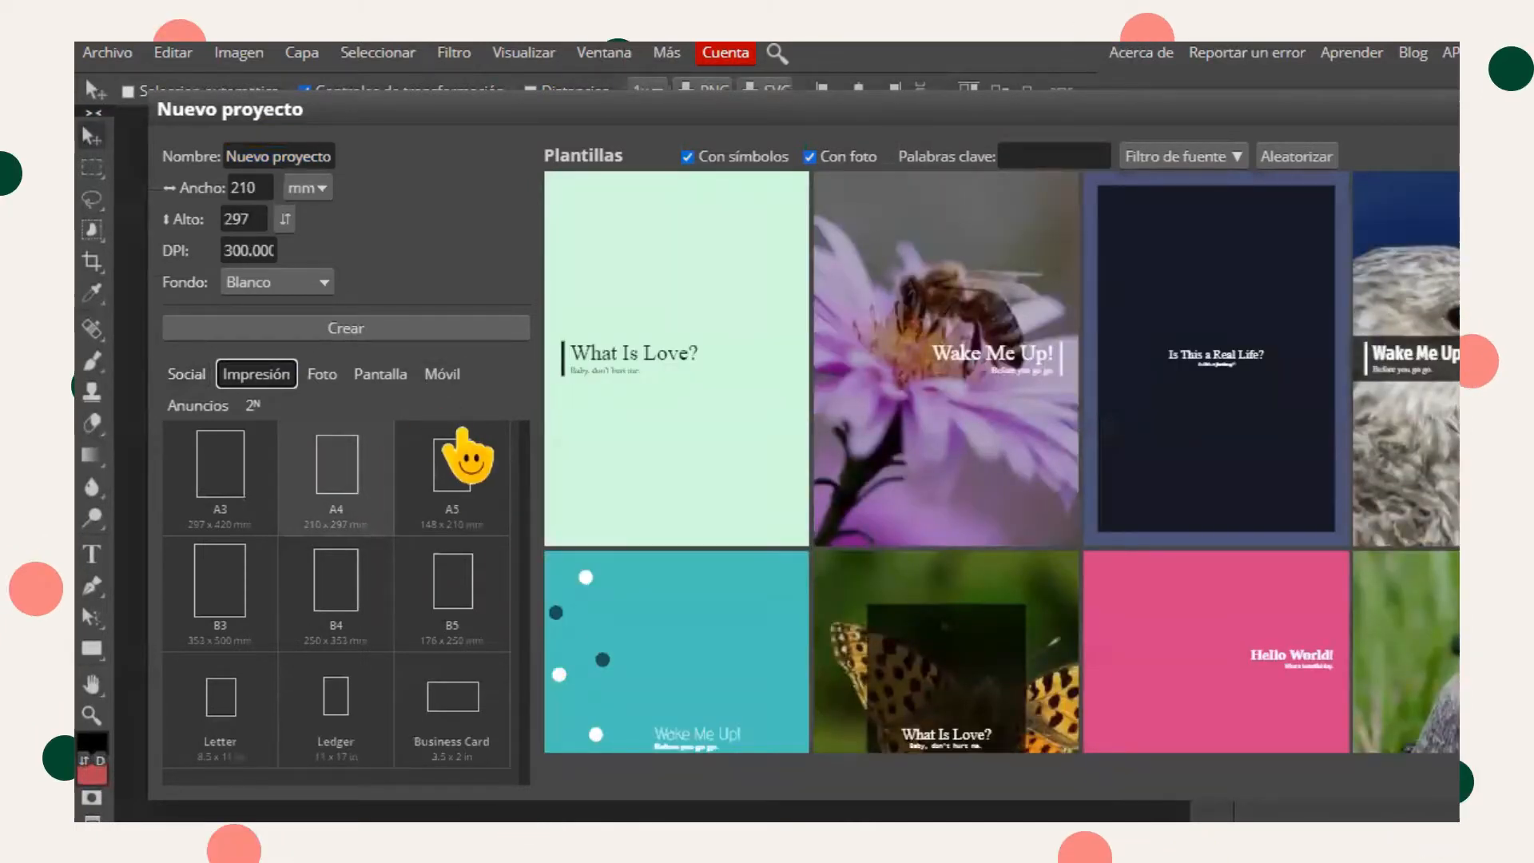
{"action": "left_click", "coordinate": [458, 436]}
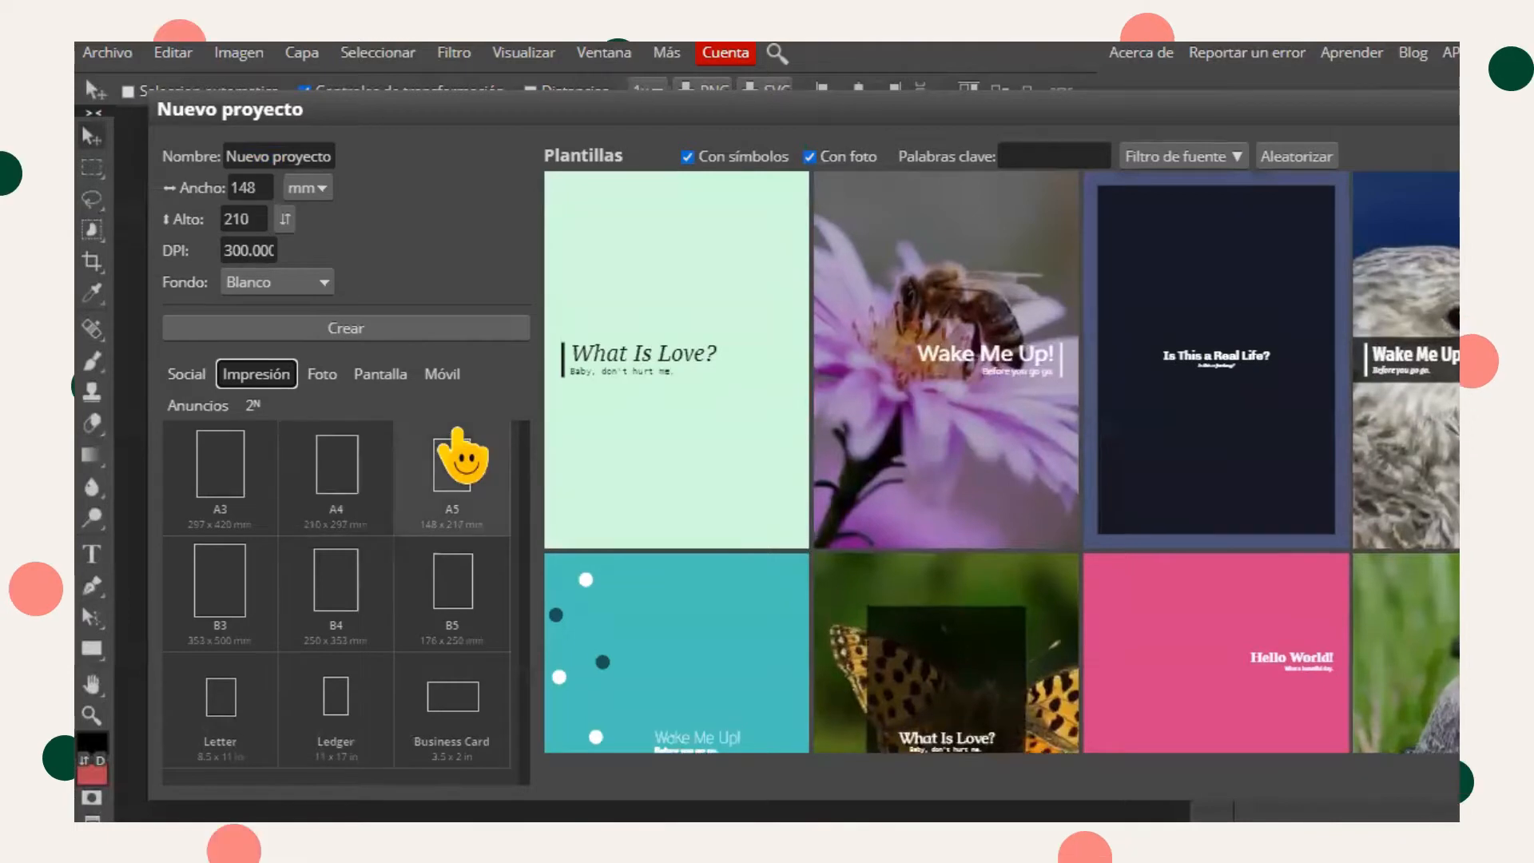
{"action": "left_click", "coordinate": [352, 452]}
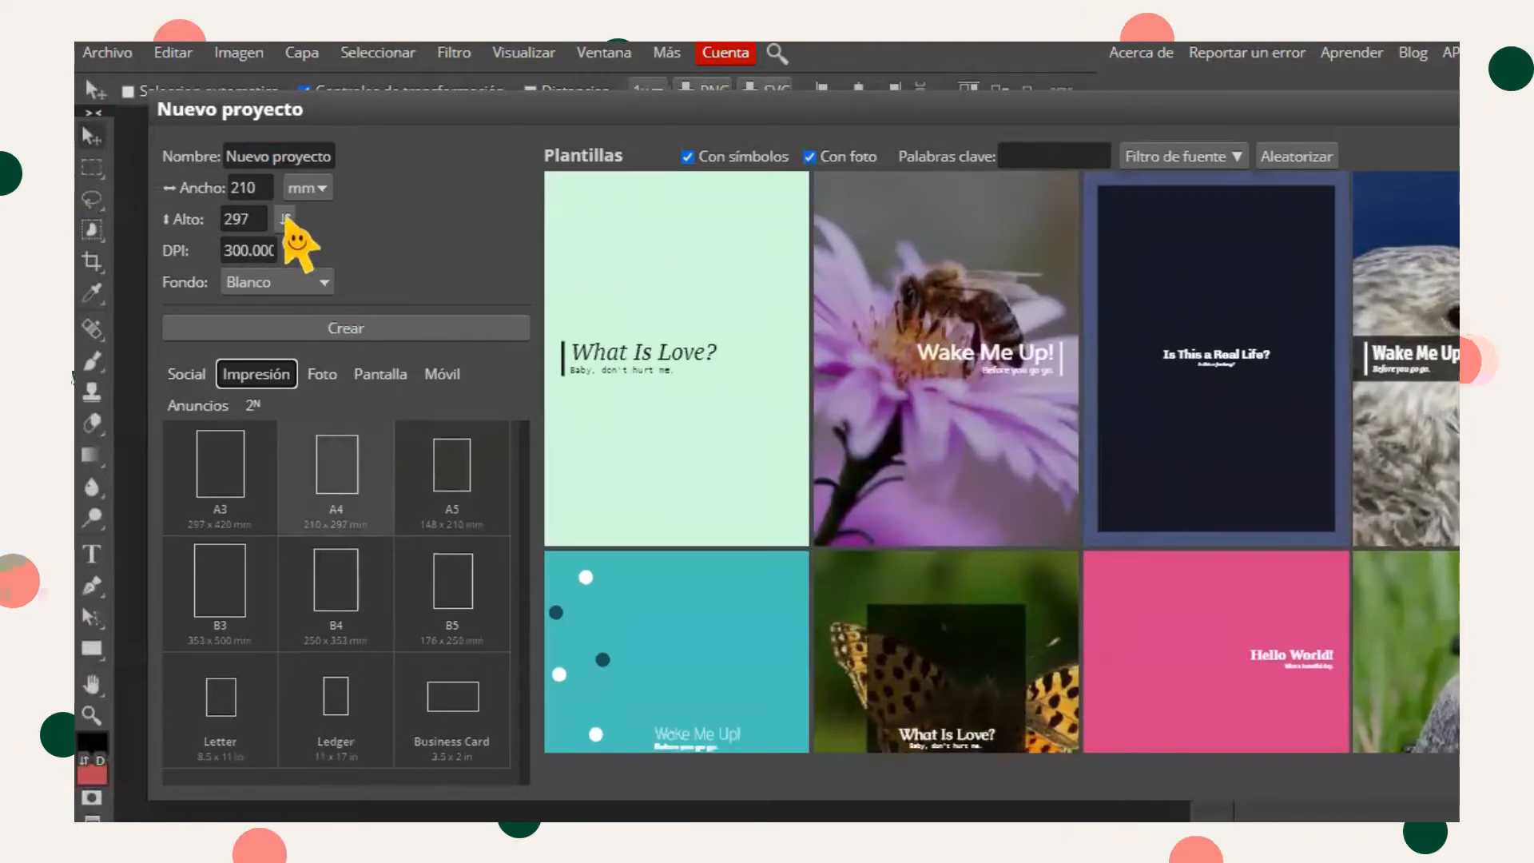
{"action": "left_click", "coordinate": [285, 219]}
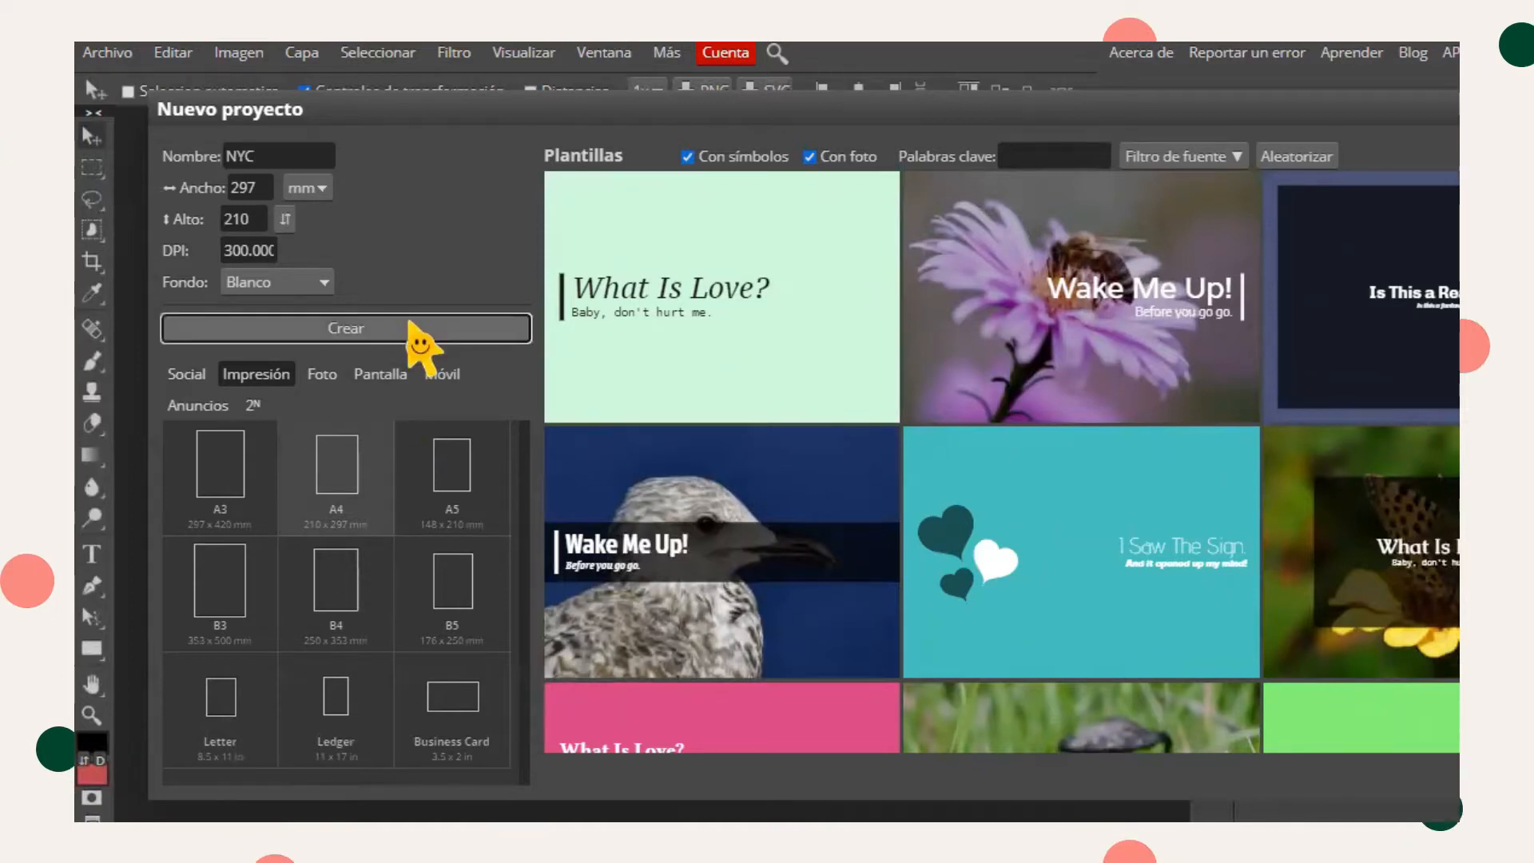
{"action": "left_click", "coordinate": [427, 328]}
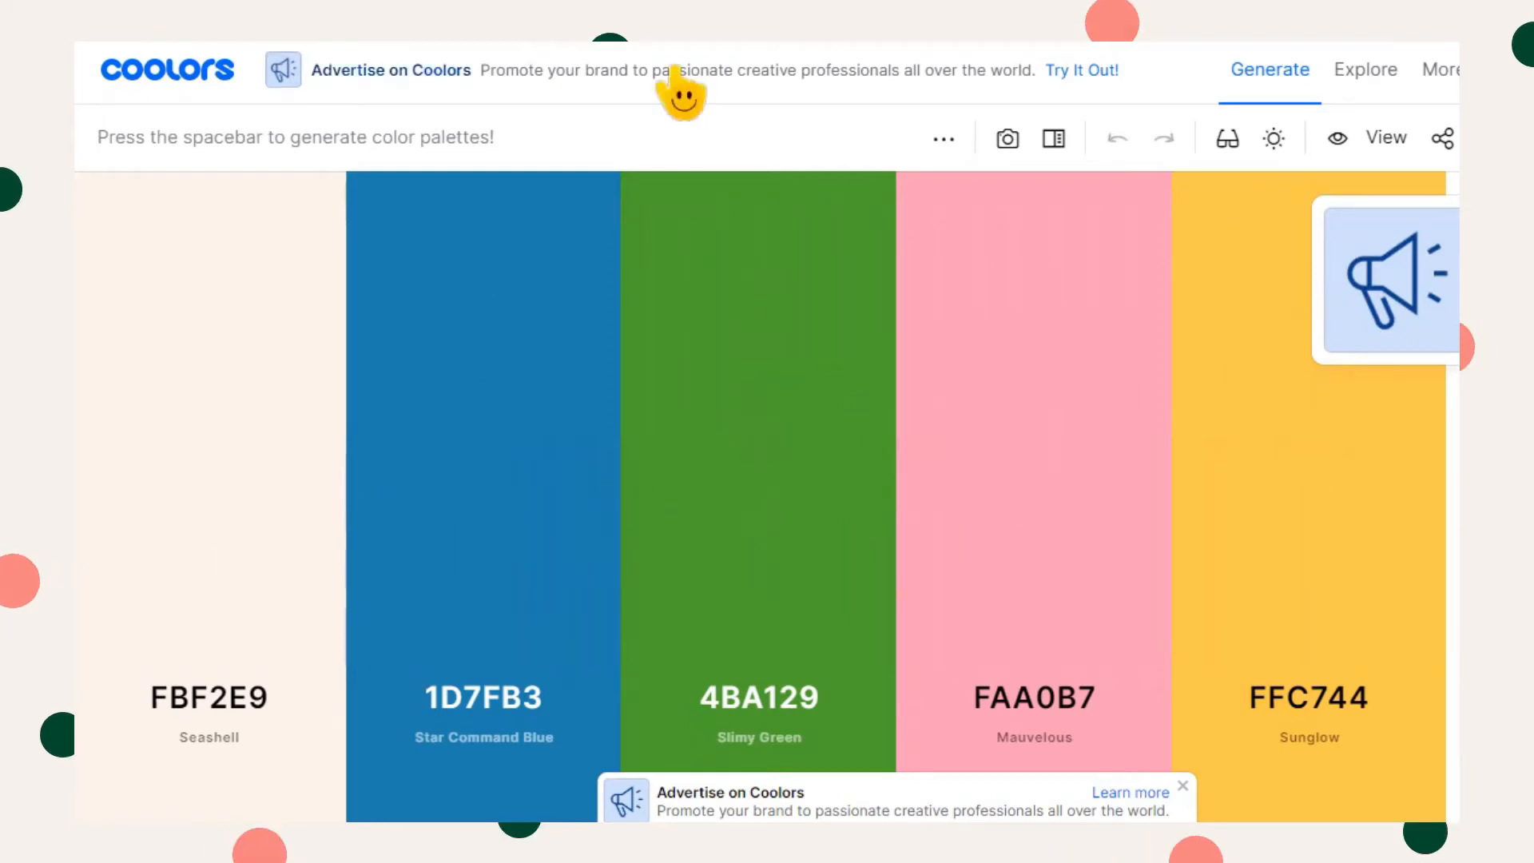
- Switch to Coolors and copy the Seashell colour FBF2E9 from the palette
{"action": "left_click", "coordinate": [233, 697]}
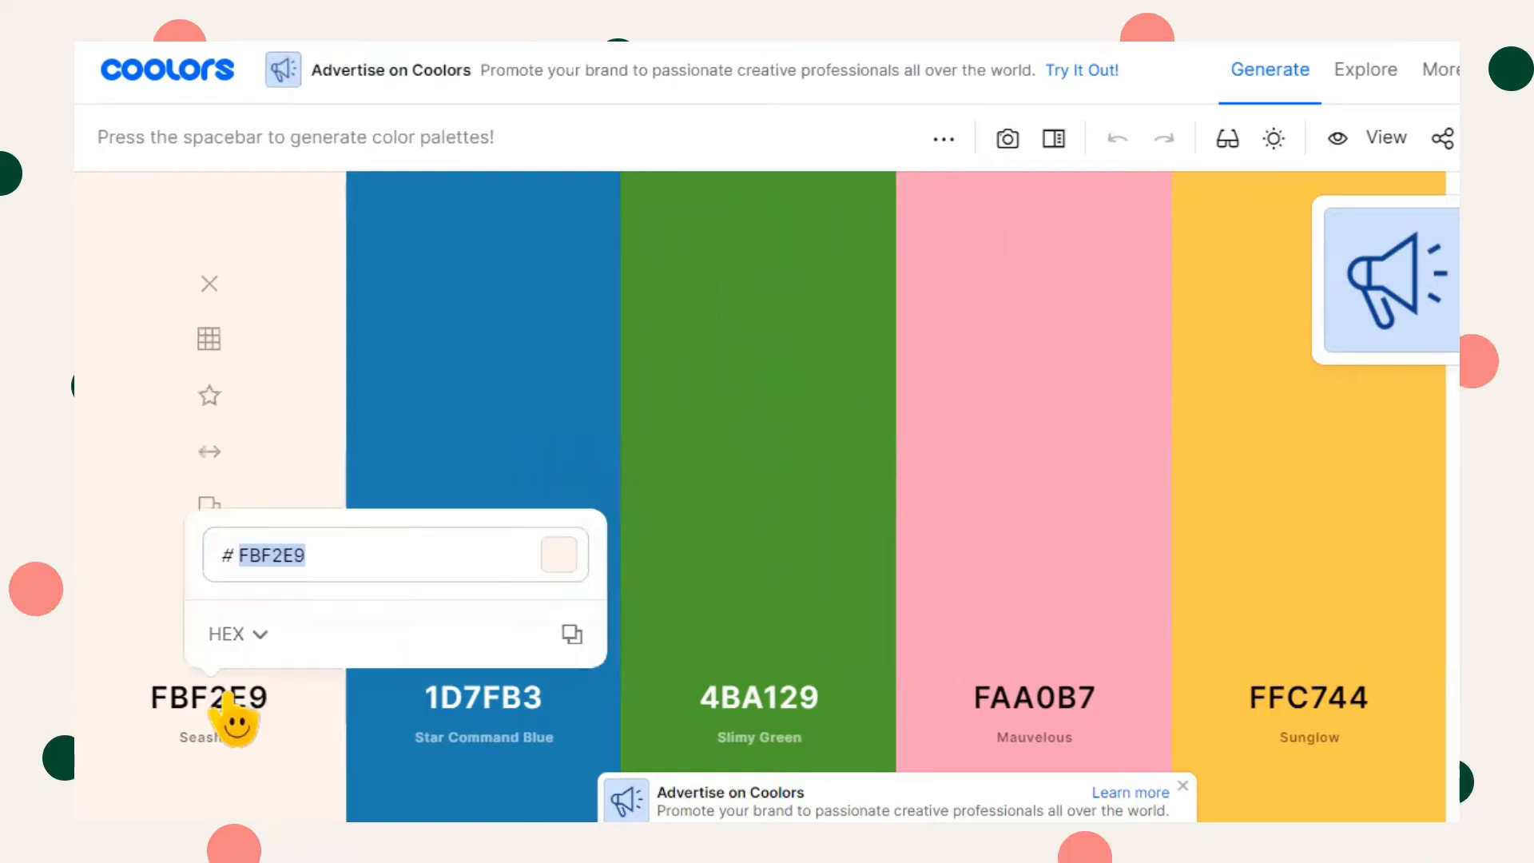
{"action": "left_click", "coordinate": [572, 627]}
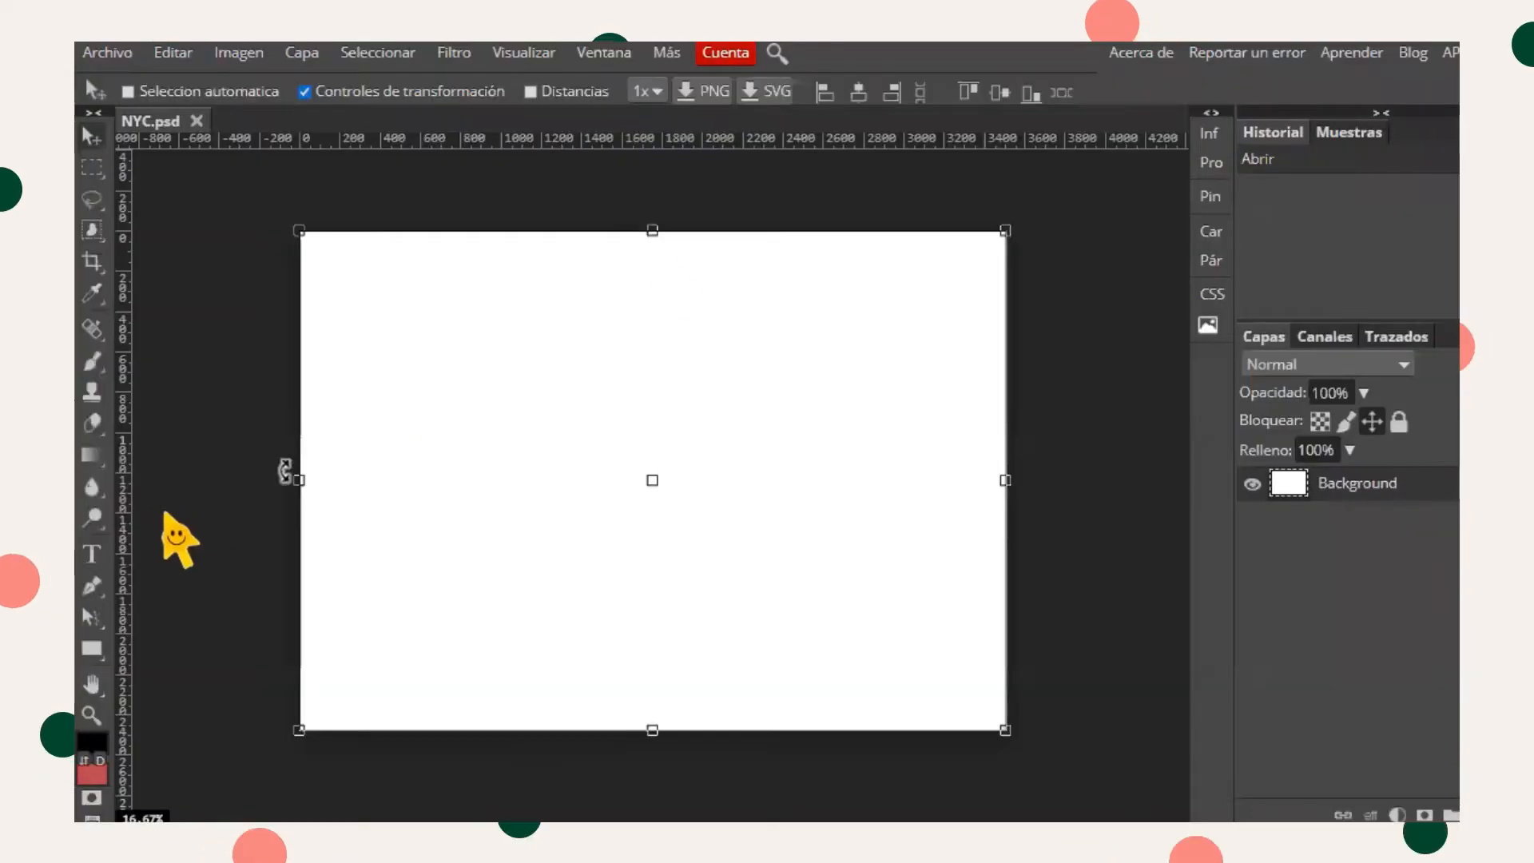
- Set the foreground colour to the pasted hex FBF2E9
{"action": "left_click", "coordinate": [92, 743]}
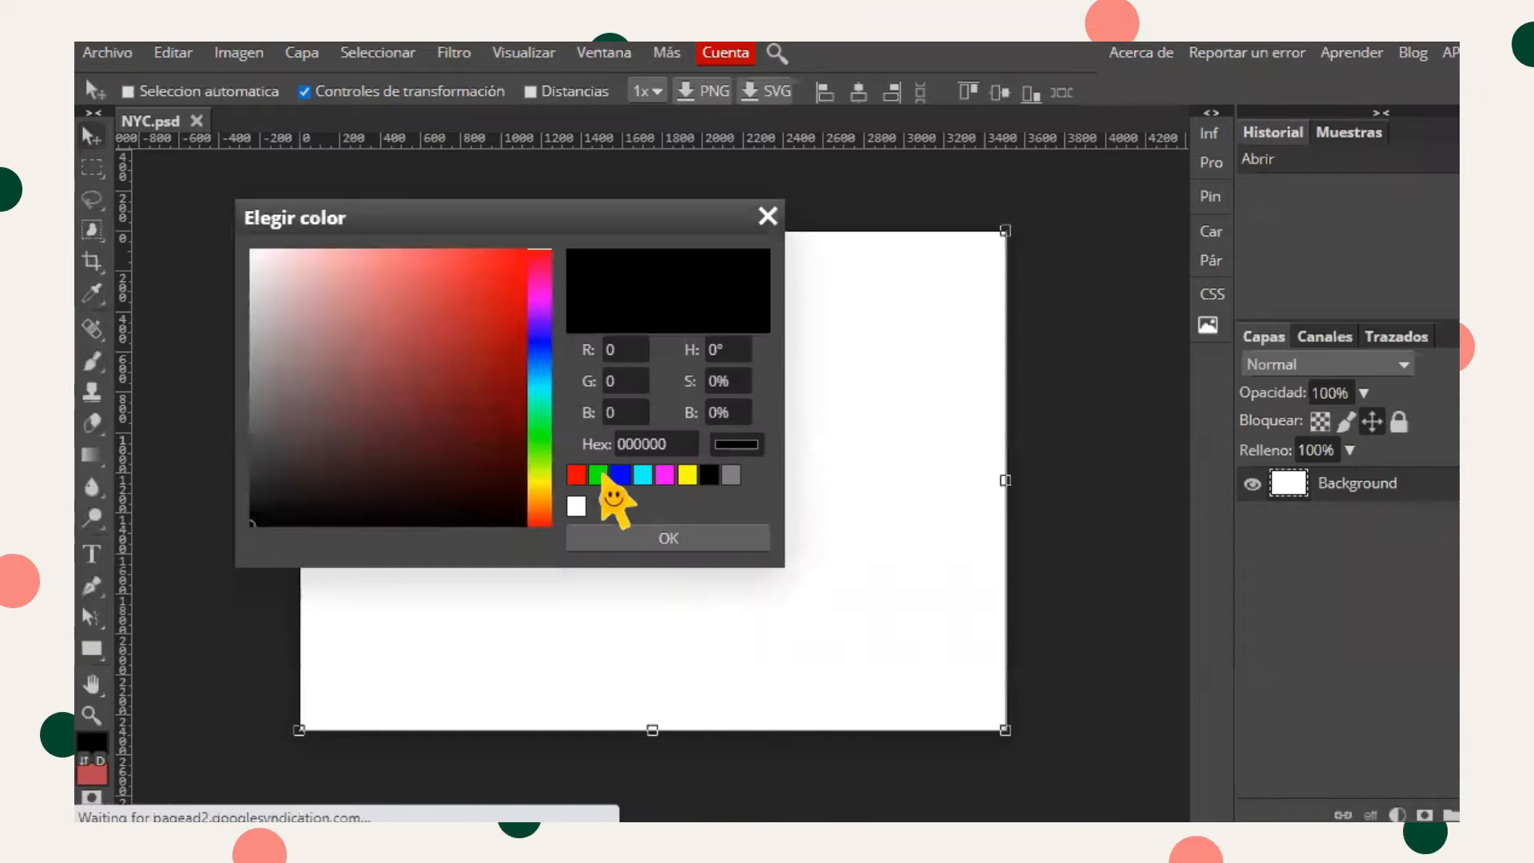
{"action": "double_click", "coordinate": [641, 444]}
{"action": "key", "text": "ctrl+v"}
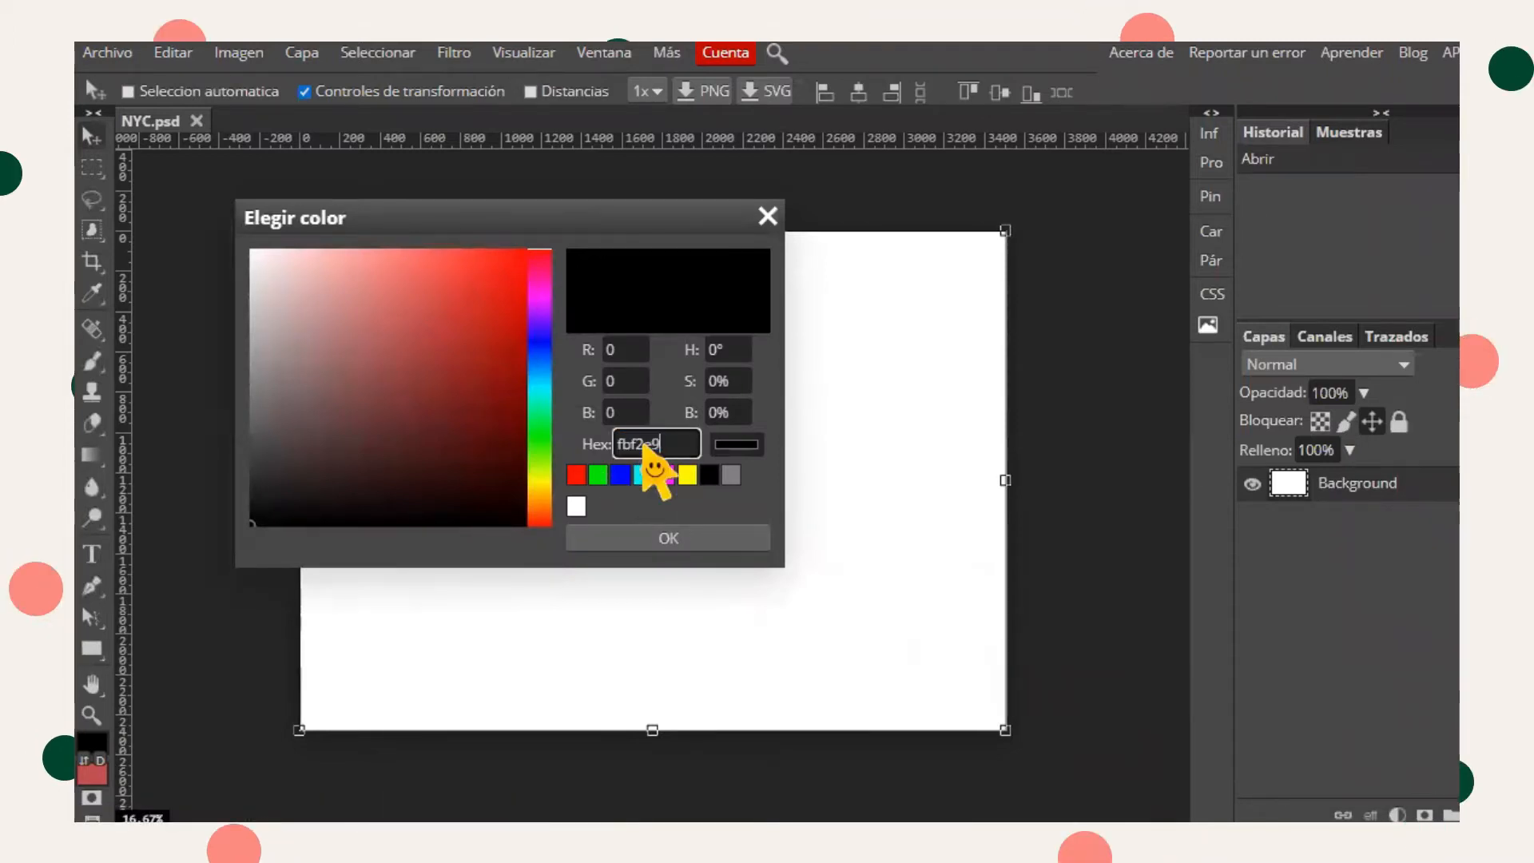
{"action": "left_click", "coordinate": [632, 537]}
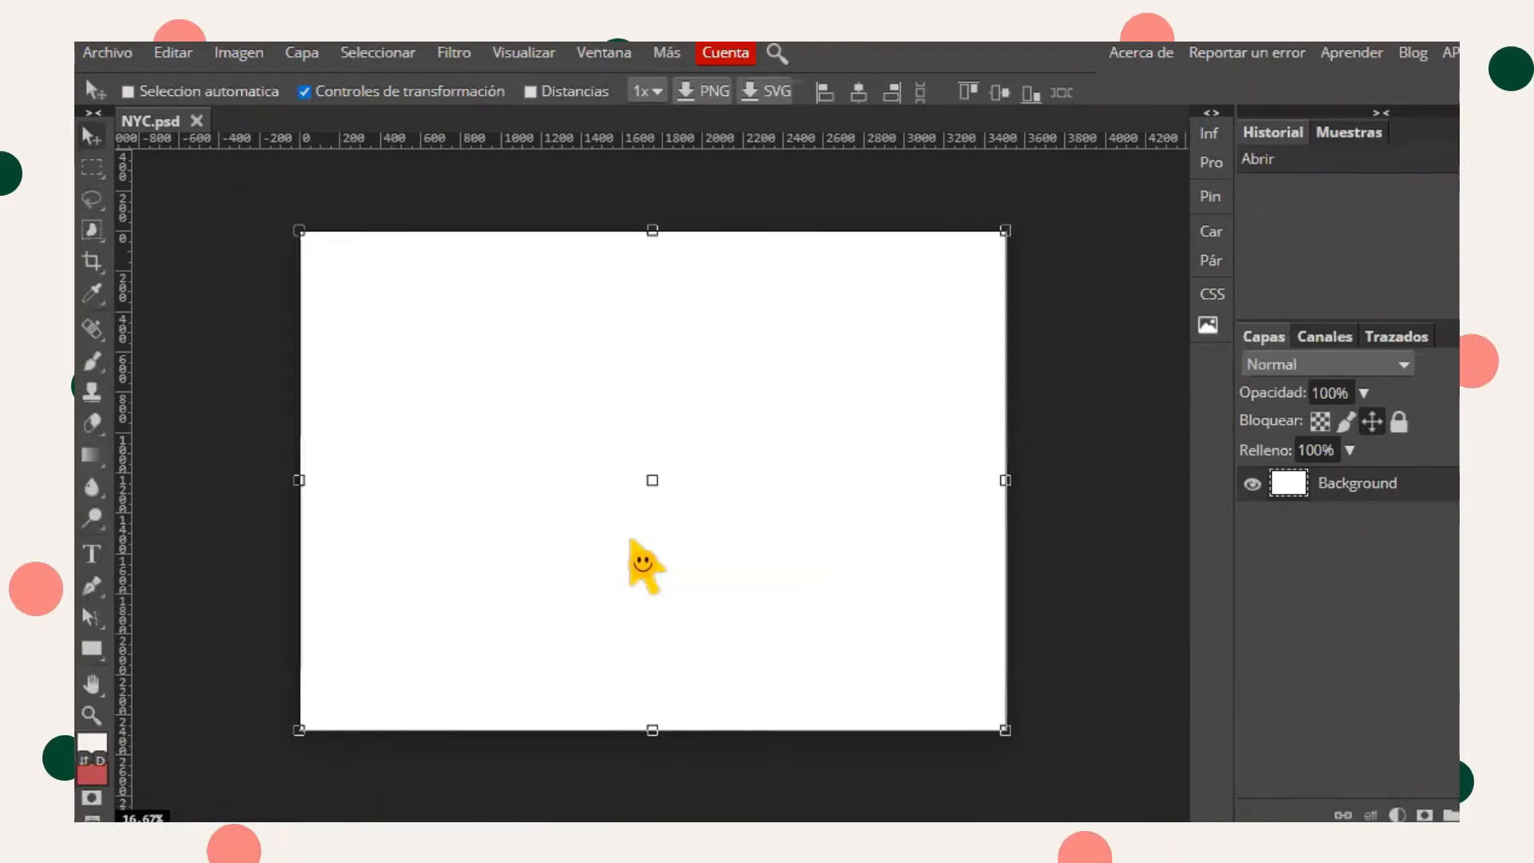
- Fill the canvas background with the FBF2E9 colour using the Paint Bucket tool
{"action": "left_click", "coordinate": [90, 457]}
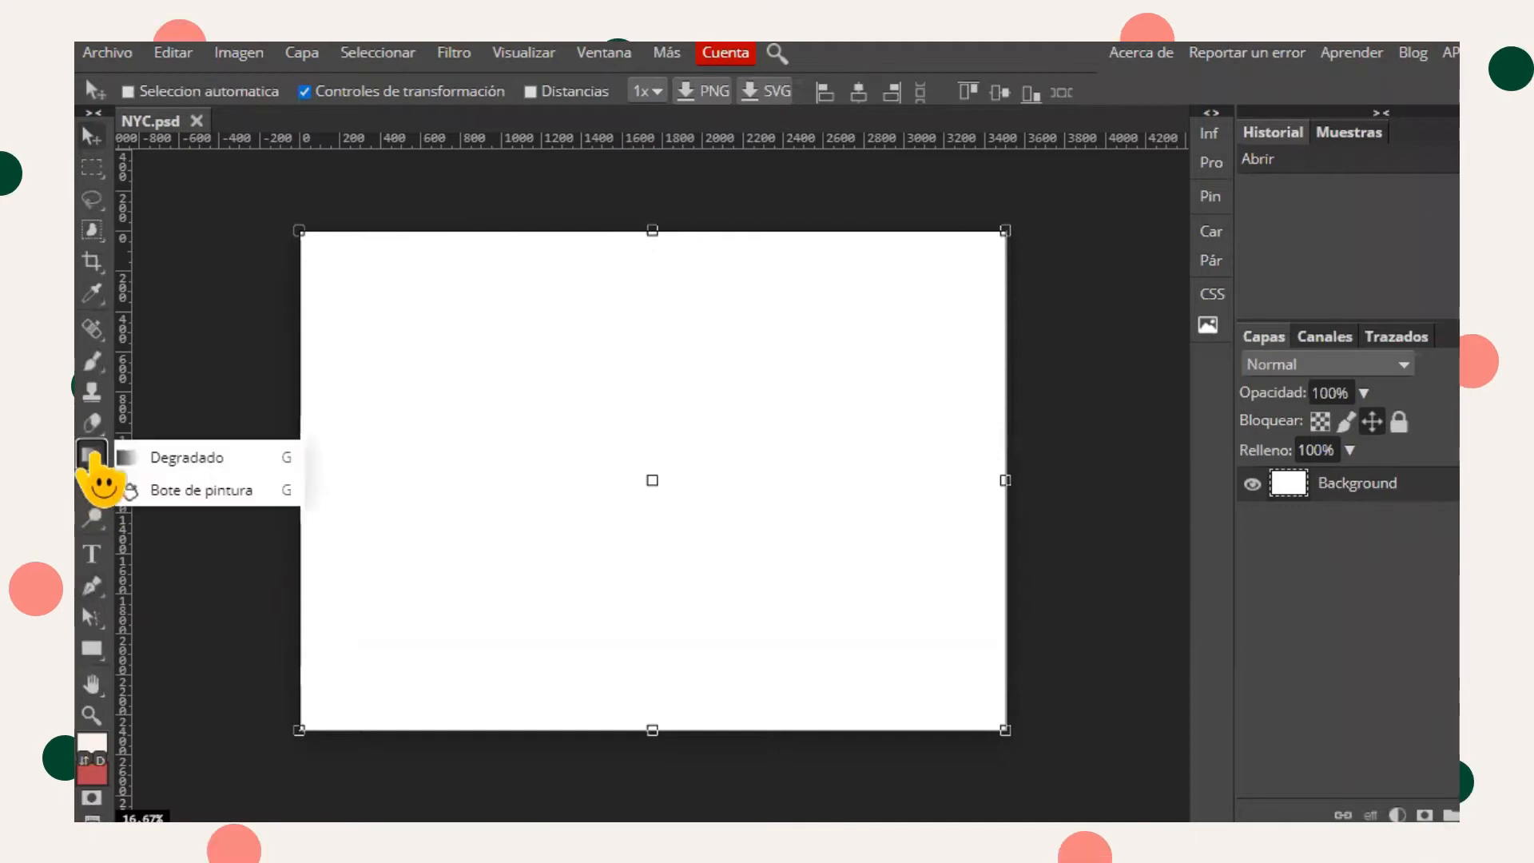
{"action": "left_click", "coordinate": [190, 494]}
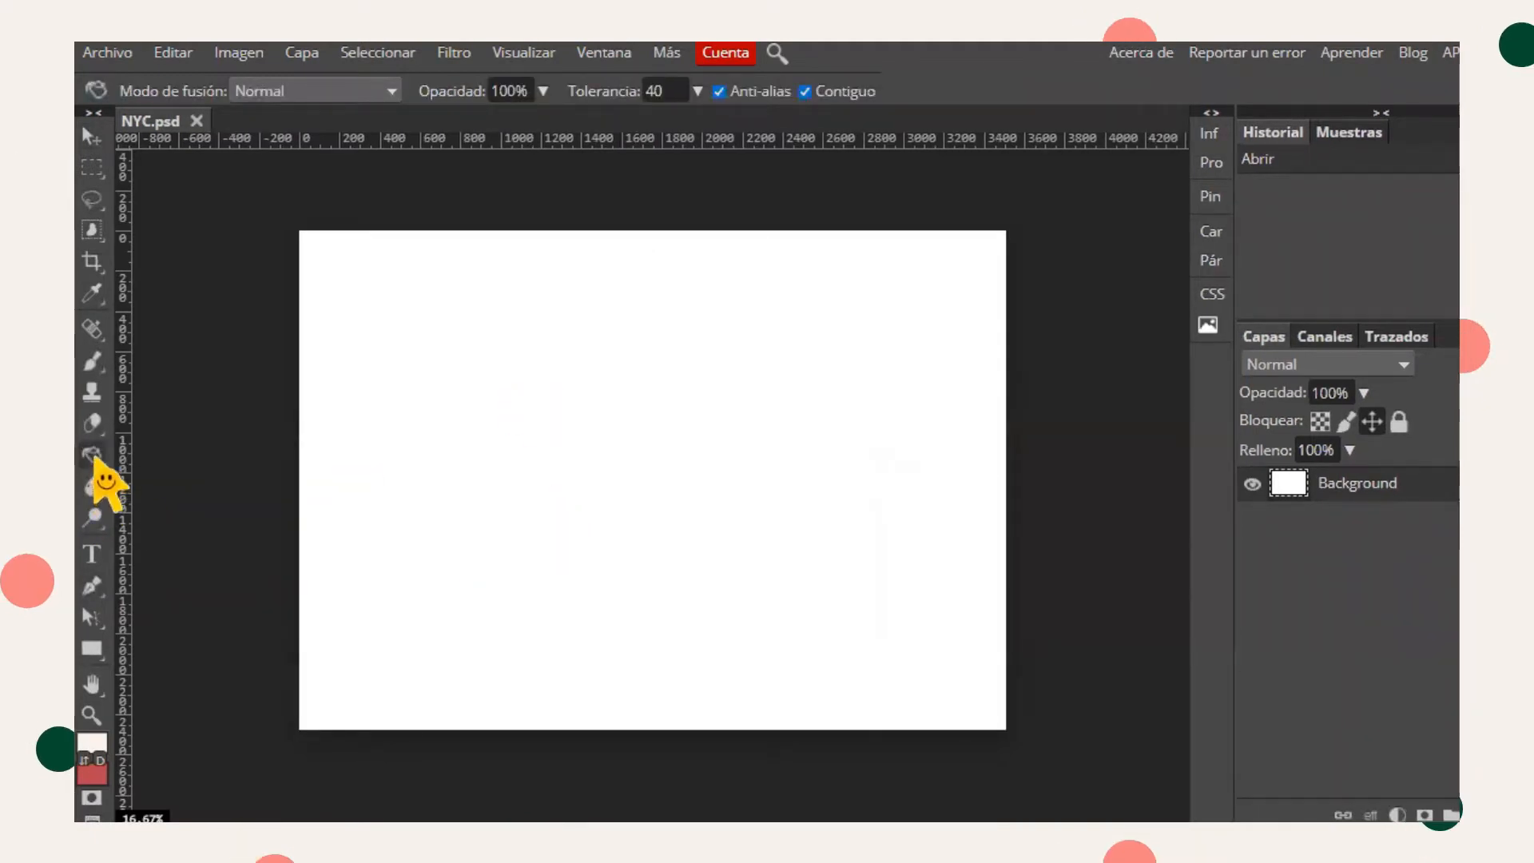
{"action": "left_click", "coordinate": [431, 450]}
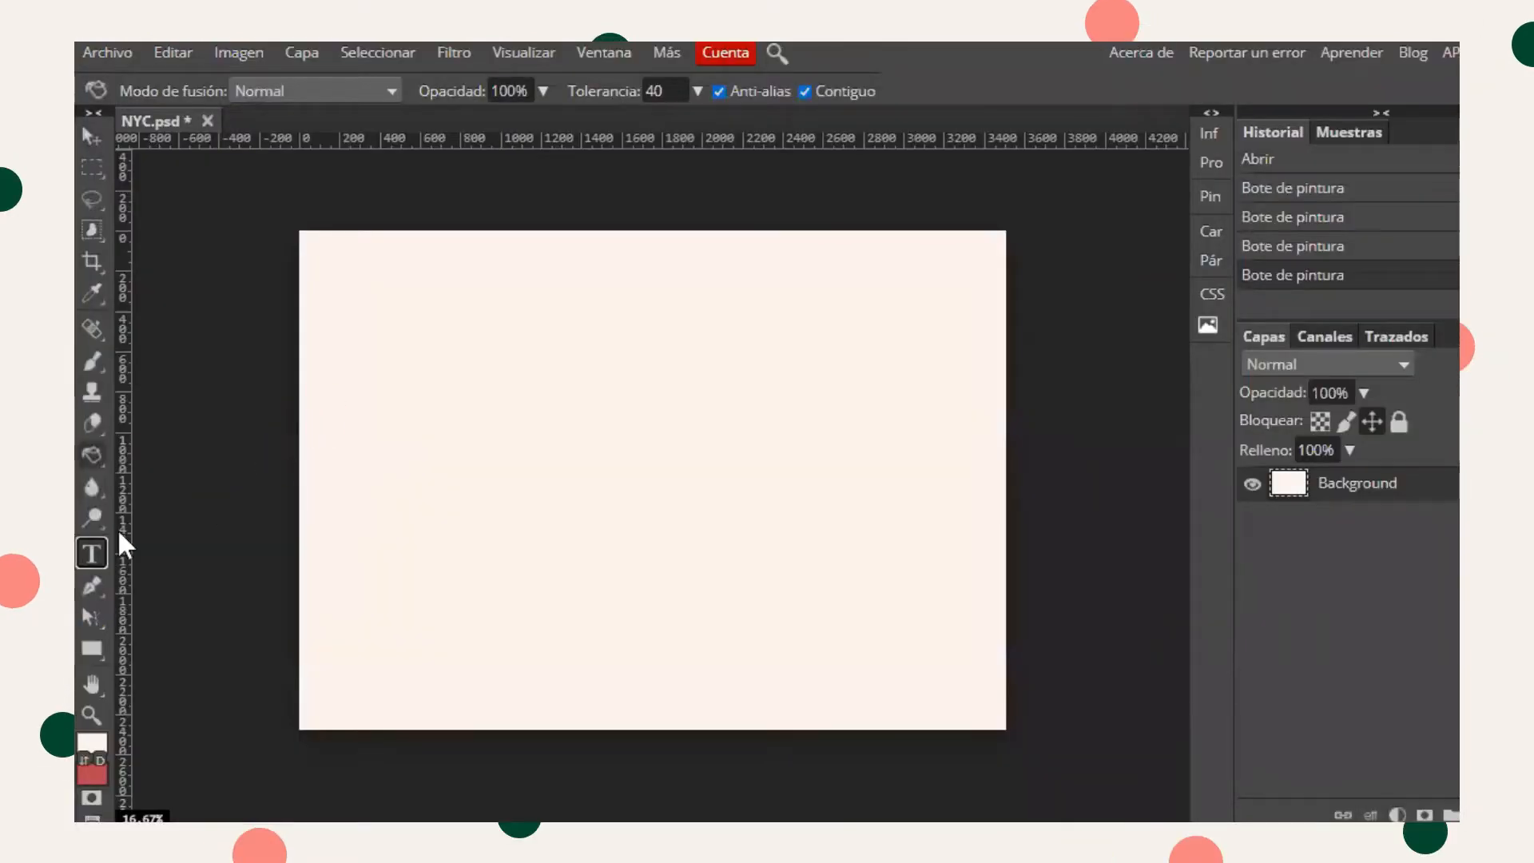
- Draw a text box across the upper part of the canvas with the Type tool
{"action": "left_click", "coordinate": [92, 553]}
{"action": "left_click_drag", "start_coordinate": [314, 315], "coordinate": [989, 622]}
{"action": "left_click", "coordinate": [443, 124]}
{"action": "left_click", "coordinate": [404, 349]}
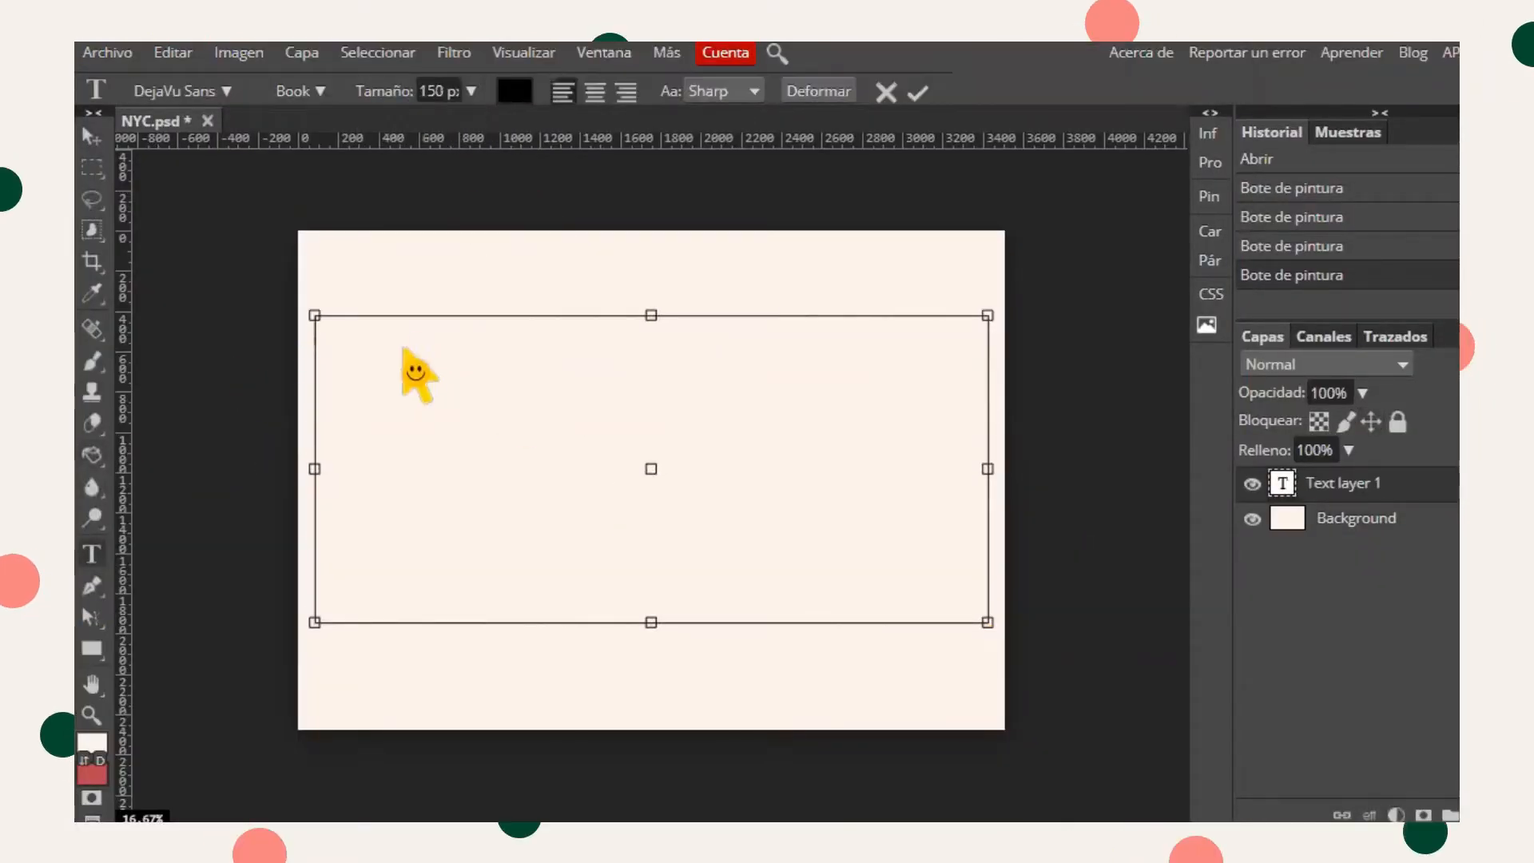
- Search for and choose the Champion font, then type TSC in the text box
{"action": "left_click", "coordinate": [228, 90]}
{"action": "type", "text": "CHAM"}
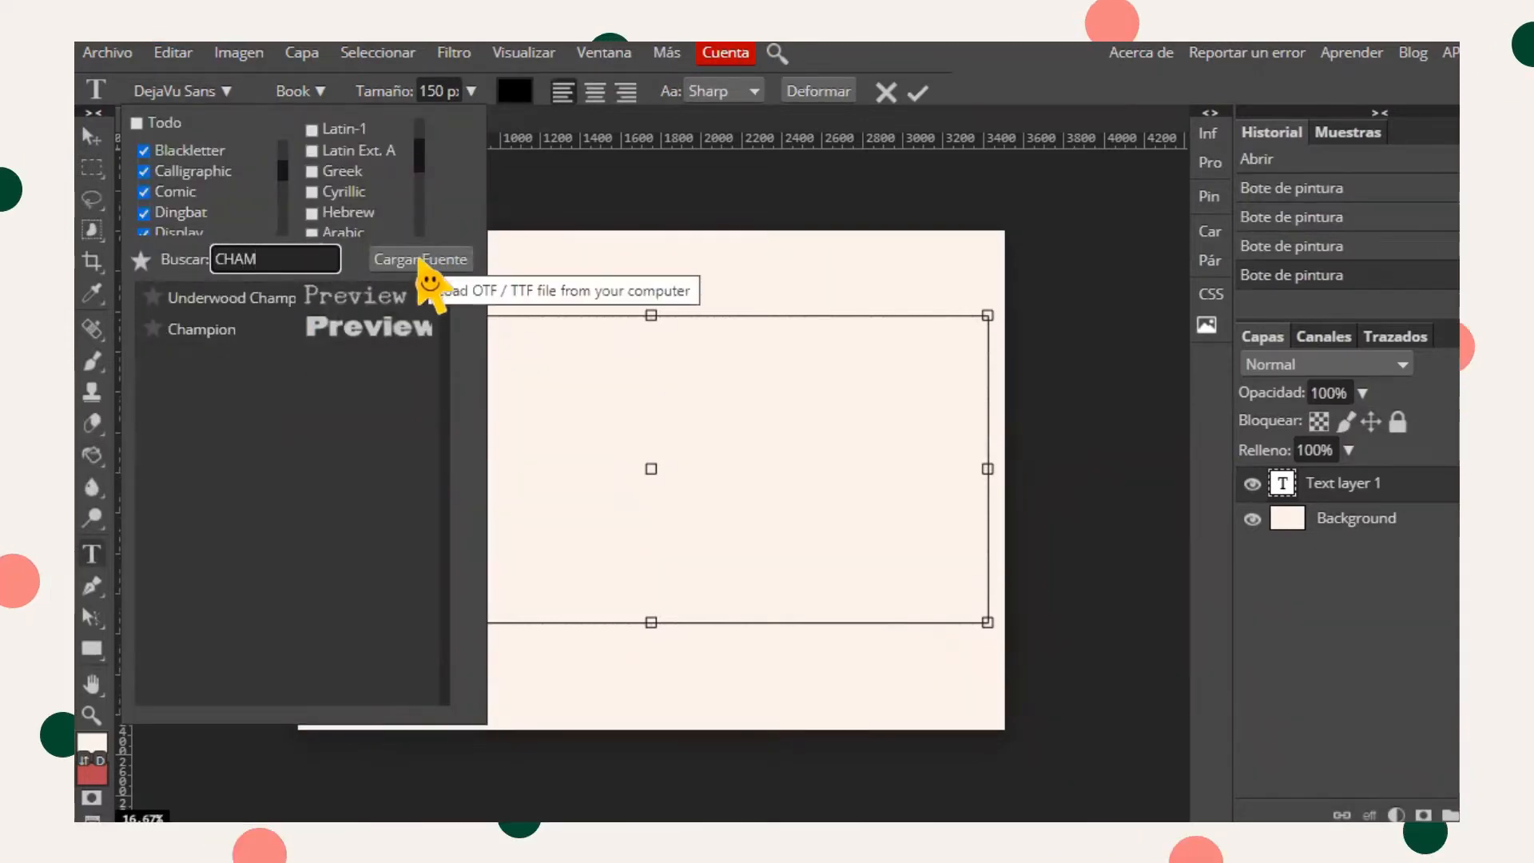
{"action": "left_click", "coordinate": [427, 326]}
{"action": "type", "text": "TSC"}
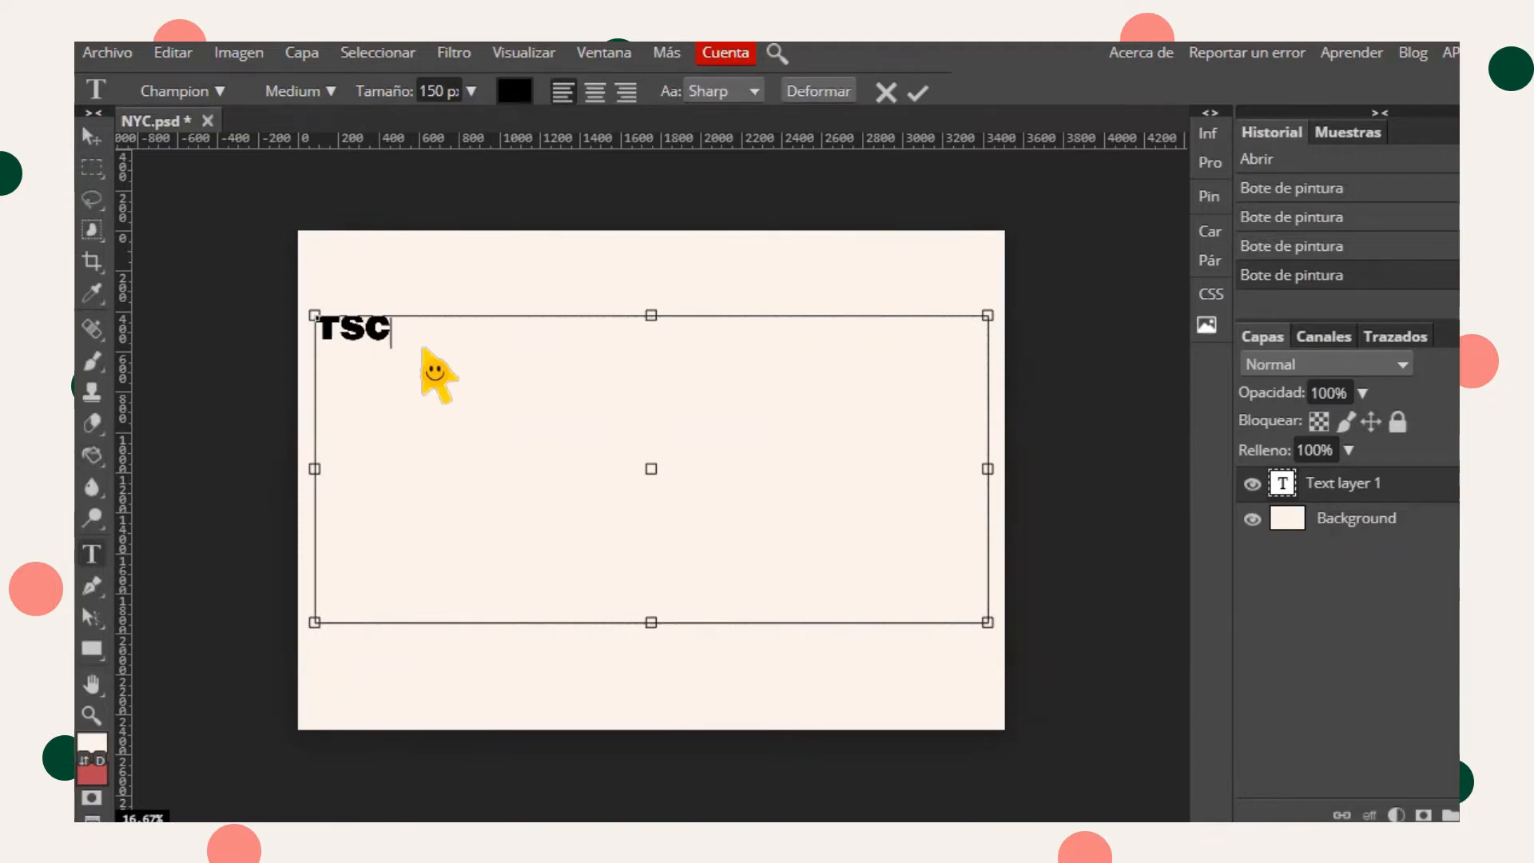
- Select all the TSC text and enlarge its font size to 1350 px
{"action": "key", "text": "ctrl+a"}
{"action": "scroll", "coordinate": [431, 89], "scroll_direction": "up", "scroll_amount": 6}
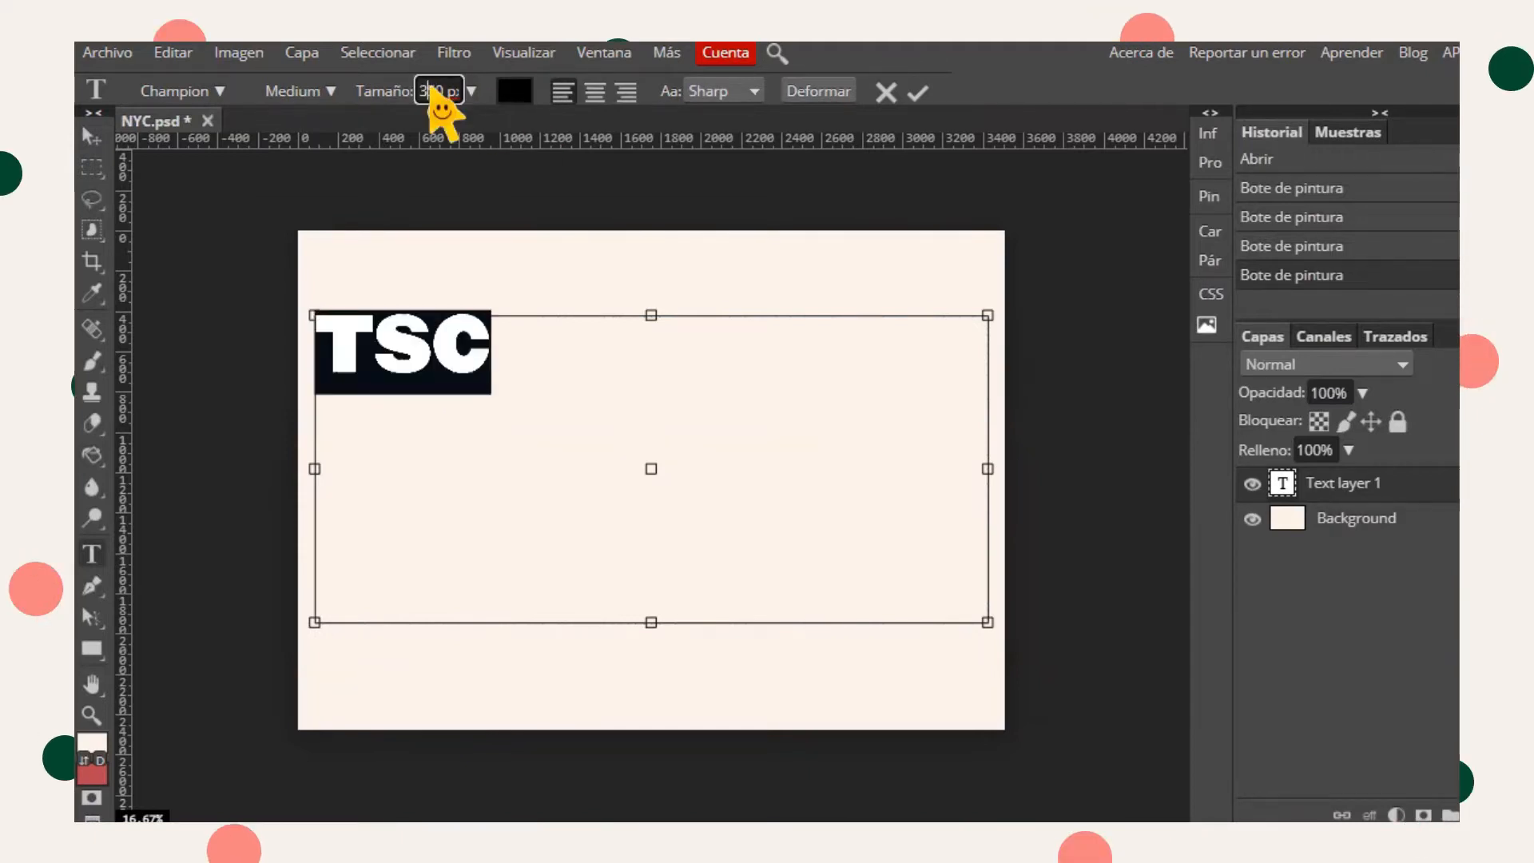
{"action": "left_click", "coordinate": [505, 403]}
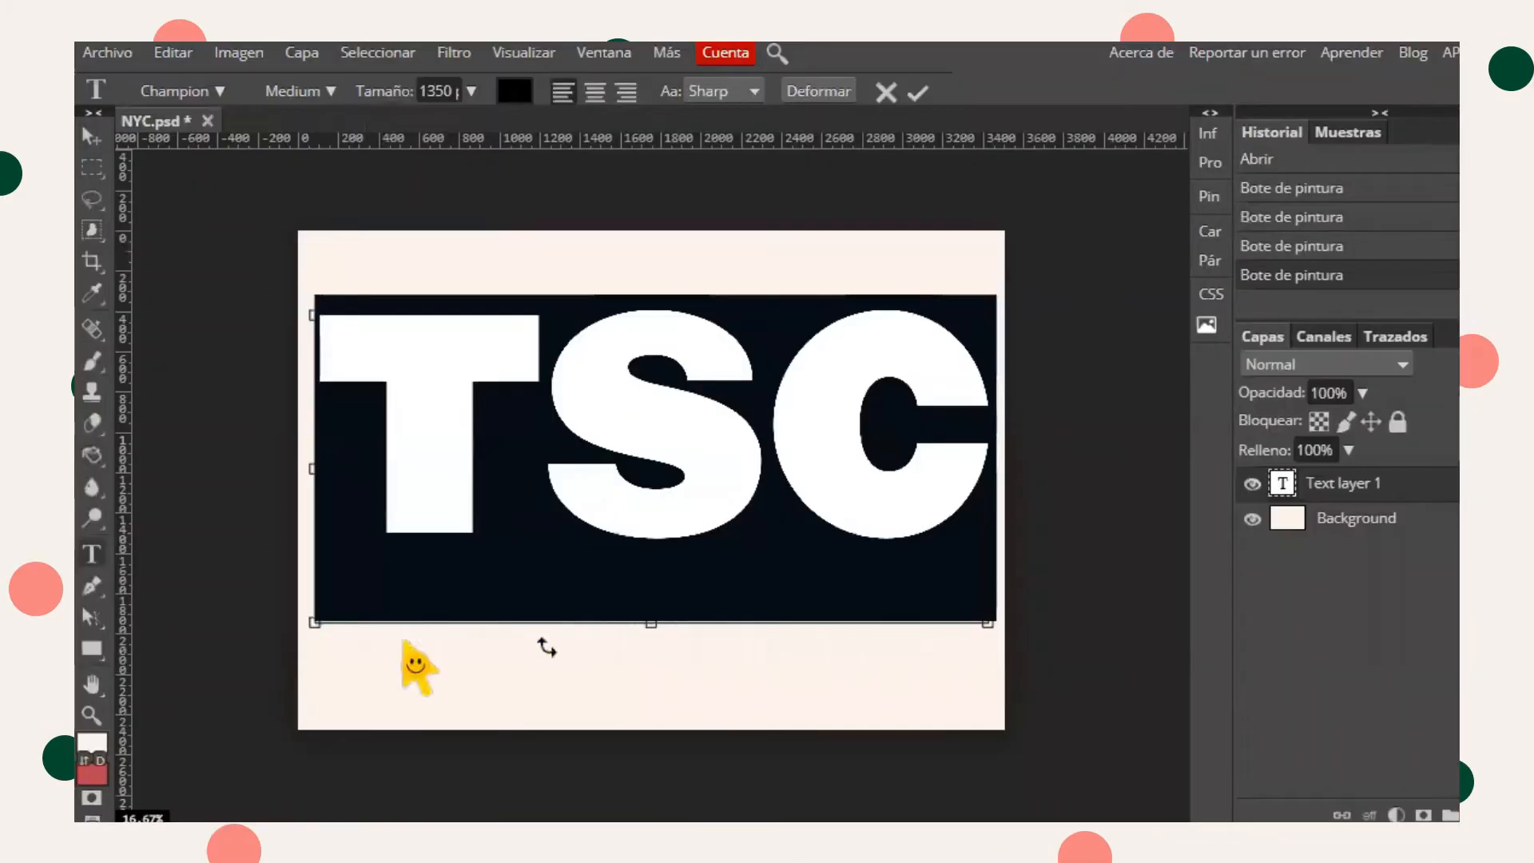
- Set the TSC text colour to the pink FAA0B7
{"action": "left_click", "coordinate": [515, 90]}
{"action": "left_click", "coordinate": [768, 215]}
{"action": "left_click", "coordinate": [515, 91]}
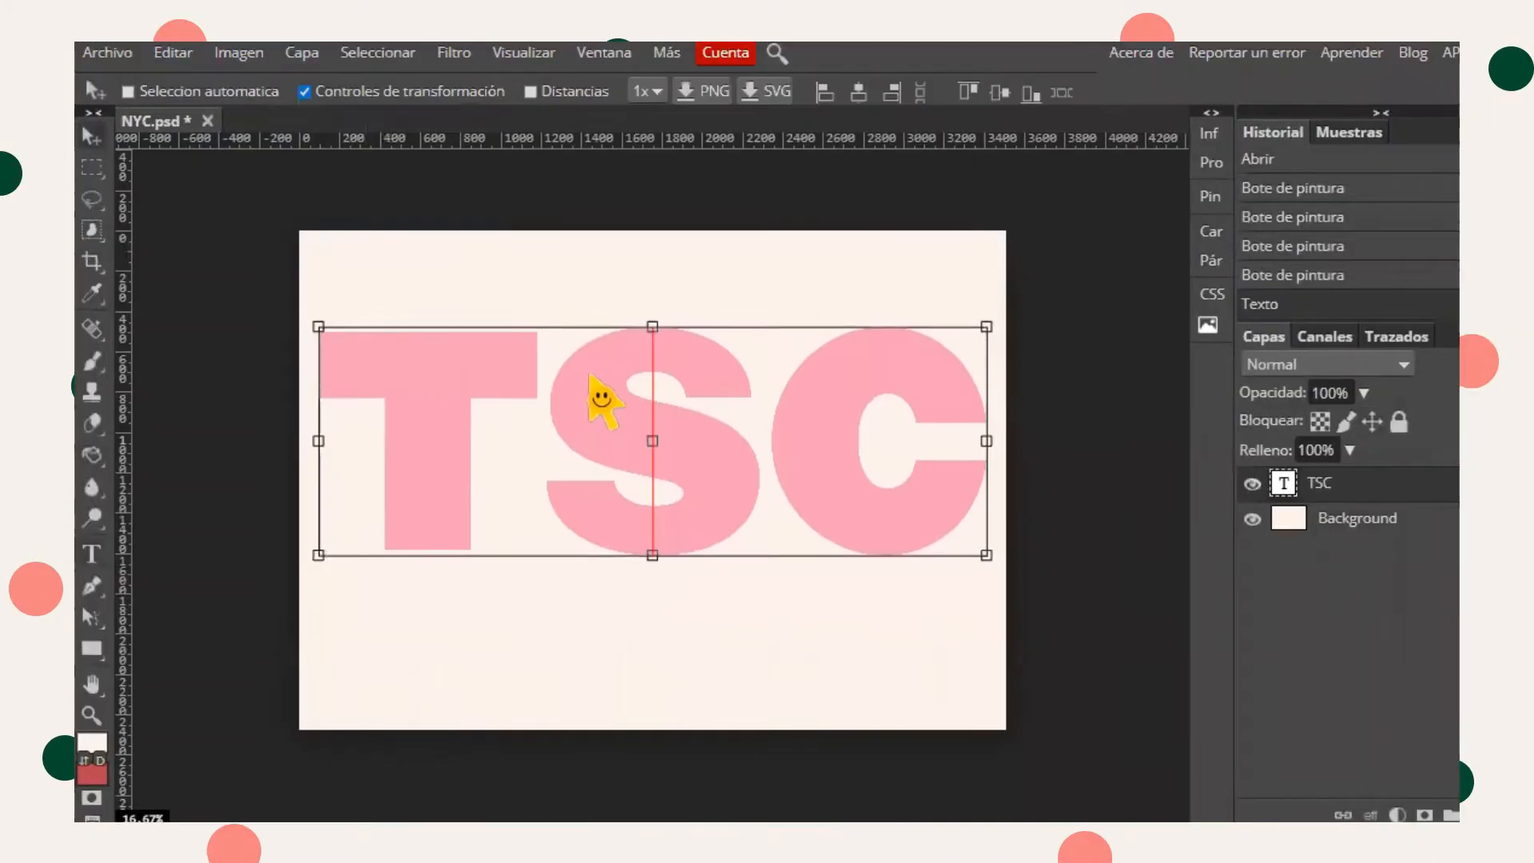
{"action": "left_click_drag", "start_coordinate": [602, 398], "coordinate": [589, 414]}
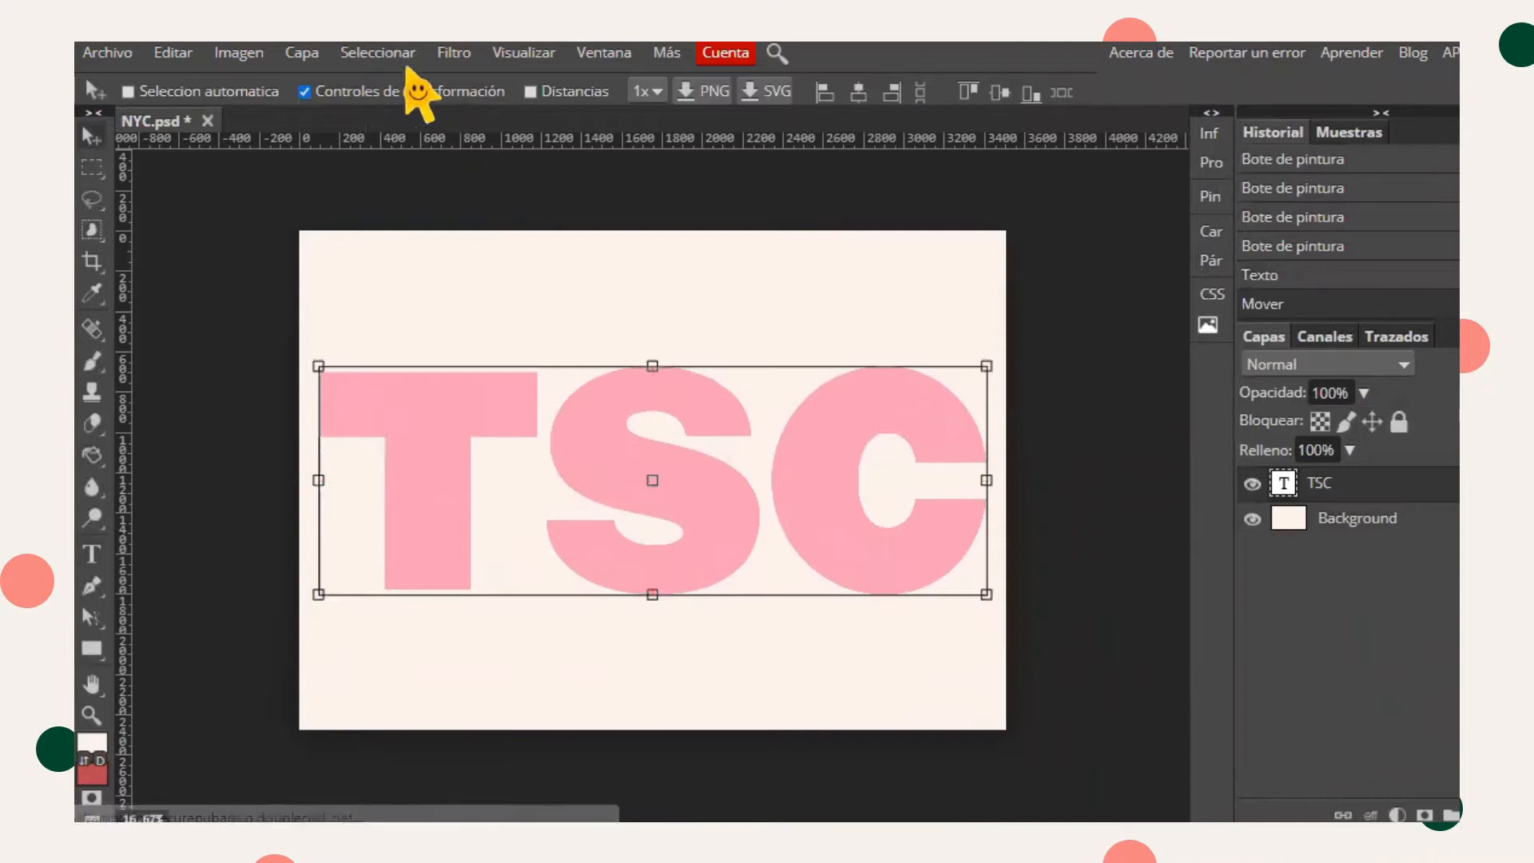
- Move the TSC text slightly up and stretch it vertically to about 110.58% height
{"action": "left_click", "coordinate": [406, 92]}
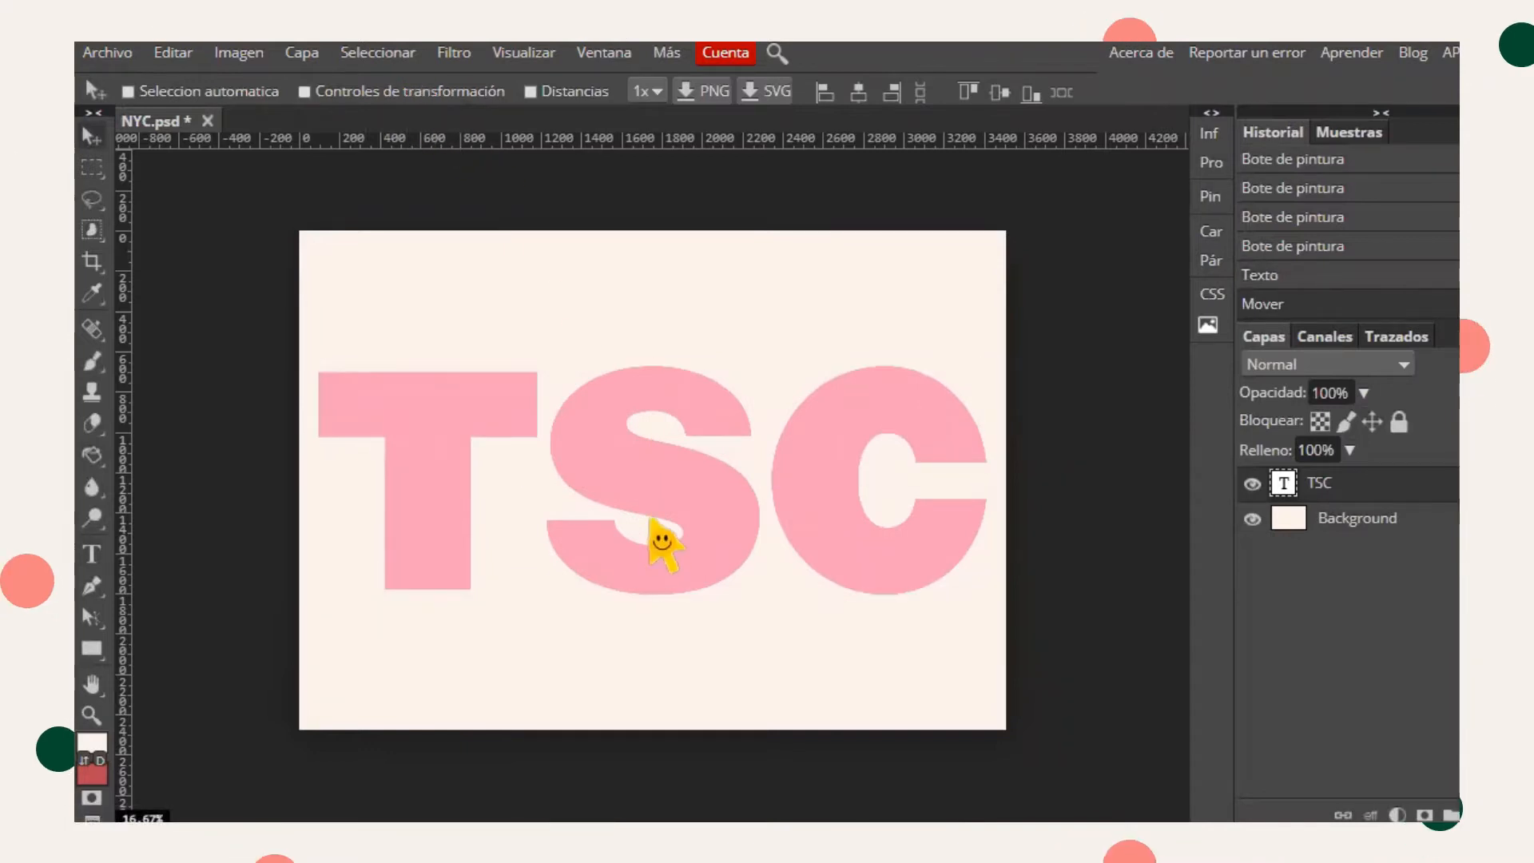
{"action": "left_click_drag", "start_coordinate": [658, 537], "coordinate": [651, 518]}
{"action": "left_click", "coordinate": [369, 92]}
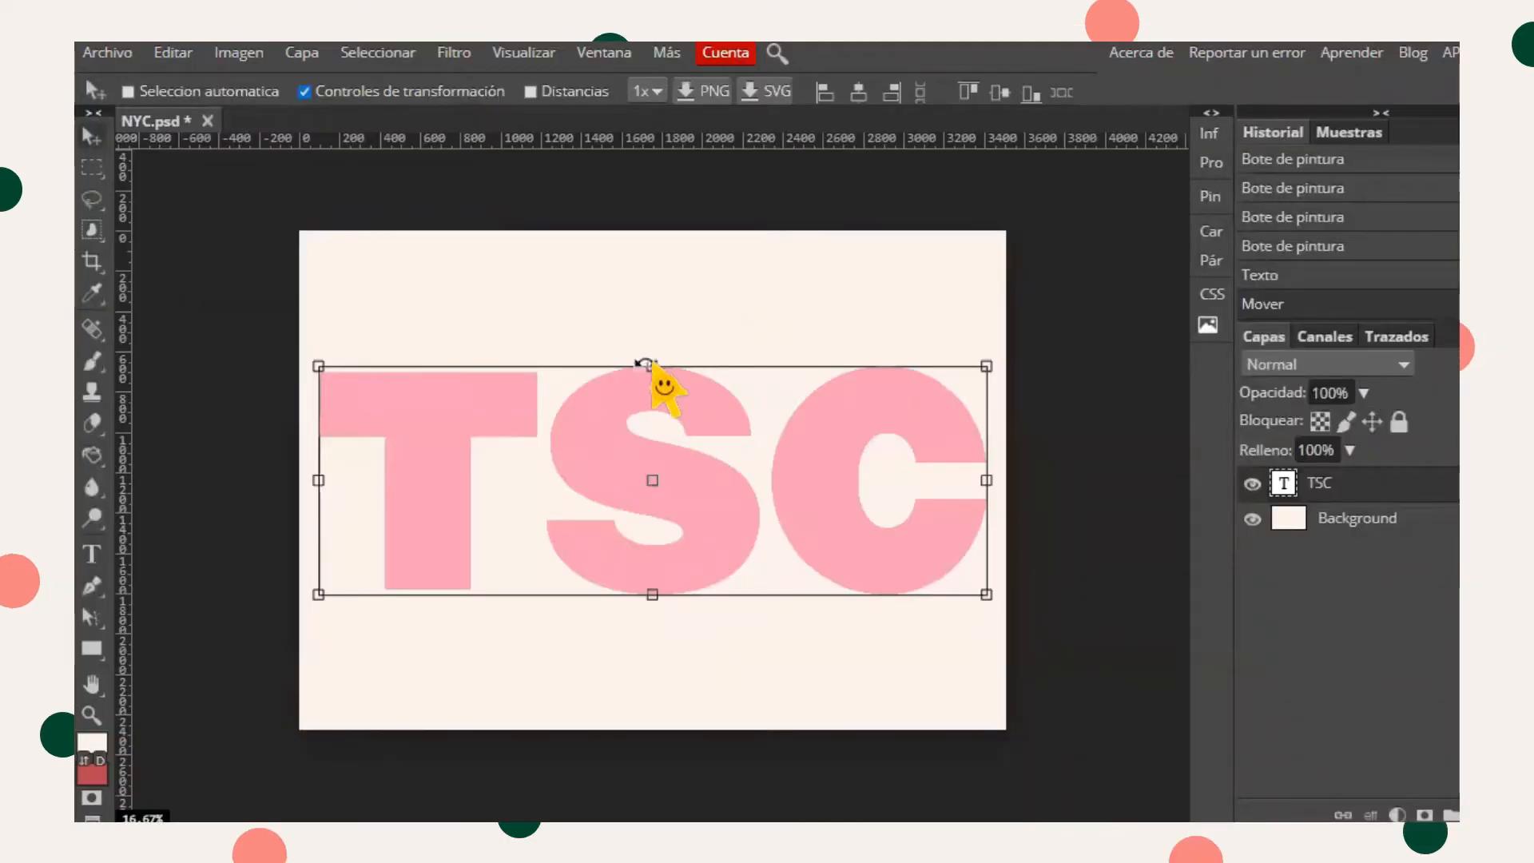
{"action": "left_click_drag", "start_coordinate": [651, 365], "coordinate": [651, 342]}
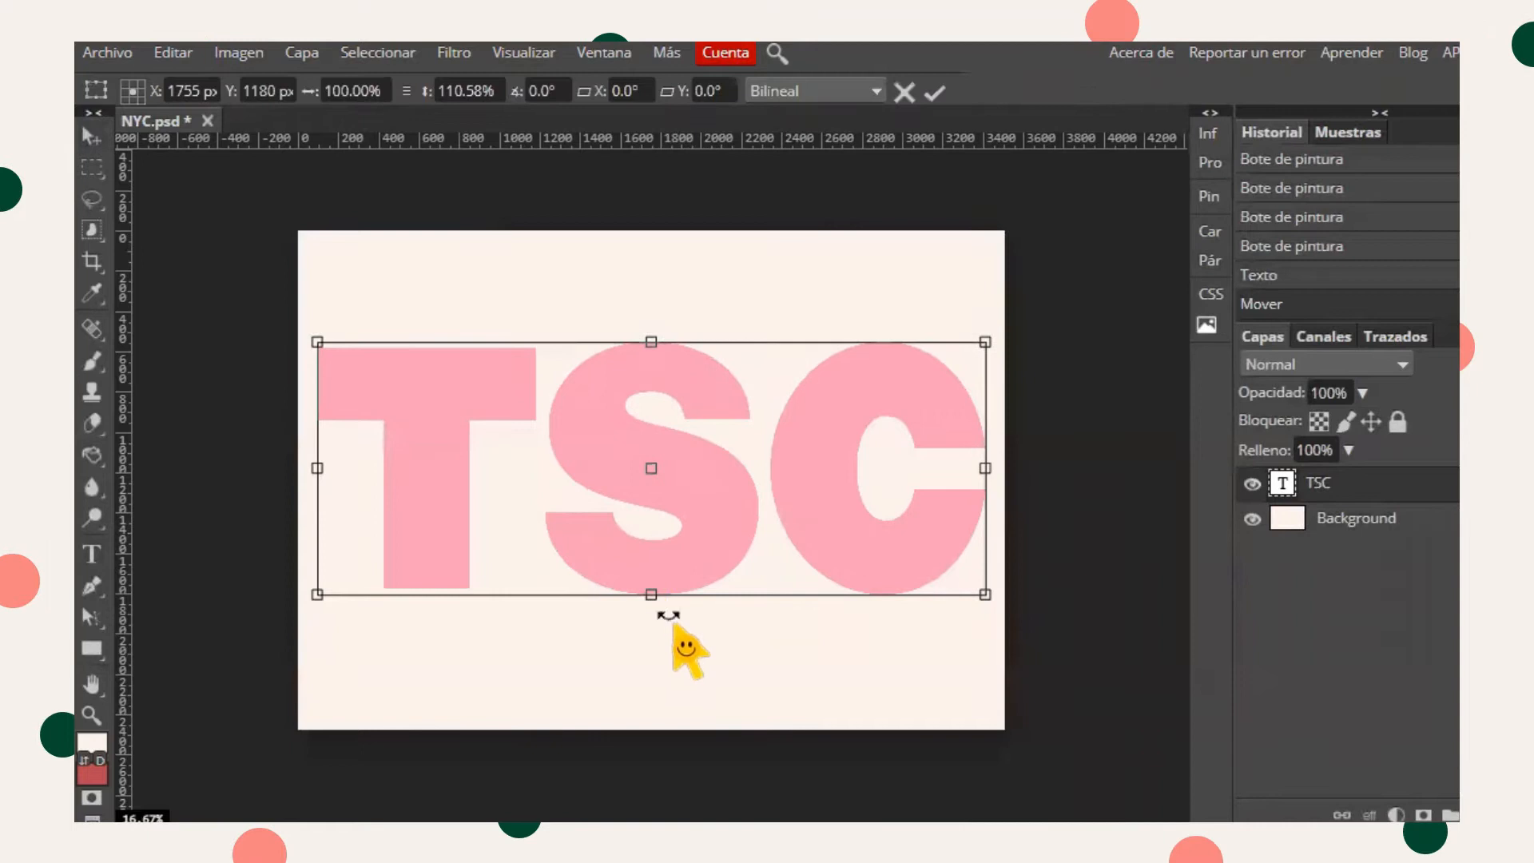
{"action": "key", "text": "Return"}
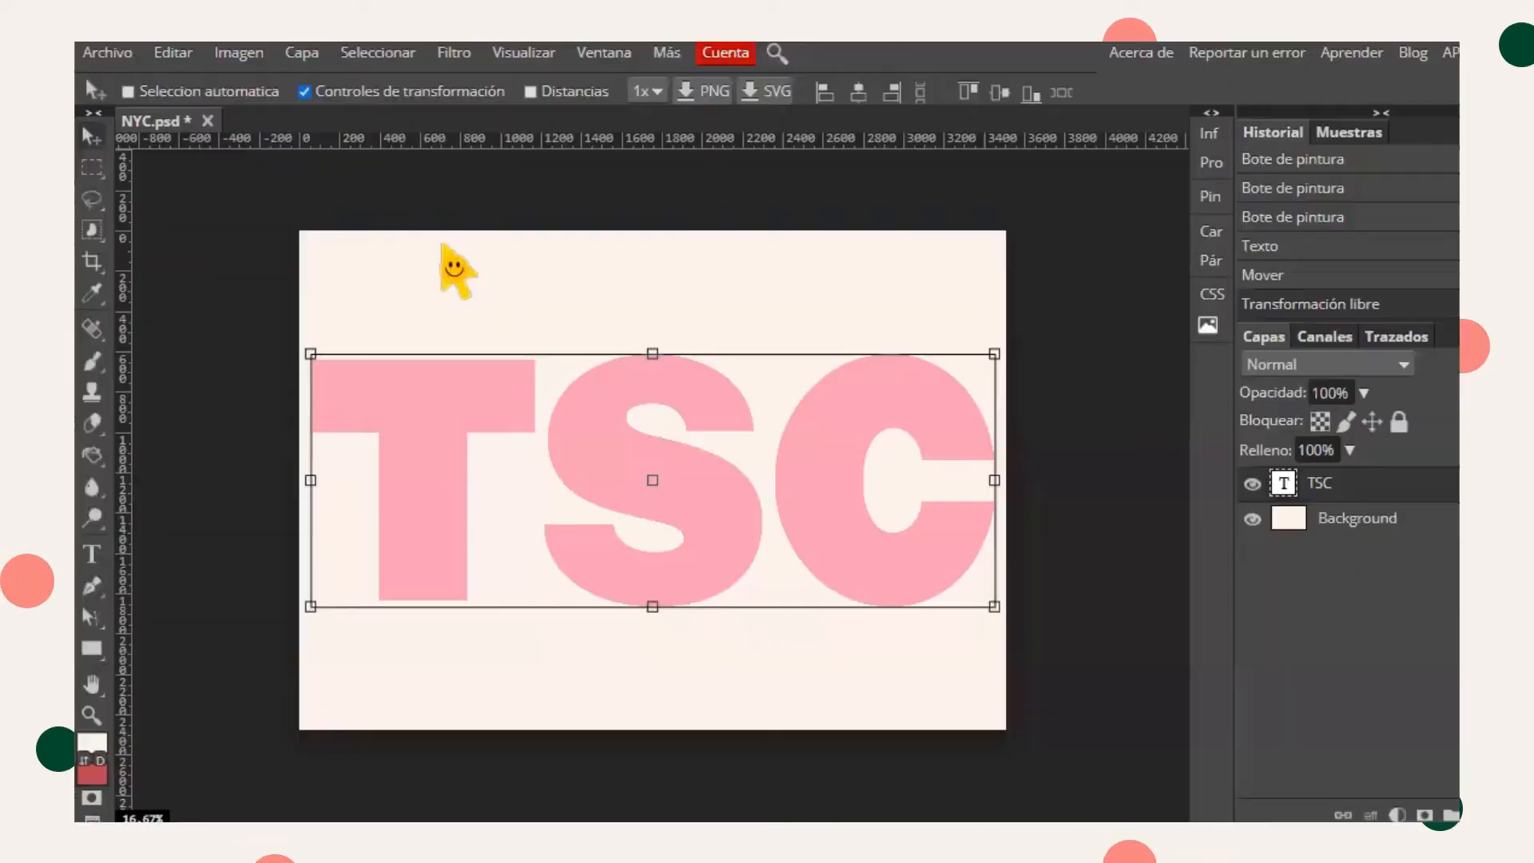
- Draw a second text box over TSC, set the font size to 1038 and type ne20, selecting all of it
{"action": "left_click", "coordinate": [92, 553]}
{"action": "left_click_drag", "start_coordinate": [327, 304], "coordinate": [950, 654]}
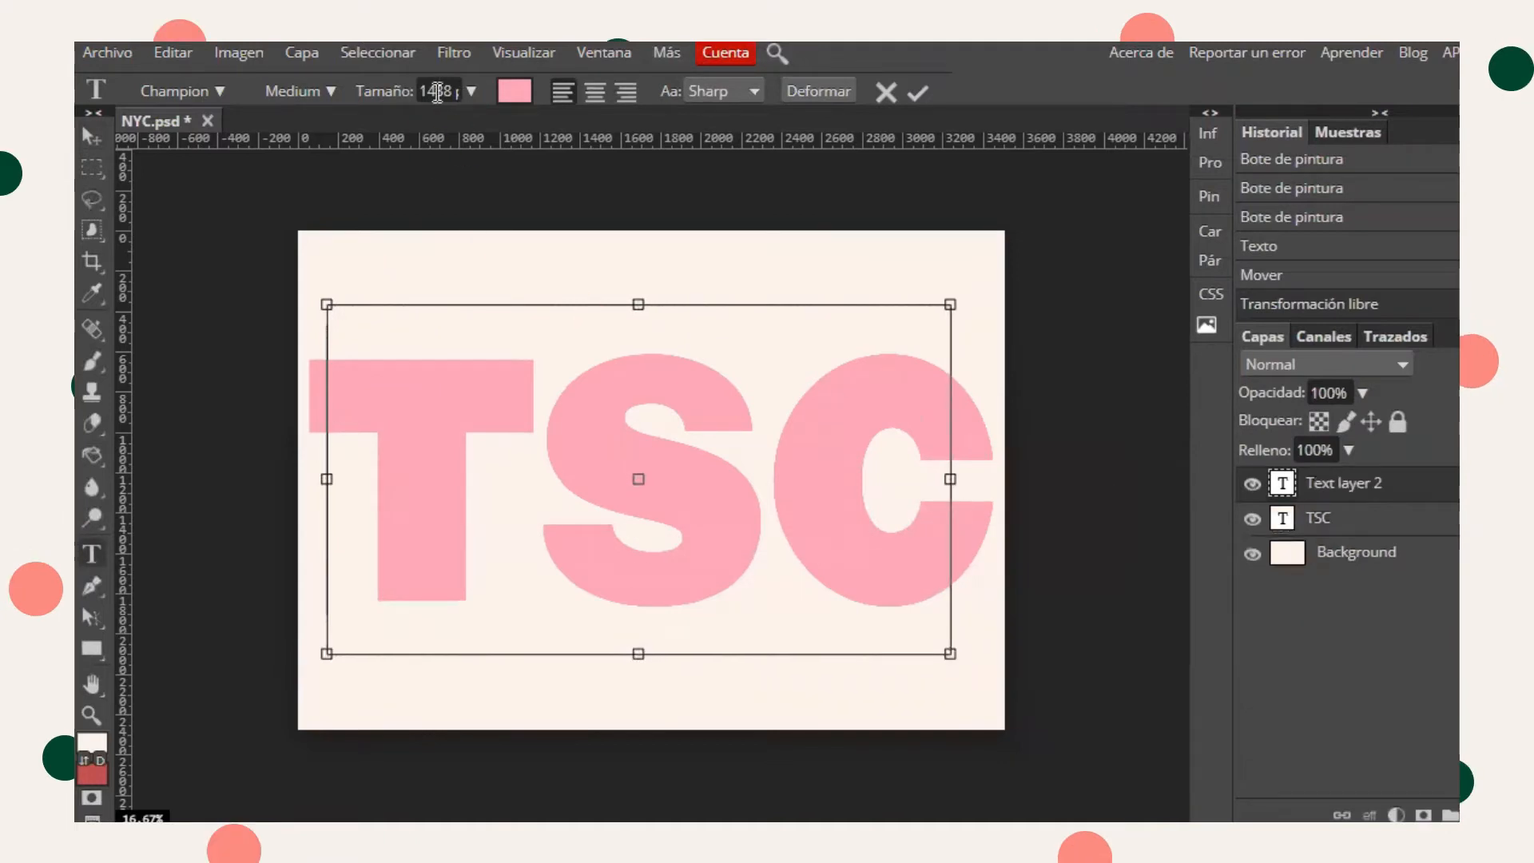
{"action": "left_click", "coordinate": [438, 91]}
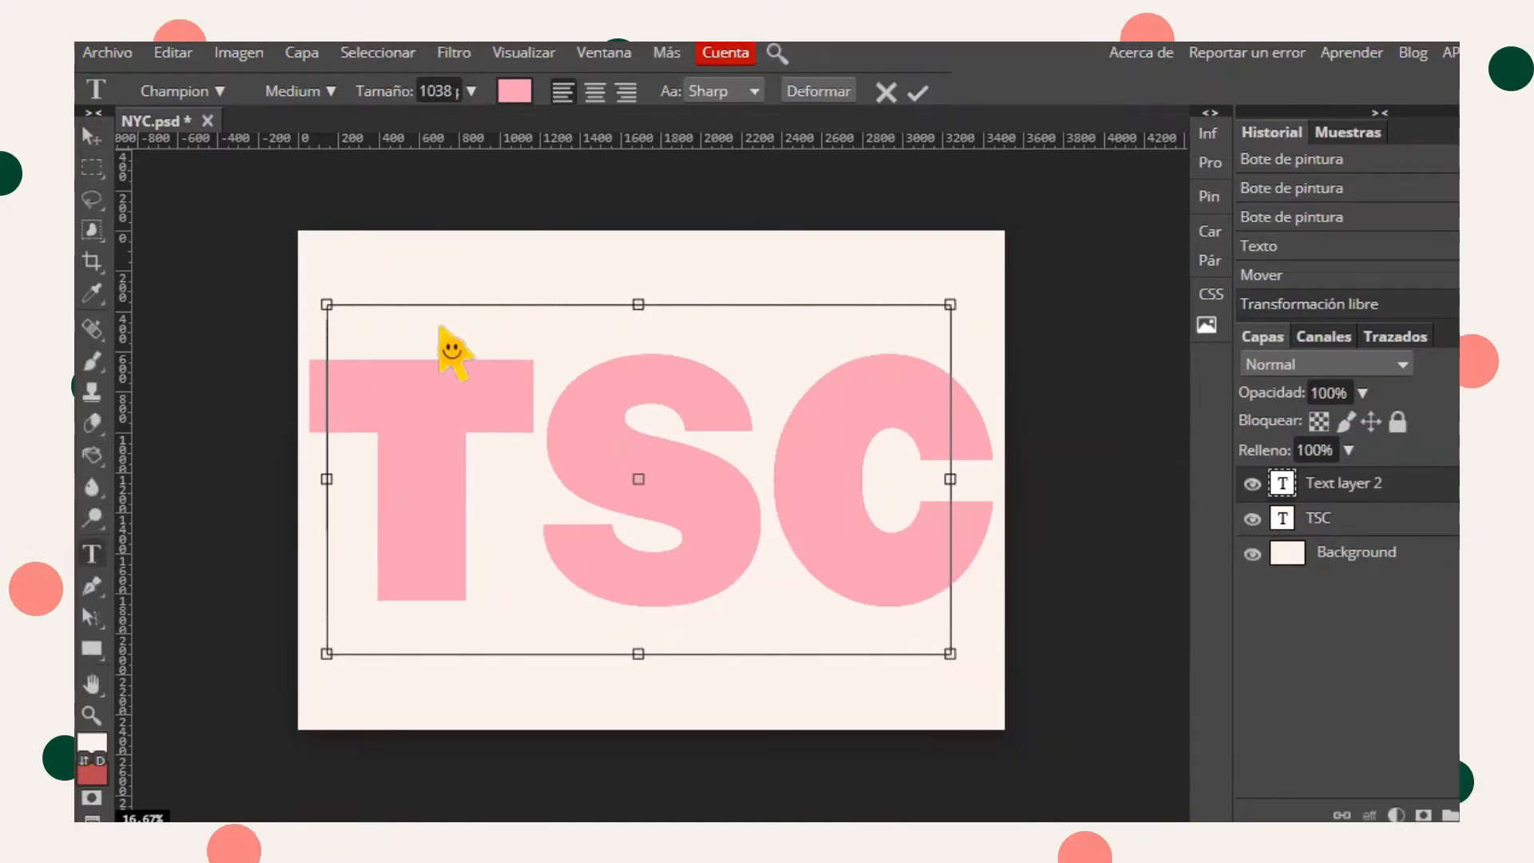
{"action": "left_click", "coordinate": [389, 419]}
{"action": "type", "text": "ne20"}
{"action": "key", "text": "ctrl+a"}
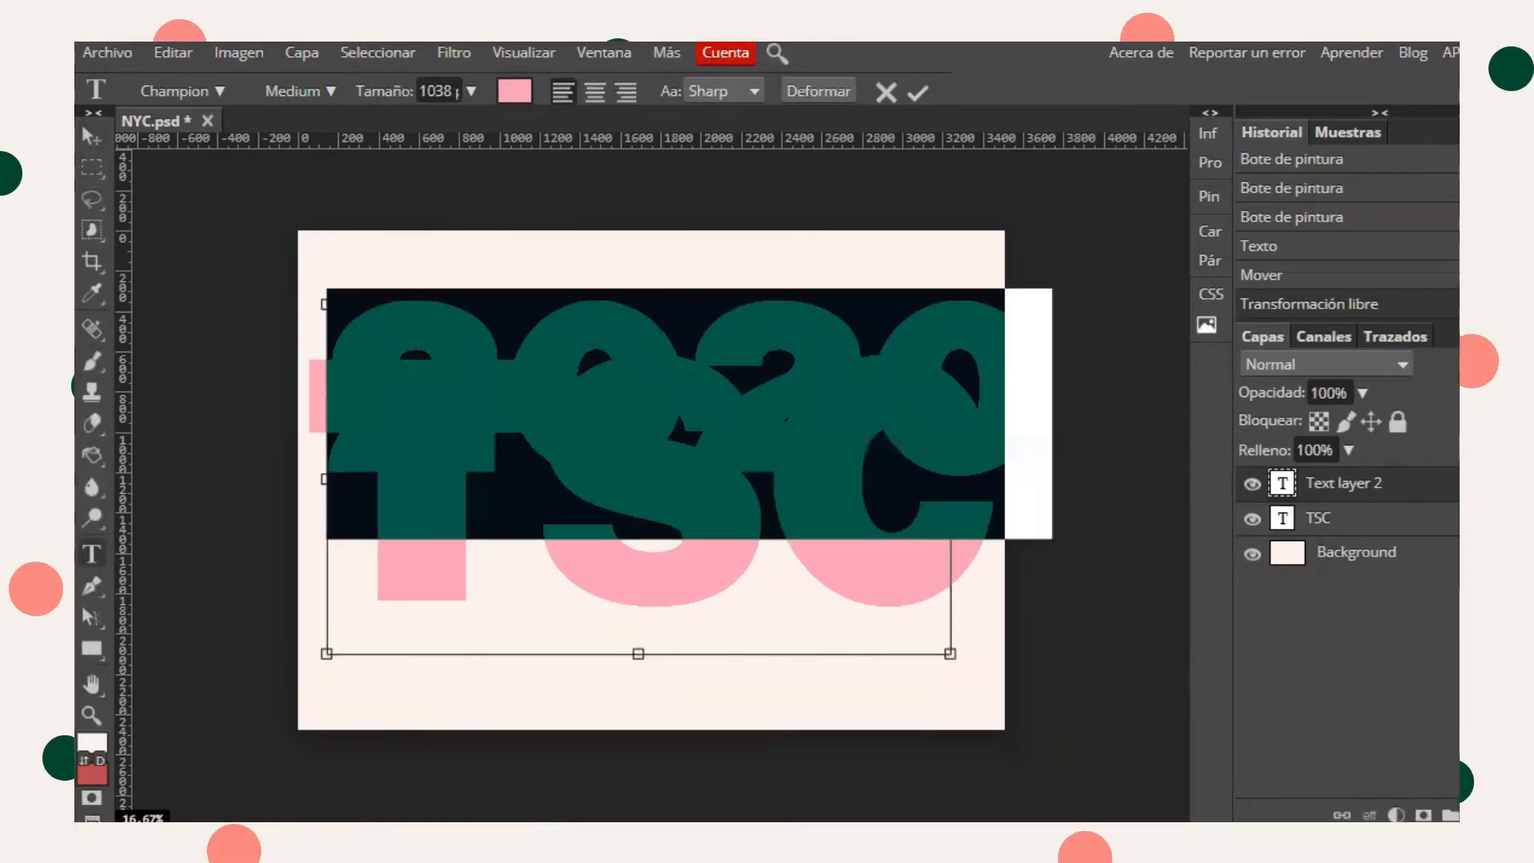
- Set the second text's colour to black and its font size to 808 px
{"action": "left_click", "coordinate": [505, 94]}
{"action": "left_click_drag", "start_coordinate": [352, 400], "coordinate": [192, 617]}
{"action": "key", "text": "Return"}
{"action": "left_click", "coordinate": [447, 89]}
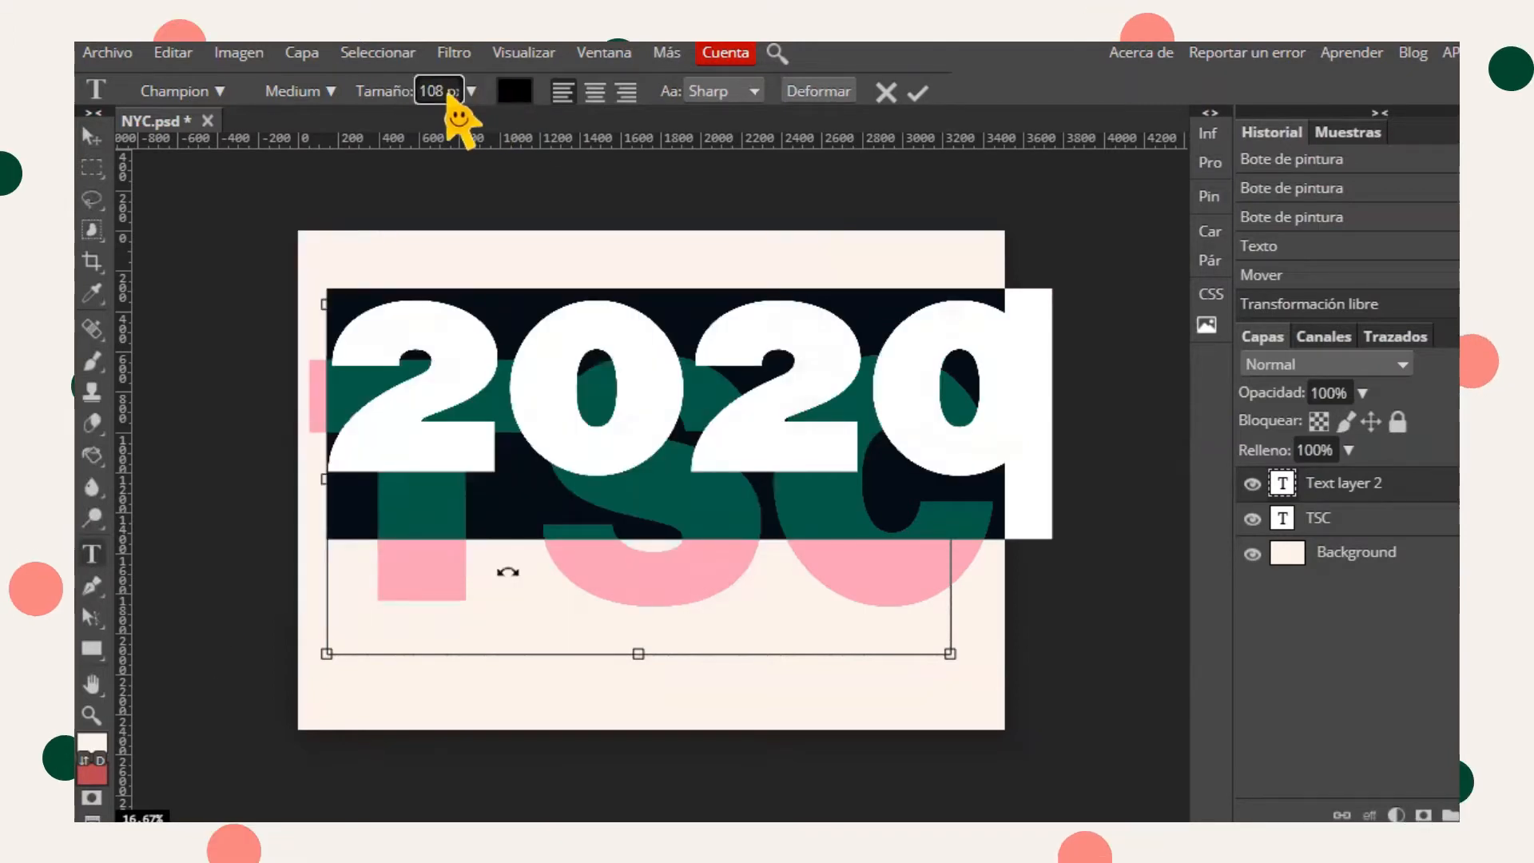
{"action": "key", "text": "Return"}
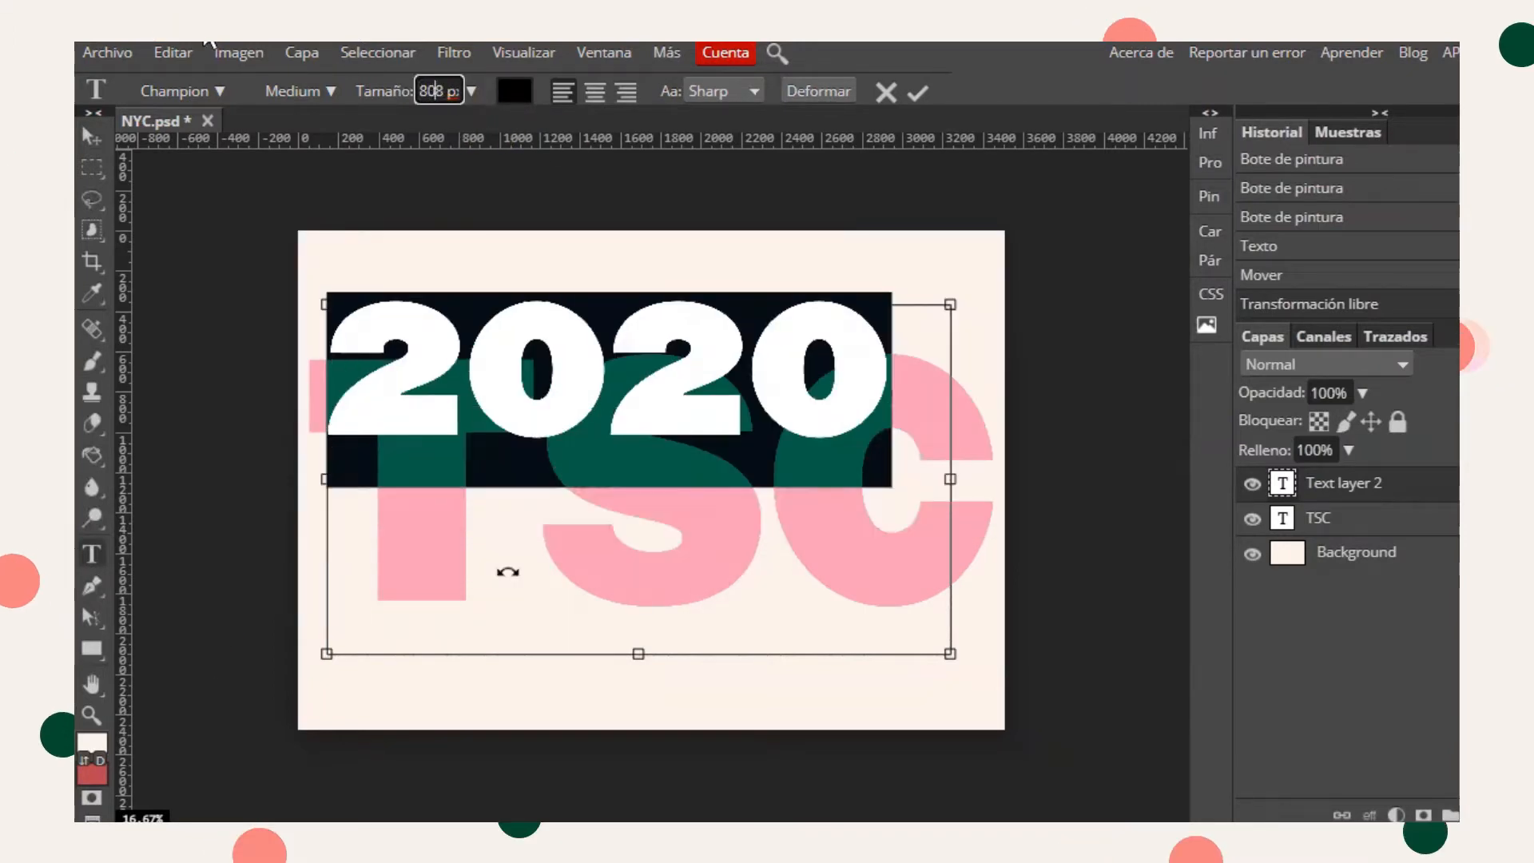
- Switch the 2020 text's font to NovaMono from the font list
{"action": "left_click", "coordinate": [220, 93]}
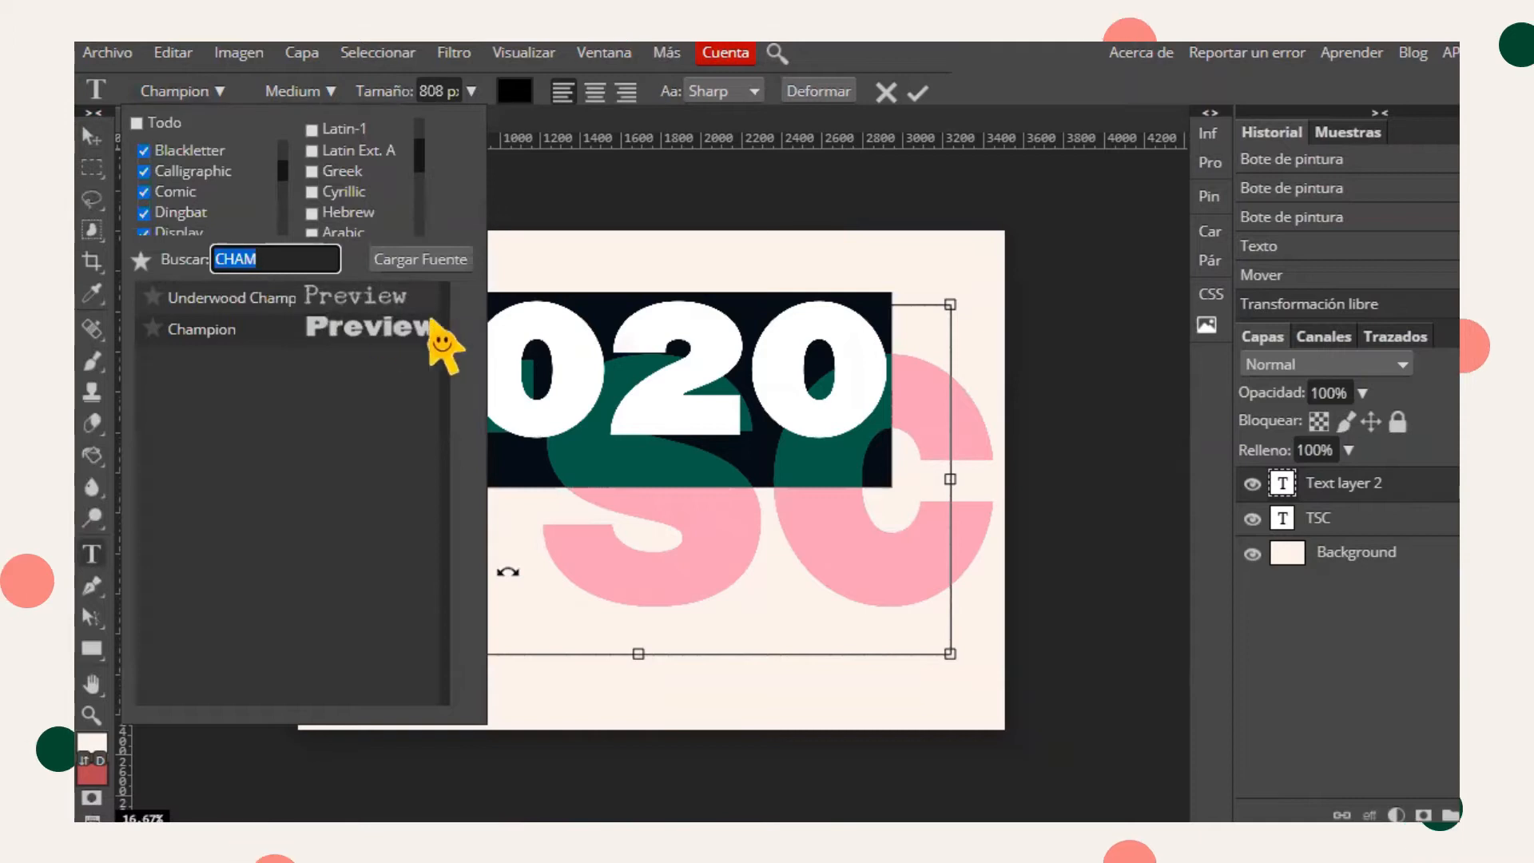
{"action": "key", "text": "BackSpace"}
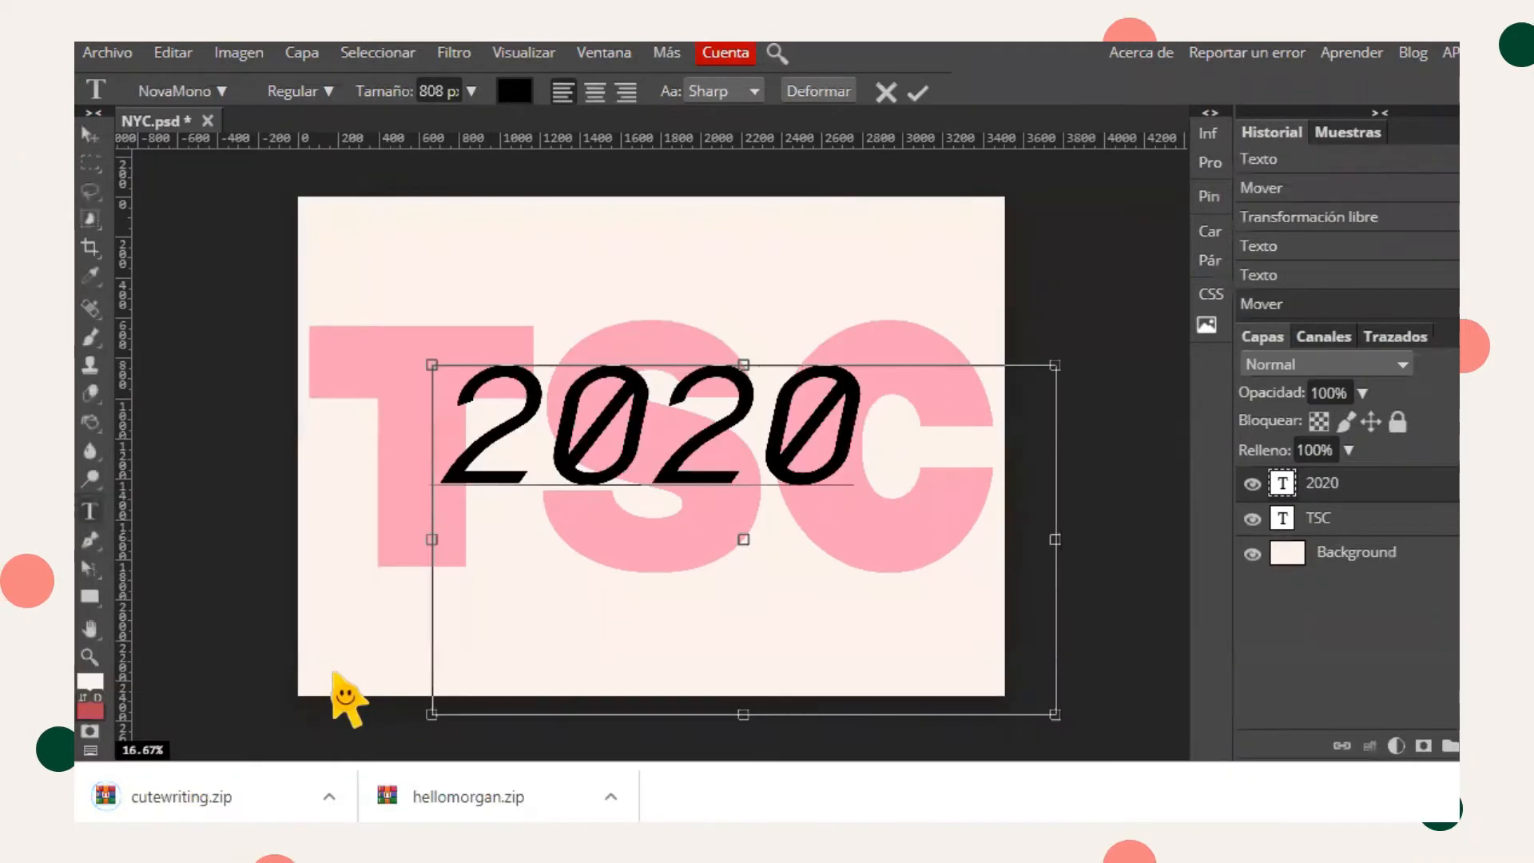
- Open the downloaded cutewriting.zip archive from the Downloads folder
{"action": "left_click", "coordinate": [328, 797]}
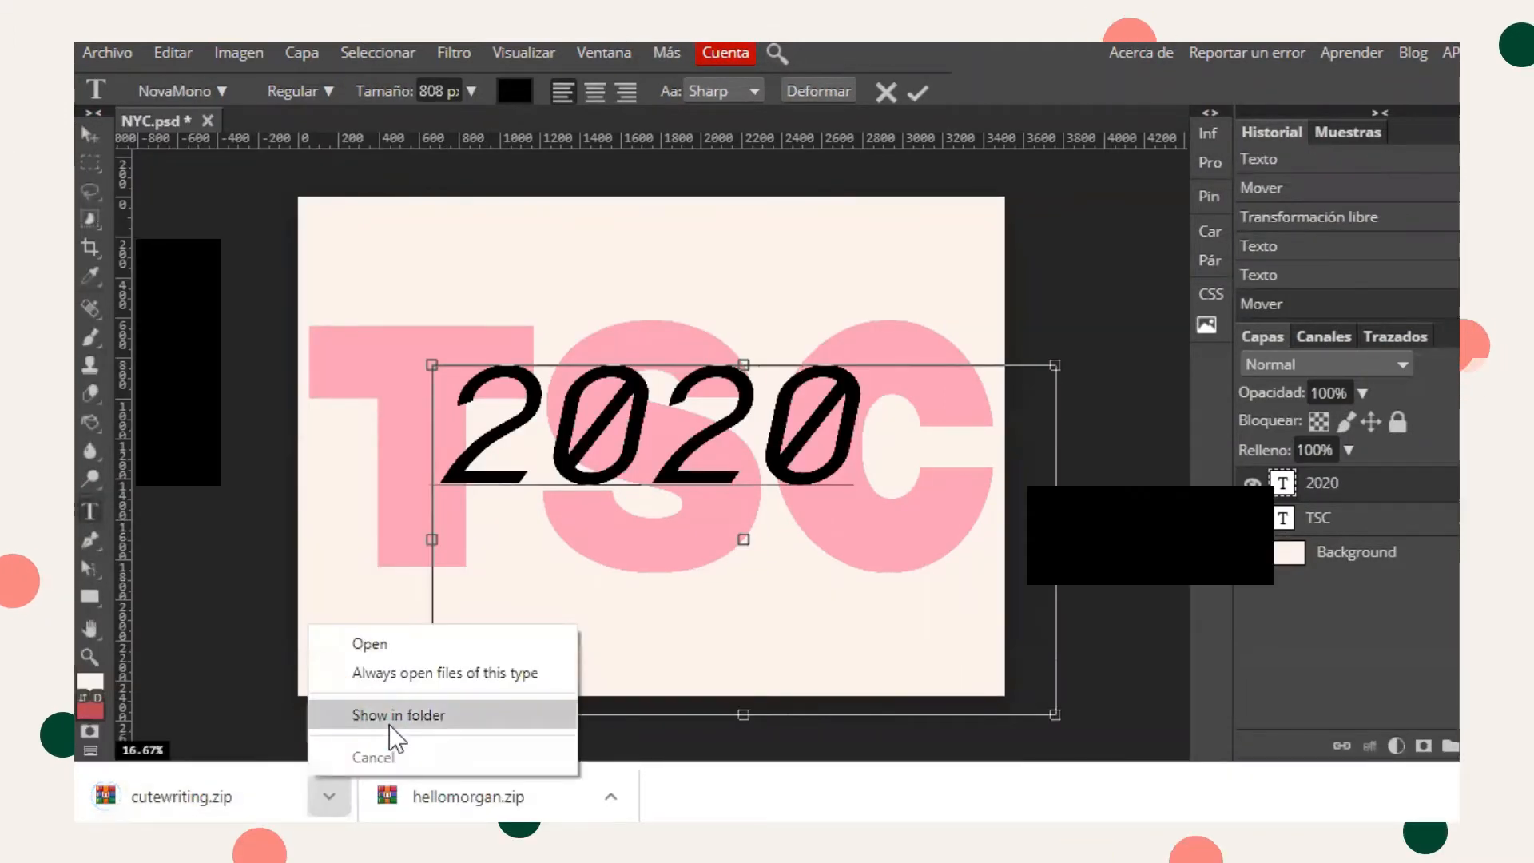
{"action": "left_click", "coordinate": [390, 720]}
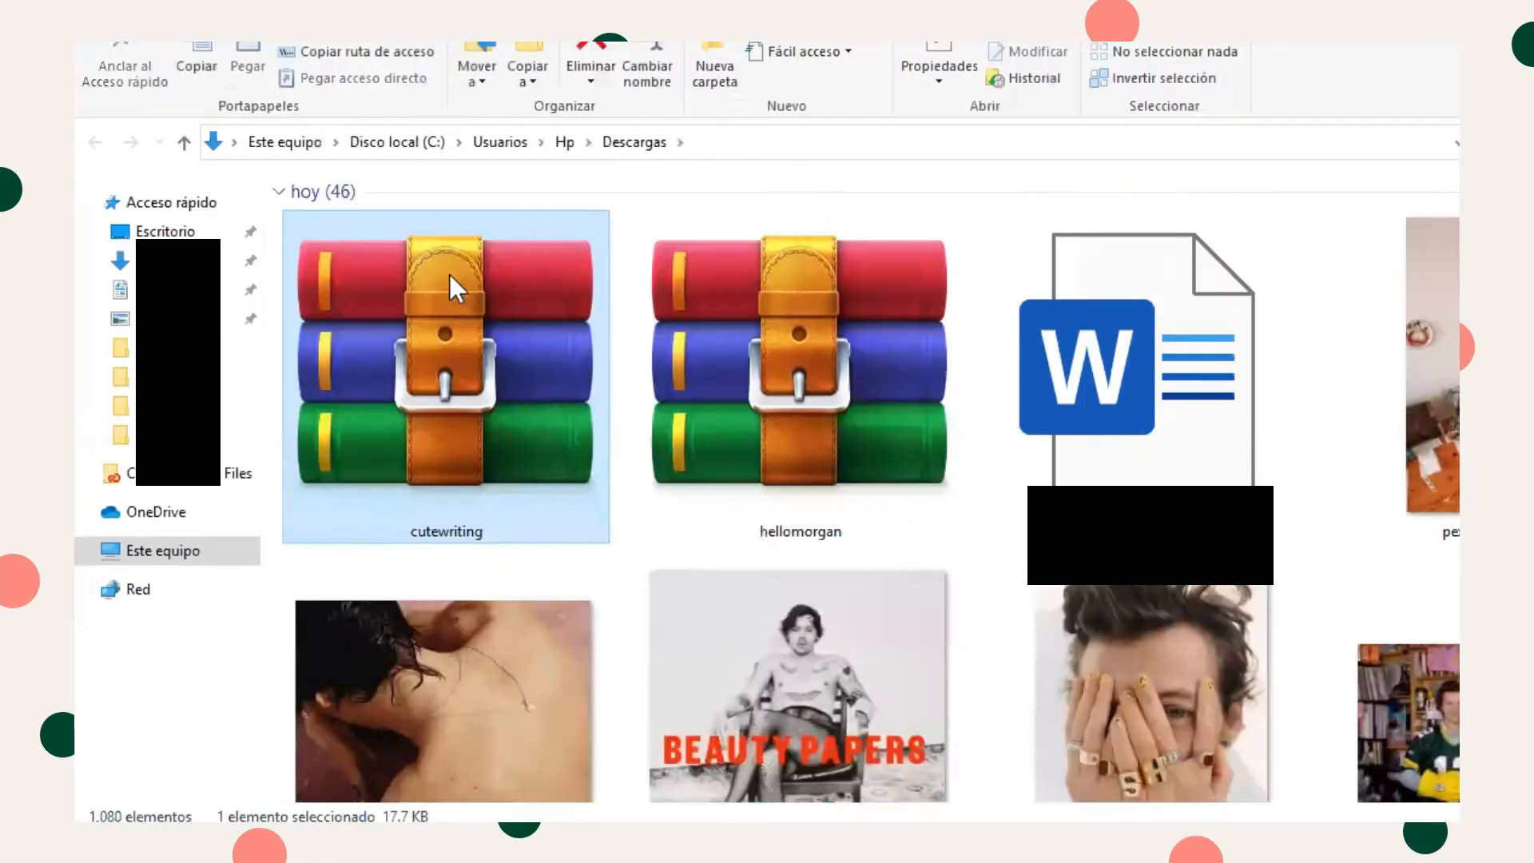
{"action": "right_click", "coordinate": [450, 275]}
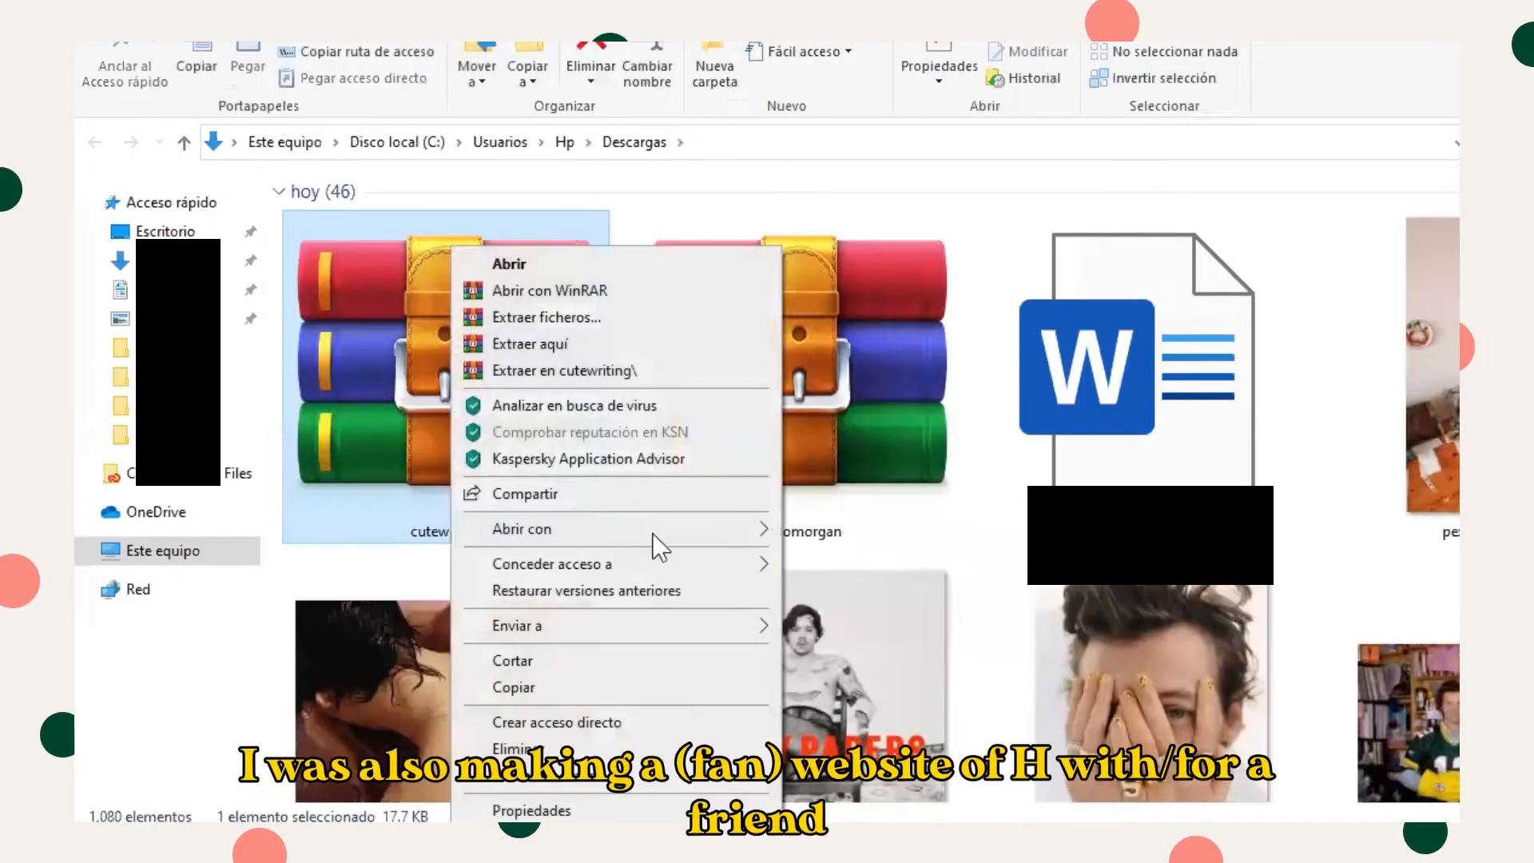
{"action": "mouse_move", "coordinate": [665, 632]}
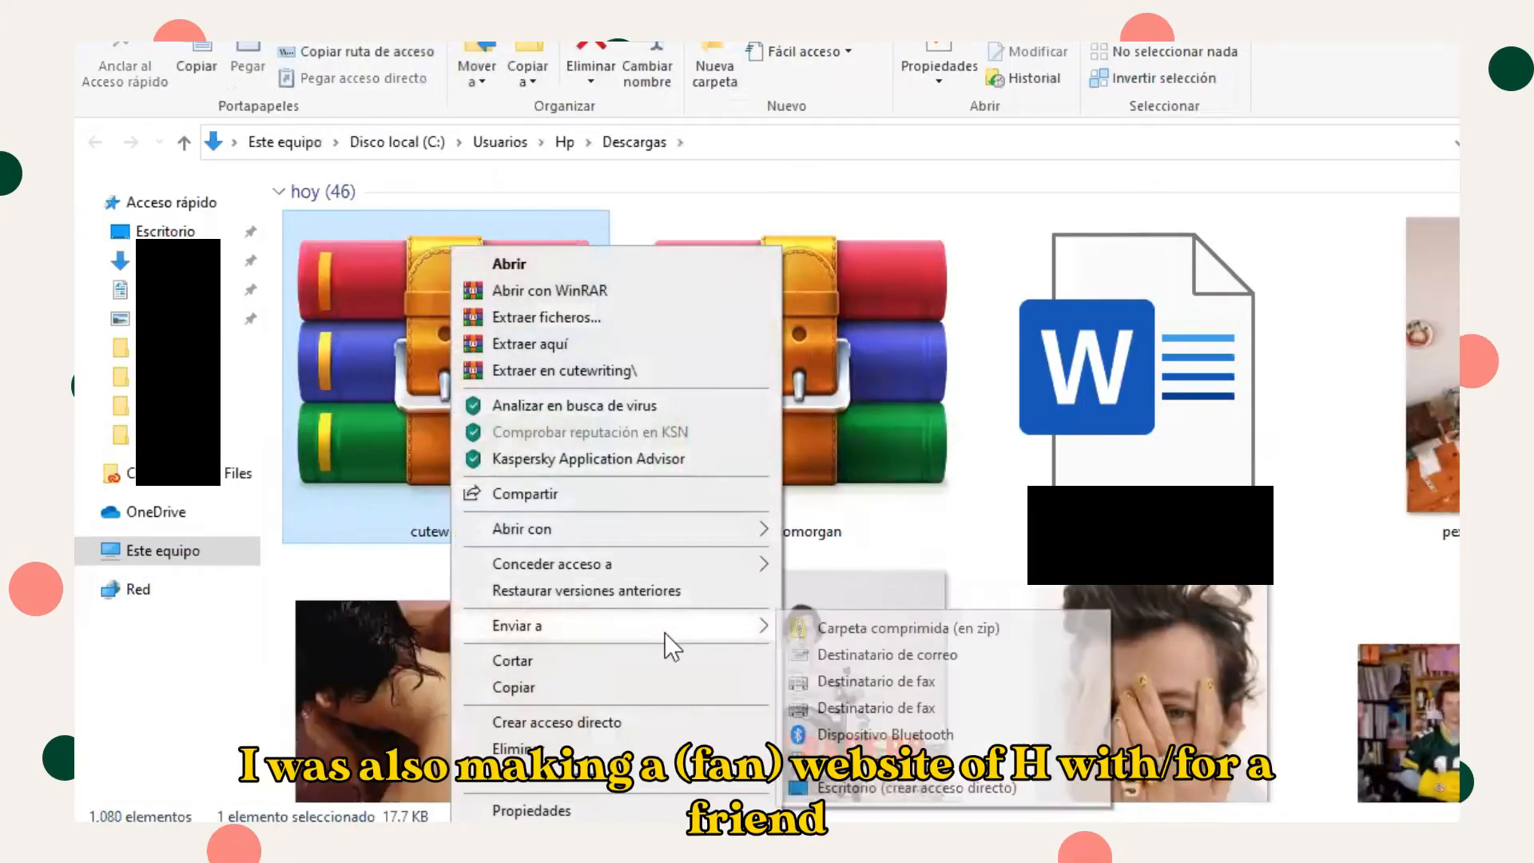
{"action": "left_click", "coordinate": [849, 631]}
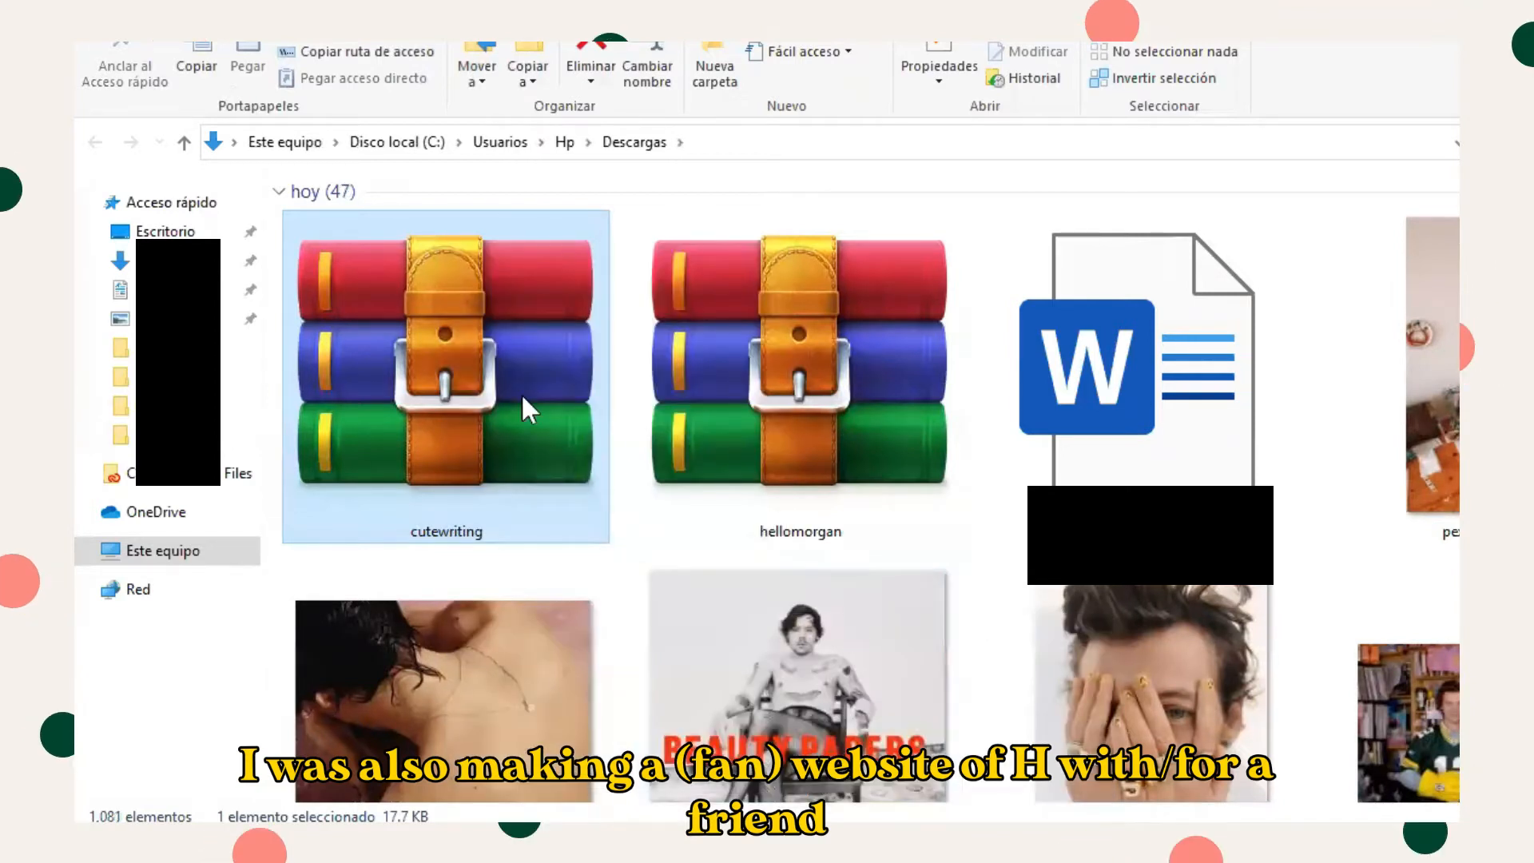
{"action": "right_click", "coordinate": [521, 392]}
{"action": "mouse_move", "coordinate": [831, 527]}
{"action": "left_click", "coordinate": [887, 523]}
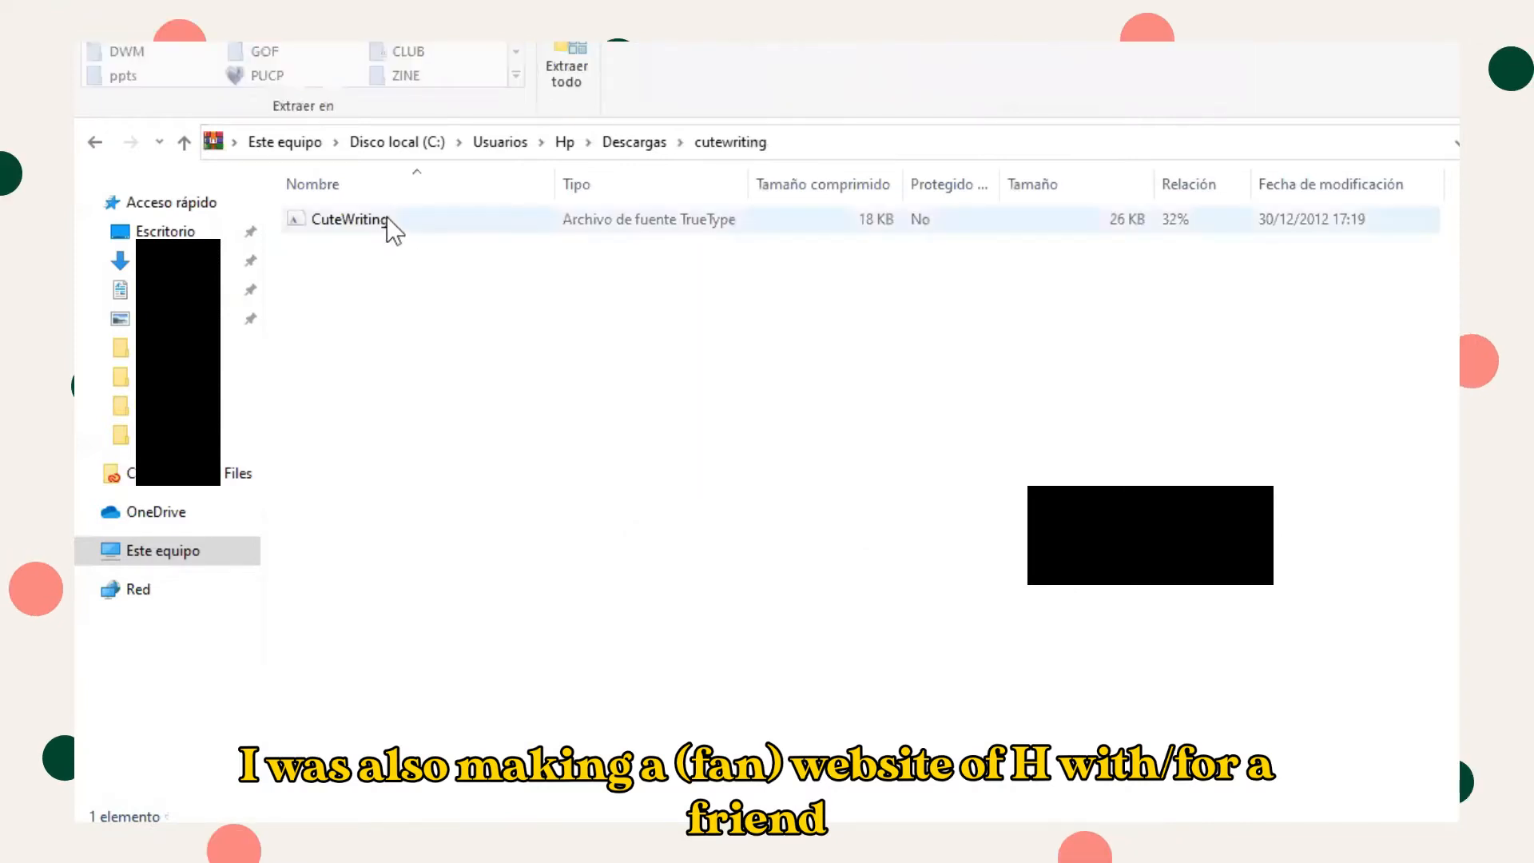
- Extract the CuteWriting font file into the CLUB folder and return to the poster
{"action": "left_click", "coordinate": [387, 218]}
{"action": "left_click_drag", "start_coordinate": [325, 335], "coordinate": [180, 361]}
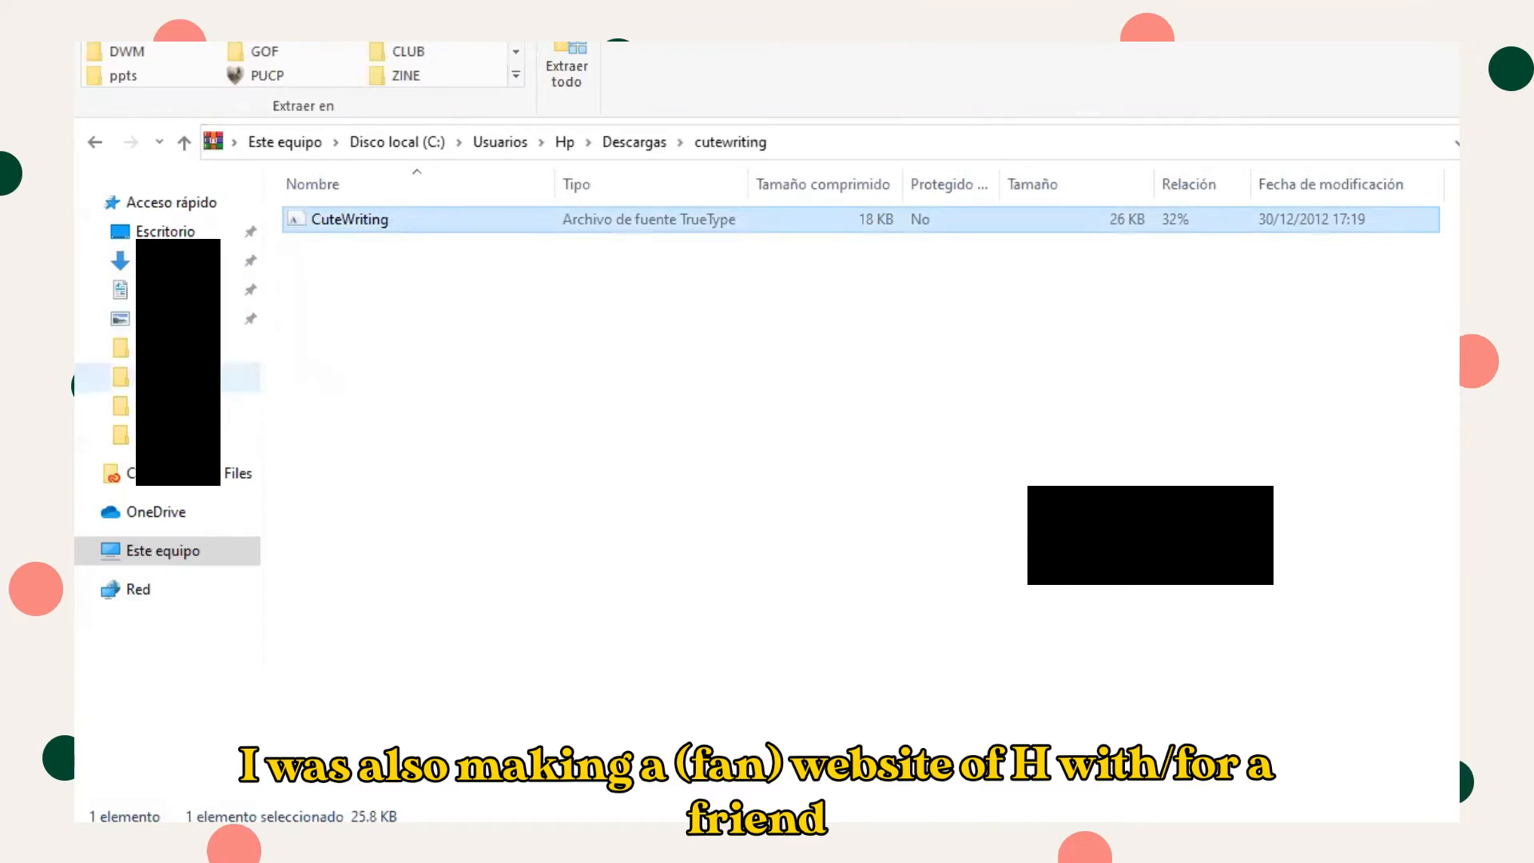
{"action": "left_click", "coordinate": [95, 144]}
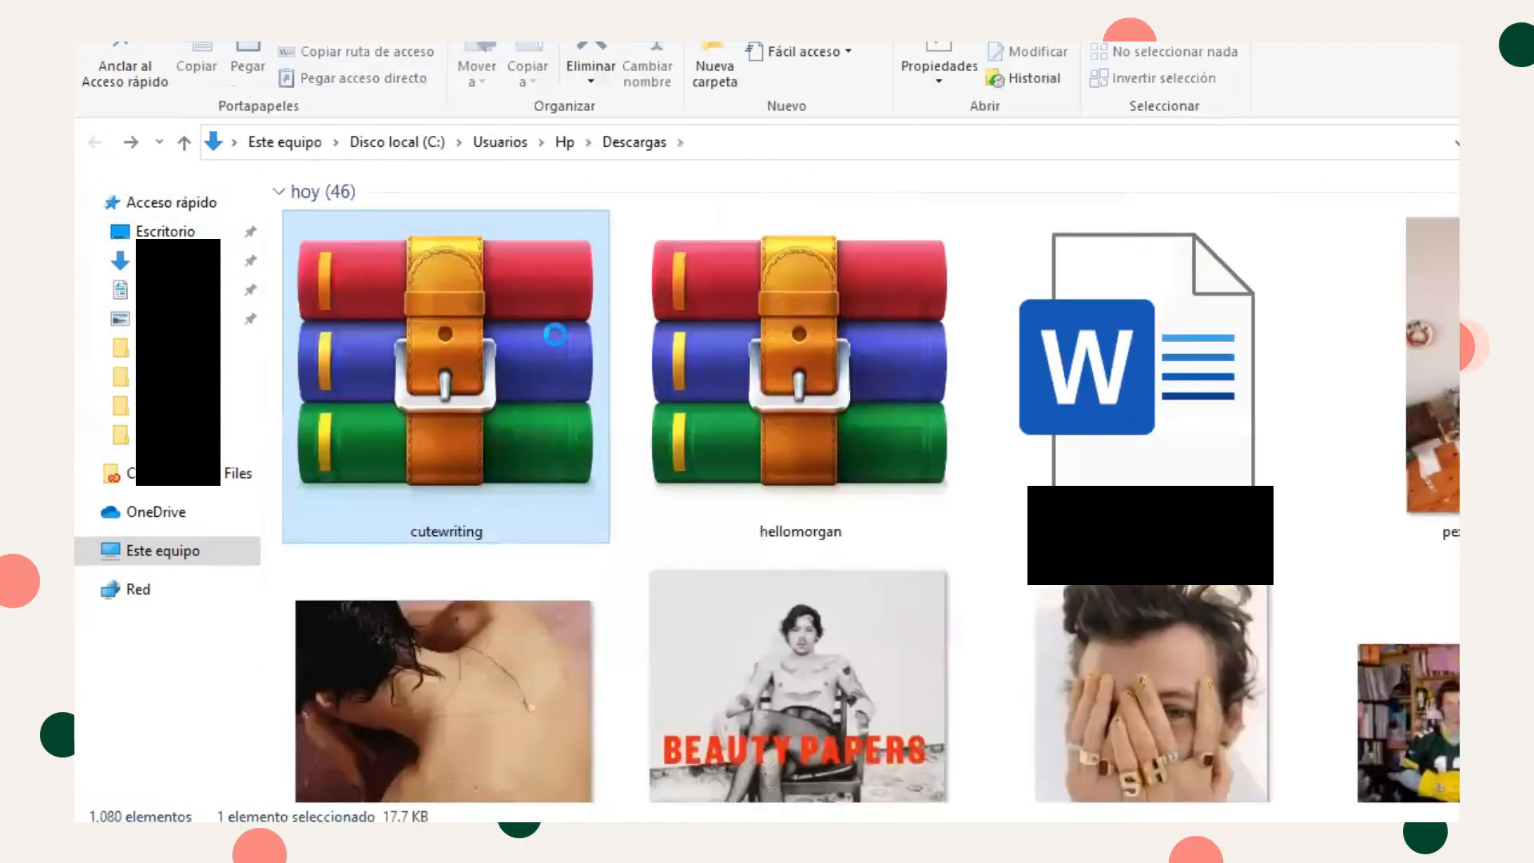
{"action": "left_click", "coordinate": [177, 377]}
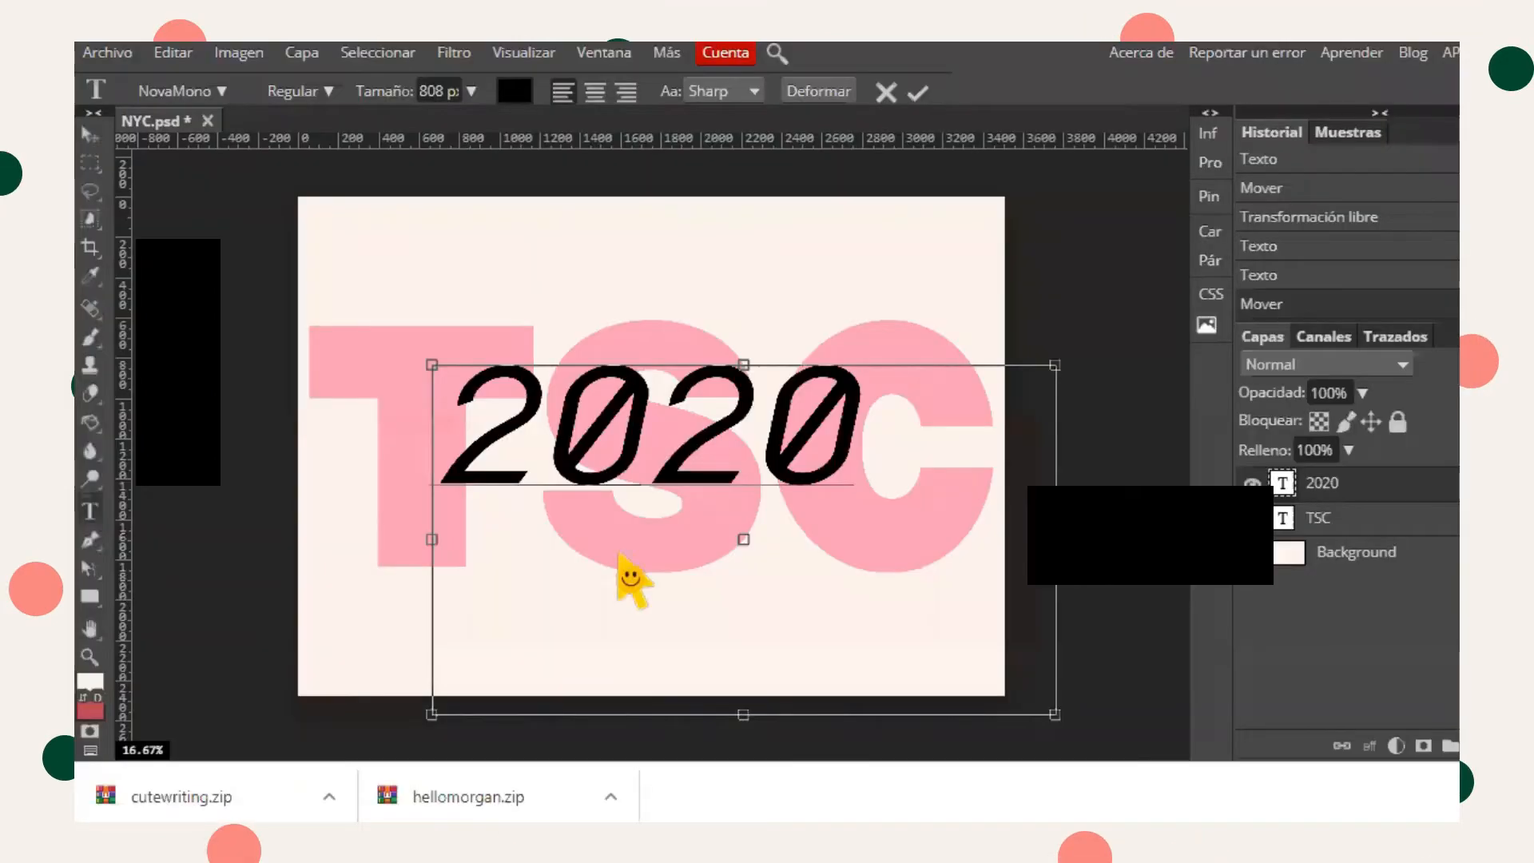
{"action": "left_click", "coordinate": [628, 467]}
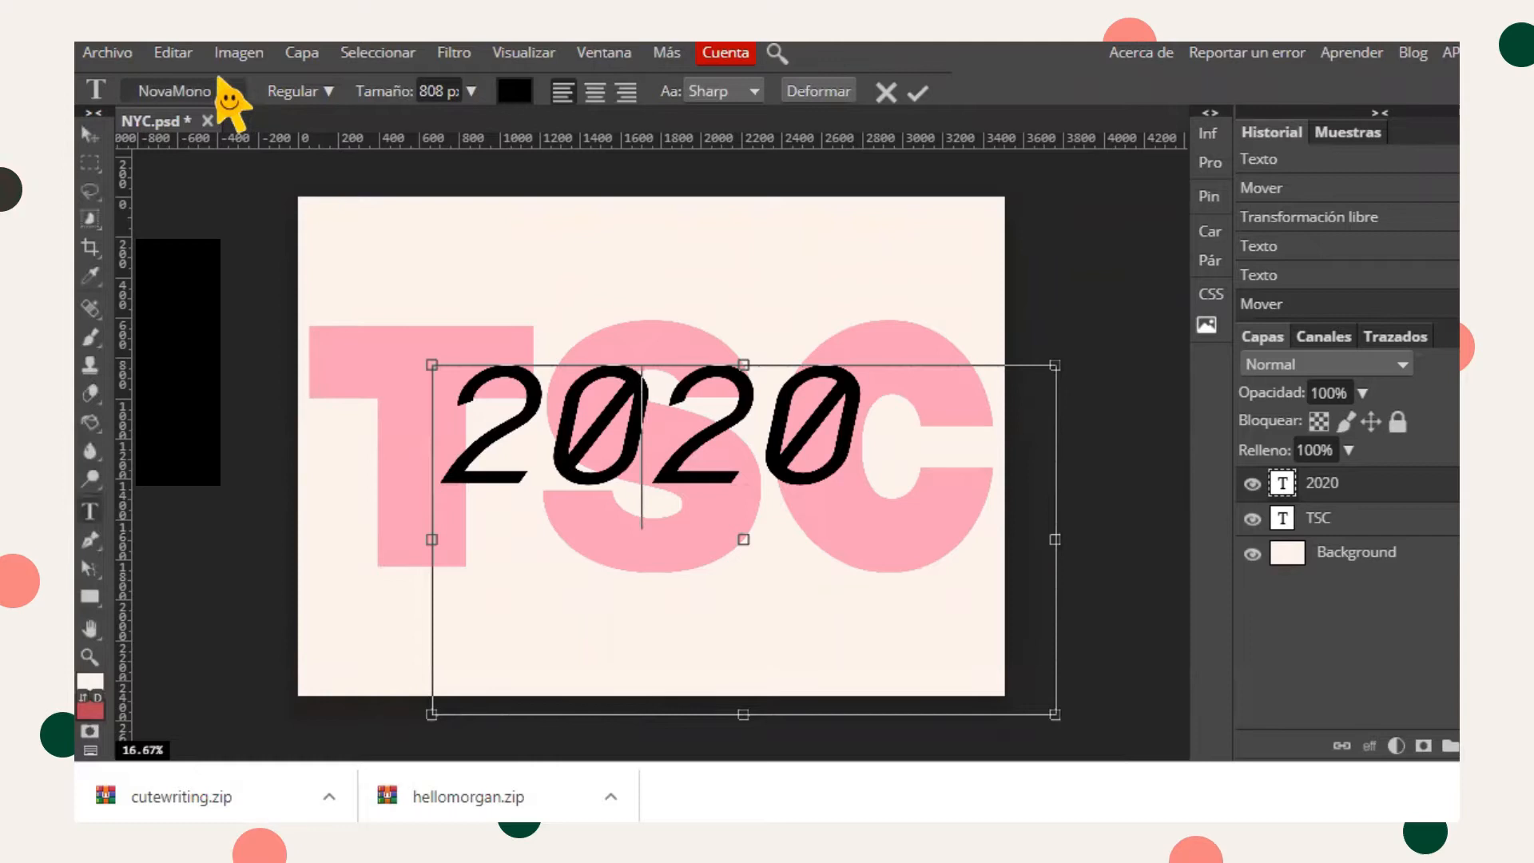
- Load the CuteWriting and HelloMorgan font files from the CLUB folder, keeping them for future sessions
{"action": "left_click", "coordinate": [232, 96]}
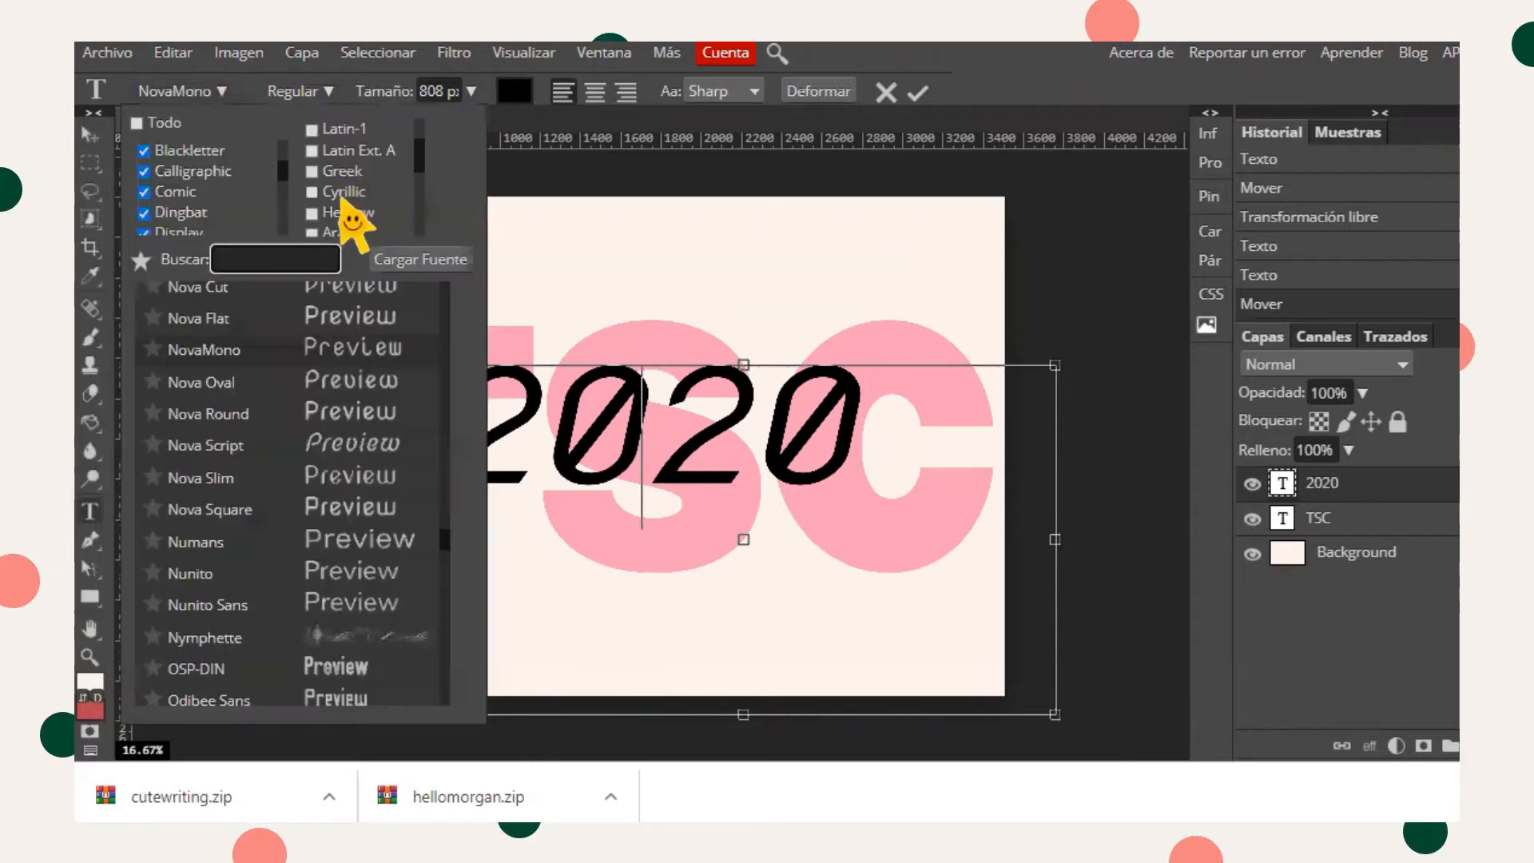
{"action": "left_click", "coordinate": [422, 260]}
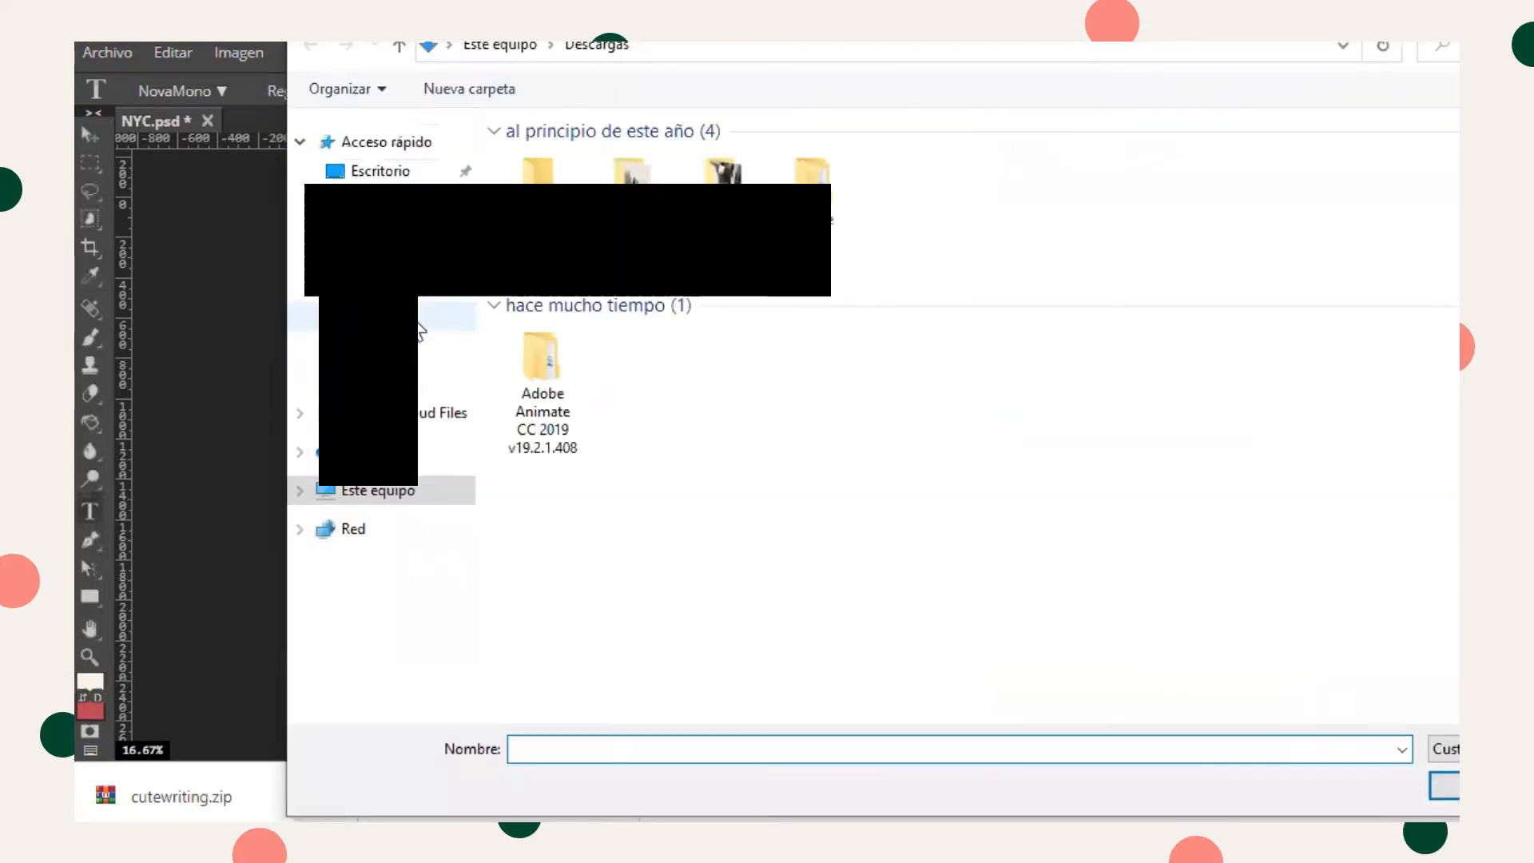
{"action": "left_click", "coordinate": [447, 316]}
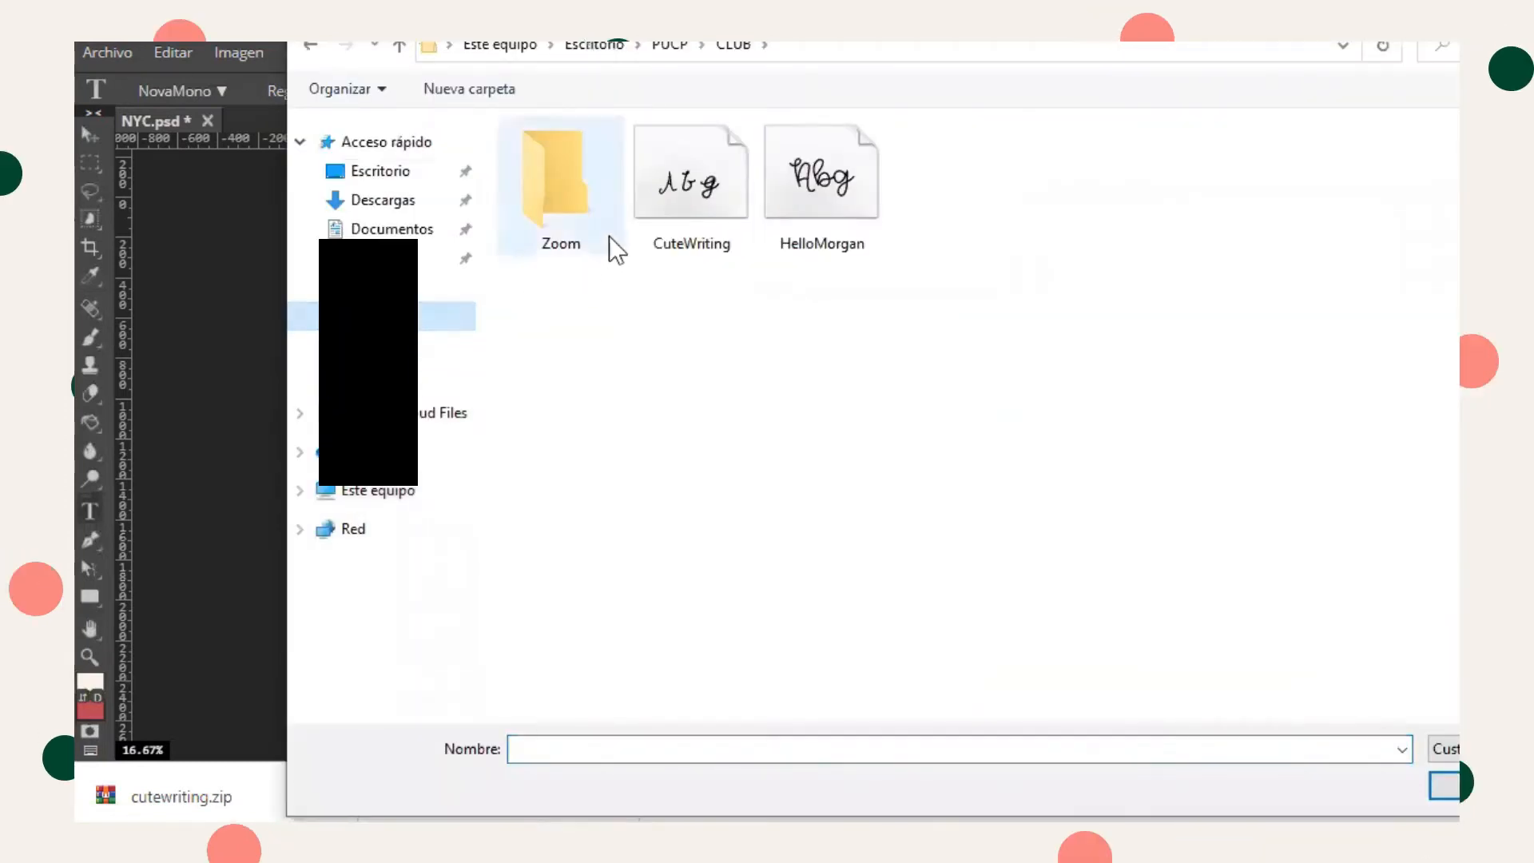
{"action": "left_click", "coordinate": [660, 208]}
{"action": "left_click", "coordinate": [842, 203], "text": "ctrl"}
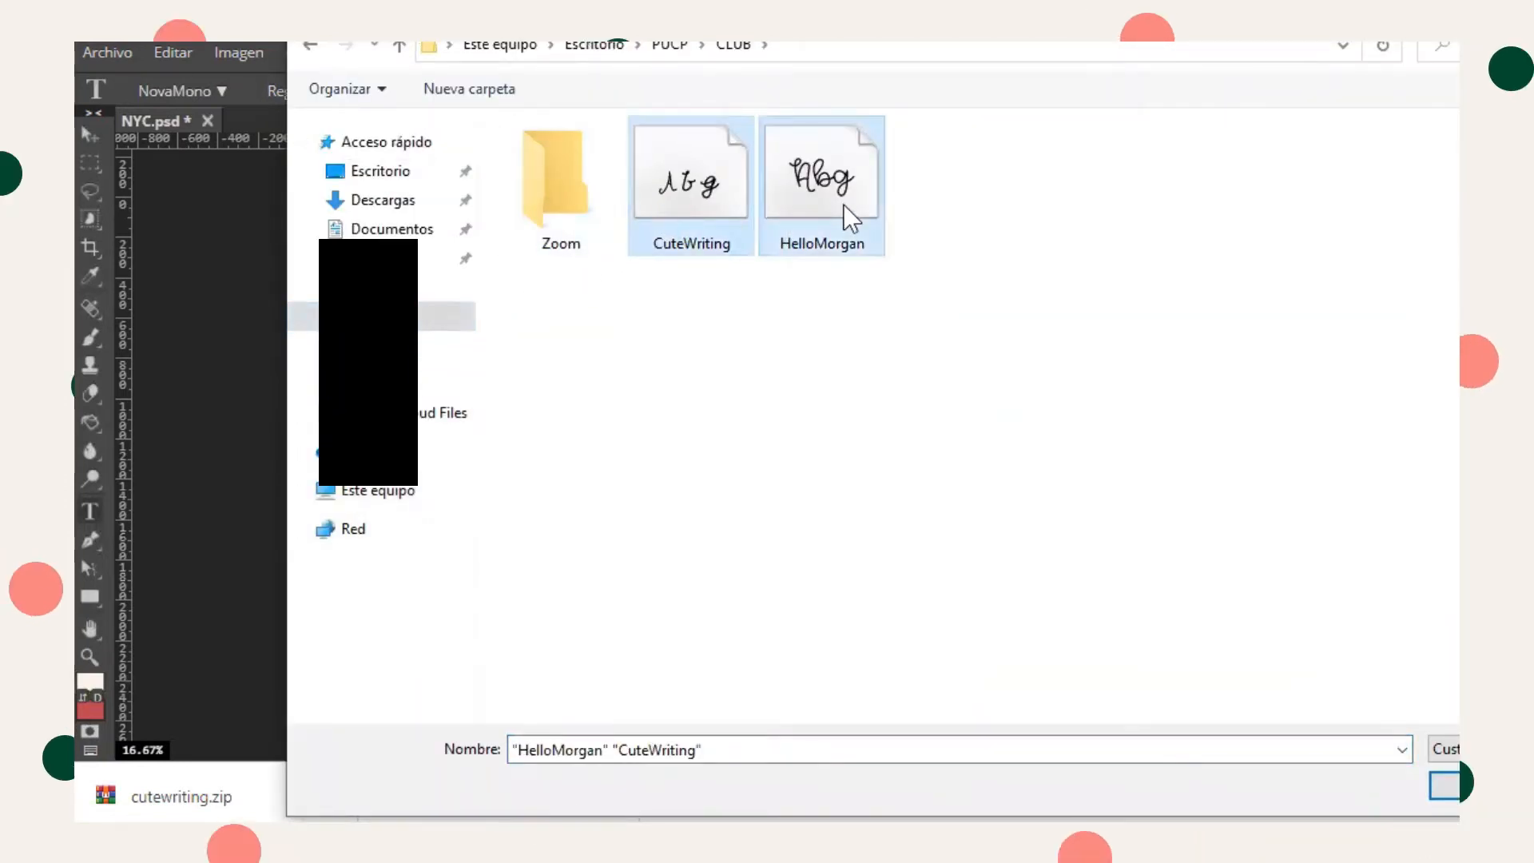
{"action": "left_click", "coordinate": [1445, 786]}
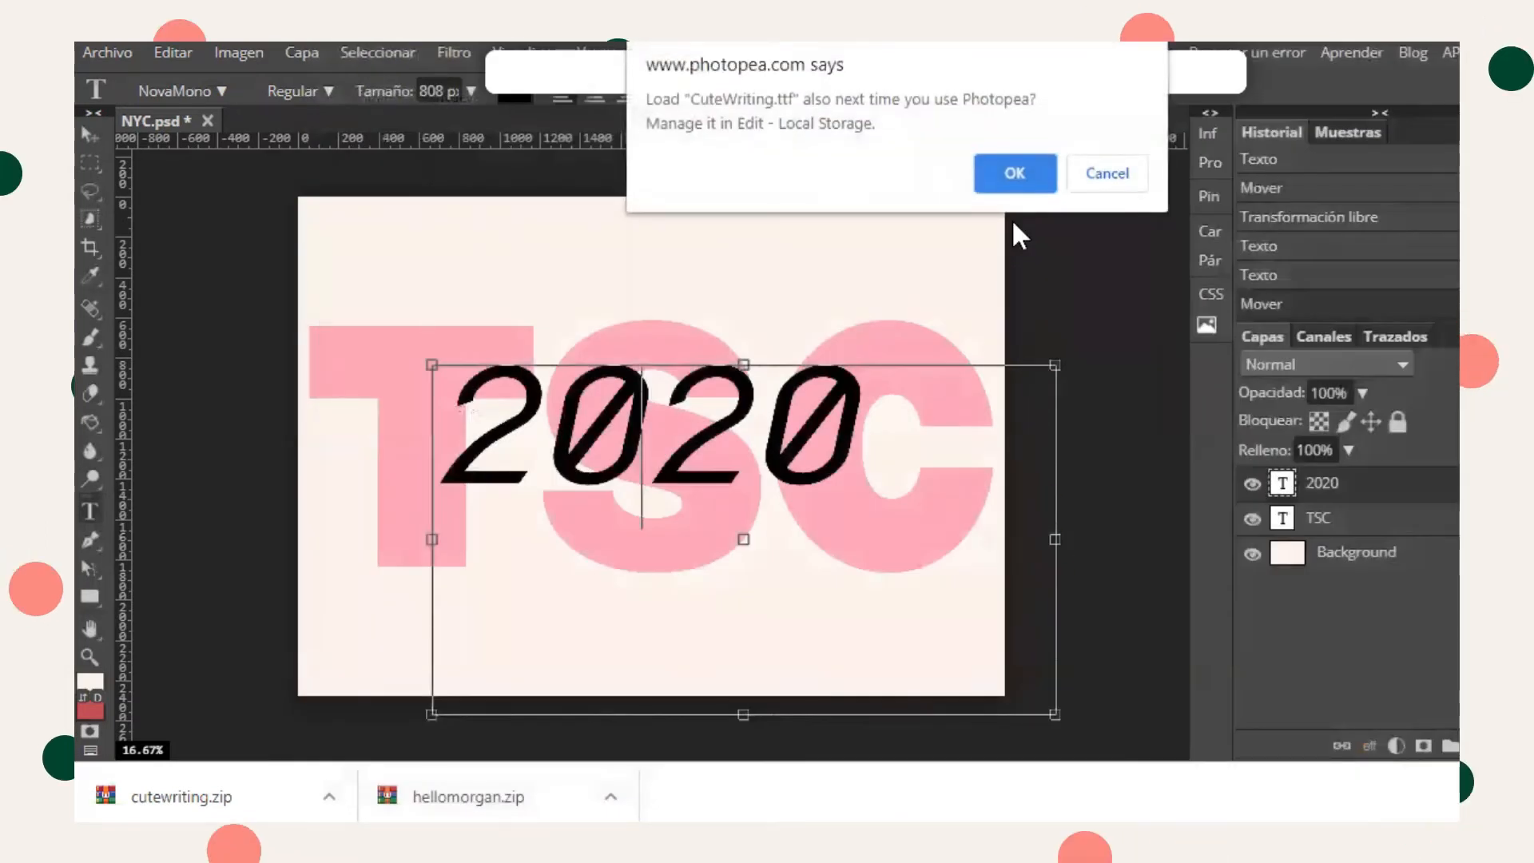
{"action": "left_click", "coordinate": [1008, 174]}
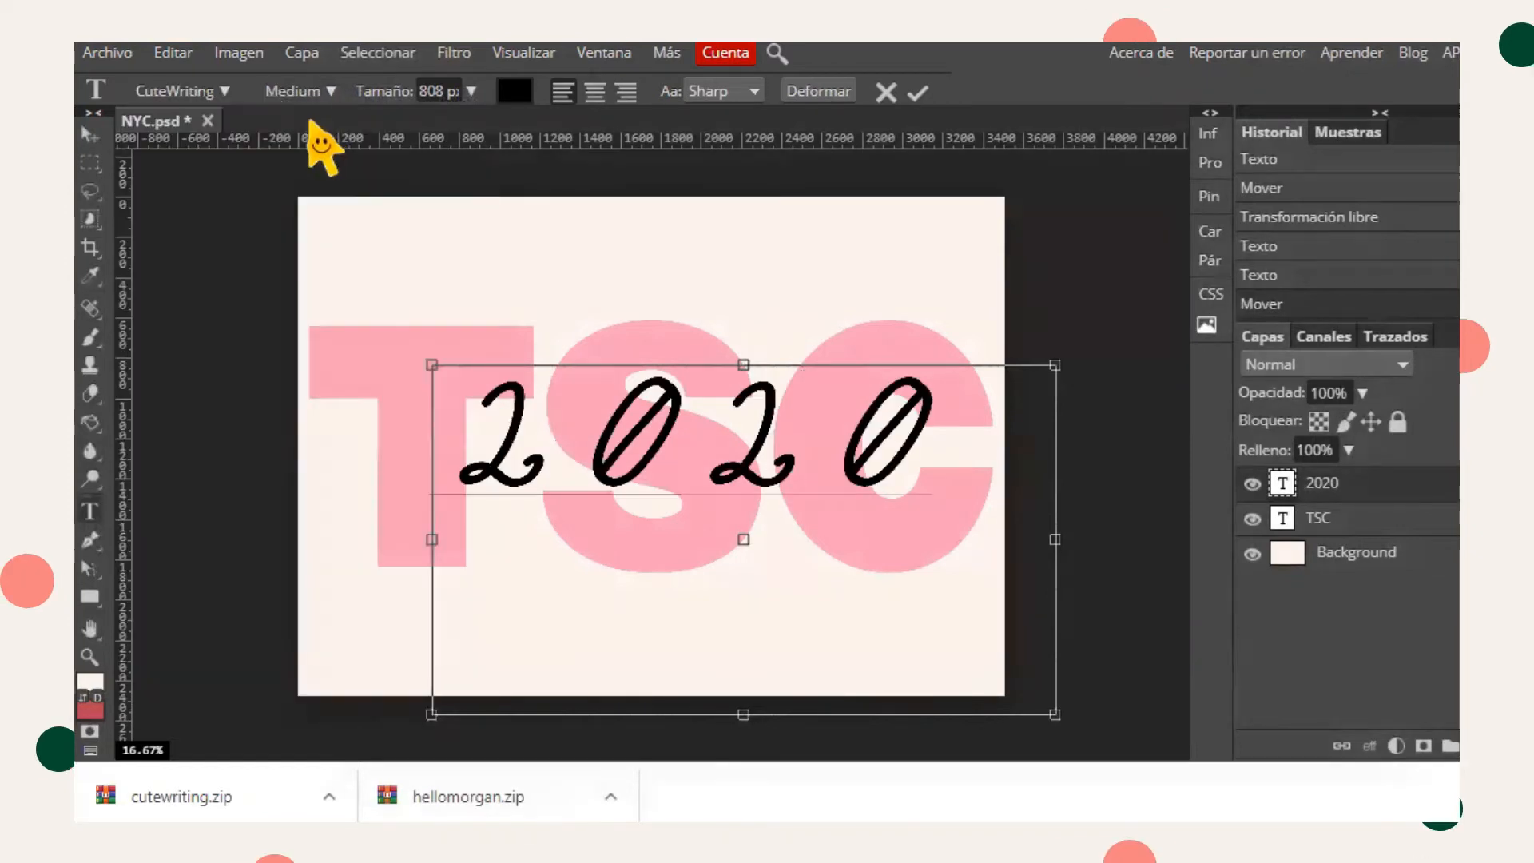
- Search for and apply the HelloMorgan font to the 2020 text, enlarging it to 1130 px
{"action": "left_click", "coordinate": [230, 92]}
{"action": "type", "text": "hello"}
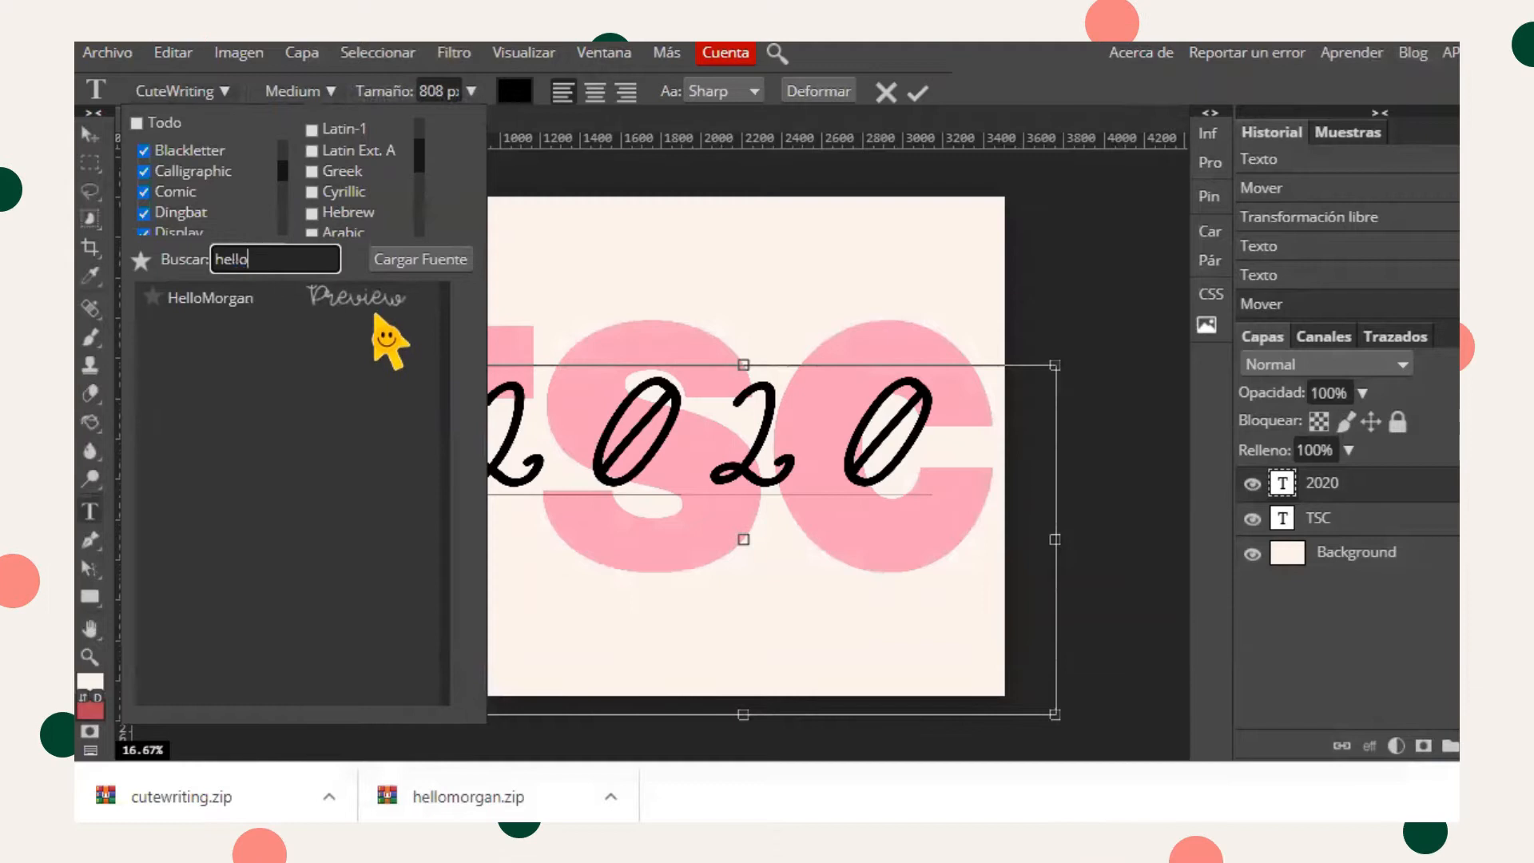
{"action": "left_click", "coordinate": [382, 324]}
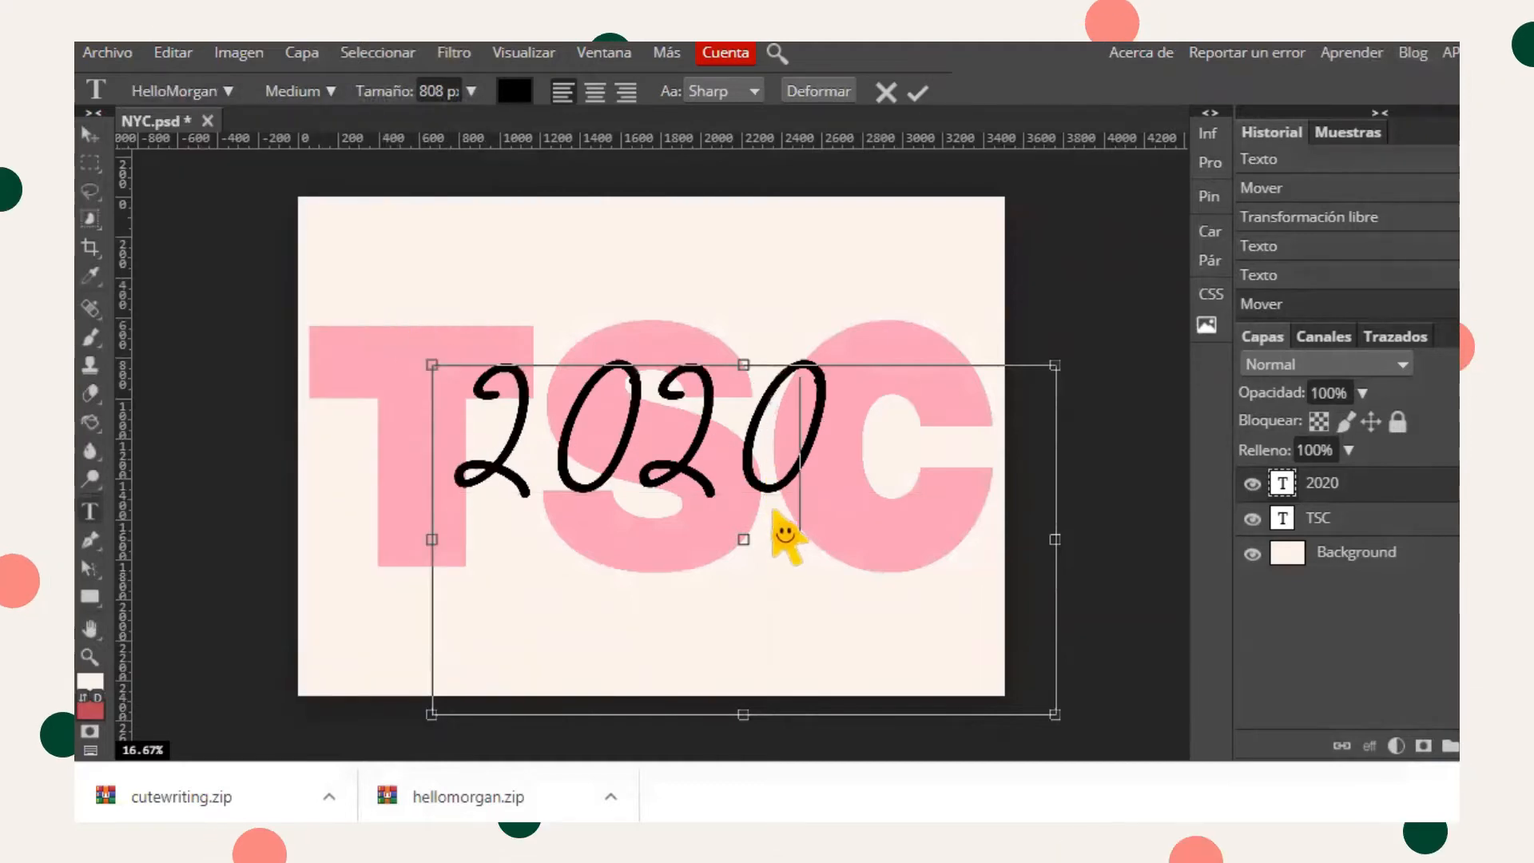
{"action": "left_click", "coordinate": [553, 468]}
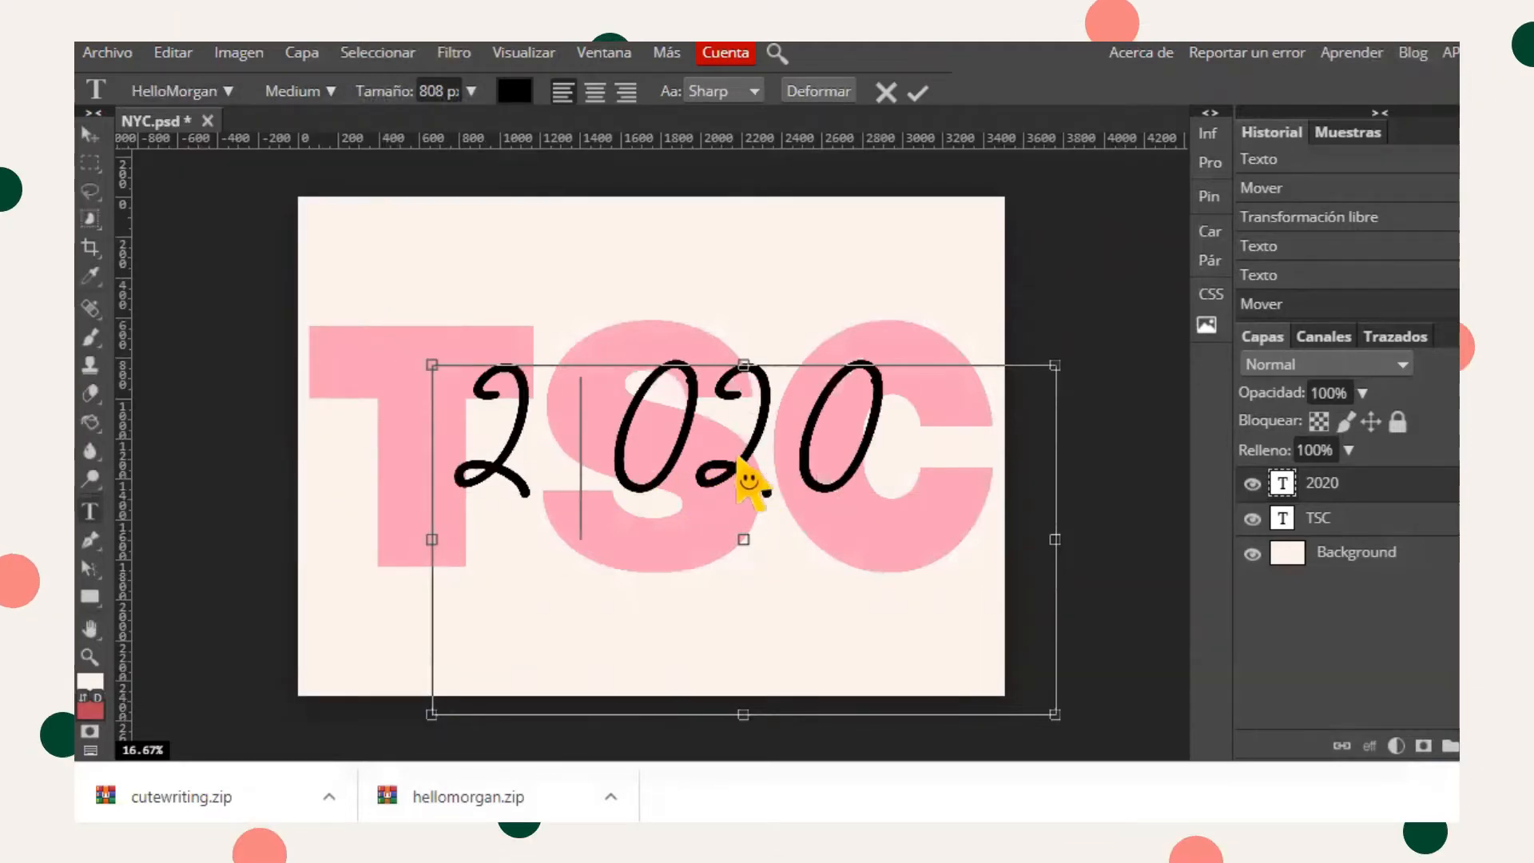
{"action": "key", "text": "BackSpace"}
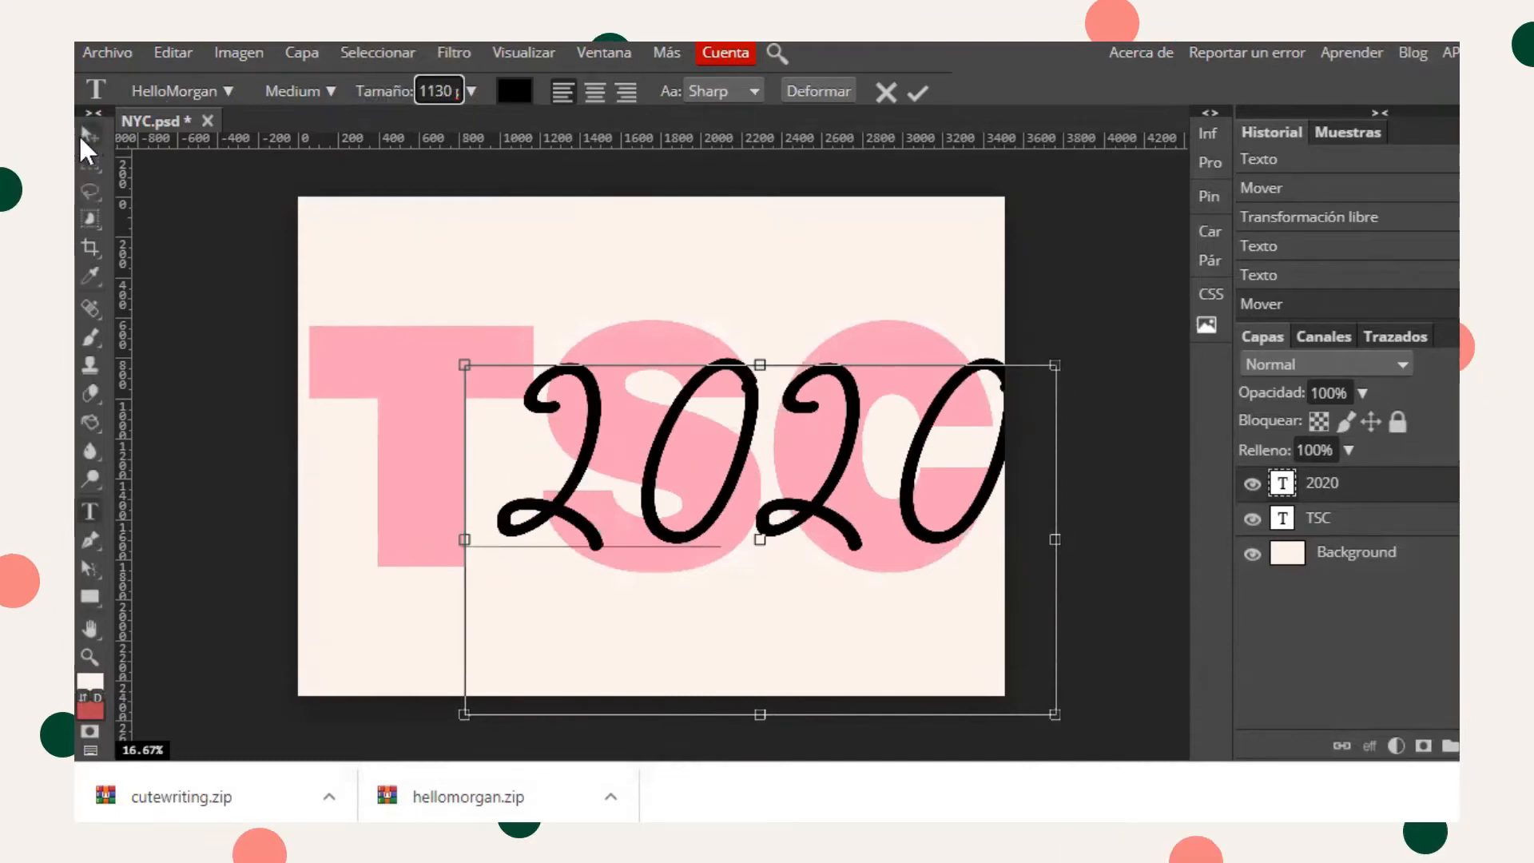
- Move the 2020 text over TSC and stretch it to about 115.88% width and 131.04% height
{"action": "left_click", "coordinate": [83, 133]}
{"action": "left_click_drag", "start_coordinate": [603, 433], "coordinate": [528, 430]}
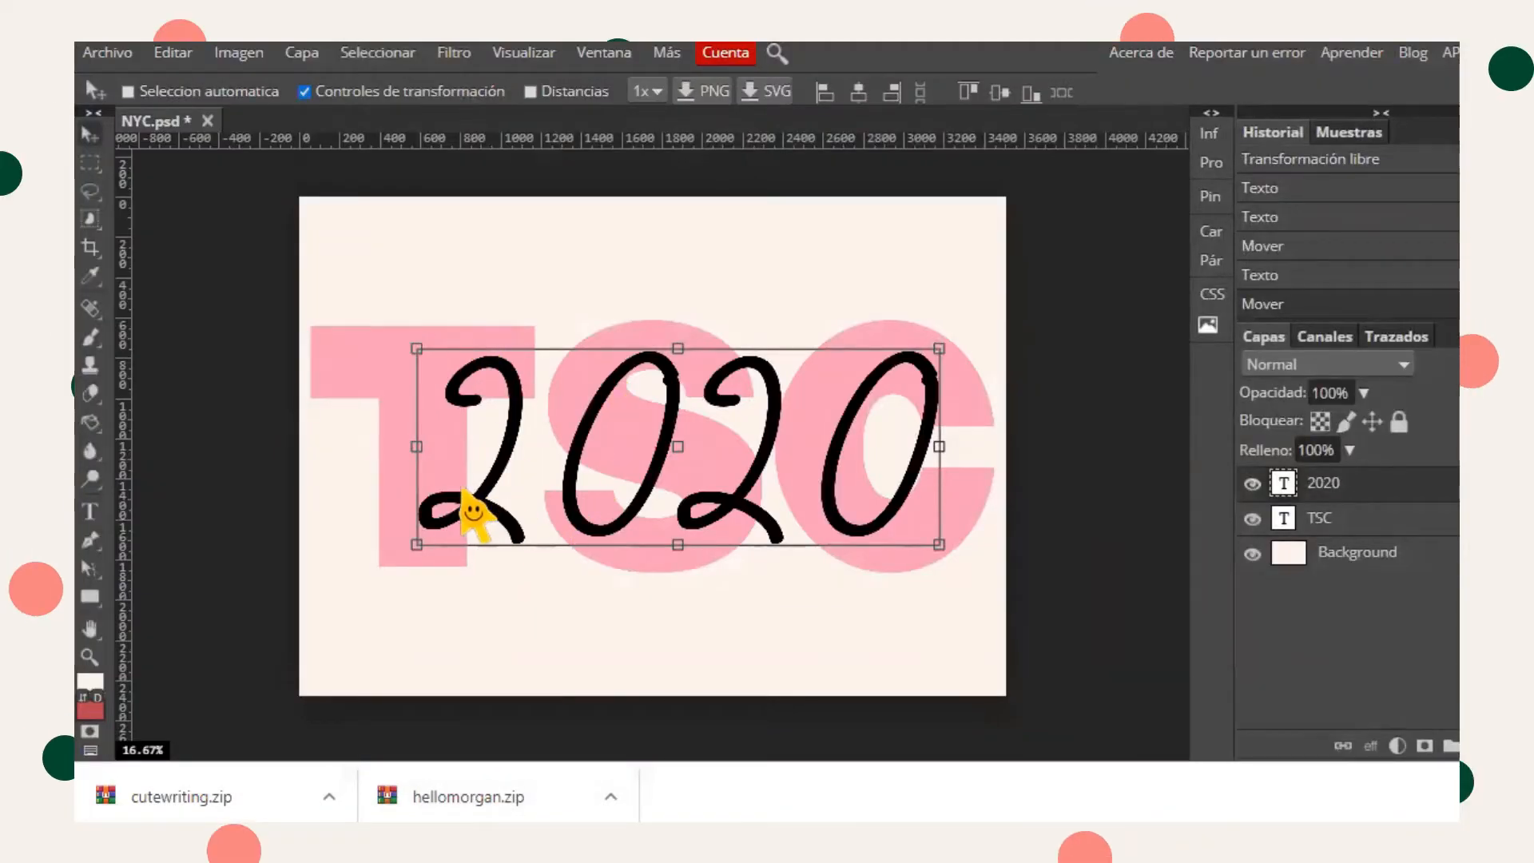
{"action": "left_click_drag", "start_coordinate": [686, 461], "coordinate": [629, 404]}
{"action": "left_click_drag", "start_coordinate": [632, 486], "coordinate": [631, 547]}
{"action": "left_click_drag", "start_coordinate": [370, 419], "coordinate": [330, 416]}
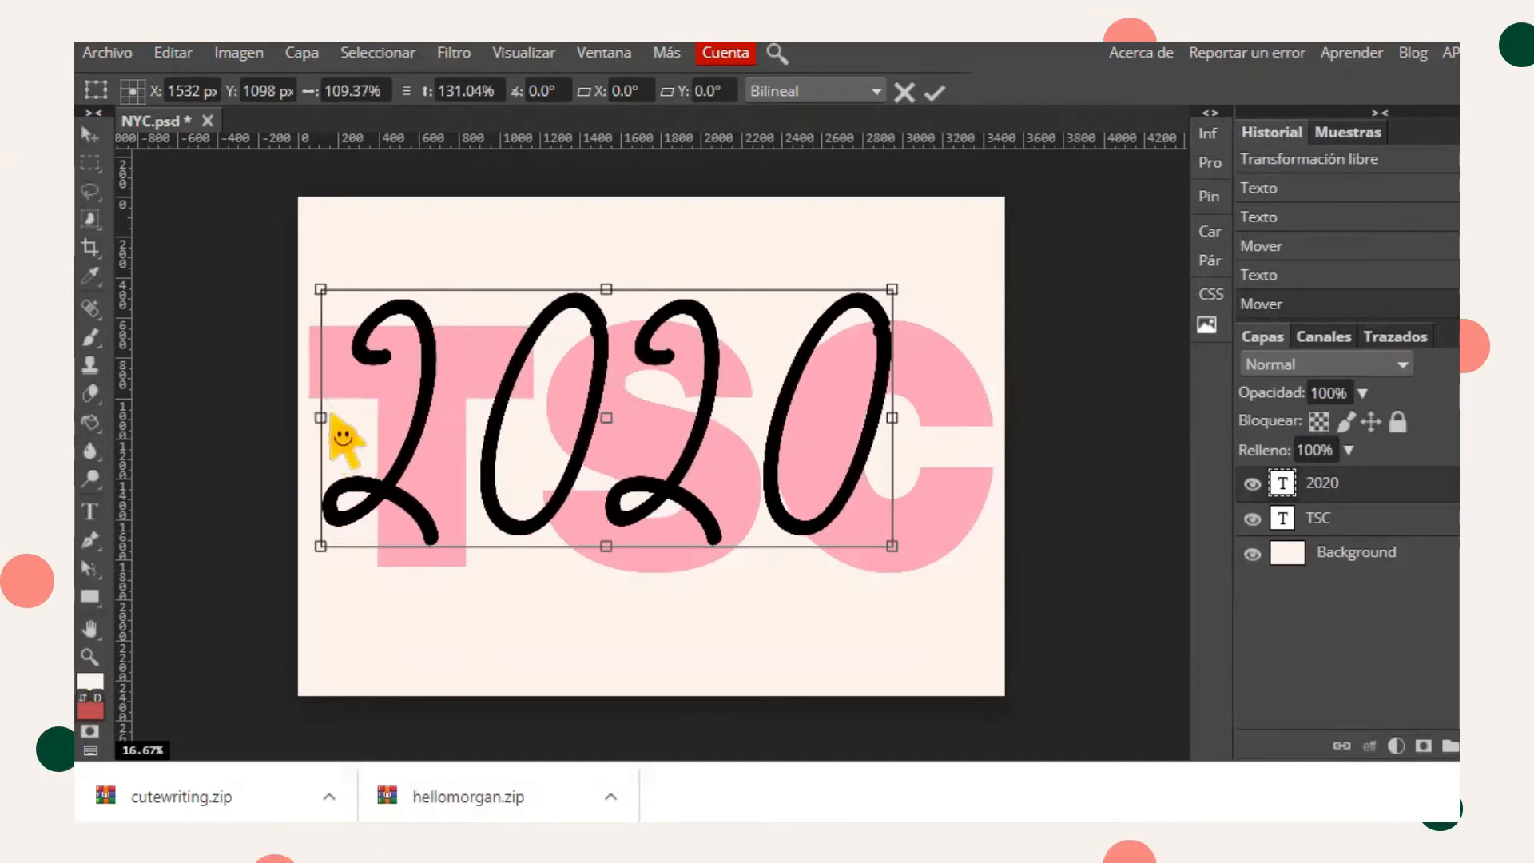
{"action": "left_click_drag", "start_coordinate": [499, 435], "coordinate": [524, 435]}
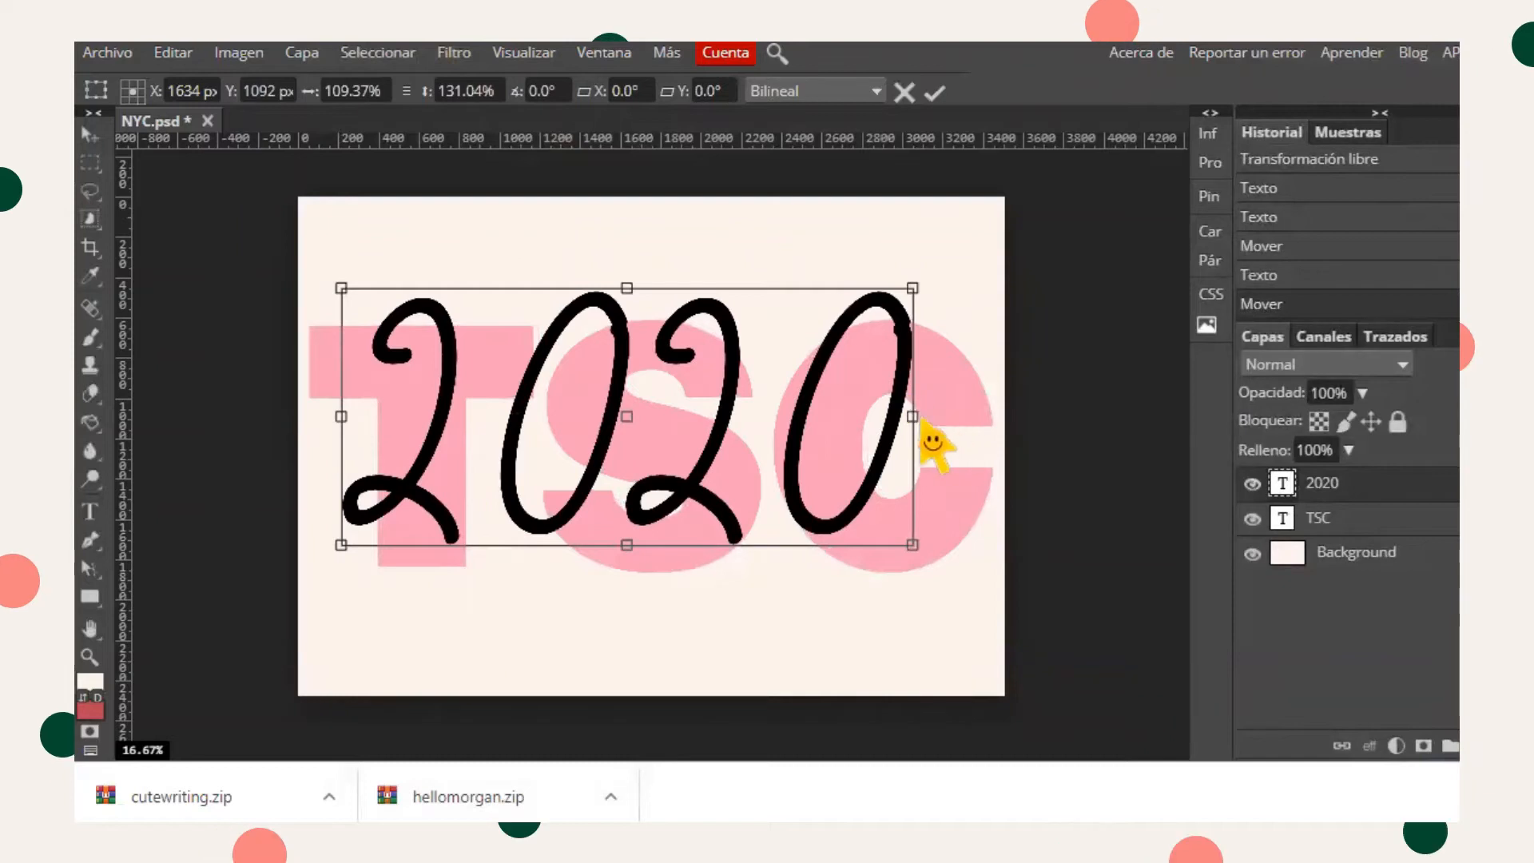
{"action": "left_click_drag", "start_coordinate": [916, 418], "coordinate": [948, 417]}
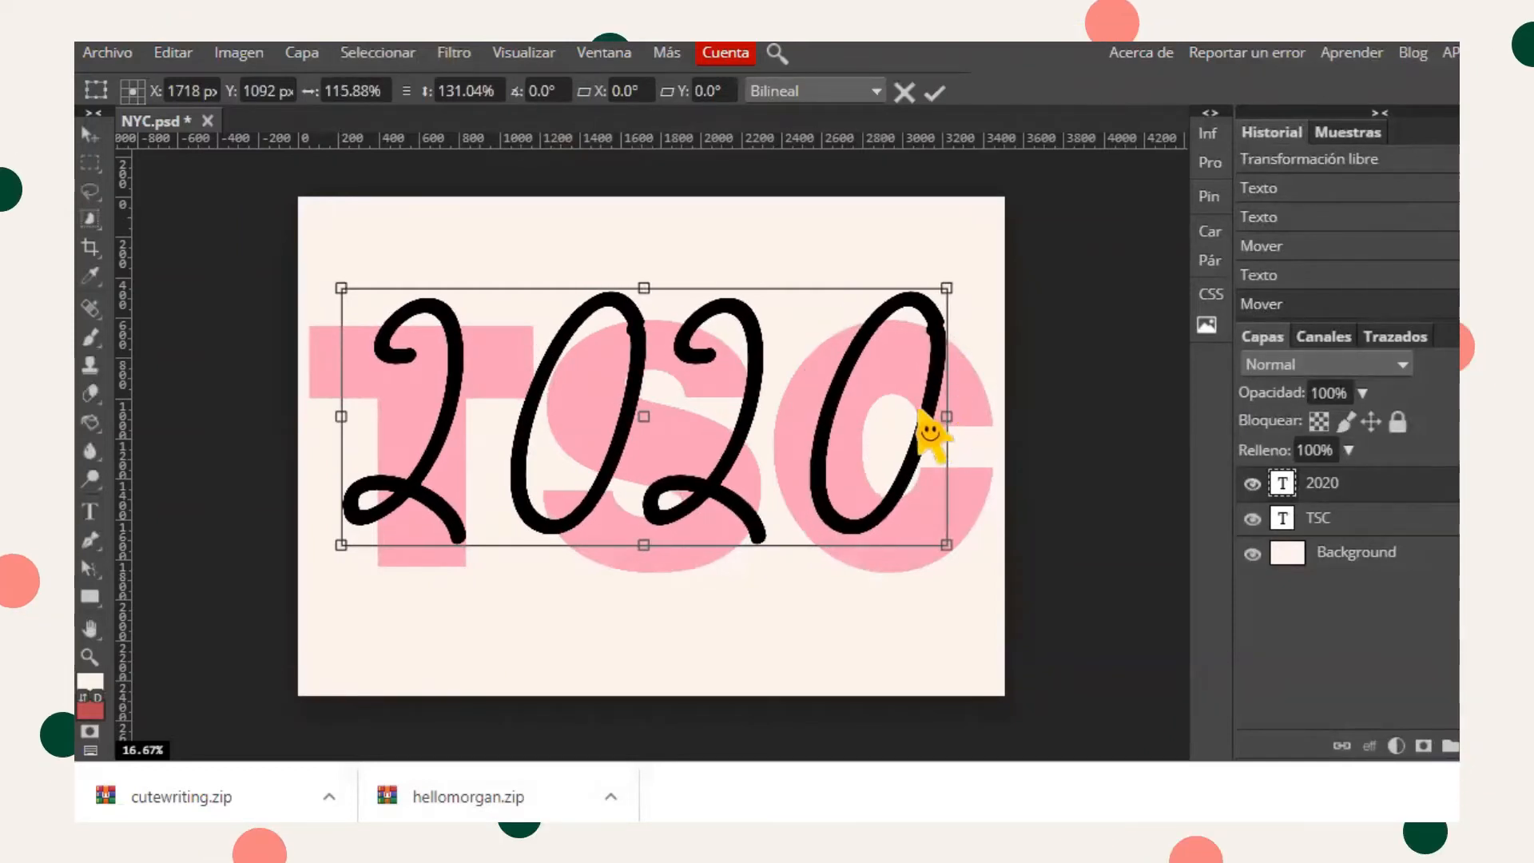
{"action": "left_click_drag", "start_coordinate": [833, 394], "coordinate": [842, 407]}
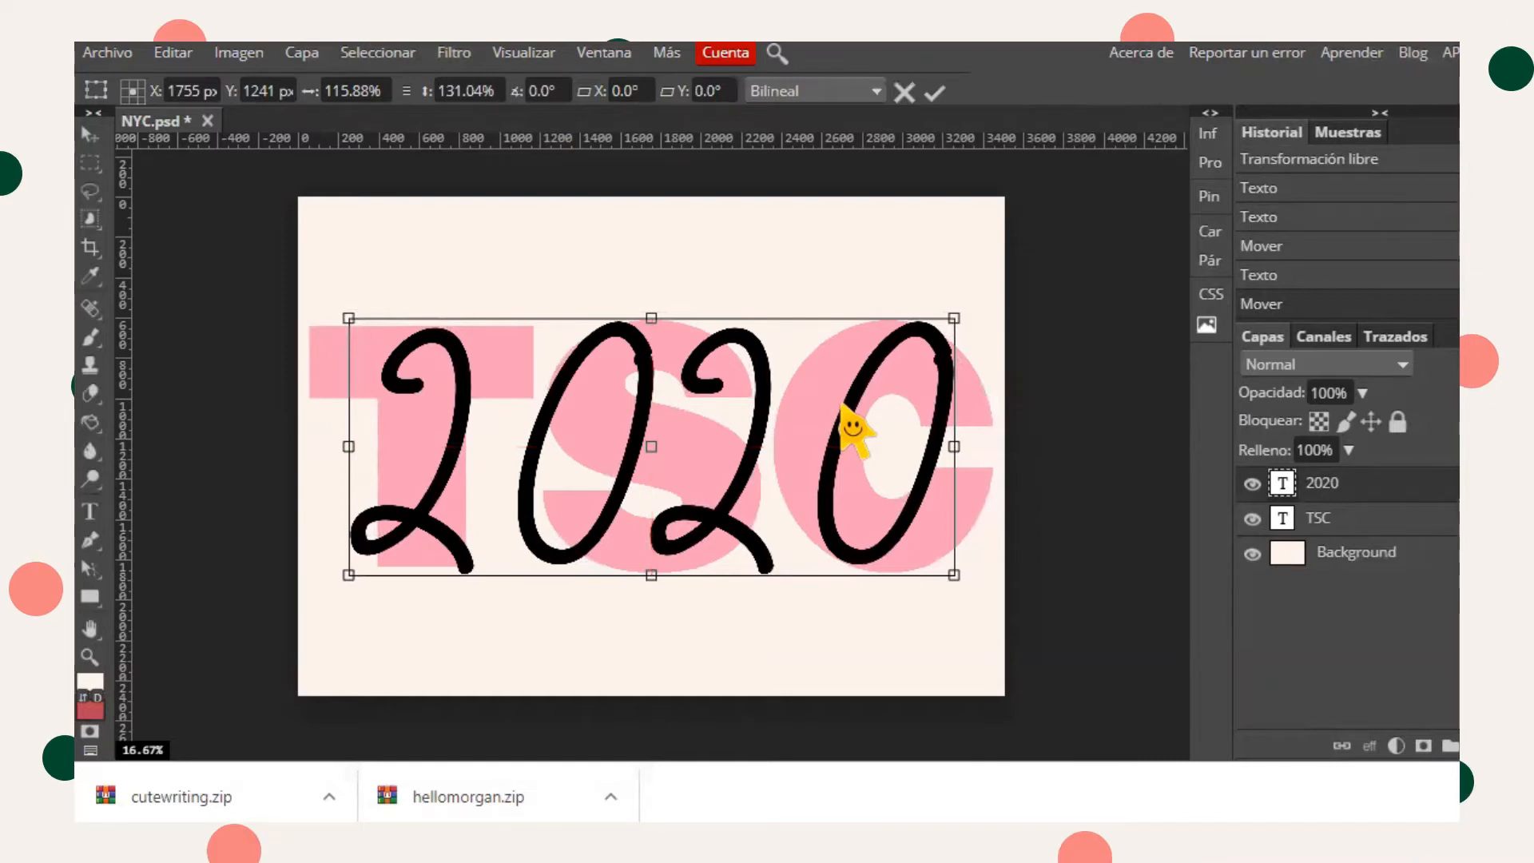
- Rasterize the 2020 layer and erase small parts of its lettering with the Eraser tool
{"action": "right_click", "coordinate": [1349, 486]}
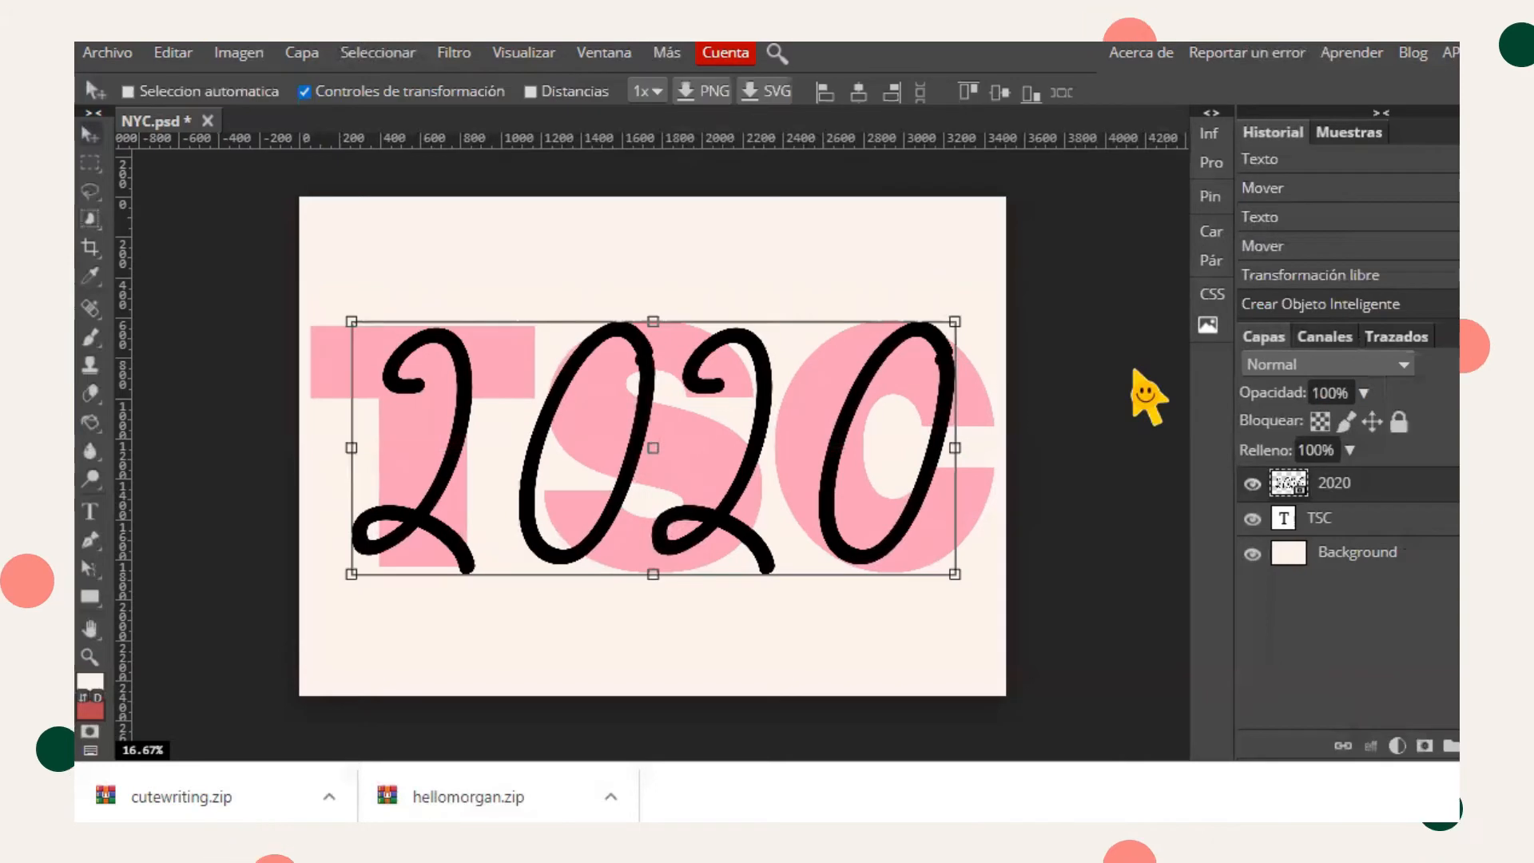
{"action": "right_click", "coordinate": [93, 393]}
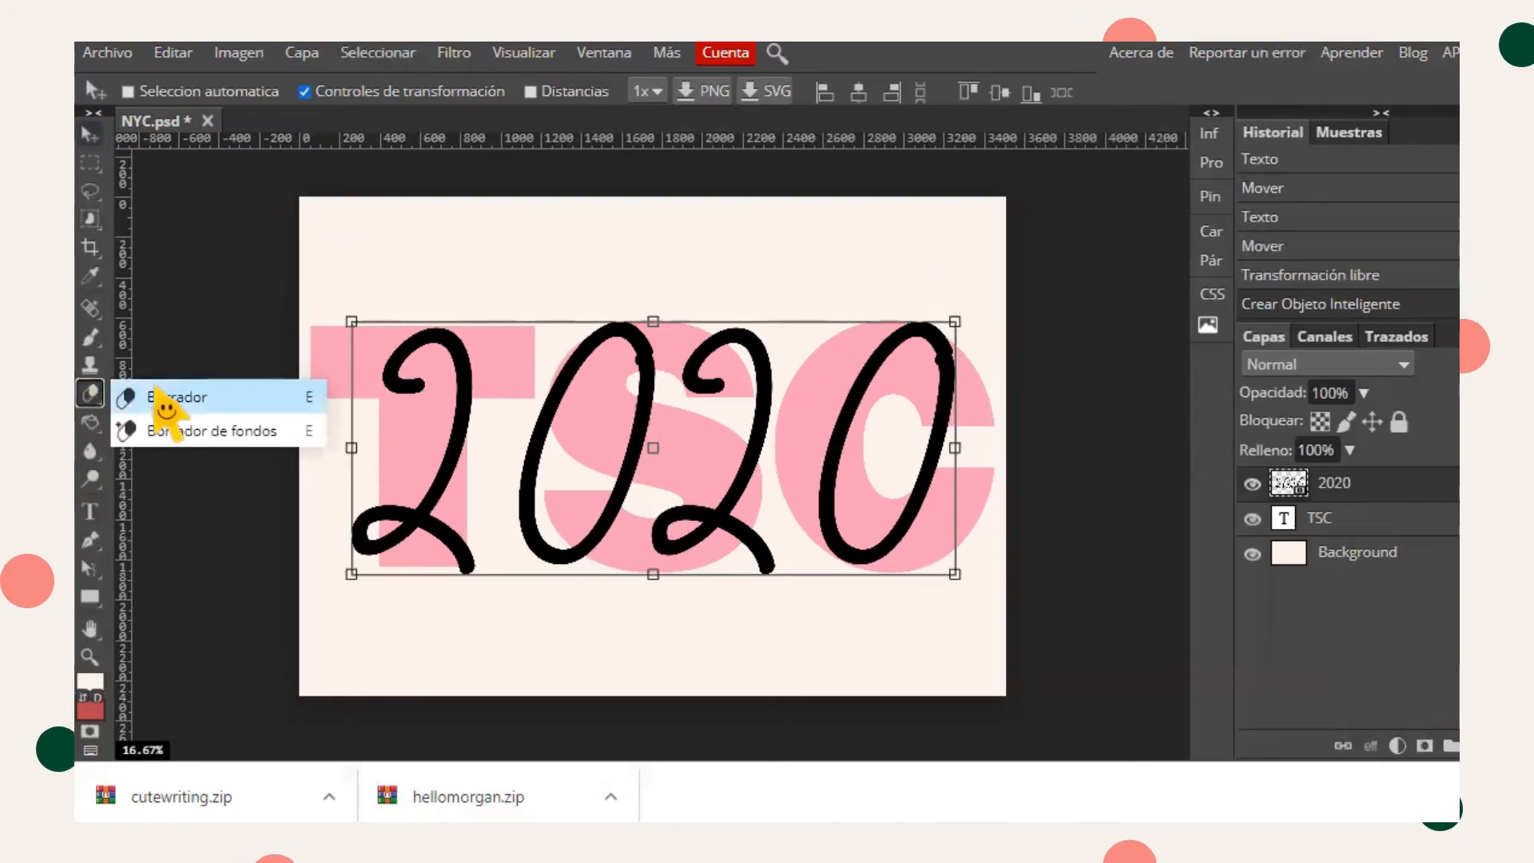
{"action": "left_click", "coordinate": [156, 395]}
{"action": "left_click", "coordinate": [925, 389]}
{"action": "left_click", "coordinate": [1005, 159]}
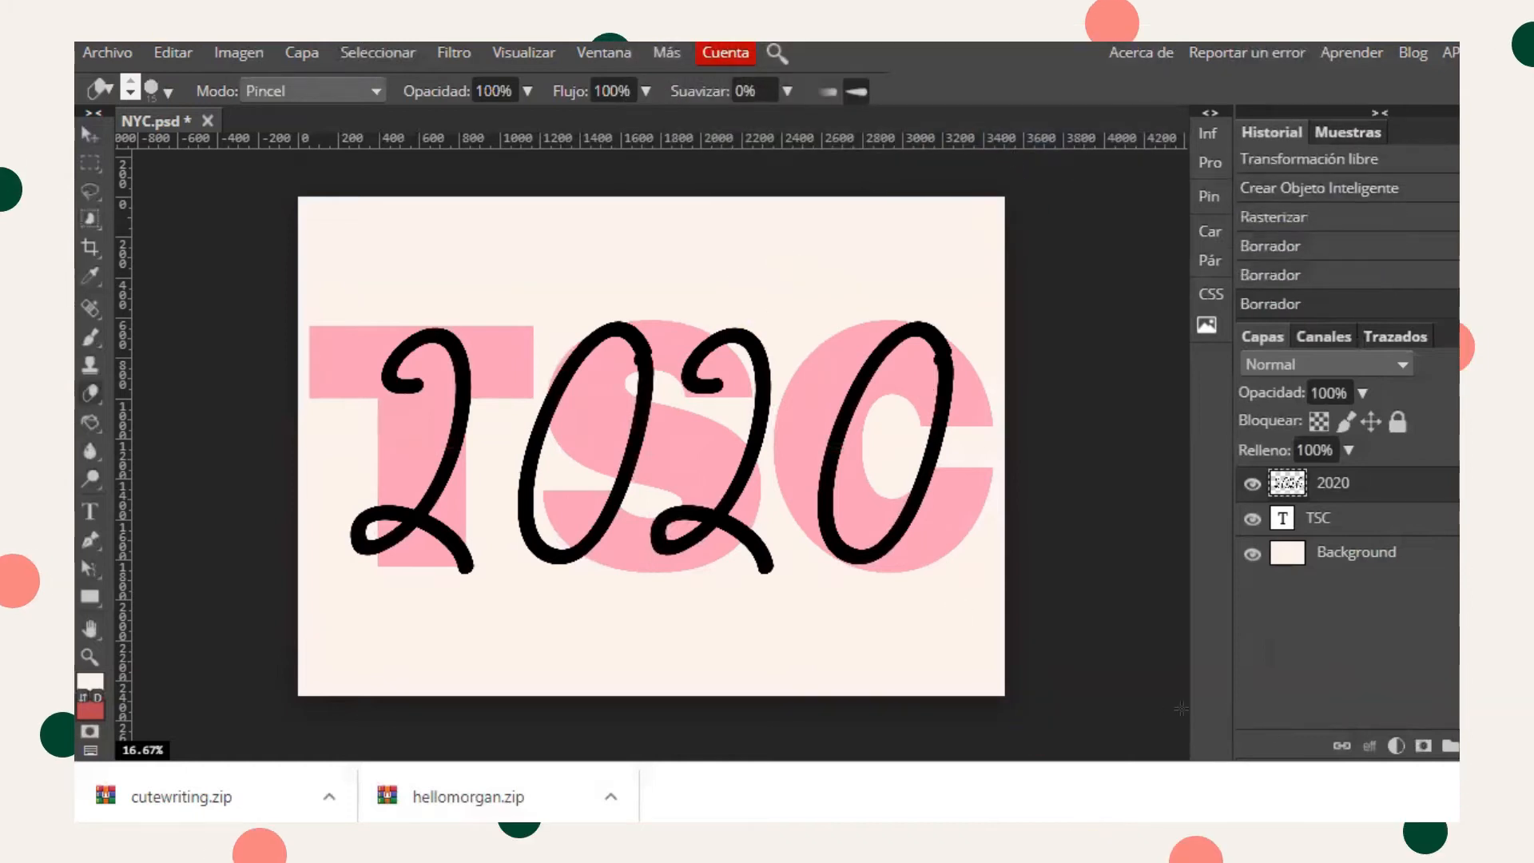
{"action": "left_click", "coordinate": [1459, 797]}
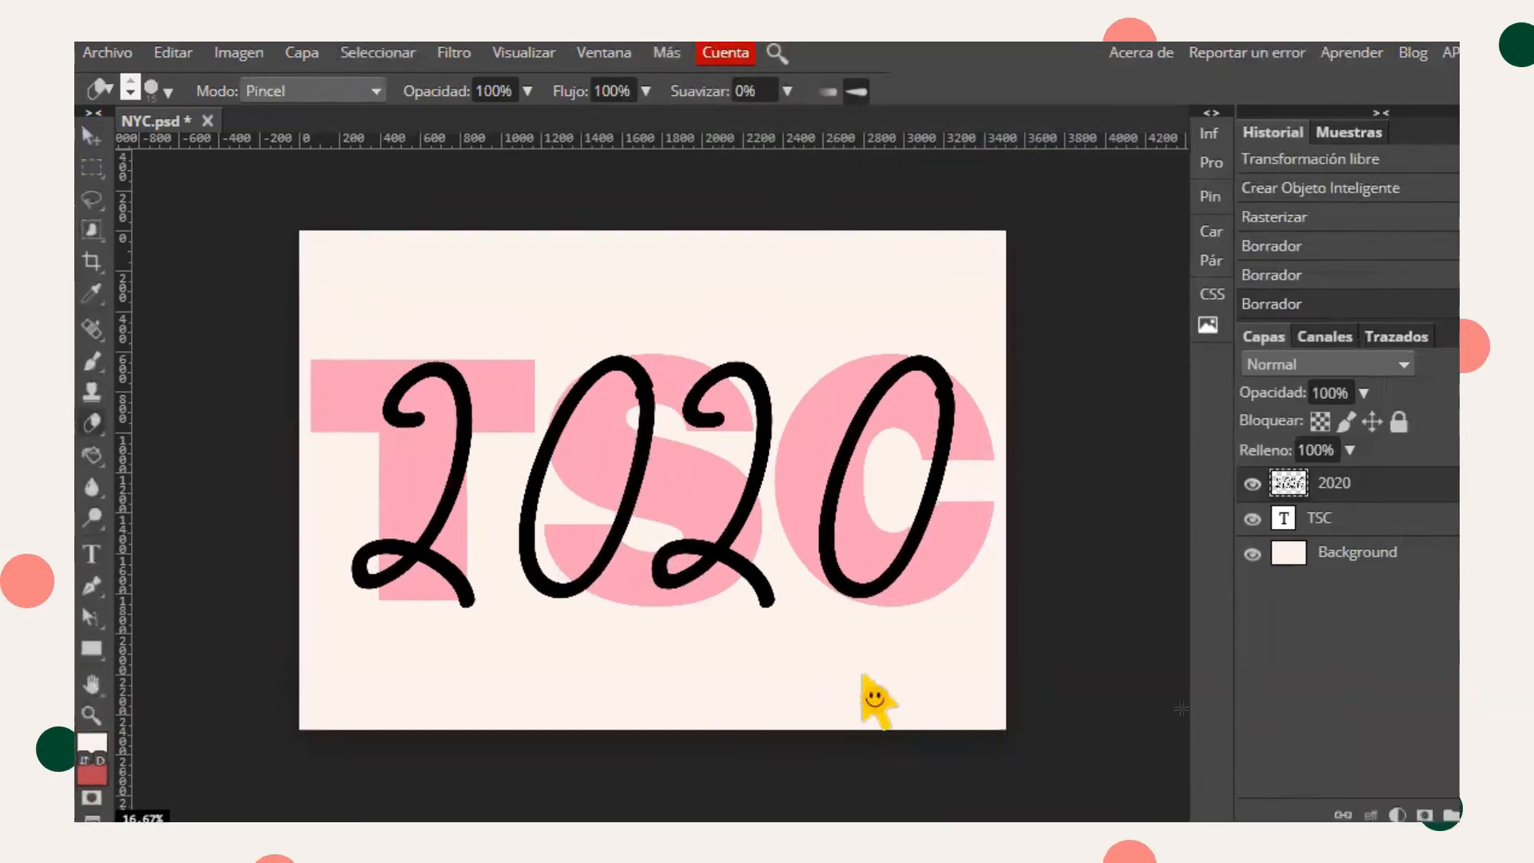
- Zoom in and stretch the 2020 layer to about 112.84% height and 101.64% width
{"action": "left_click", "coordinate": [92, 714]}
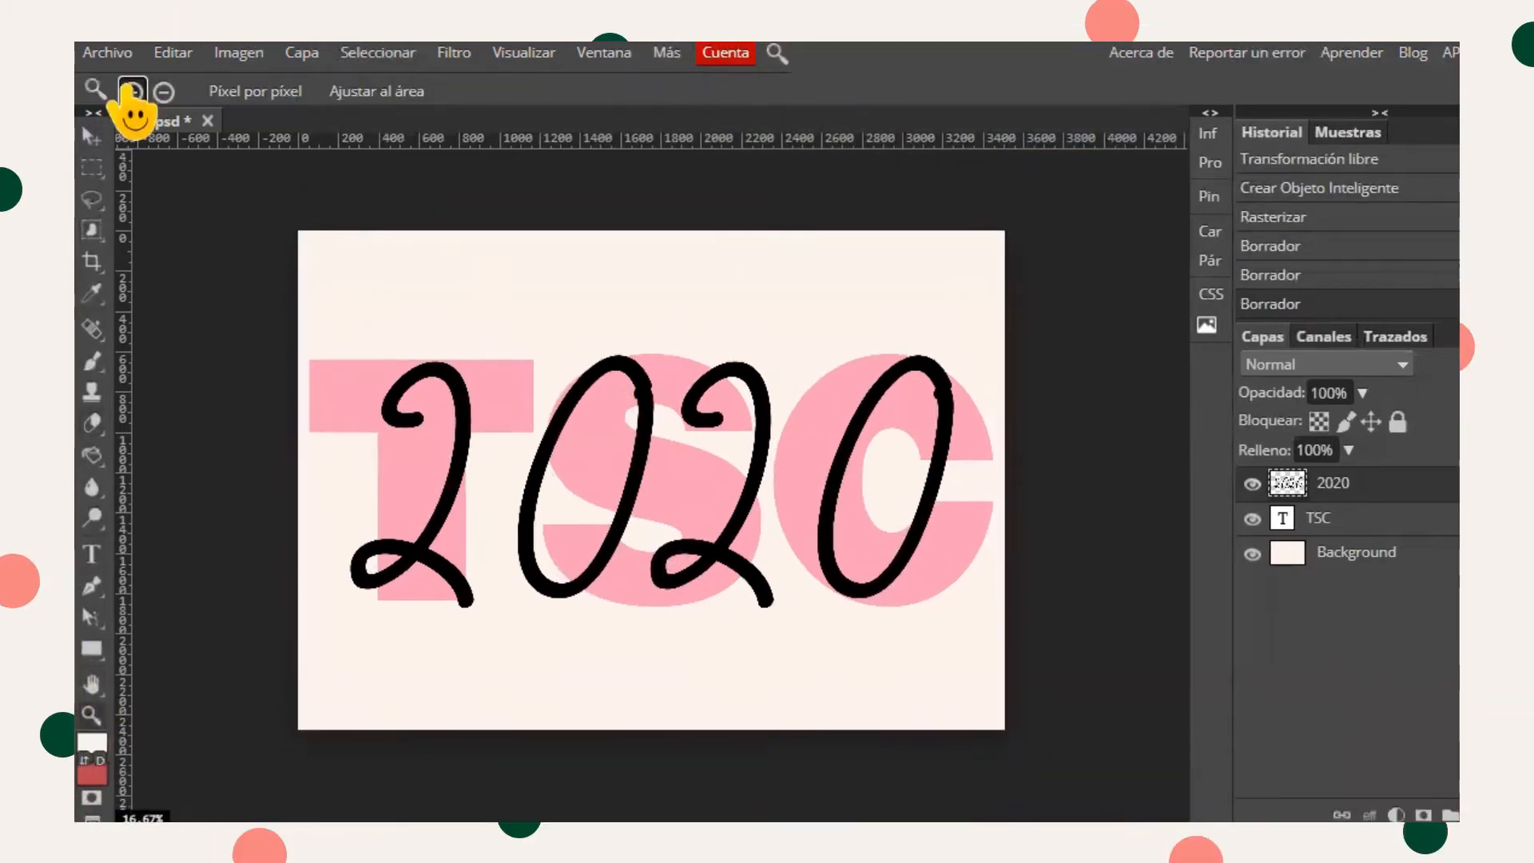
{"action": "left_click", "coordinate": [947, 396]}
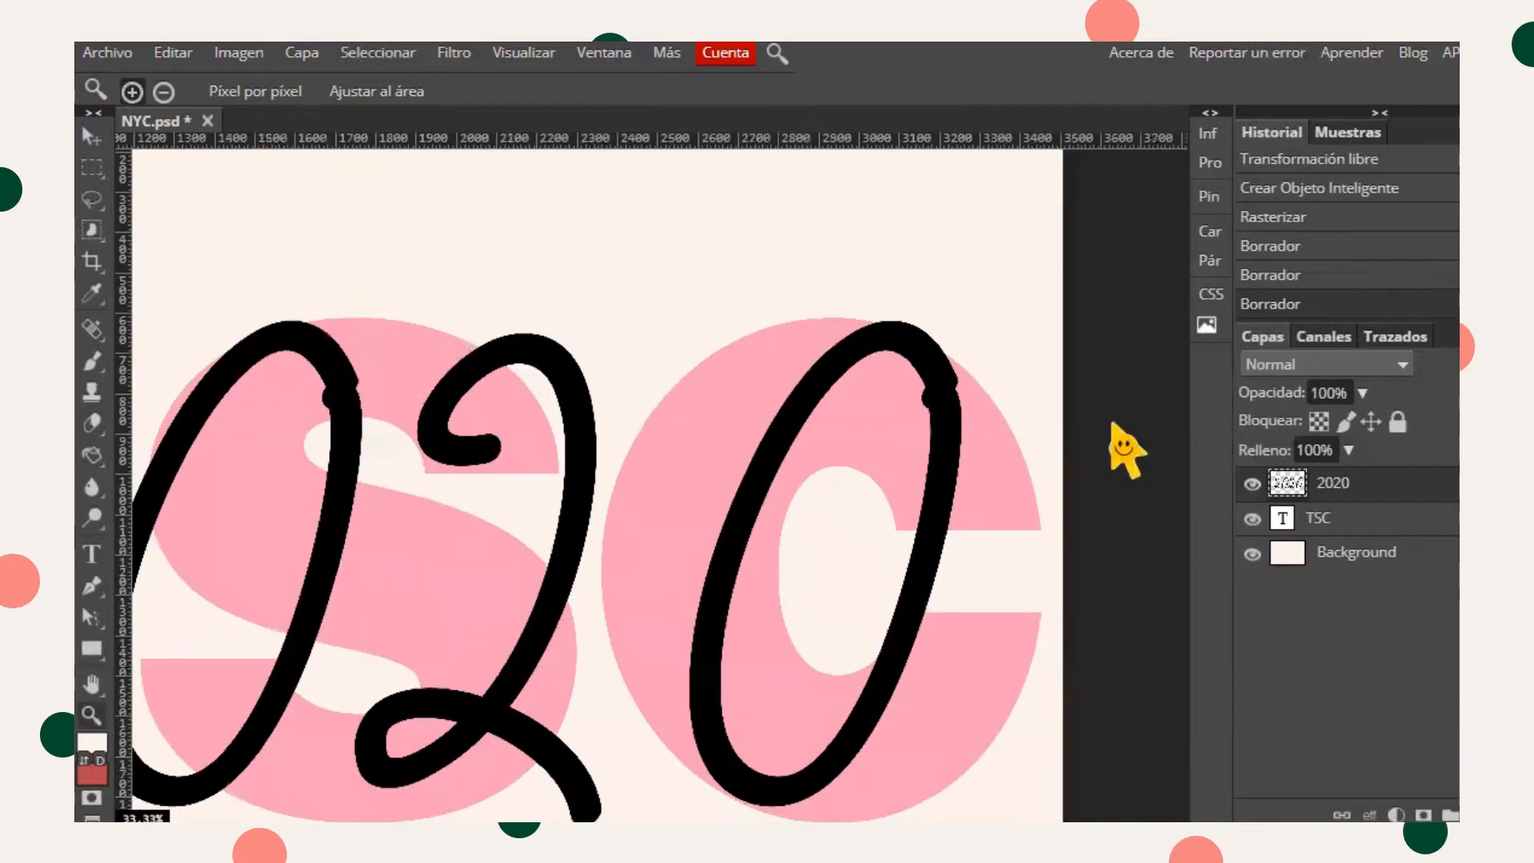
{"action": "left_click", "coordinate": [87, 136]}
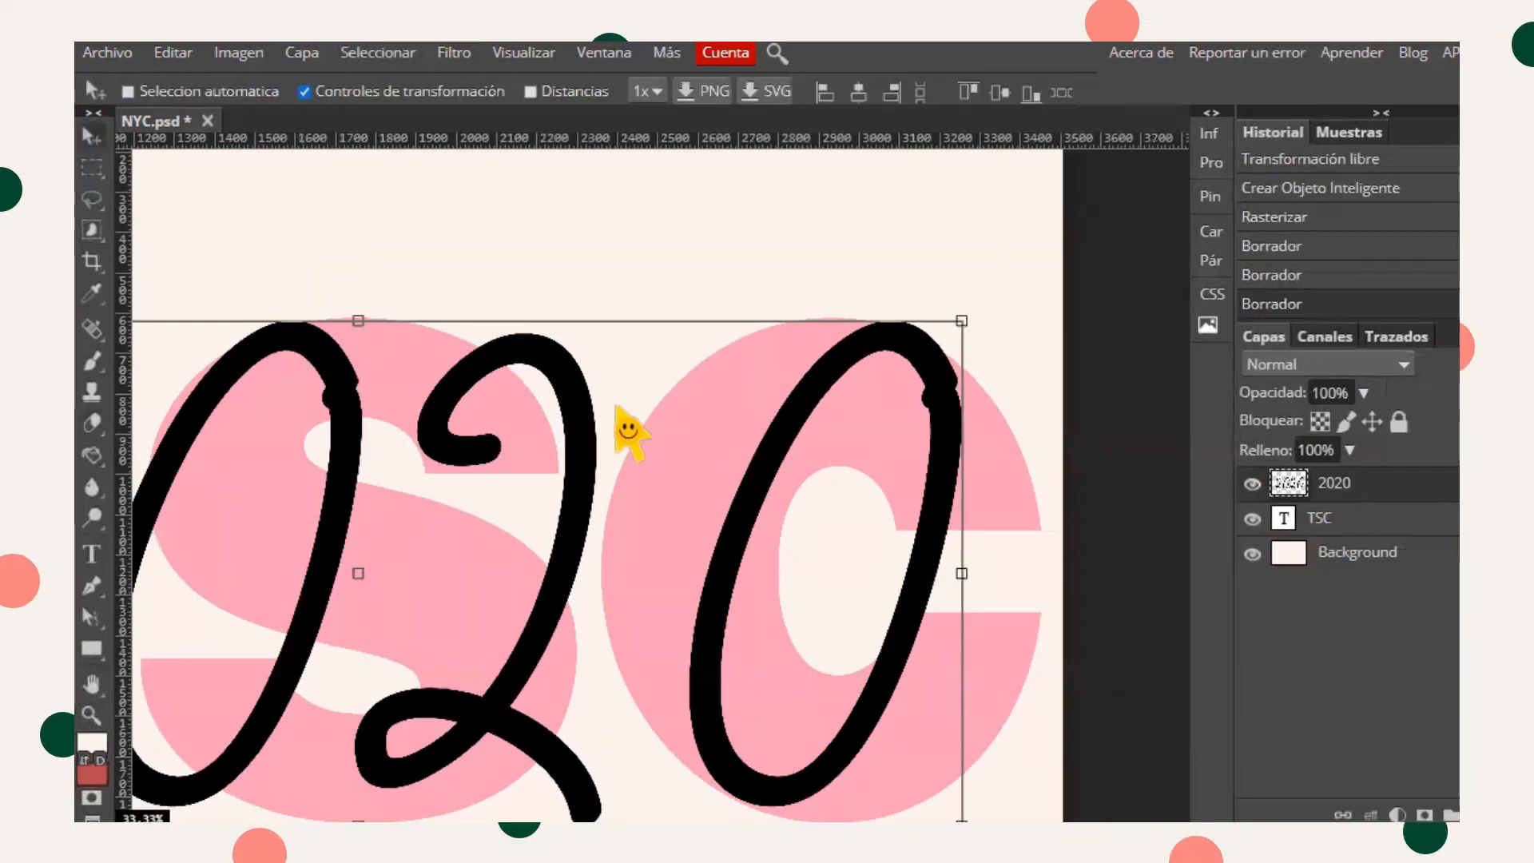
{"action": "left_click_drag", "start_coordinate": [360, 319], "coordinate": [342, 257]}
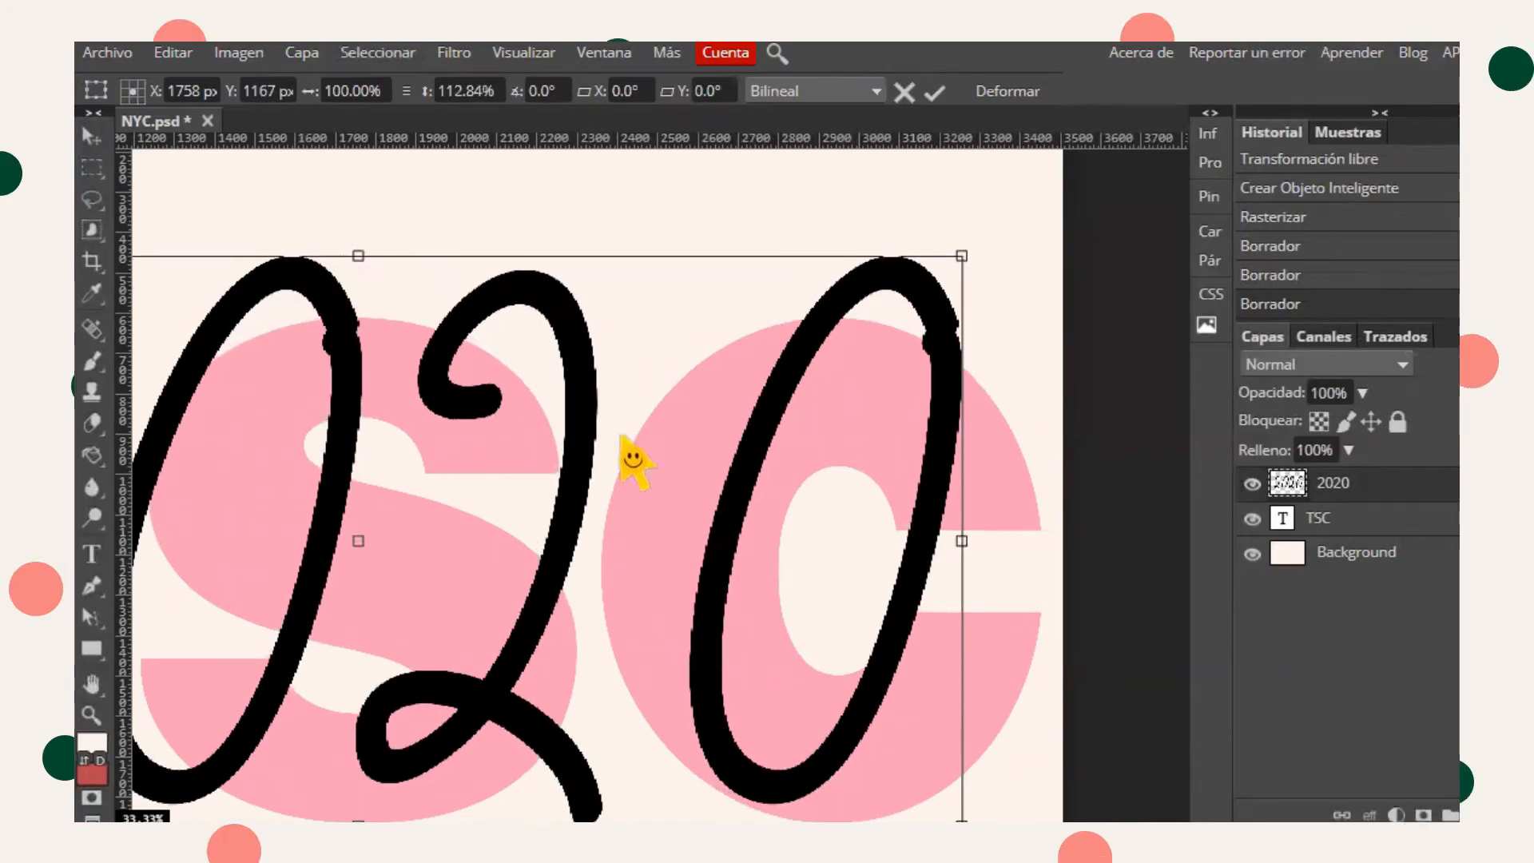
{"action": "left_click_drag", "start_coordinate": [963, 541], "coordinate": [983, 543]}
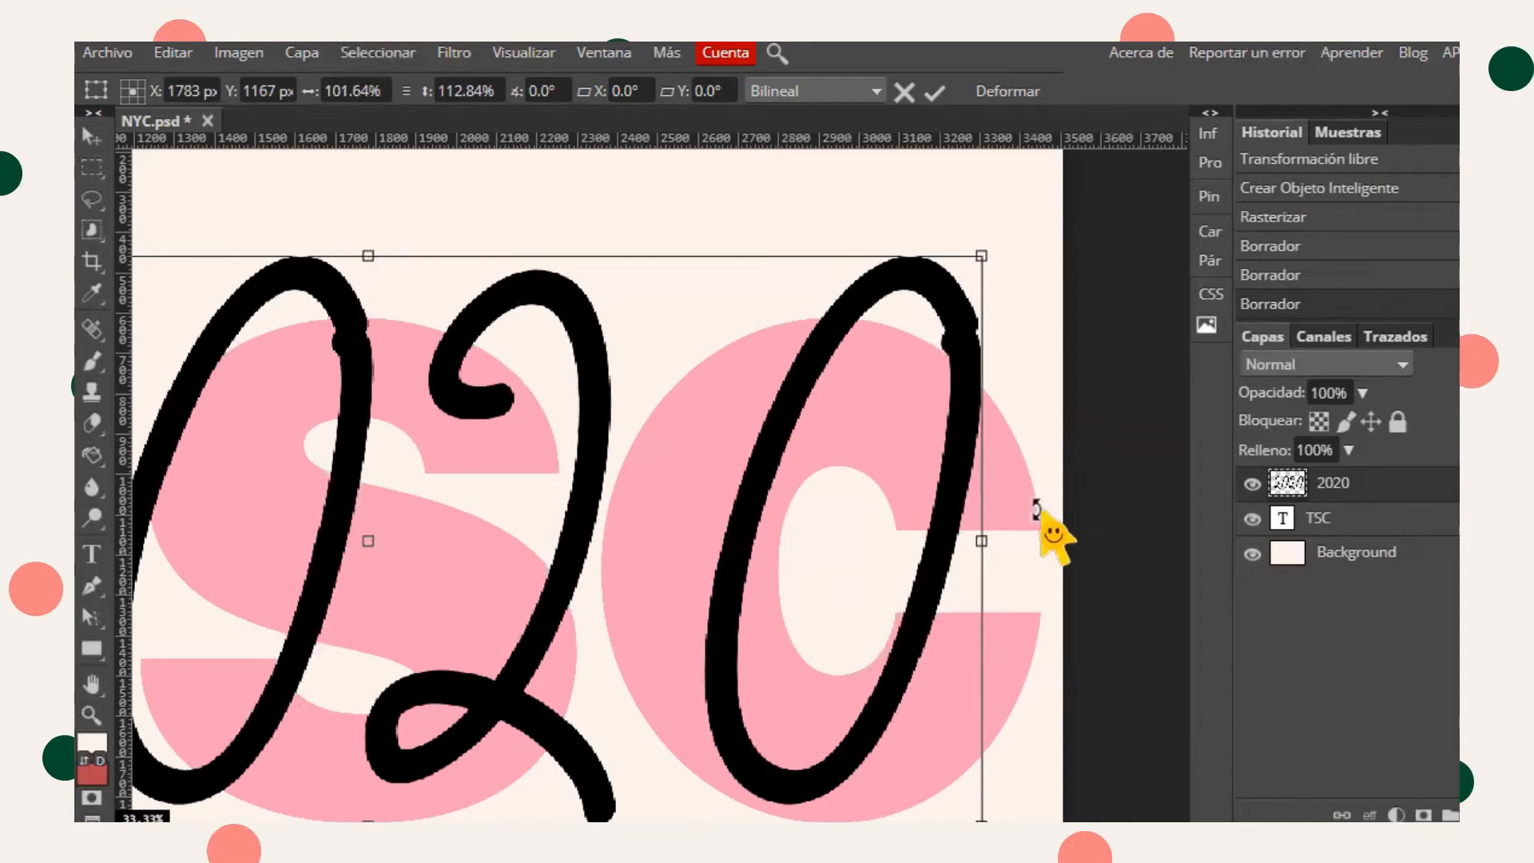
{"action": "left_click", "coordinate": [934, 92]}
- Erase part of the final zero where it crosses the C with a 151 px eraser, and lower the 2020 layer opacity to 52%
{"action": "left_click", "coordinate": [92, 685]}
{"action": "left_click_drag", "start_coordinate": [511, 559], "coordinate": [504, 437]}
{"action": "left_click_drag", "start_coordinate": [473, 387], "coordinate": [447, 485]}
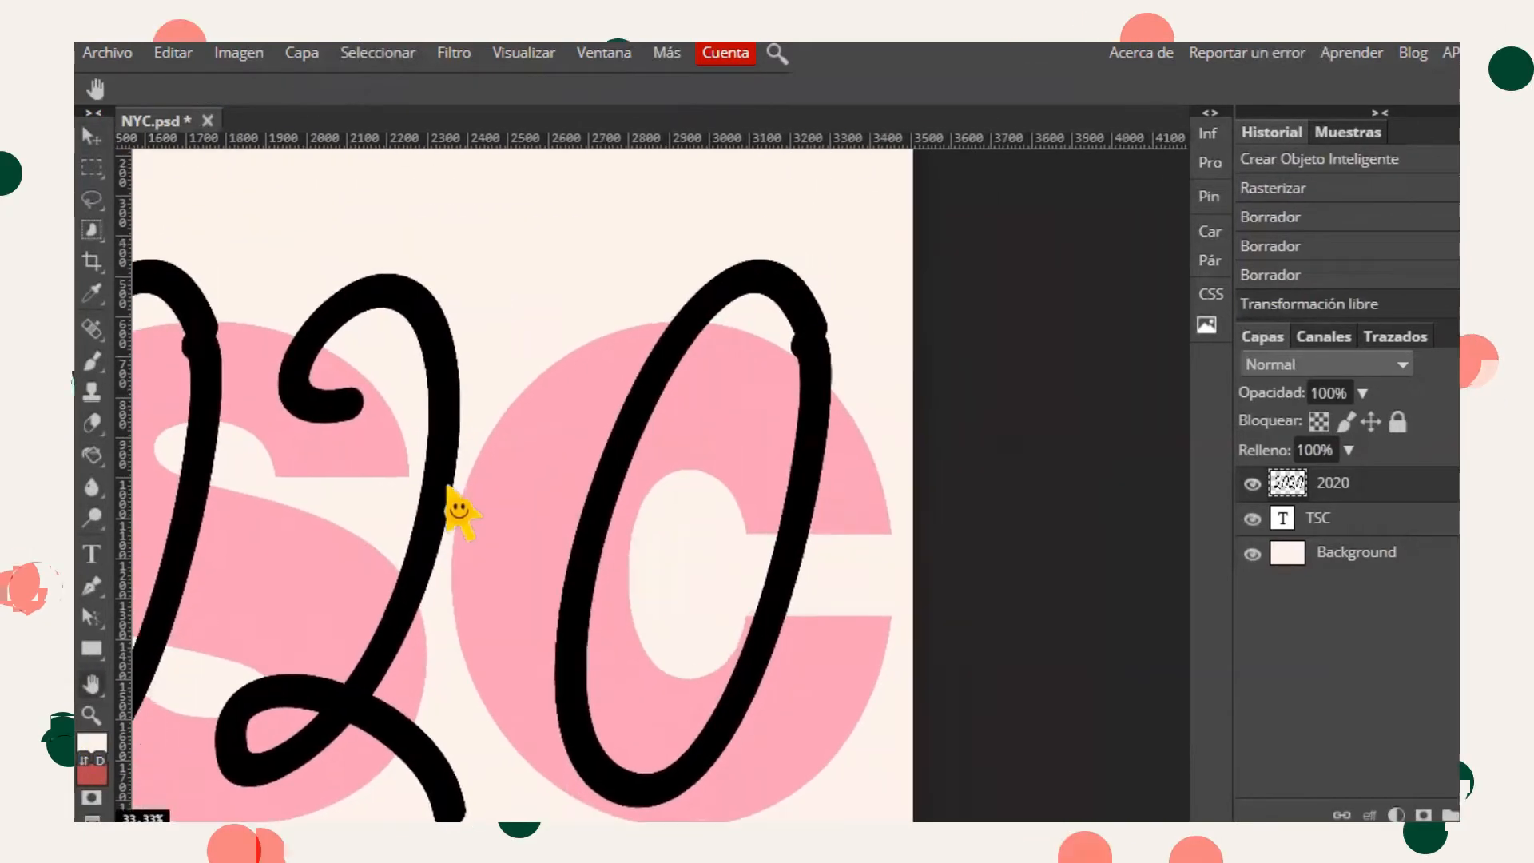
{"action": "left_click", "coordinate": [92, 422]}
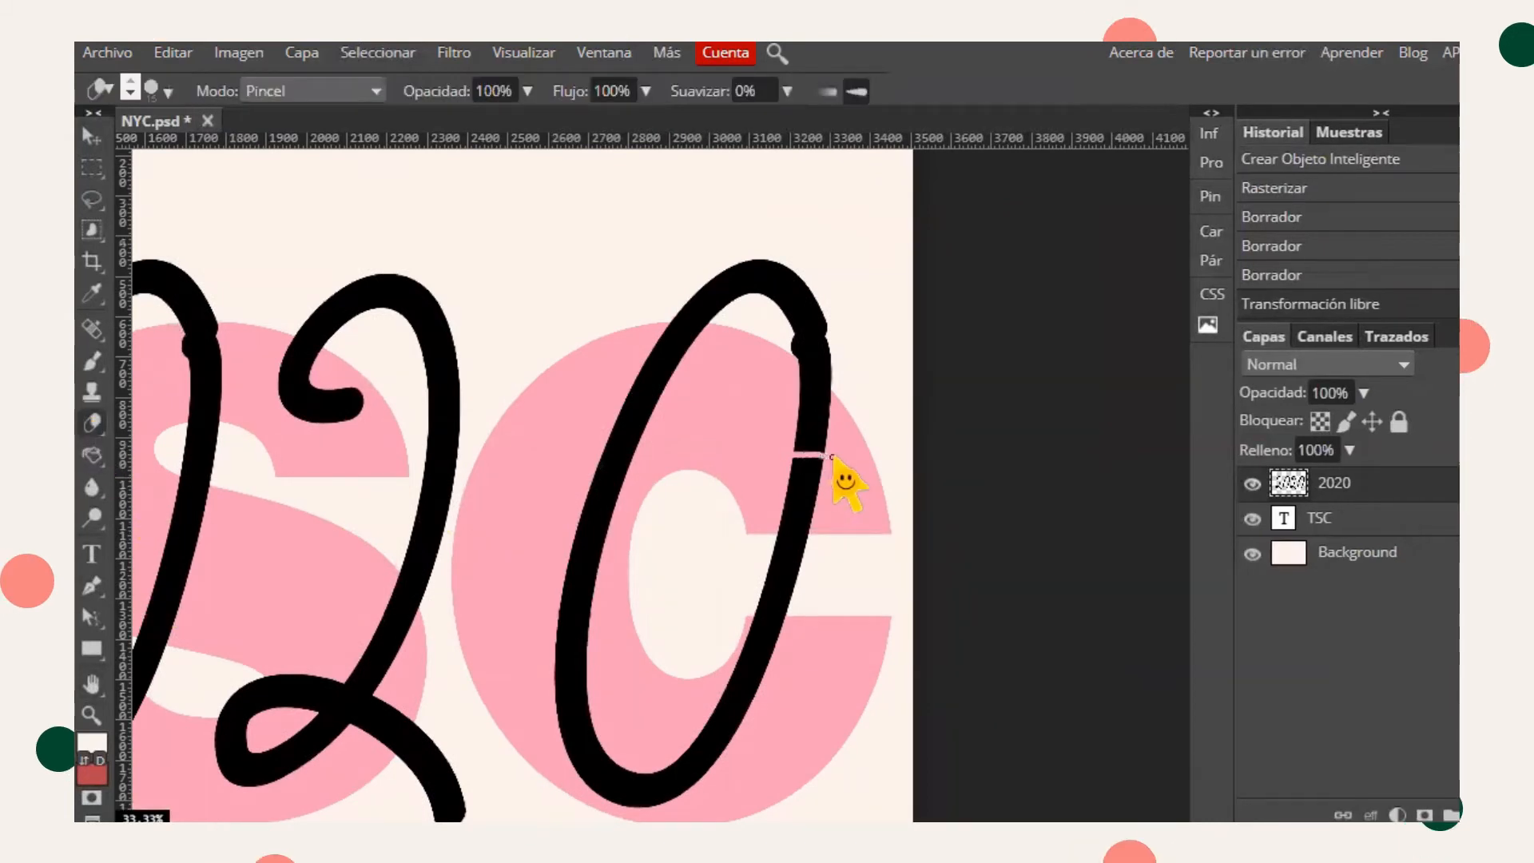
{"action": "left_click", "coordinate": [168, 93]}
{"action": "left_click_drag", "start_coordinate": [247, 152], "coordinate": [274, 152]}
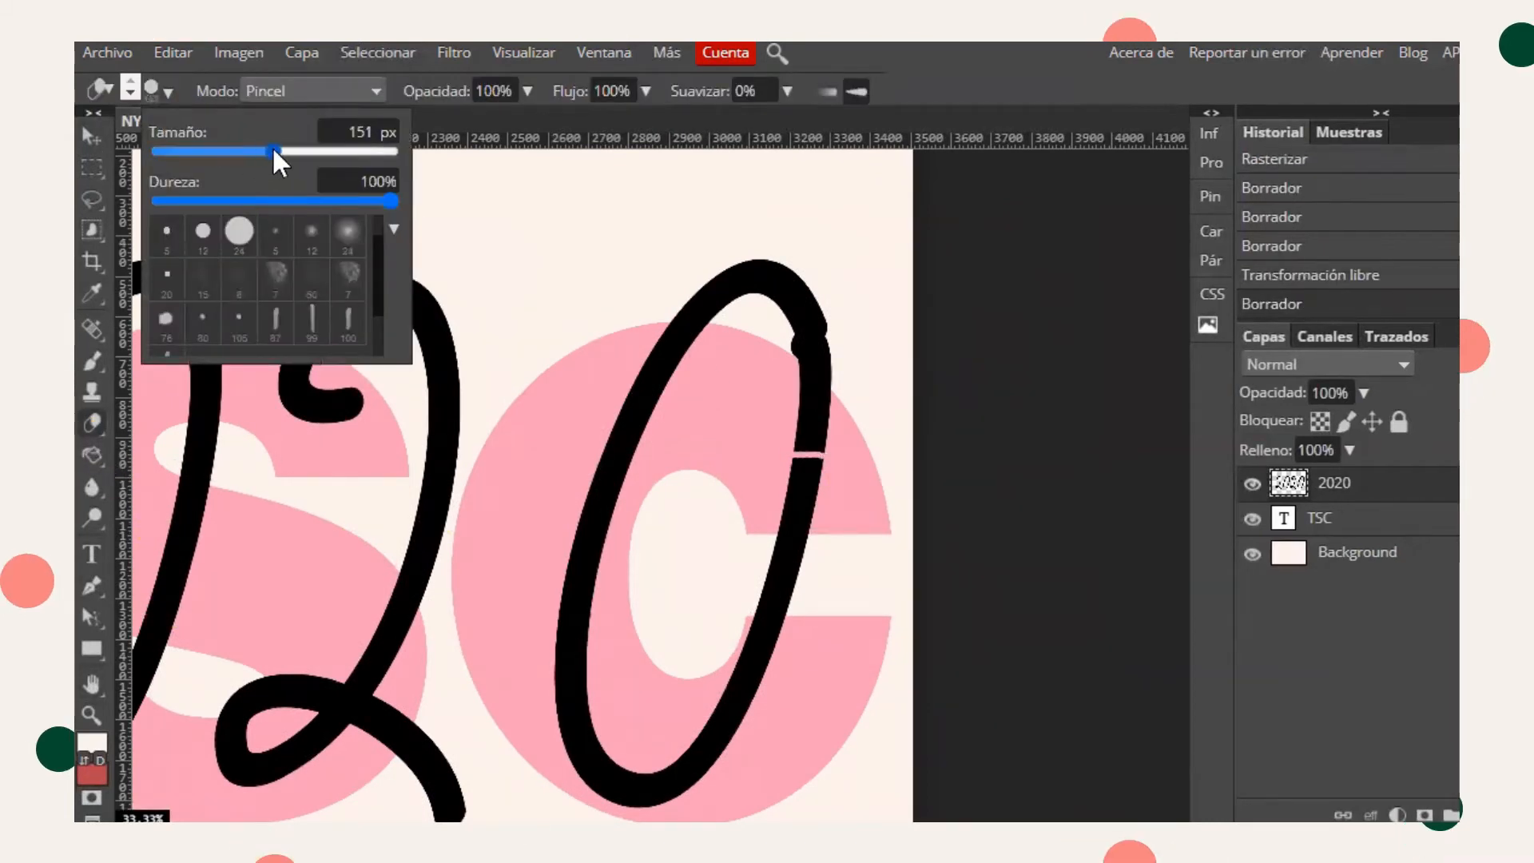
{"action": "left_click_drag", "start_coordinate": [790, 439], "coordinate": [817, 443]}
{"action": "left_click", "coordinate": [801, 415]}
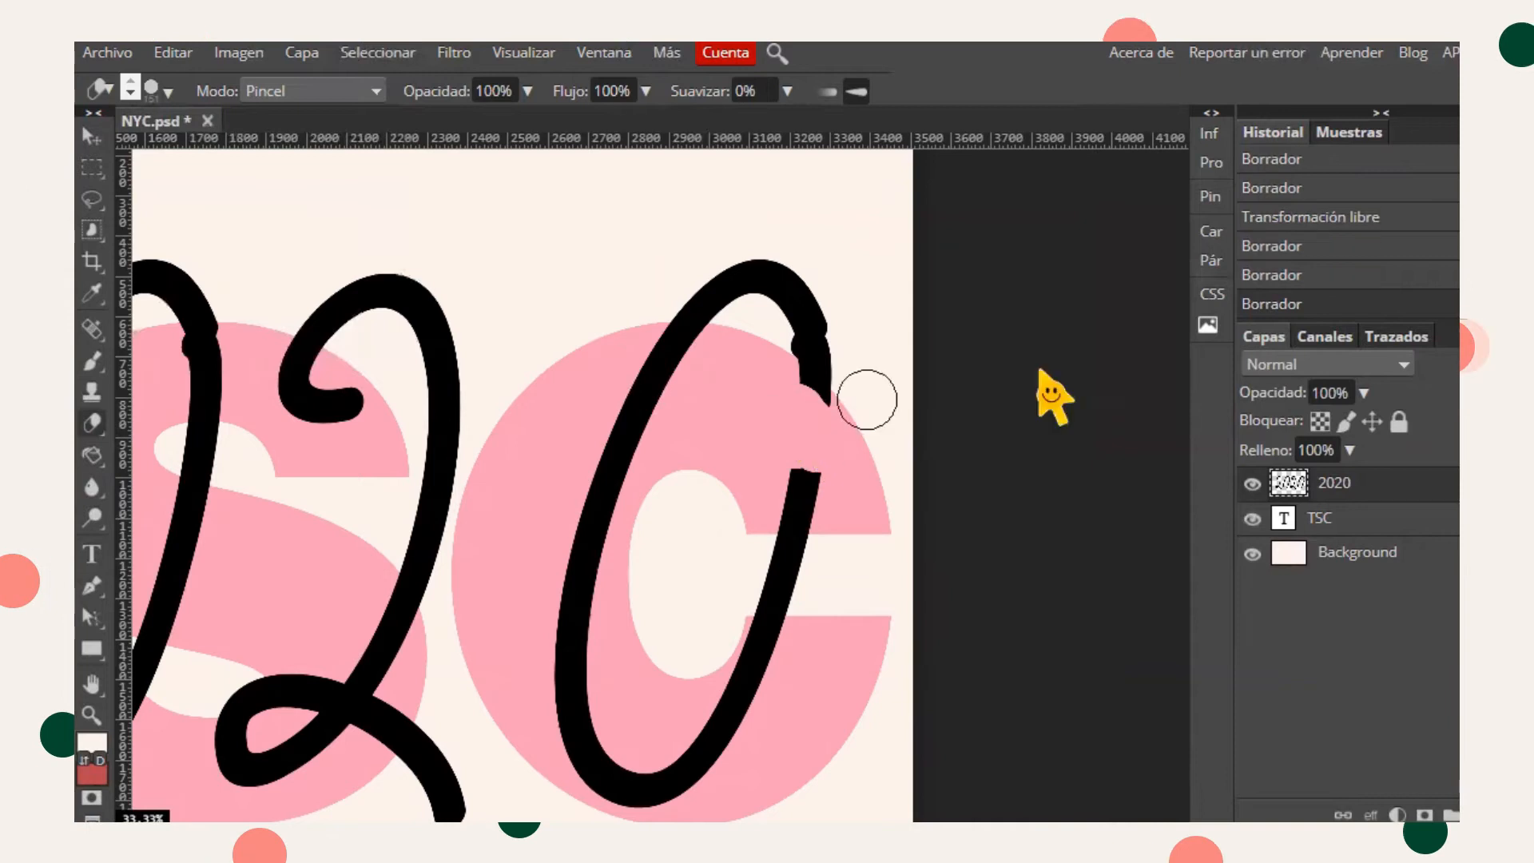
{"action": "left_click", "coordinate": [1365, 392]}
{"action": "left_click_drag", "start_coordinate": [1371, 423], "coordinate": [1309, 423]}
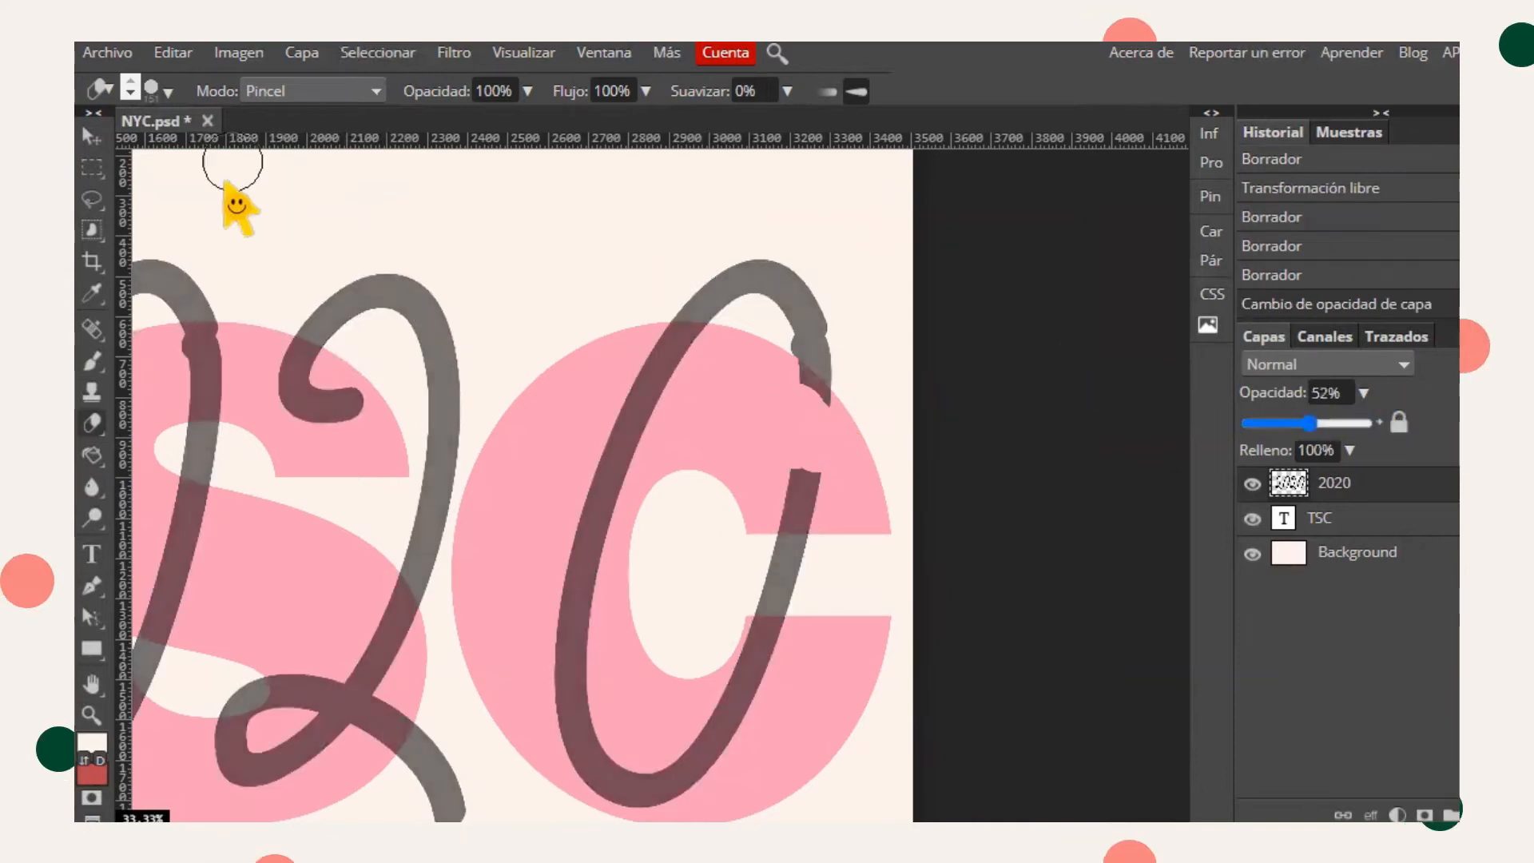
- Erase more of the final zero's stroke around the C, resizing the eraser brush between passes
{"action": "left_click", "coordinate": [168, 93]}
{"action": "left_click_drag", "start_coordinate": [396, 201], "coordinate": [274, 201]}
{"action": "left_click", "coordinate": [804, 416]}
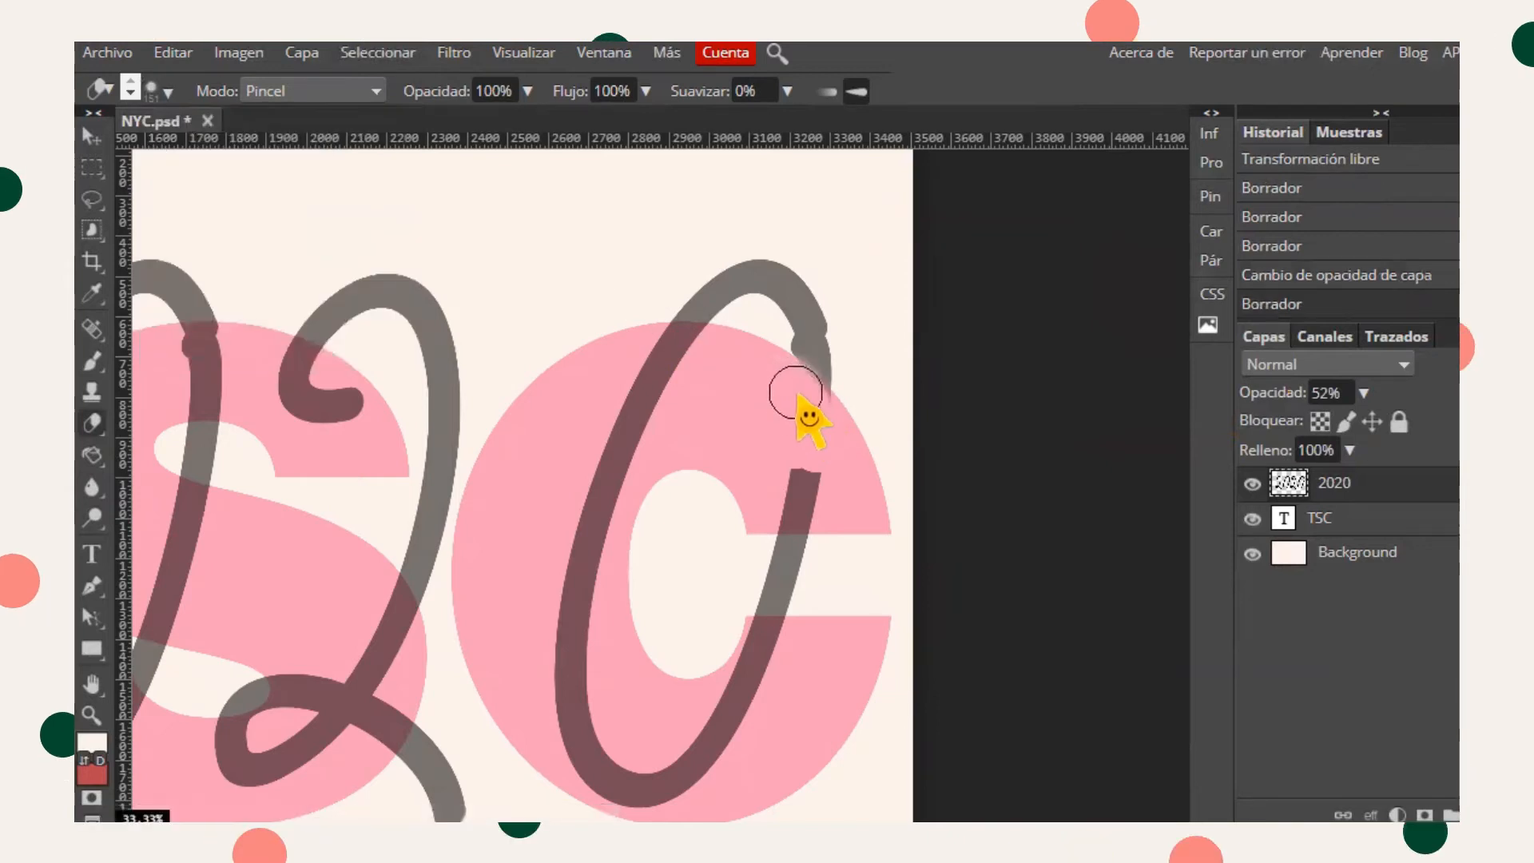
{"action": "left_click", "coordinate": [806, 408]}
{"action": "left_click", "coordinate": [810, 413]}
{"action": "mouse_move", "coordinate": [777, 480]}
{"action": "left_mouse_down"}
{"action": "mouse_move", "coordinate": [827, 498]}
{"action": "mouse_move", "coordinate": [757, 500]}
{"action": "left_mouse_up"}
{"action": "left_click", "coordinate": [168, 93]}
{"action": "left_click_drag", "start_coordinate": [275, 200], "coordinate": [337, 201]}
{"action": "left_click_drag", "start_coordinate": [783, 390], "coordinate": [814, 422]}
{"action": "left_click_drag", "start_coordinate": [784, 500], "coordinate": [819, 501]}
- Erase a piece of the second 2 where it overlaps the S, undoing one extra stroke
{"action": "left_click", "coordinate": [92, 685]}
{"action": "mouse_move", "coordinate": [461, 629]}
{"action": "left_mouse_down"}
{"action": "mouse_move", "coordinate": [616, 520]}
{"action": "mouse_move", "coordinate": [702, 530]}
{"action": "left_mouse_up"}
{"action": "left_click", "coordinate": [93, 425]}
{"action": "mouse_move", "coordinate": [415, 448]}
{"action": "left_mouse_down"}
{"action": "mouse_move", "coordinate": [462, 448]}
{"action": "mouse_move", "coordinate": [422, 409]}
{"action": "left_mouse_up"}
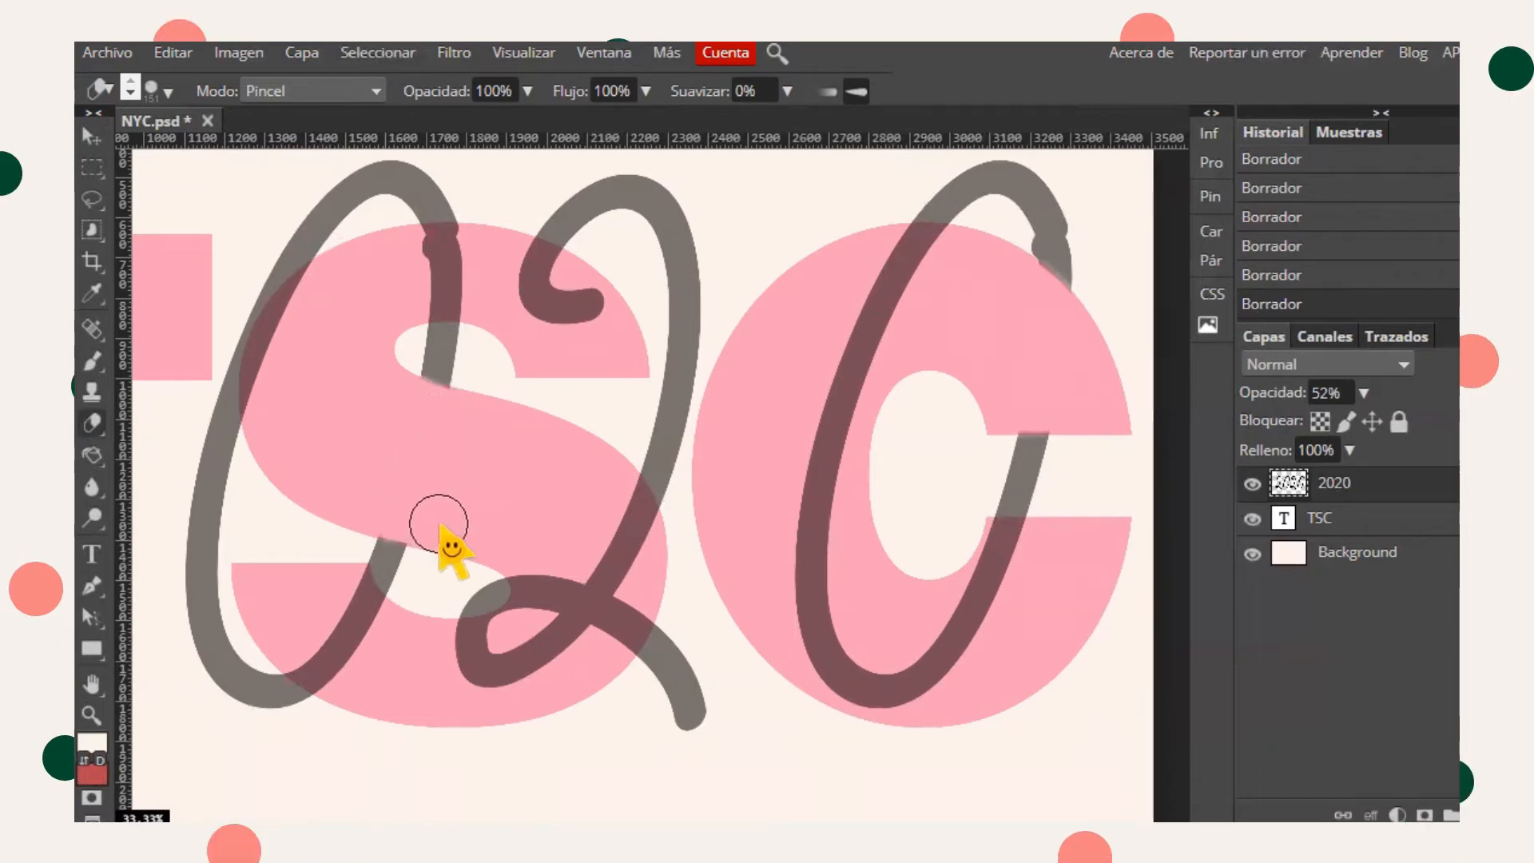
{"action": "key", "text": "ctrl+z"}
{"action": "key", "text": "ctrl+shift+z"}
{"action": "mouse_move", "coordinate": [542, 271]}
{"action": "left_mouse_down"}
{"action": "mouse_move", "coordinate": [528, 267]}
{"action": "mouse_move", "coordinate": [559, 305]}
{"action": "mouse_move", "coordinate": [590, 302]}
{"action": "left_mouse_up"}
{"action": "key", "text": "ctrl+z"}
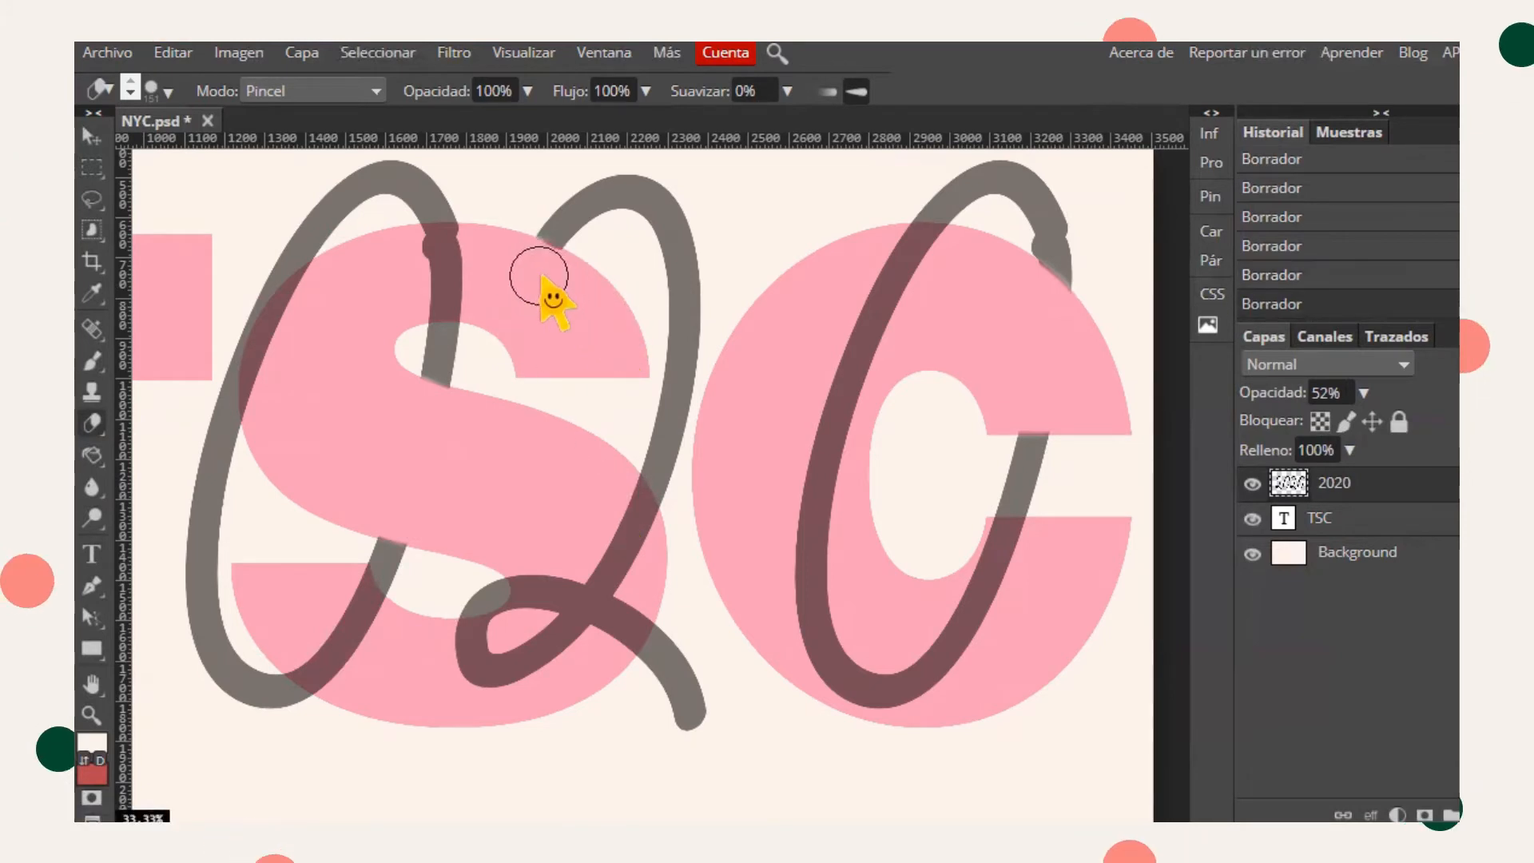
- Zoom out to view the whole poster
{"action": "left_click", "coordinate": [92, 685]}
{"action": "left_click_drag", "start_coordinate": [170, 443], "coordinate": [571, 484]}
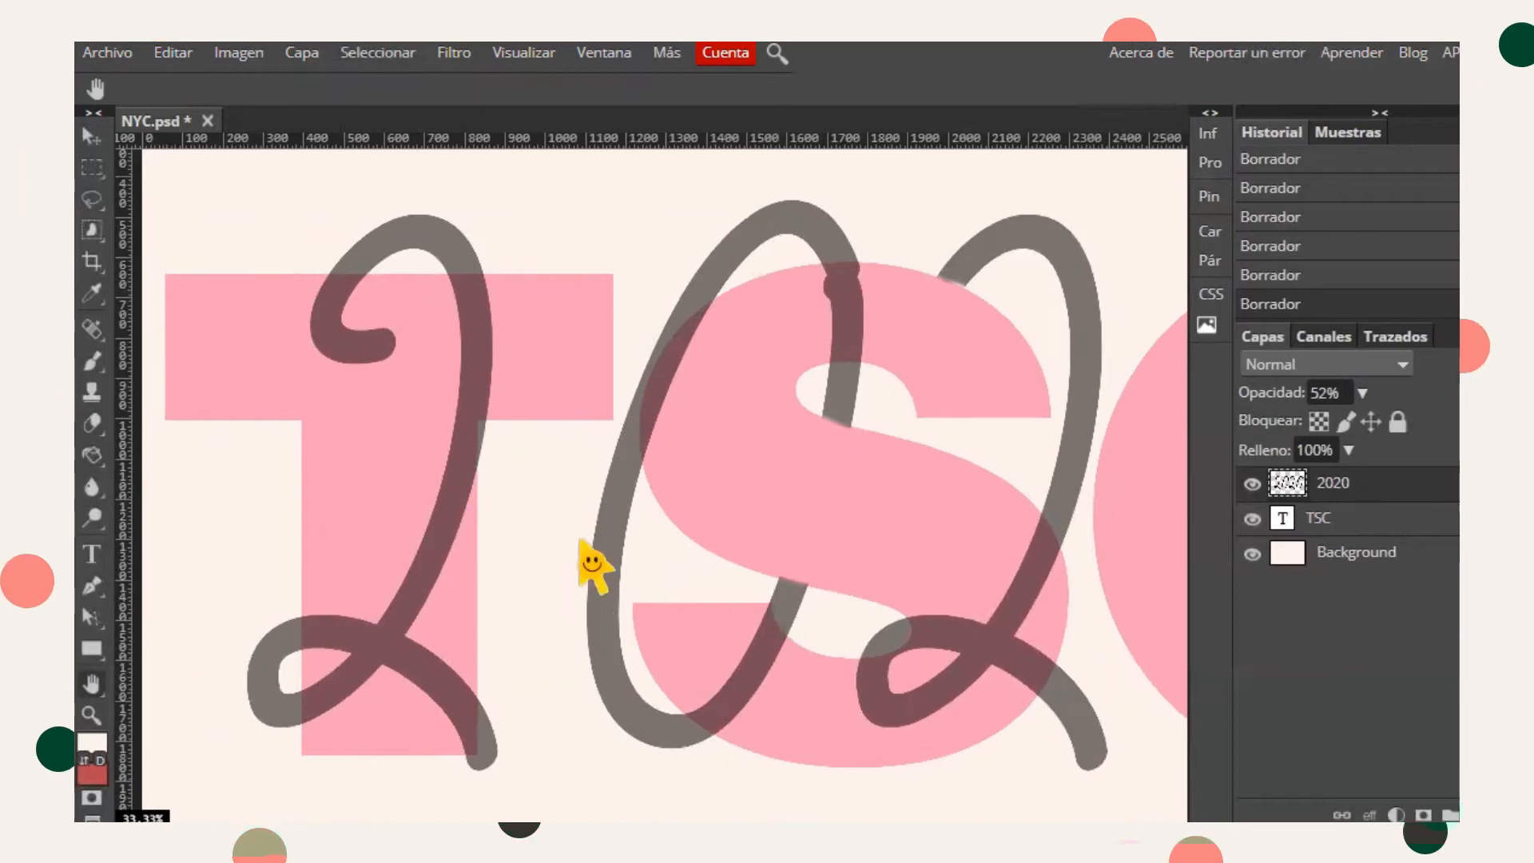
{"action": "left_click", "coordinate": [93, 713]}
{"action": "left_click", "coordinate": [487, 275]}
{"action": "left_click", "coordinate": [495, 320]}
{"action": "left_click", "coordinate": [508, 383]}
{"action": "left_click", "coordinate": [516, 440]}
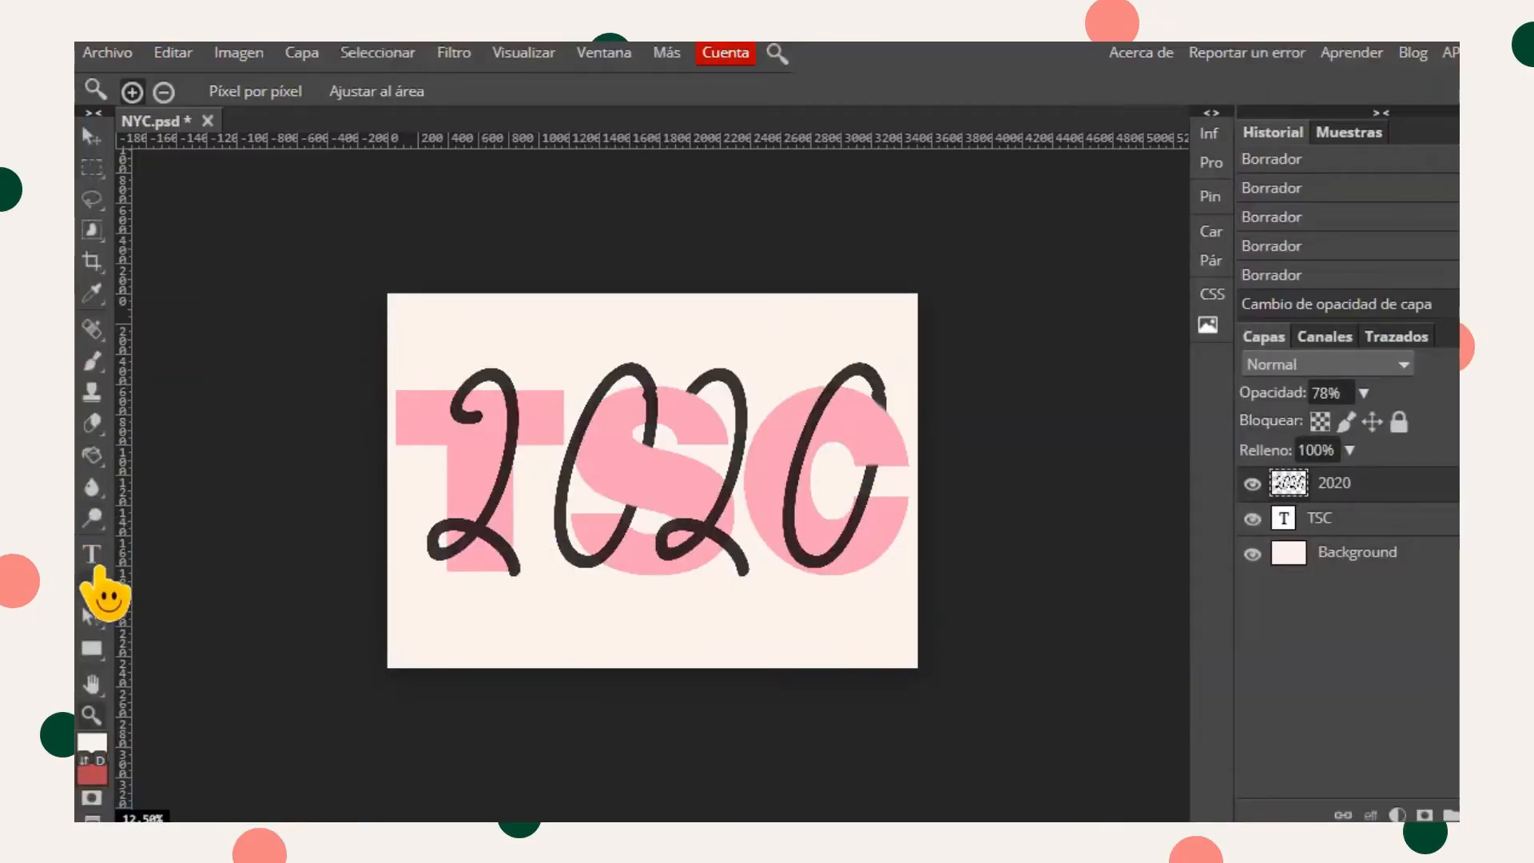
- Draw a copyright custom shape near the top-left of the 2020 using the Custom Shape tool
{"action": "left_click", "coordinate": [94, 650]}
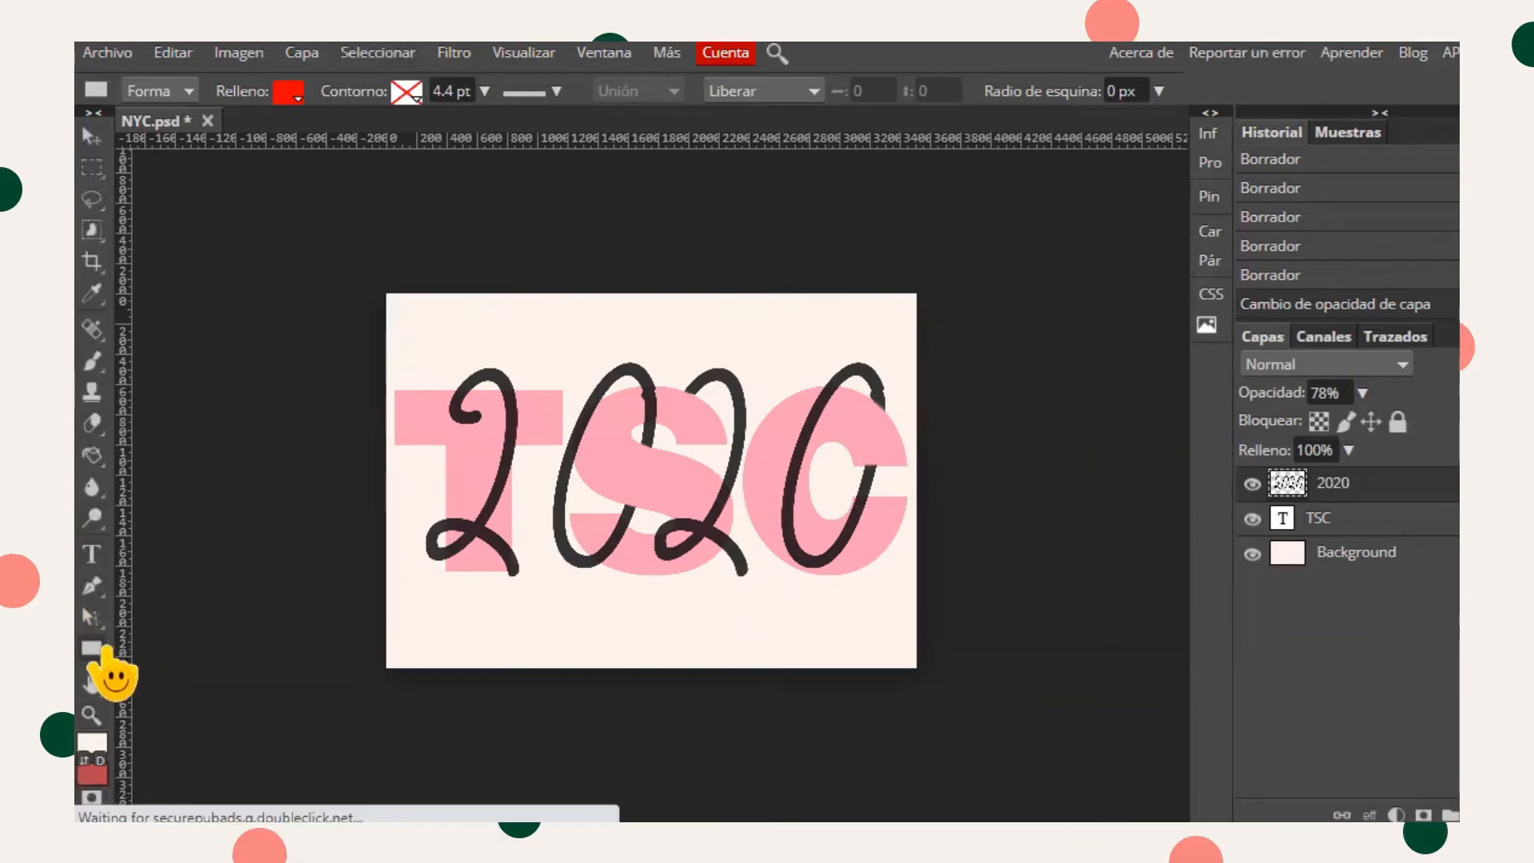
{"action": "right_click", "coordinate": [94, 650]}
{"action": "left_click", "coordinate": [200, 782]}
{"action": "left_click", "coordinate": [391, 640]}
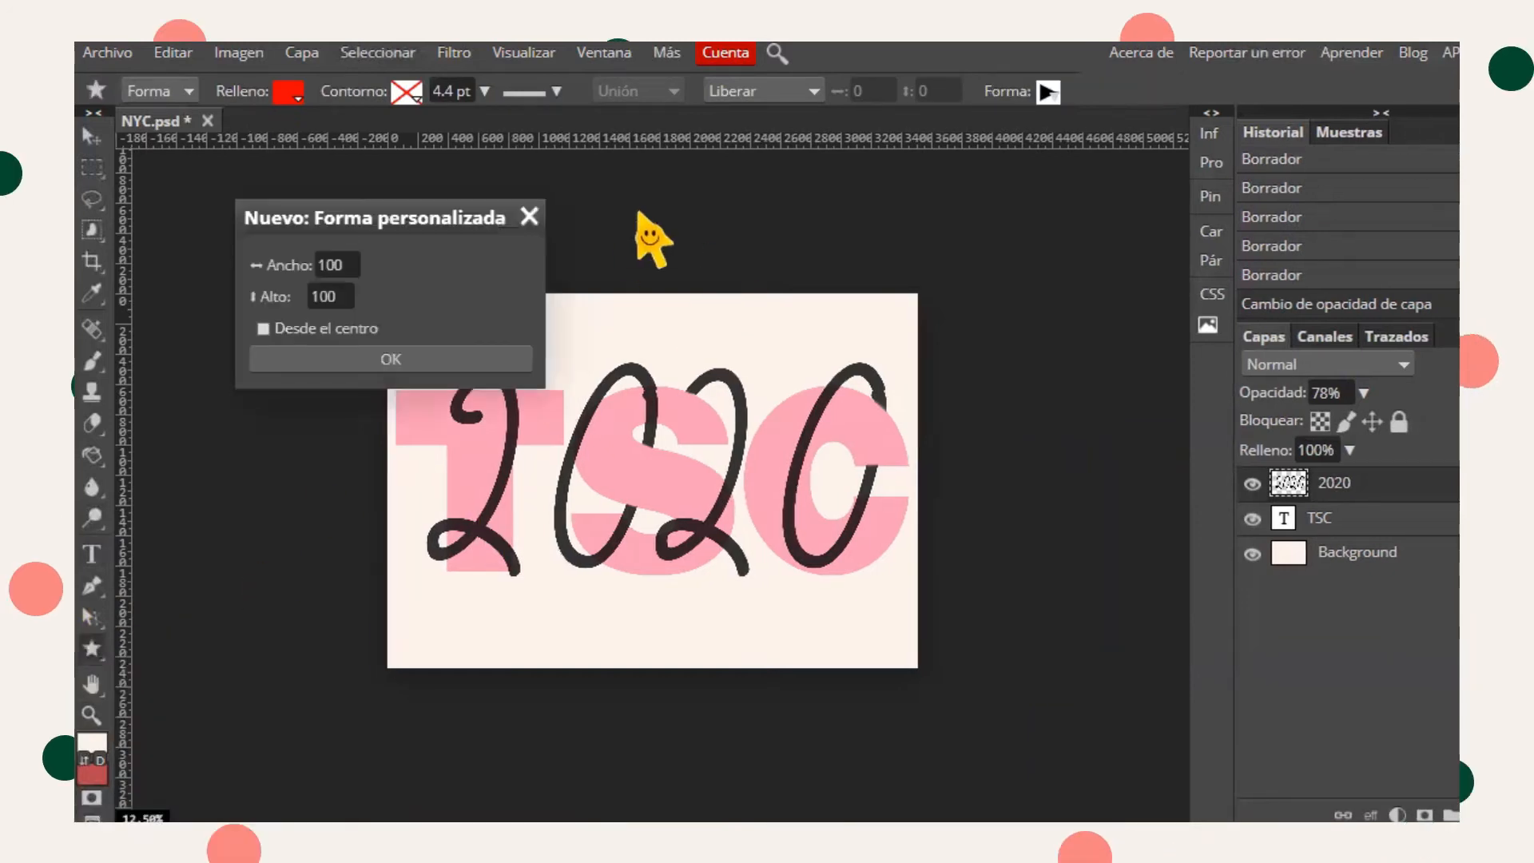
{"action": "key", "text": "Escape"}
{"action": "left_click", "coordinate": [1048, 92]}
{"action": "left_click", "coordinate": [1119, 359]}
{"action": "type", "text": "c"}
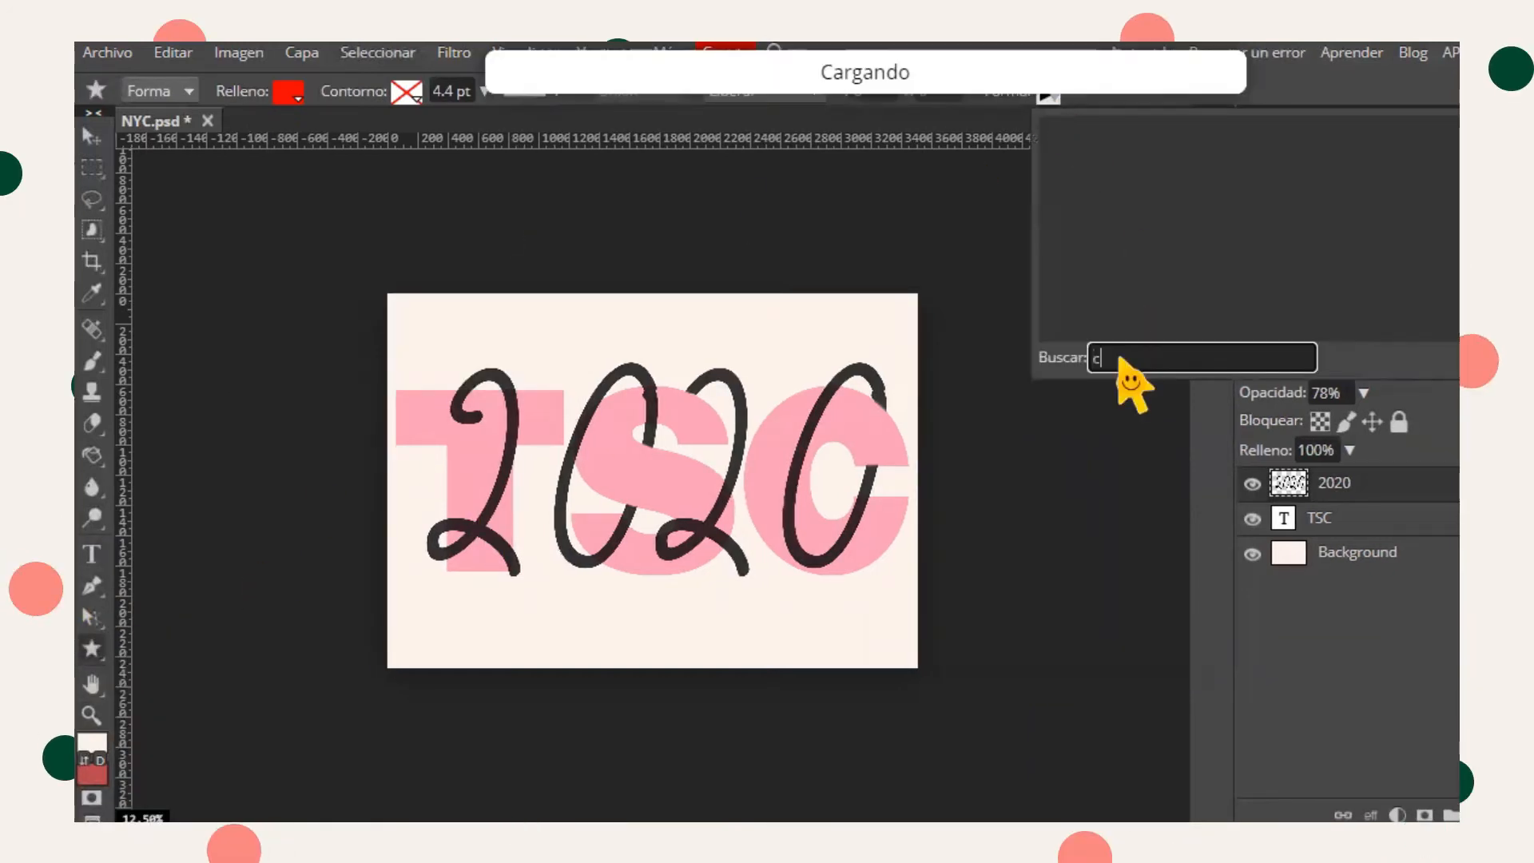
{"action": "type", "text": "opyrigh"}
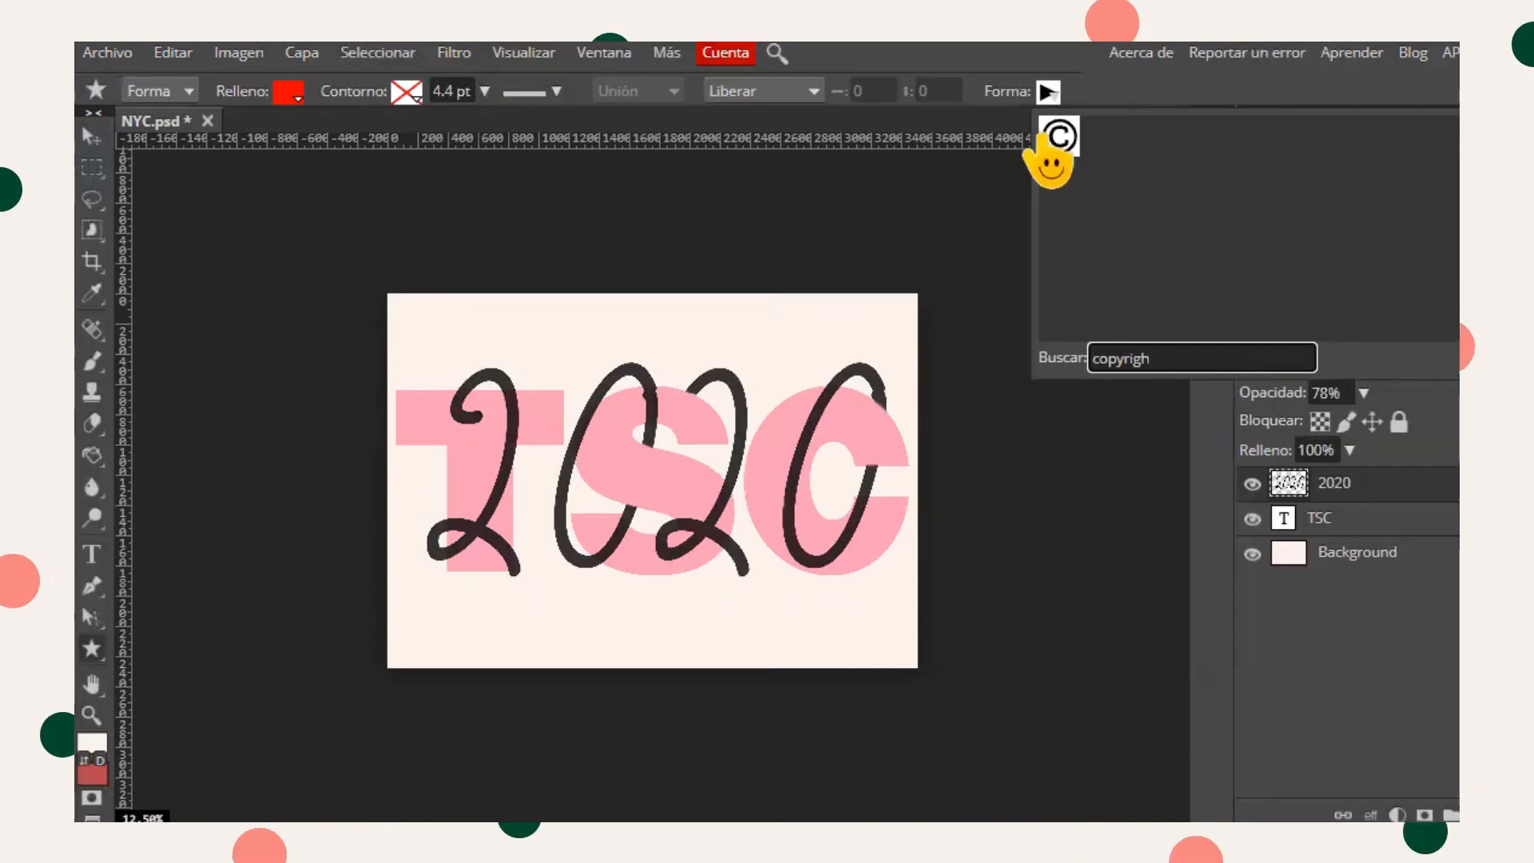
{"action": "left_click", "coordinate": [1056, 144]}
{"action": "left_click_drag", "start_coordinate": [434, 338], "coordinate": [489, 406]}
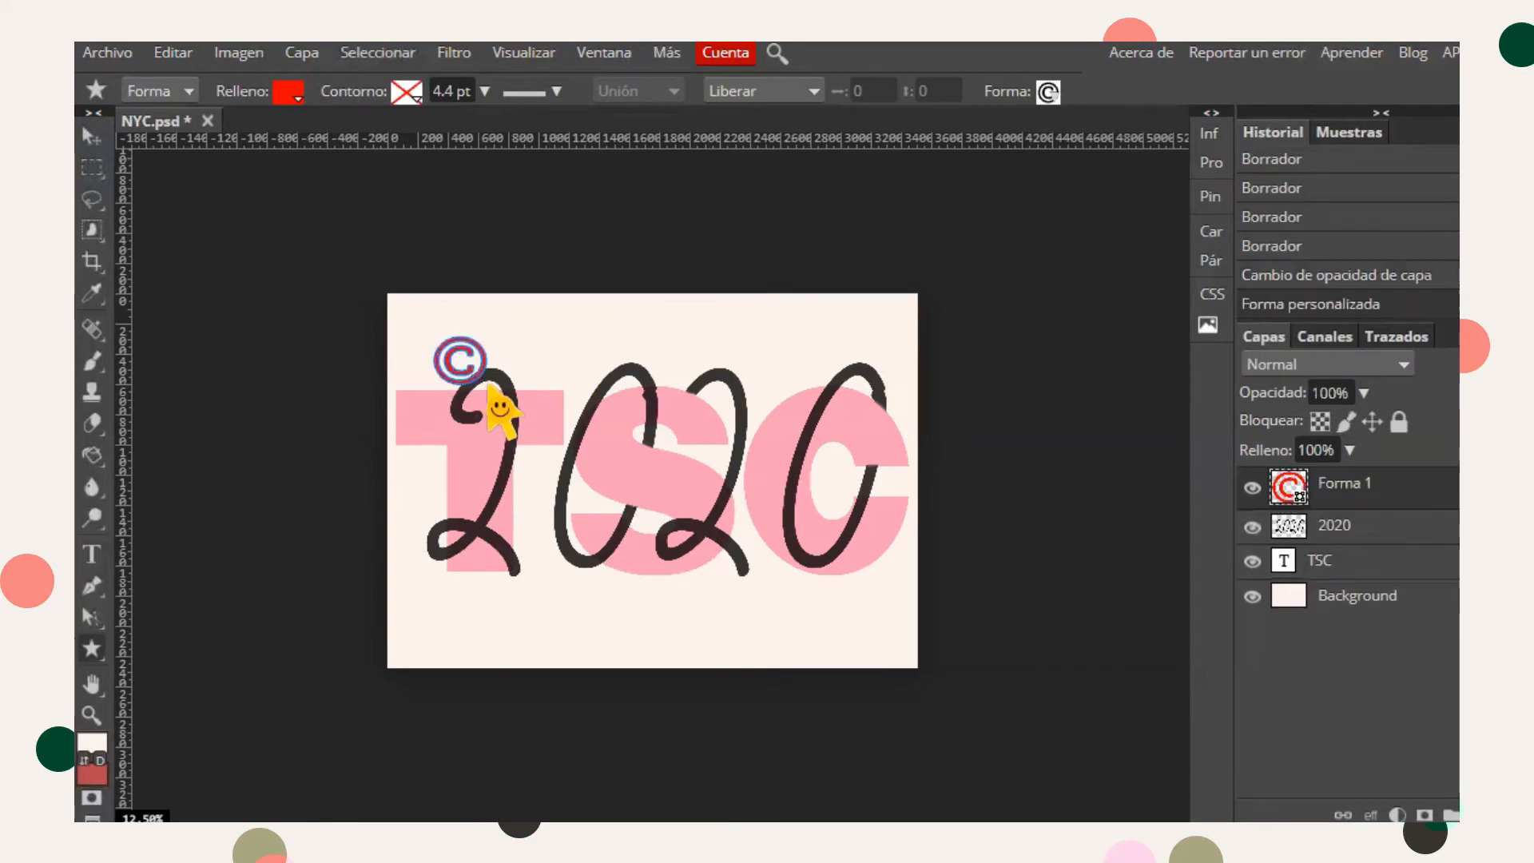
- Set the copyright shape's fill to black and its stroke width to 1.2 pt
{"action": "left_click", "coordinate": [288, 92]}
{"action": "left_click", "coordinate": [428, 211]}
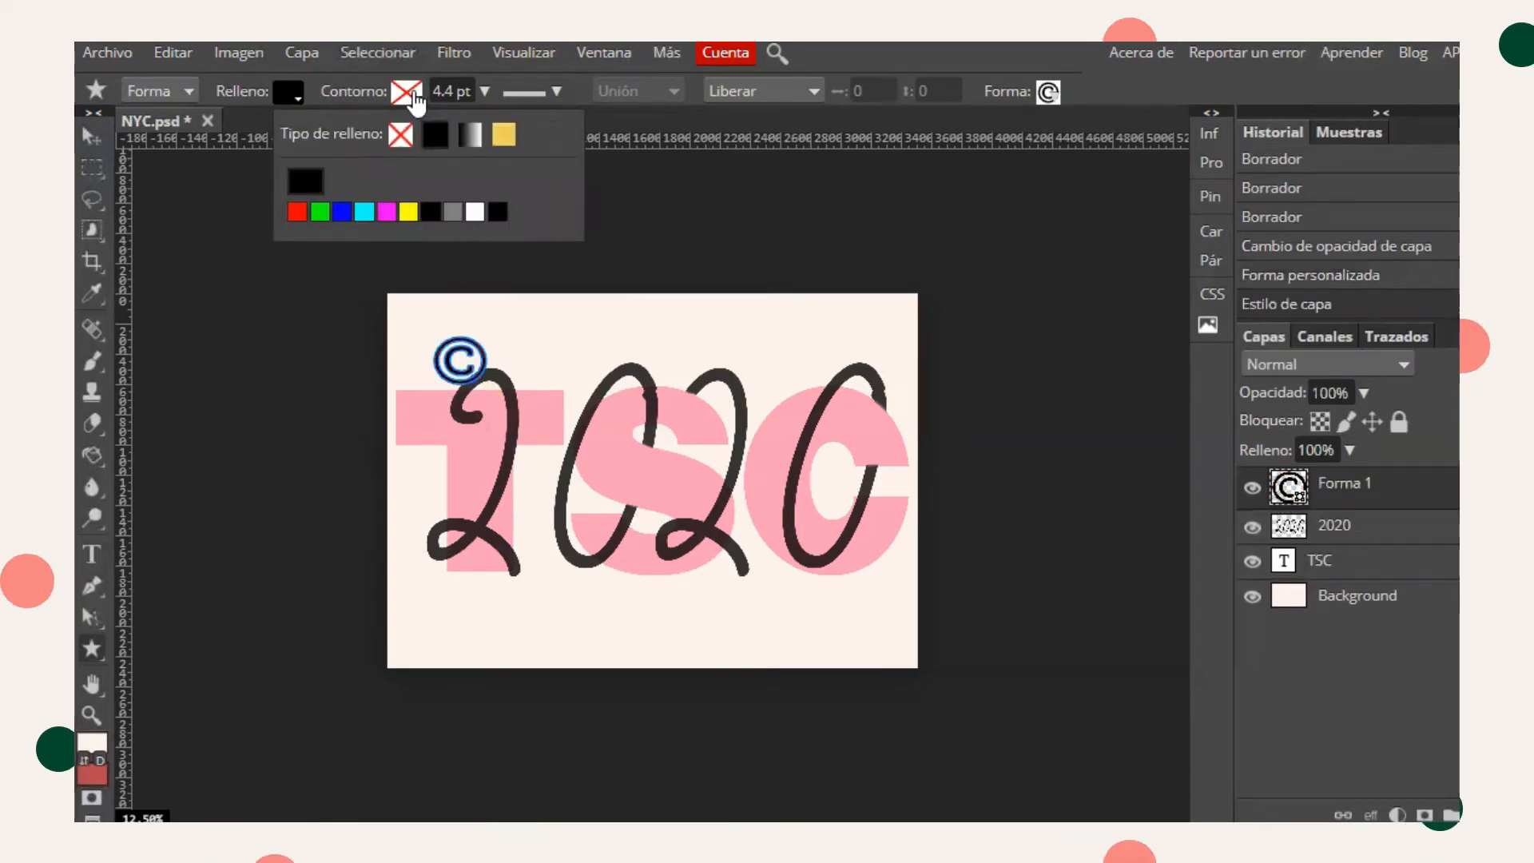
{"action": "left_click", "coordinate": [484, 91]}
{"action": "left_click_drag", "start_coordinate": [453, 118], "coordinate": [414, 121]}
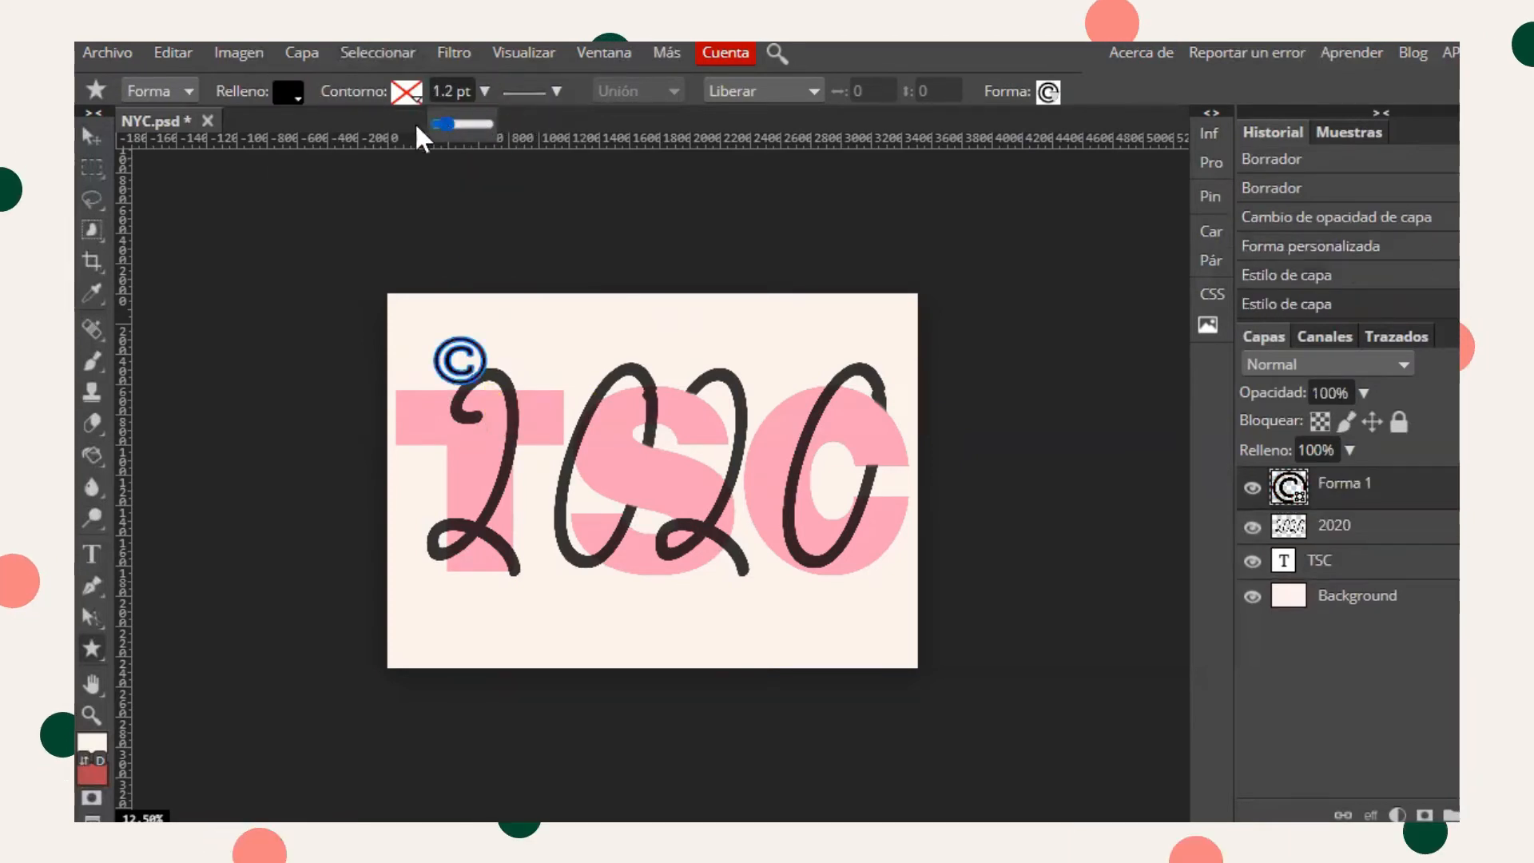
- Move the copyright symbol beside the first 2 and scale it down slightly
{"action": "left_click", "coordinate": [92, 137]}
{"action": "key", "text": "shift+Down"}
{"action": "key", "text": "shift+Down"}
{"action": "key", "text": "shift+Down"}
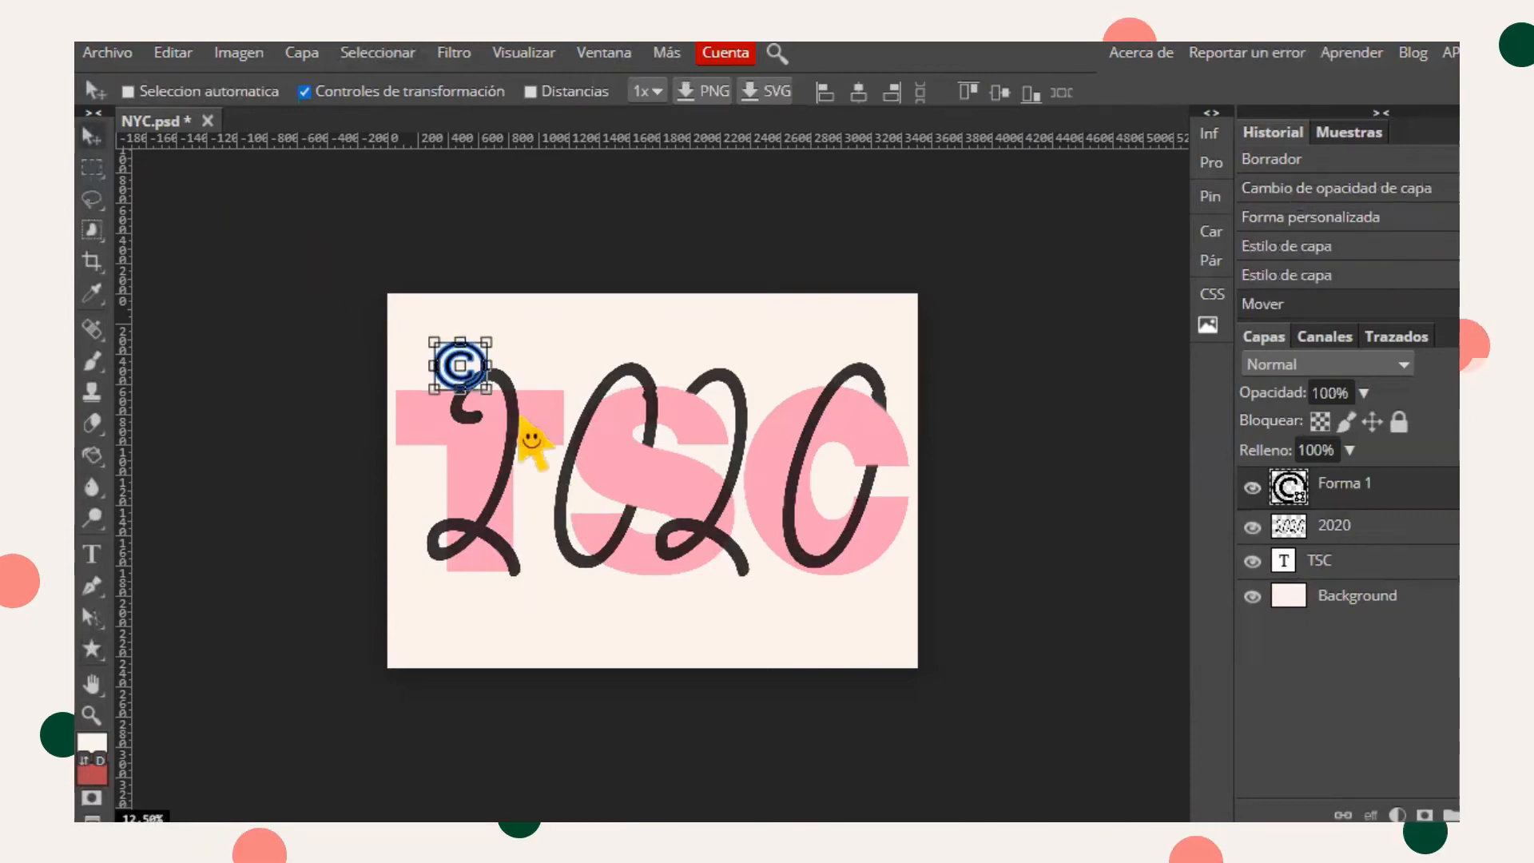
{"action": "mouse_move", "coordinate": [448, 390]}
{"action": "left_mouse_down"}
{"action": "mouse_move", "coordinate": [434, 400]}
{"action": "mouse_move", "coordinate": [444, 416]}
{"action": "mouse_move", "coordinate": [429, 391]}
{"action": "left_mouse_up"}
{"action": "left_click", "coordinate": [935, 92]}
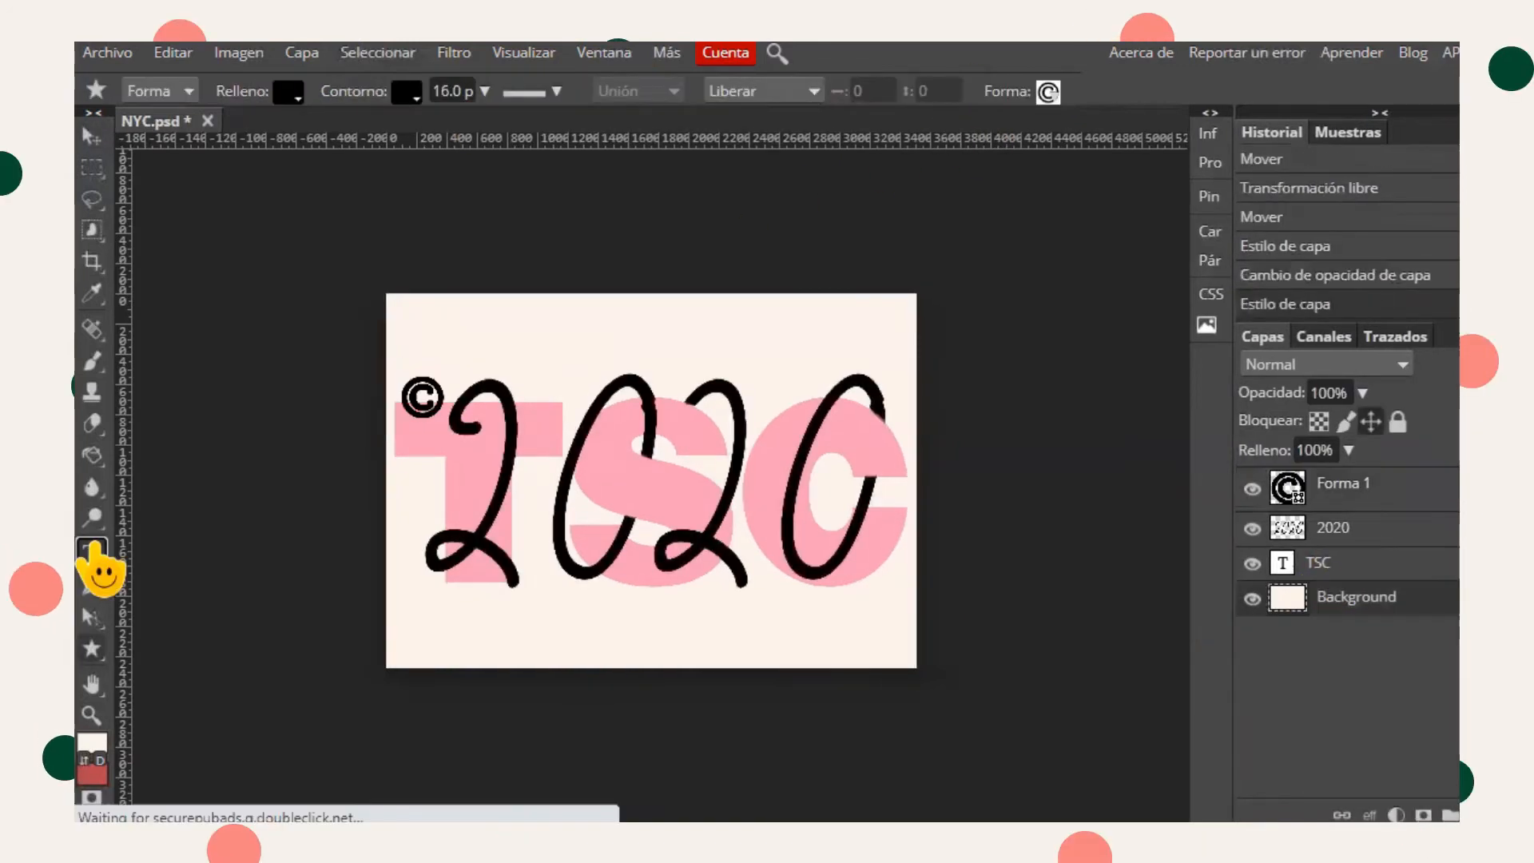
- Create a text box at the poster's top-left with black text color and 150 px size
{"action": "left_click", "coordinate": [91, 554]}
{"action": "left_click_drag", "start_coordinate": [405, 312], "coordinate": [523, 360]}
{"action": "left_click", "coordinate": [471, 91]}
{"action": "left_click_drag", "start_coordinate": [473, 124], "coordinate": [486, 123]}
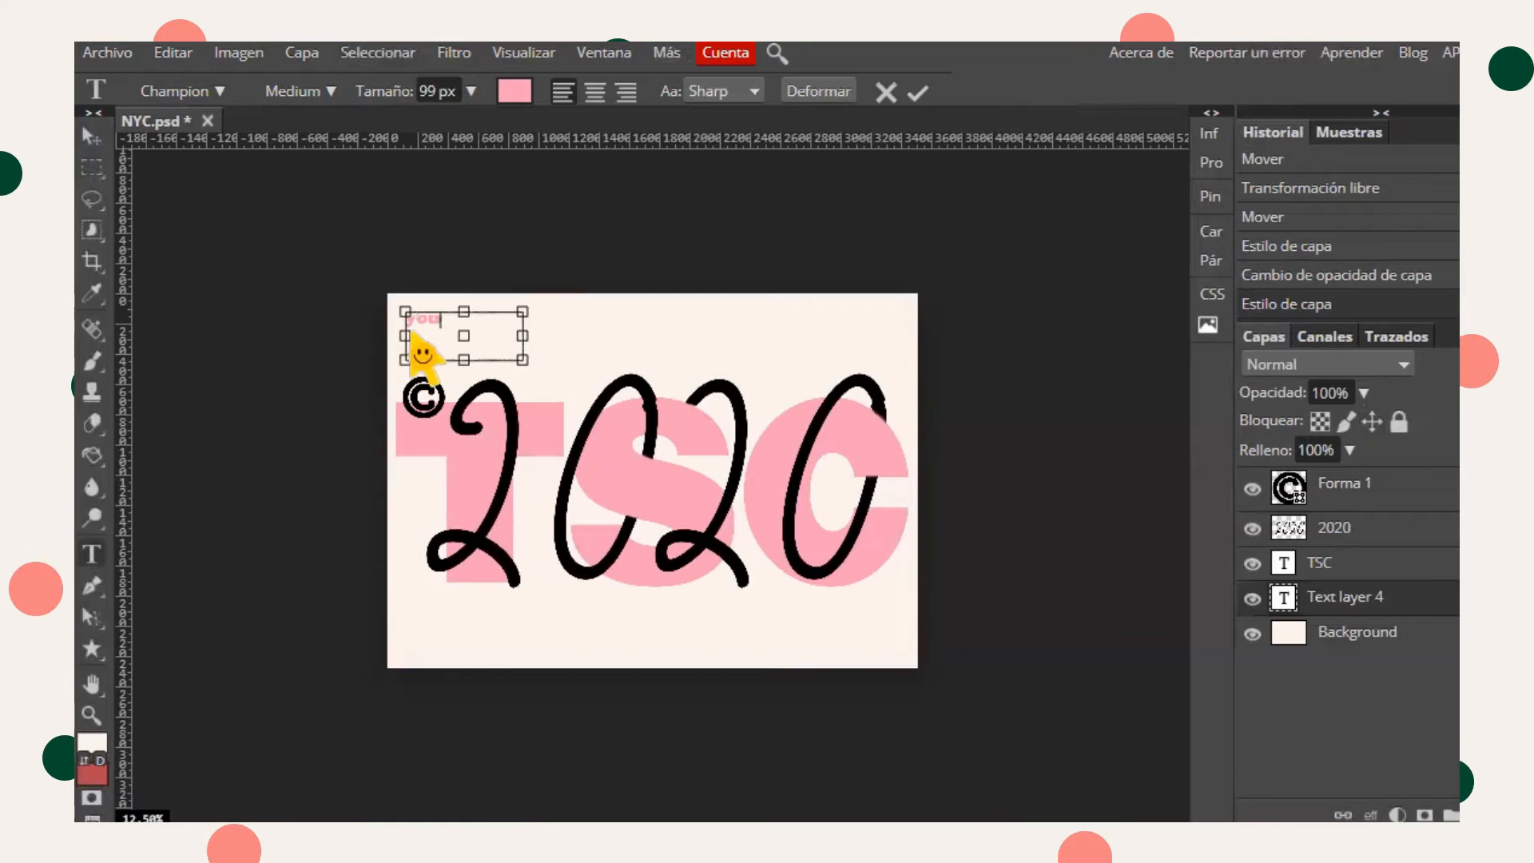
{"action": "left_click", "coordinate": [514, 92]}
{"action": "left_click", "coordinate": [256, 525]}
{"action": "left_click", "coordinate": [646, 542]}
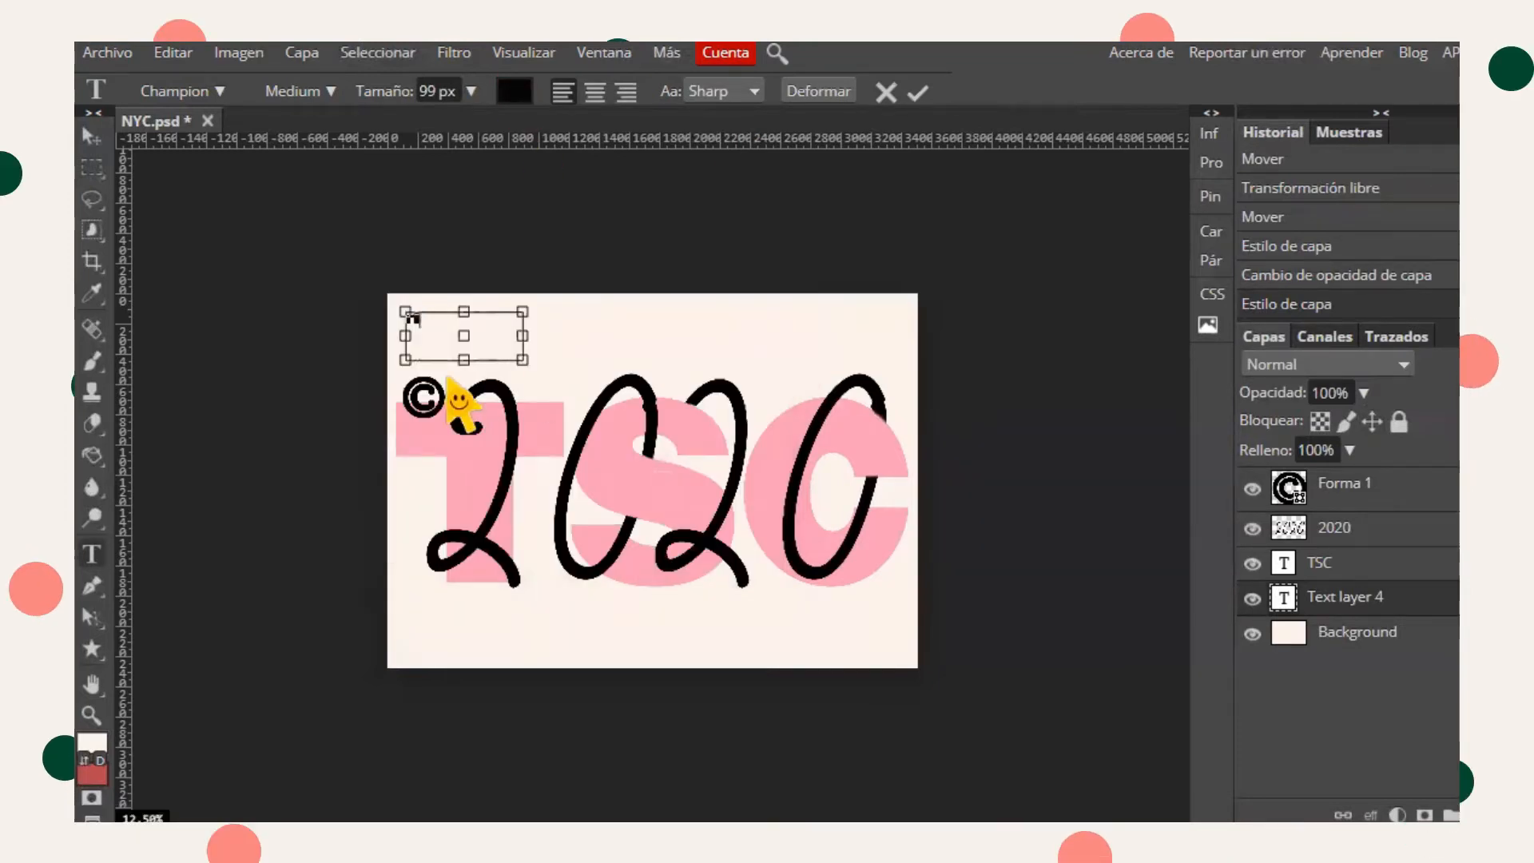
{"action": "left_click", "coordinate": [471, 91]}
{"action": "left_click_drag", "start_coordinate": [464, 126], "coordinate": [481, 126]}
- Set the top-left text to Rise in the MADE Sunflower font at 250 px
{"action": "left_click", "coordinate": [217, 92]}
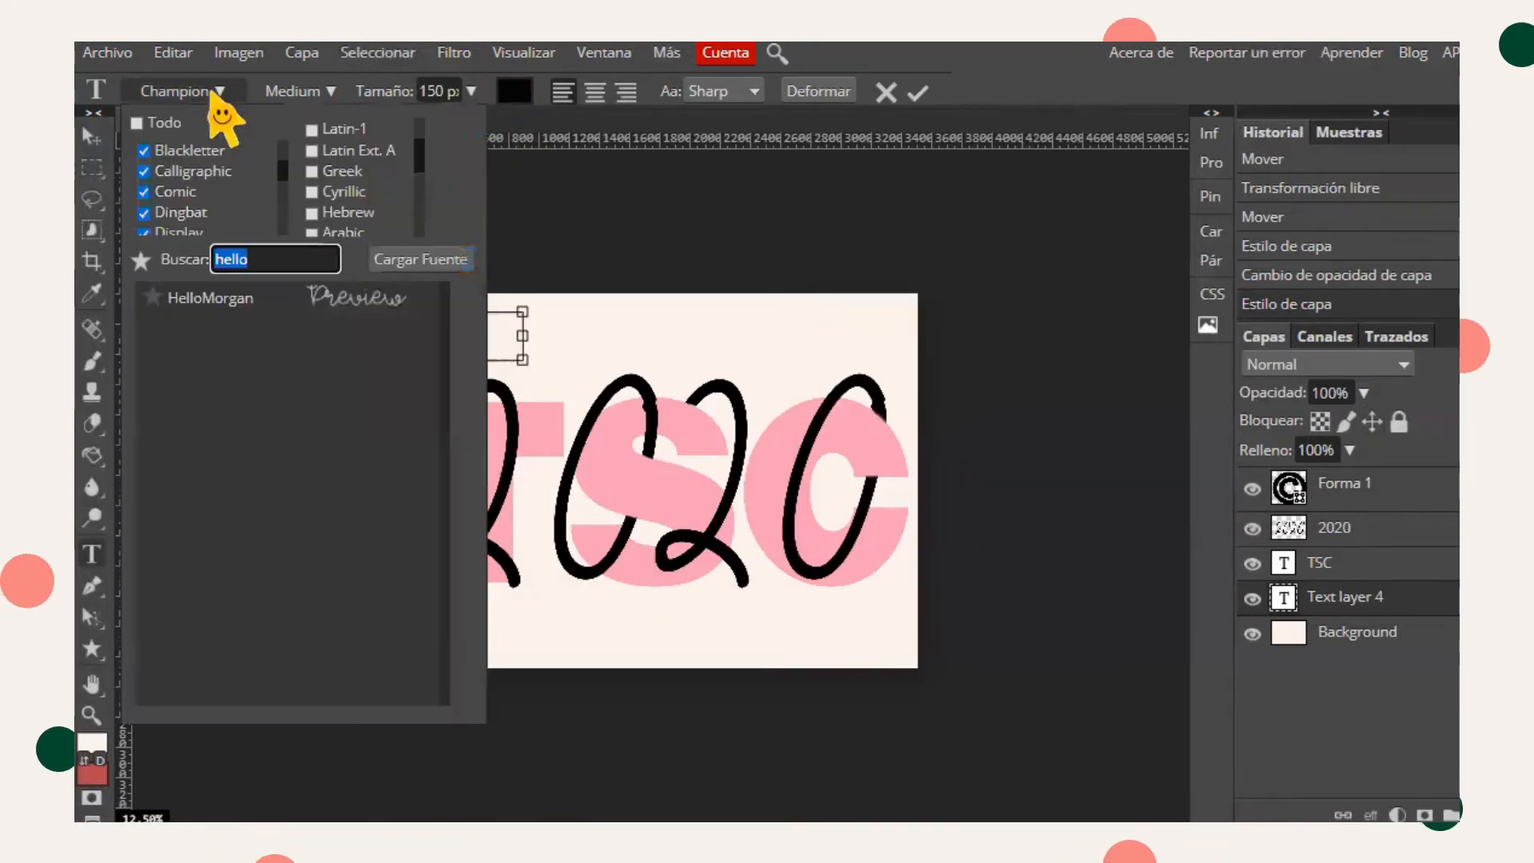
{"action": "type", "text": "made"}
{"action": "left_click", "coordinate": [323, 365]}
{"action": "left_click", "coordinate": [449, 95]}
{"action": "type", "text": "250"}
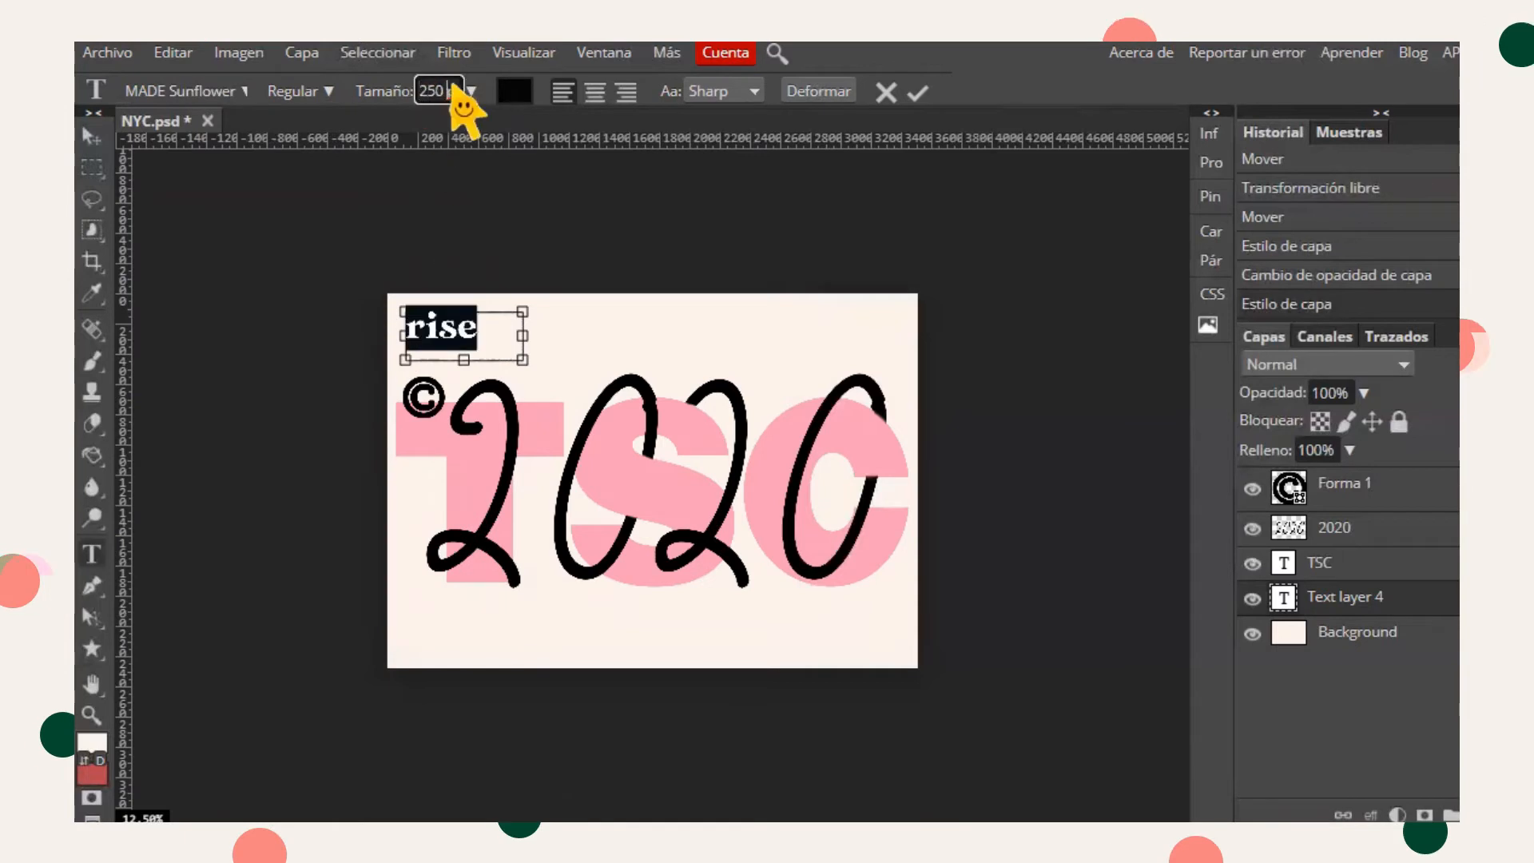
{"action": "left_click", "coordinate": [917, 93]}
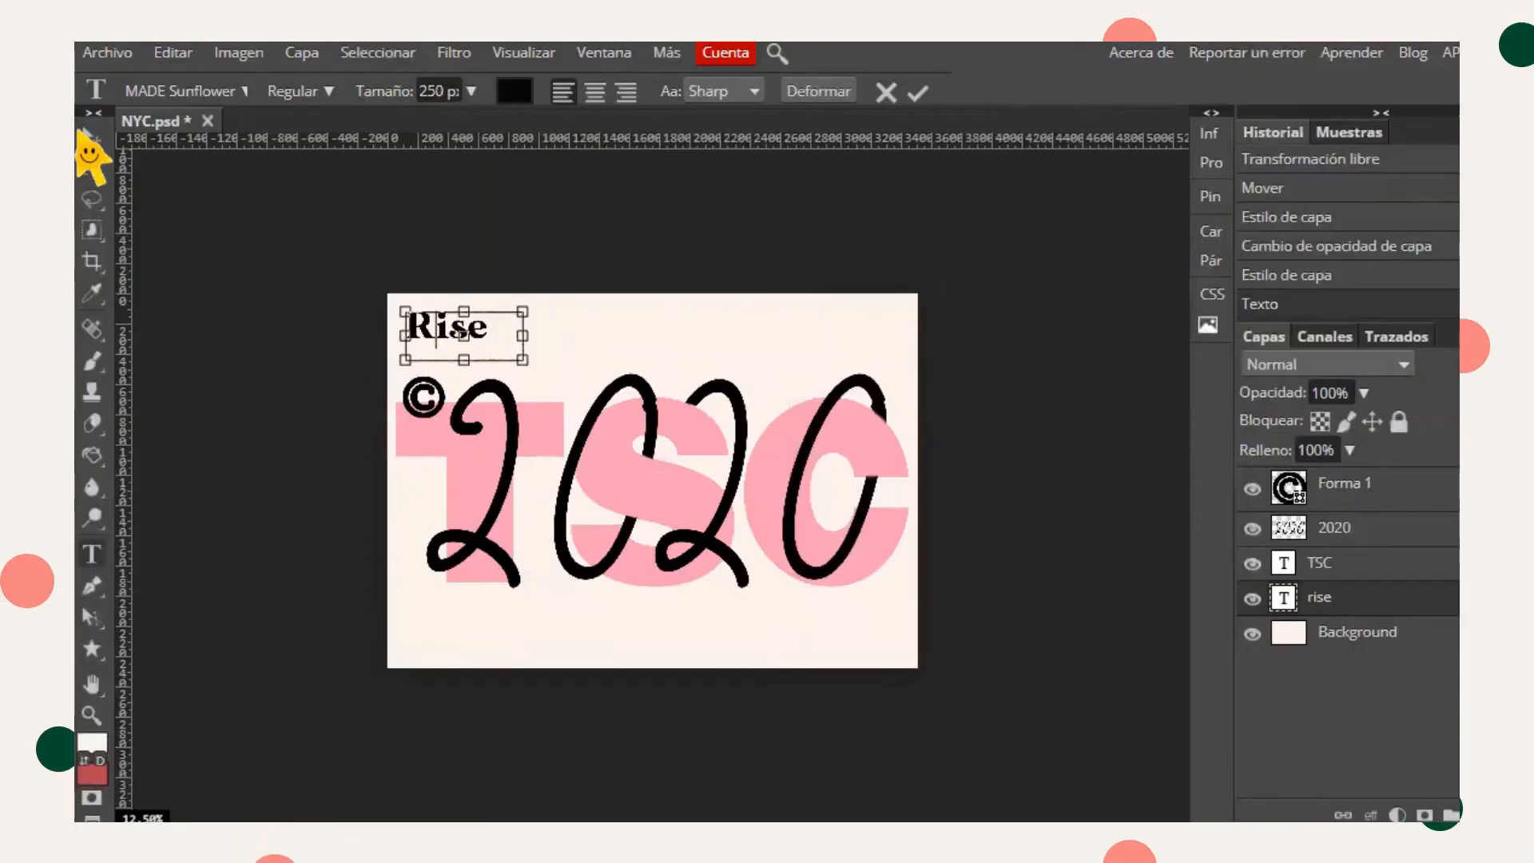
- Add the word And at the top centre of the poster and reposition it
{"action": "left_click", "coordinate": [92, 136]}
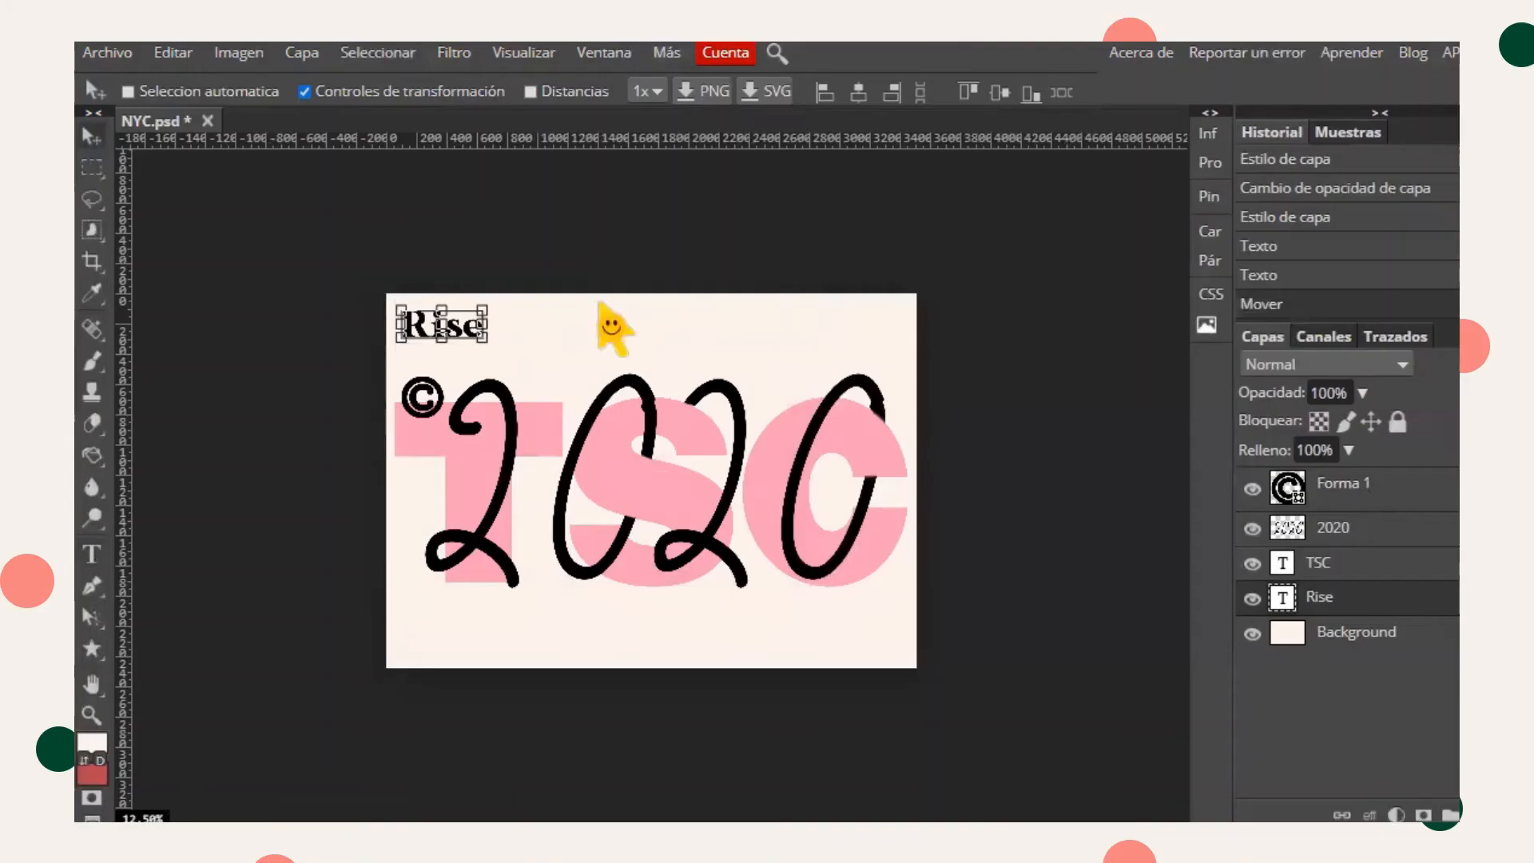
{"action": "left_click", "coordinate": [92, 554]}
{"action": "left_click_drag", "start_coordinate": [548, 321], "coordinate": [685, 367]}
{"action": "type", "text": "And"}
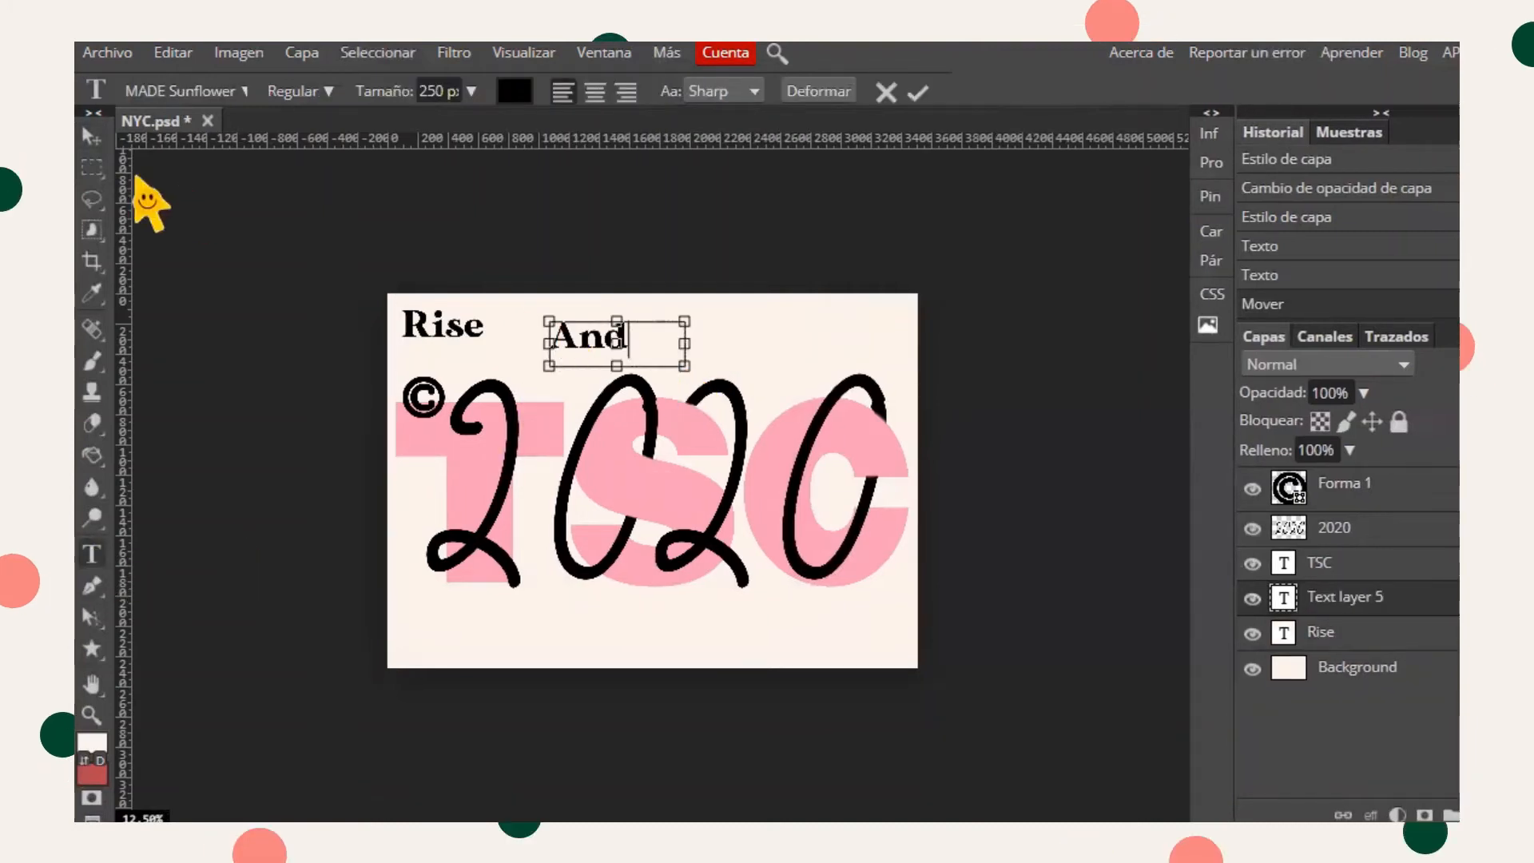
{"action": "left_click", "coordinate": [92, 136]}
{"action": "left_click_drag", "start_coordinate": [600, 334], "coordinate": [668, 321]}
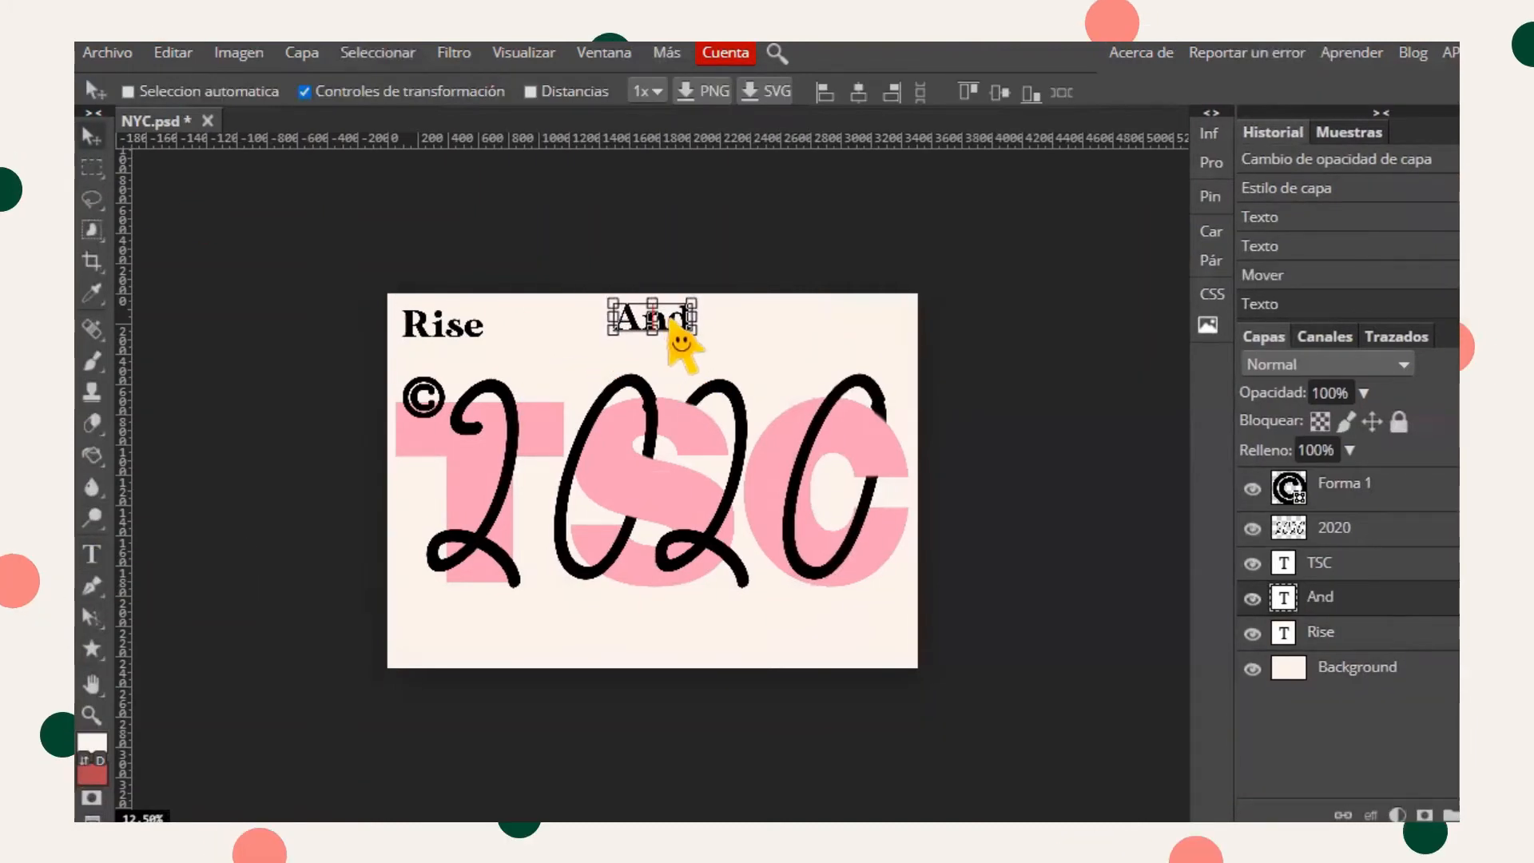
- Add the word Shine at the top right and nudge it into line with the other words
{"action": "key", "text": "t"}
{"action": "left_click_drag", "start_coordinate": [765, 308], "coordinate": [905, 374]}
{"action": "type", "text": "Shine"}
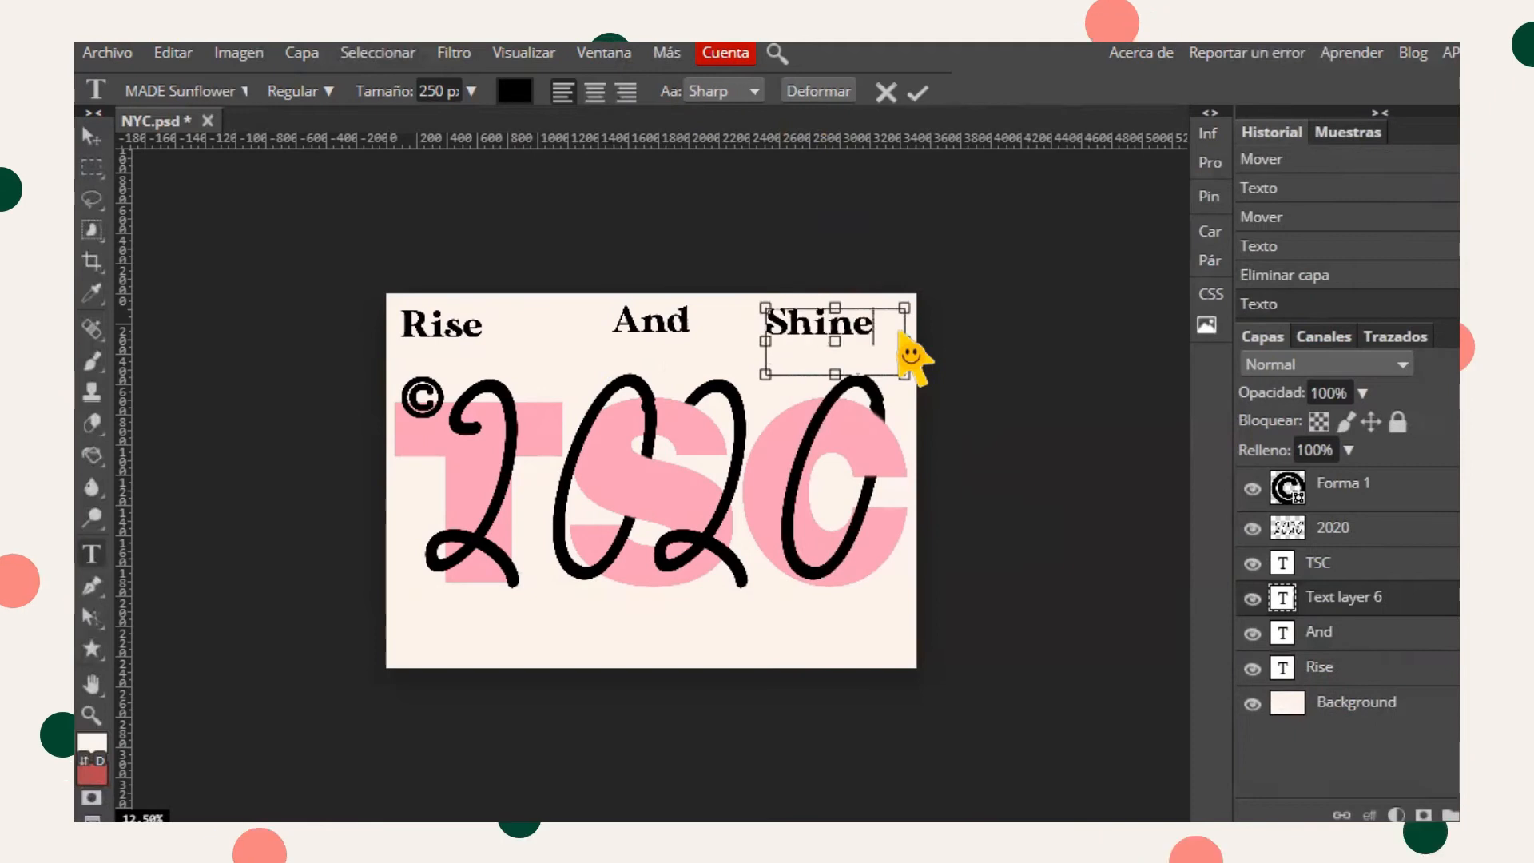
{"action": "left_click", "coordinate": [917, 92]}
{"action": "left_click", "coordinate": [92, 138]}
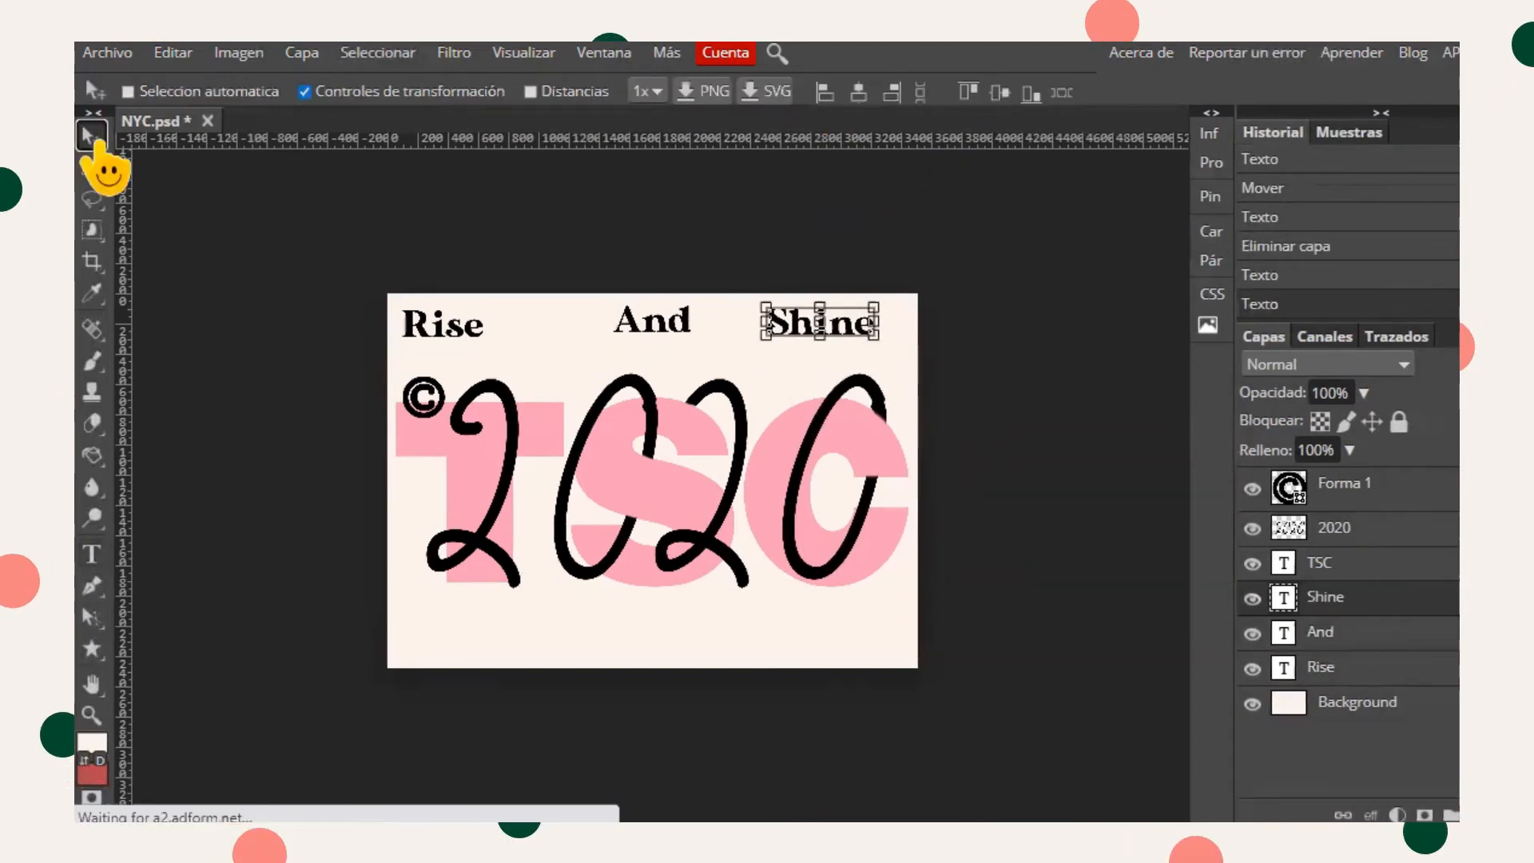
{"action": "left_click_drag", "start_coordinate": [668, 344], "coordinate": [675, 343]}
{"action": "left_click_drag", "start_coordinate": [833, 312], "coordinate": [859, 316]}
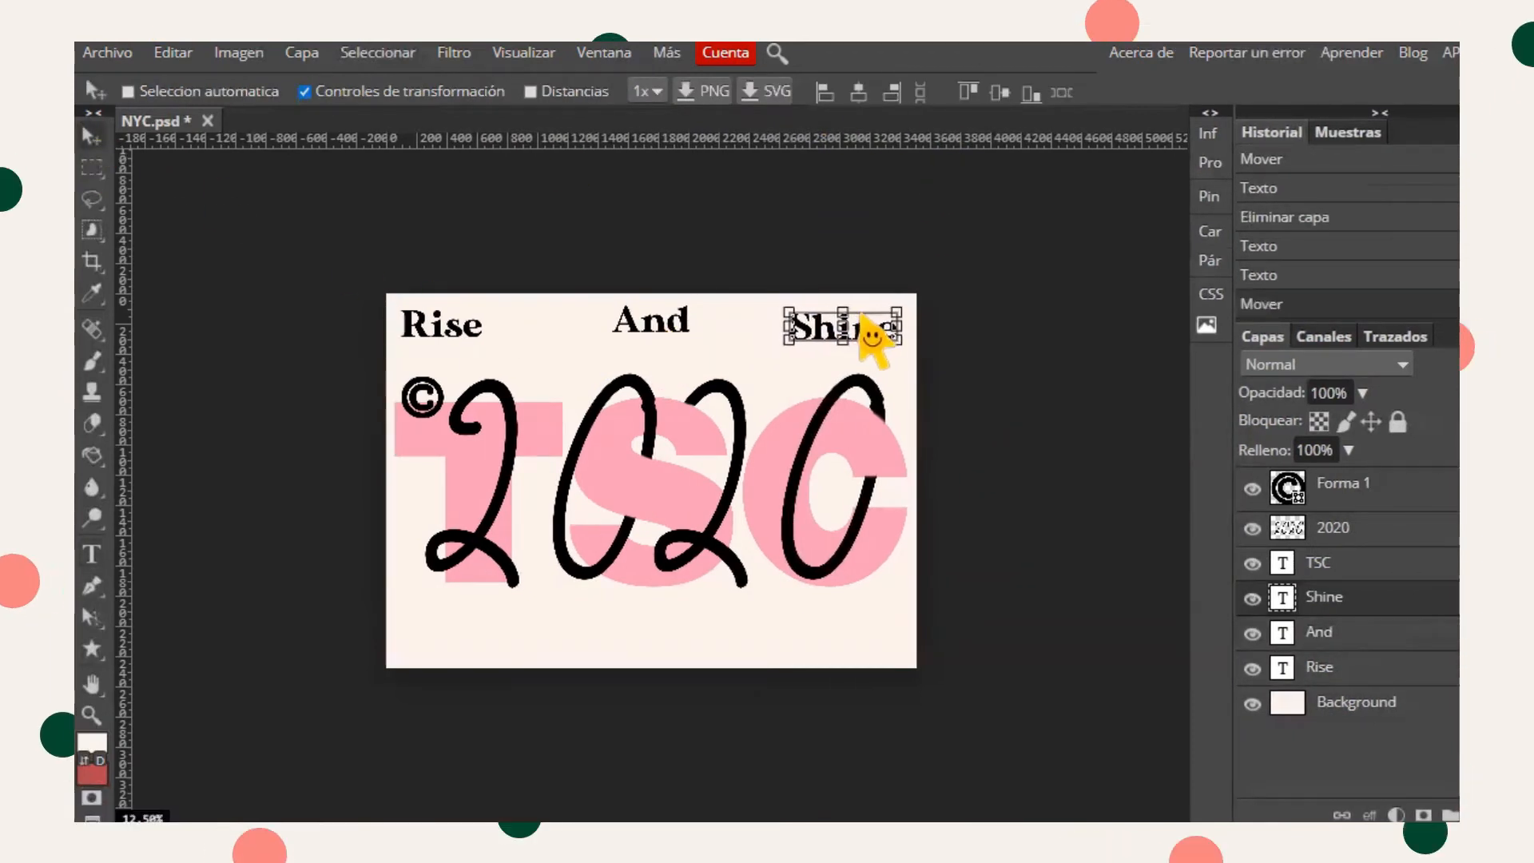
- Add a horizontal guide under the top words and align And and Shine to it
{"action": "left_click_drag", "start_coordinate": [432, 140], "coordinate": [493, 337]}
{"action": "triple_click", "coordinate": [493, 337]}
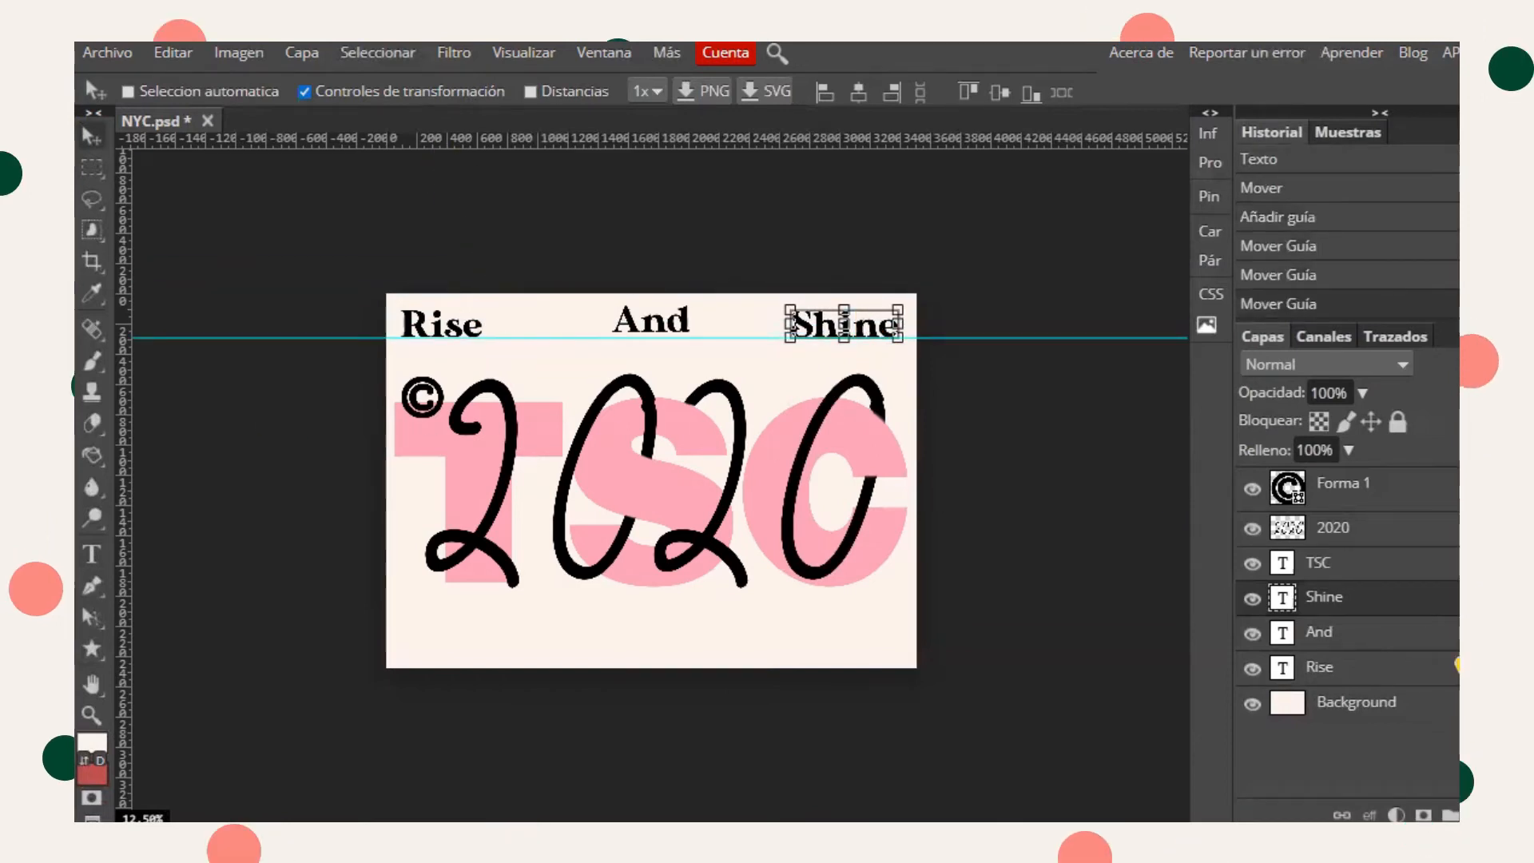
{"action": "left_click", "coordinate": [1351, 633]}
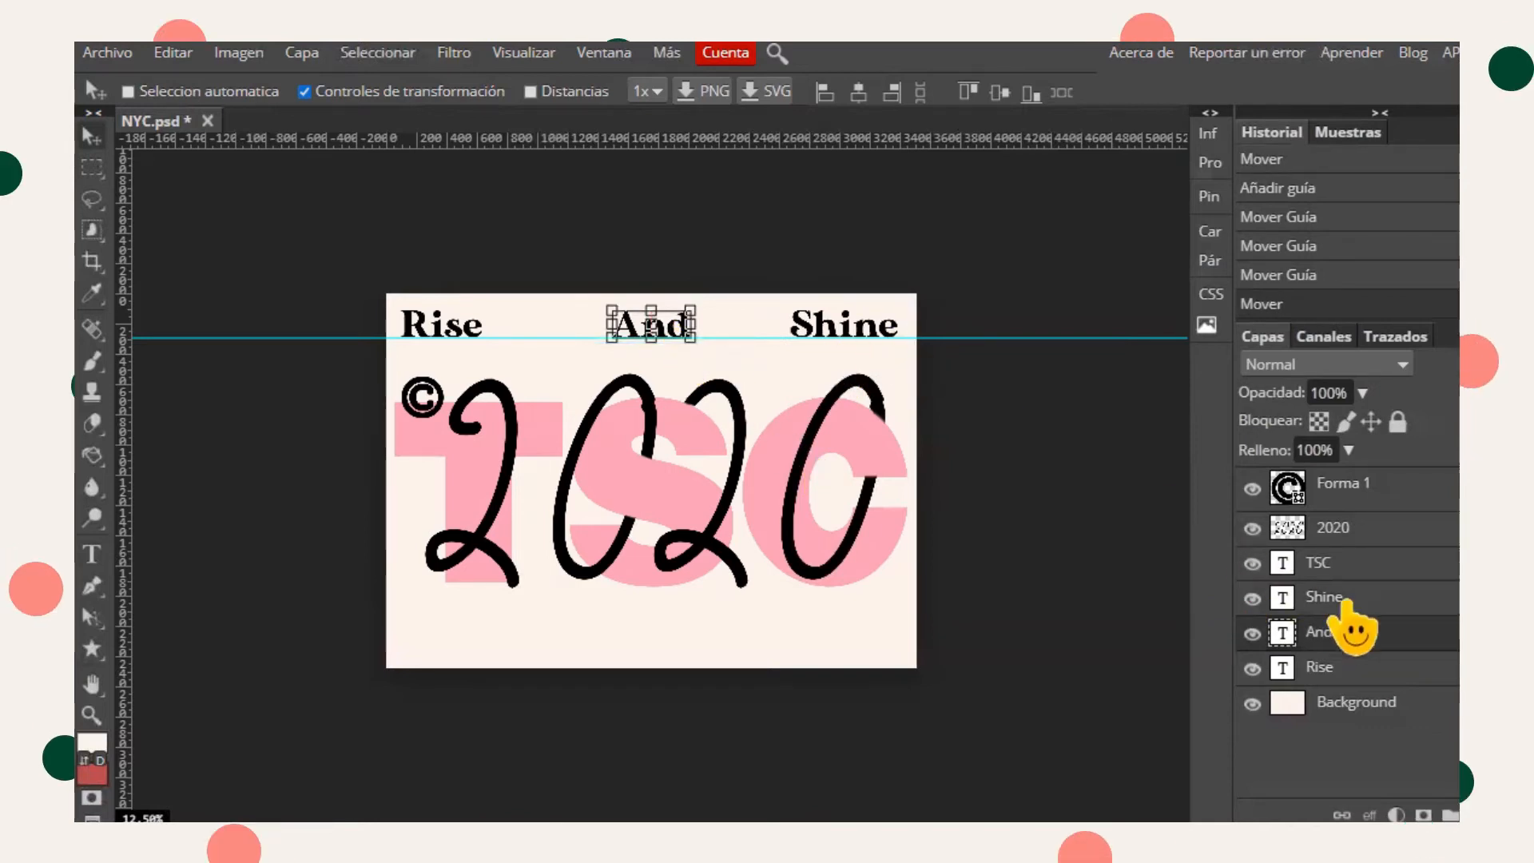
{"action": "left_click", "coordinate": [1331, 597]}
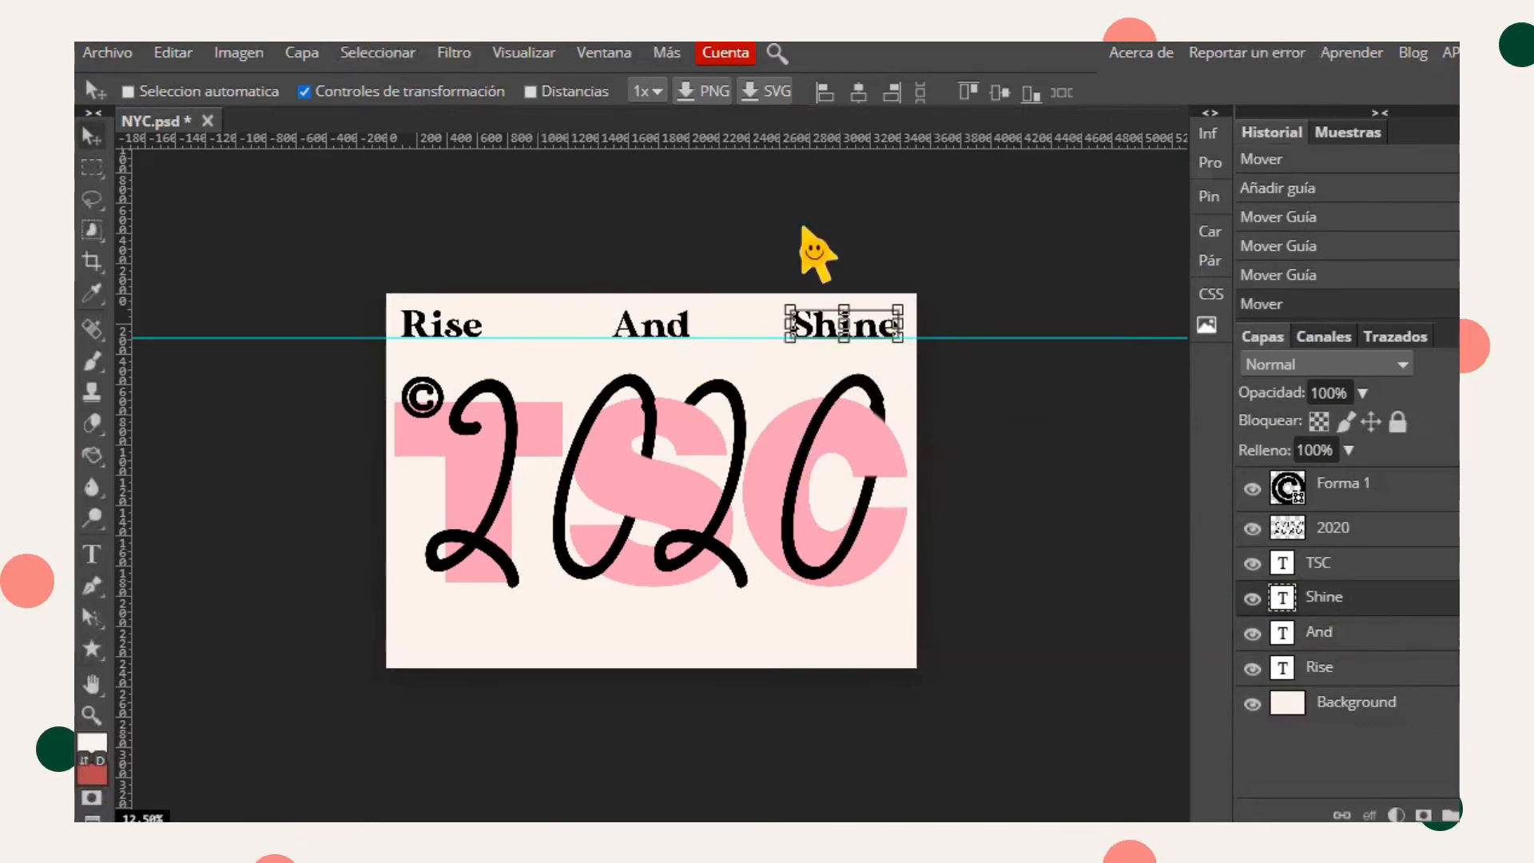
{"action": "left_click_drag", "start_coordinate": [801, 227], "coordinate": [792, 48]}
{"action": "key", "text": "ctrl+z"}
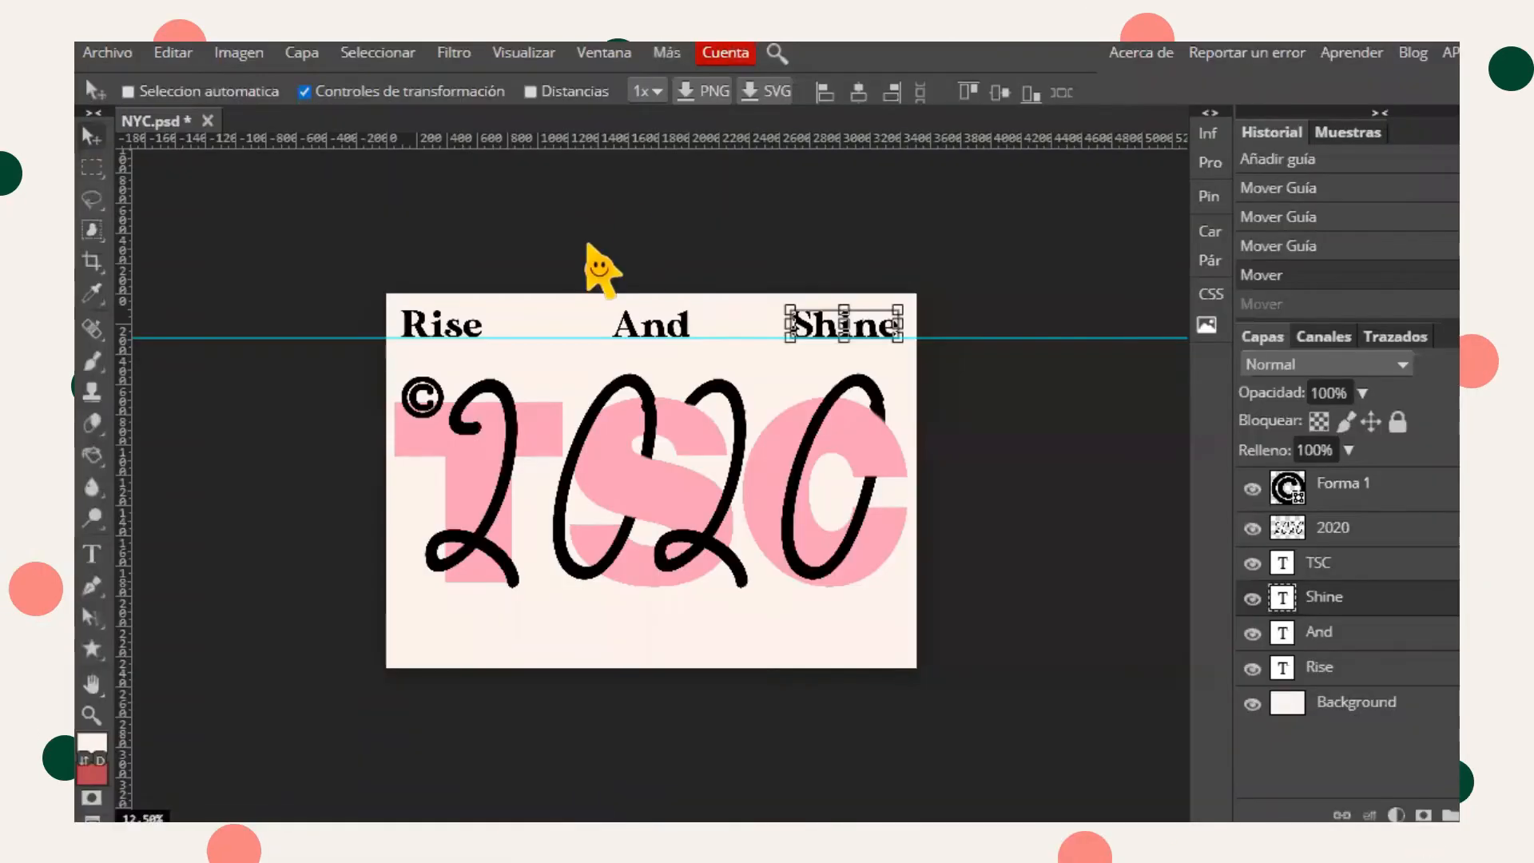
{"action": "left_click_drag", "start_coordinate": [665, 332], "coordinate": [673, 331]}
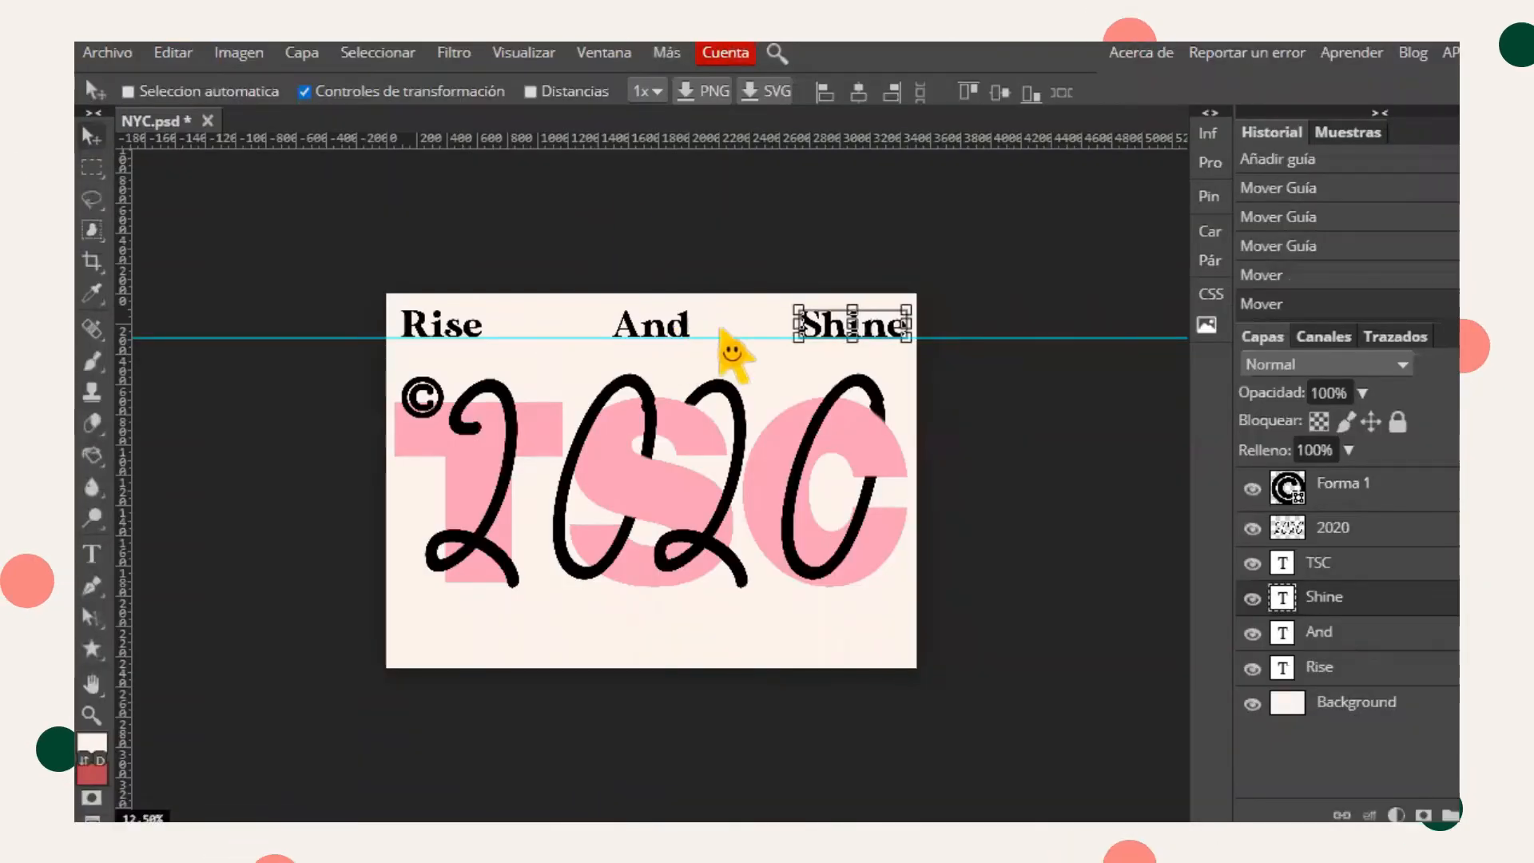
- Draw a smiley face custom shape between Rise and And
{"action": "left_click", "coordinate": [91, 648]}
{"action": "left_click_drag", "start_coordinate": [519, 317], "coordinate": [558, 341]}
{"action": "left_click", "coordinate": [1052, 94]}
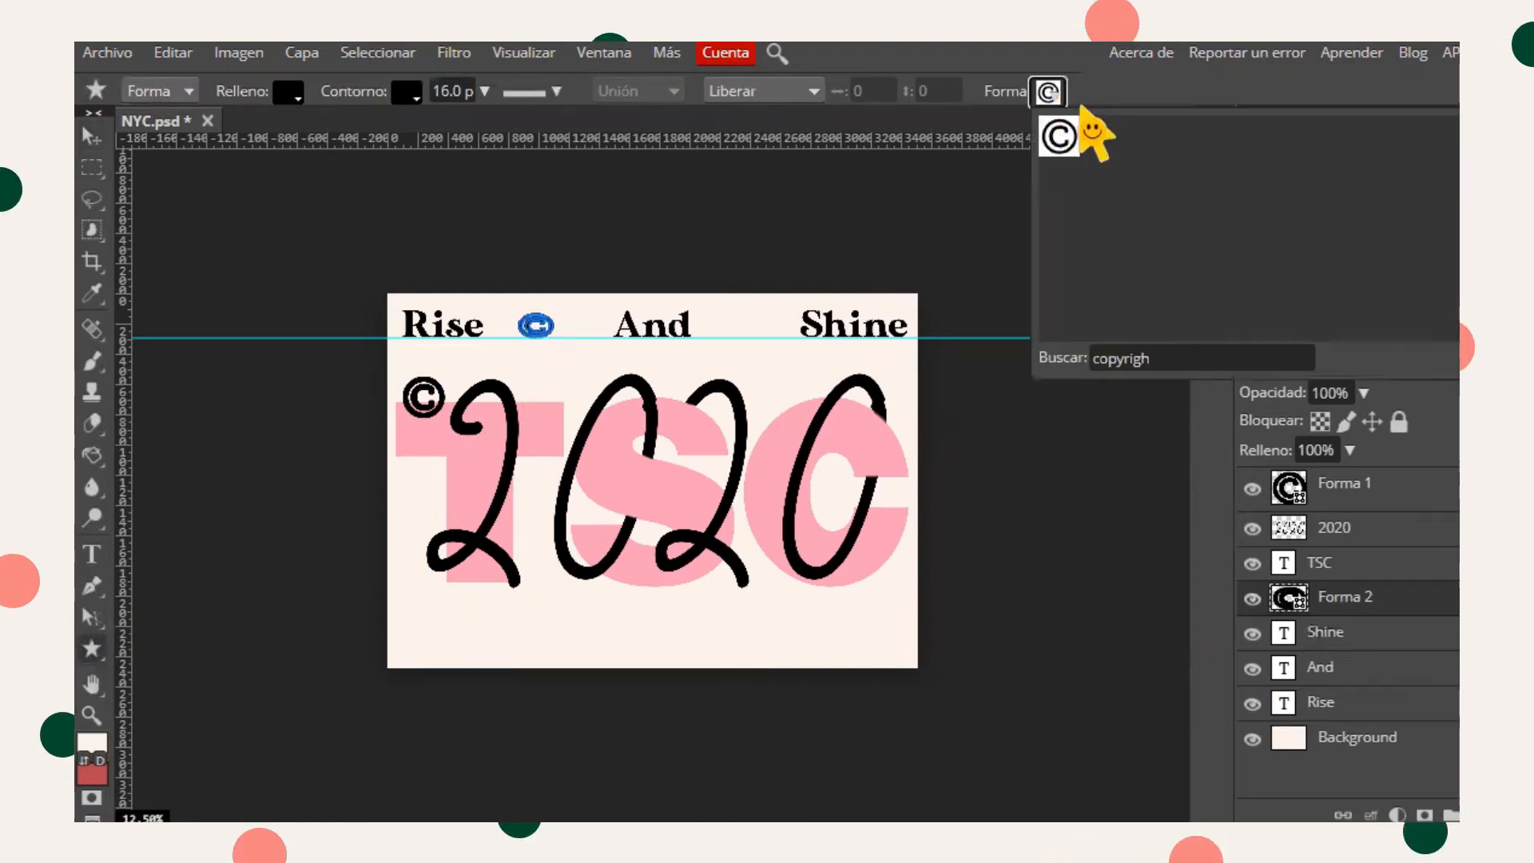
{"action": "left_click", "coordinate": [1141, 365]}
{"action": "key", "text": "BackSpace"}
{"action": "key", "text": "BackSpace"}
{"action": "key", "text": "BackSpace"}
{"action": "key", "text": "BackSpace"}
{"action": "key", "text": "BackSpace"}
{"action": "key", "text": "BackSpace"}
{"action": "key", "text": "BackSpace"}
{"action": "key", "text": "BackSpace"}
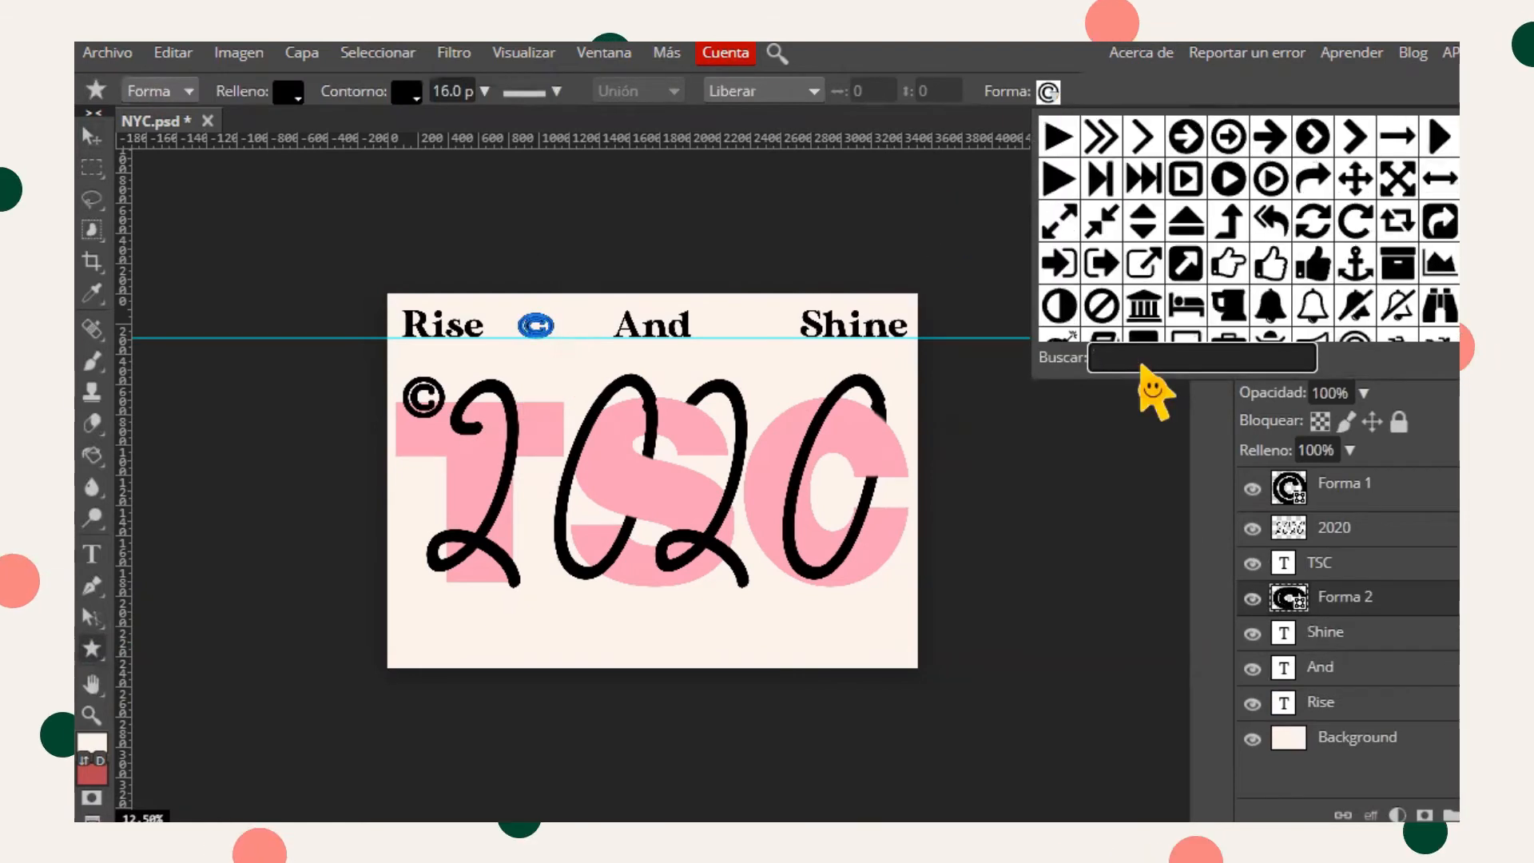
{"action": "scroll", "coordinate": [1249, 226], "scroll_direction": "down", "scroll_amount": 10}
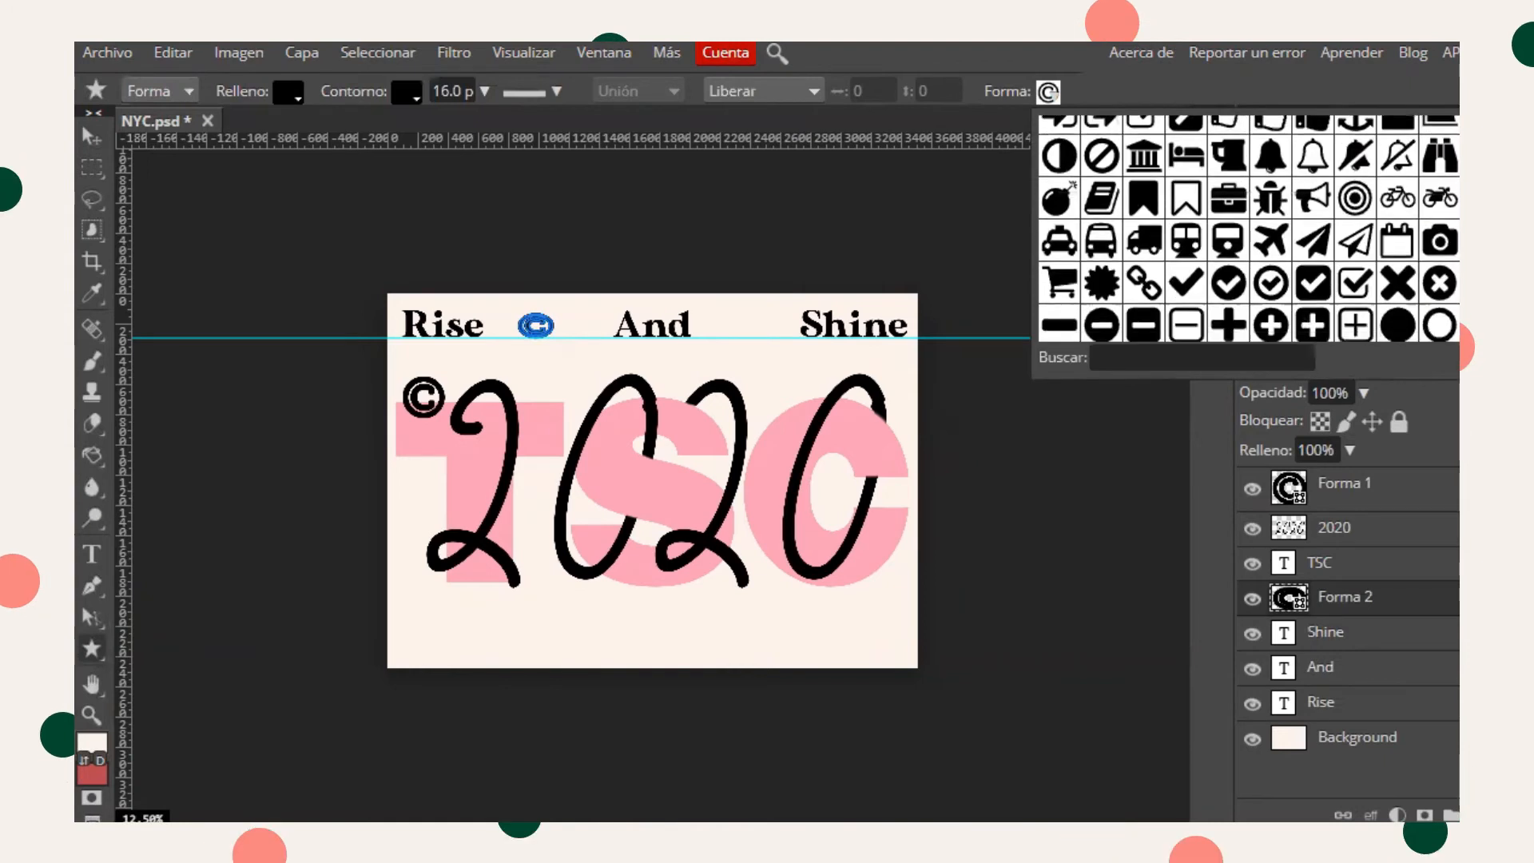
{"action": "scroll", "coordinate": [1250, 226], "scroll_direction": "down", "scroll_amount": 5}
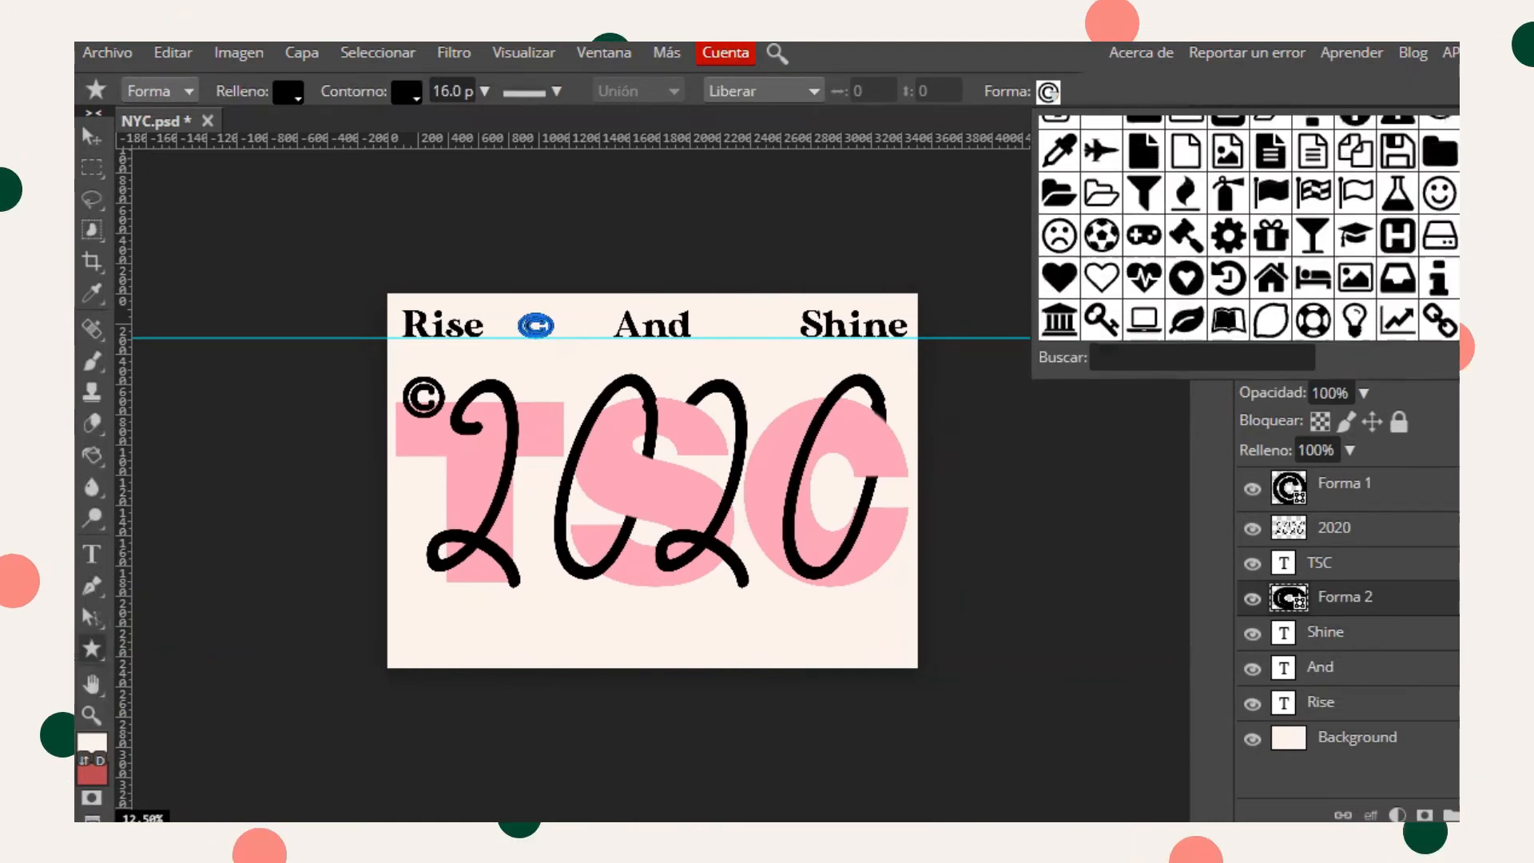
{"action": "scroll", "coordinate": [1249, 226], "scroll_direction": "down", "scroll_amount": 5}
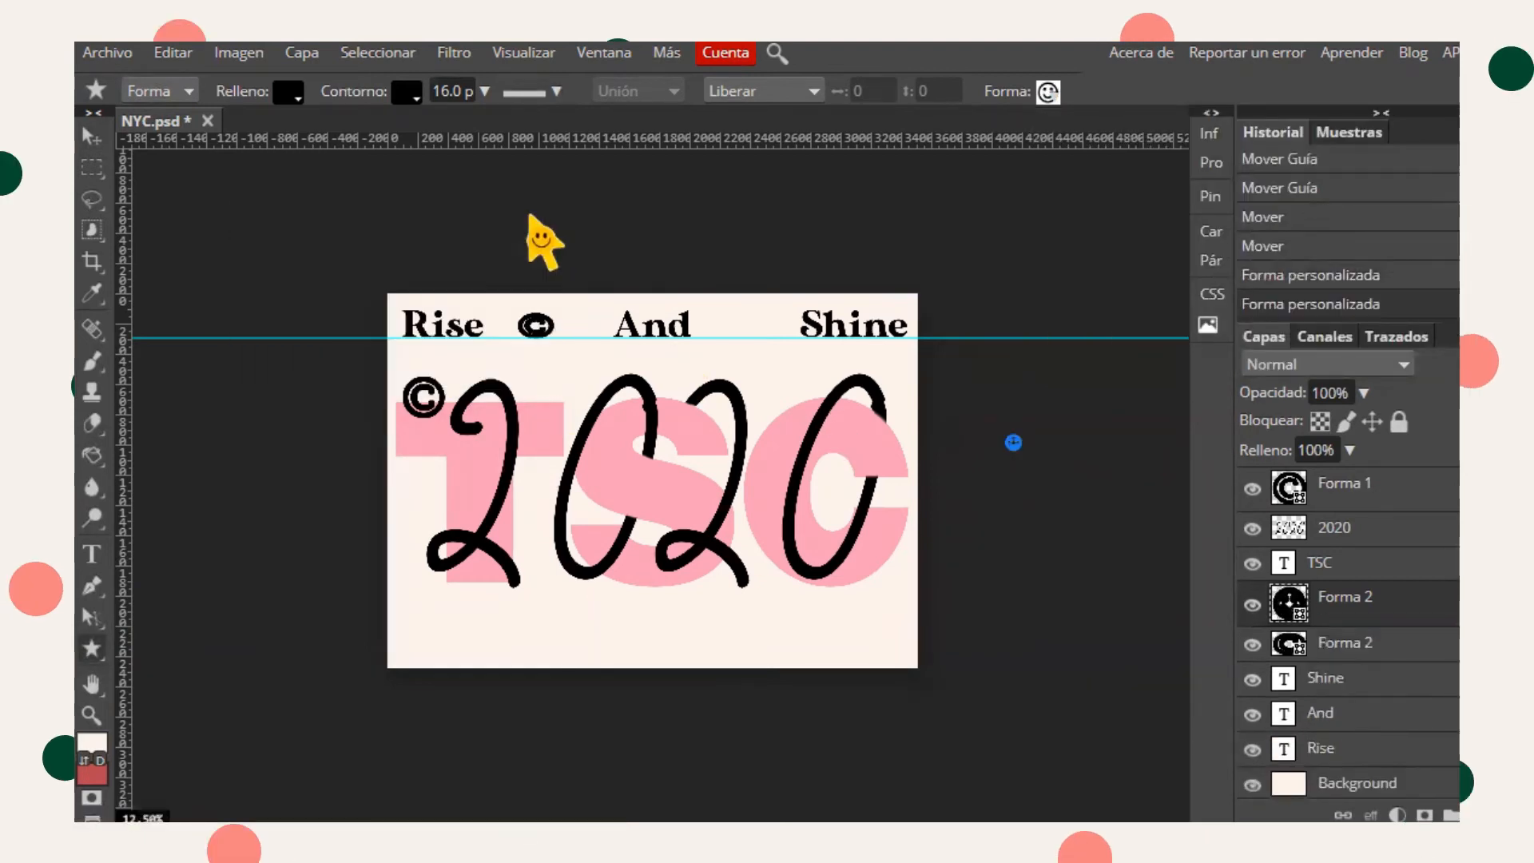
{"action": "key", "text": "ctrl+z"}
{"action": "key", "text": "ctrl+z"}
{"action": "left_click_drag", "start_coordinate": [519, 308], "coordinate": [558, 342]}
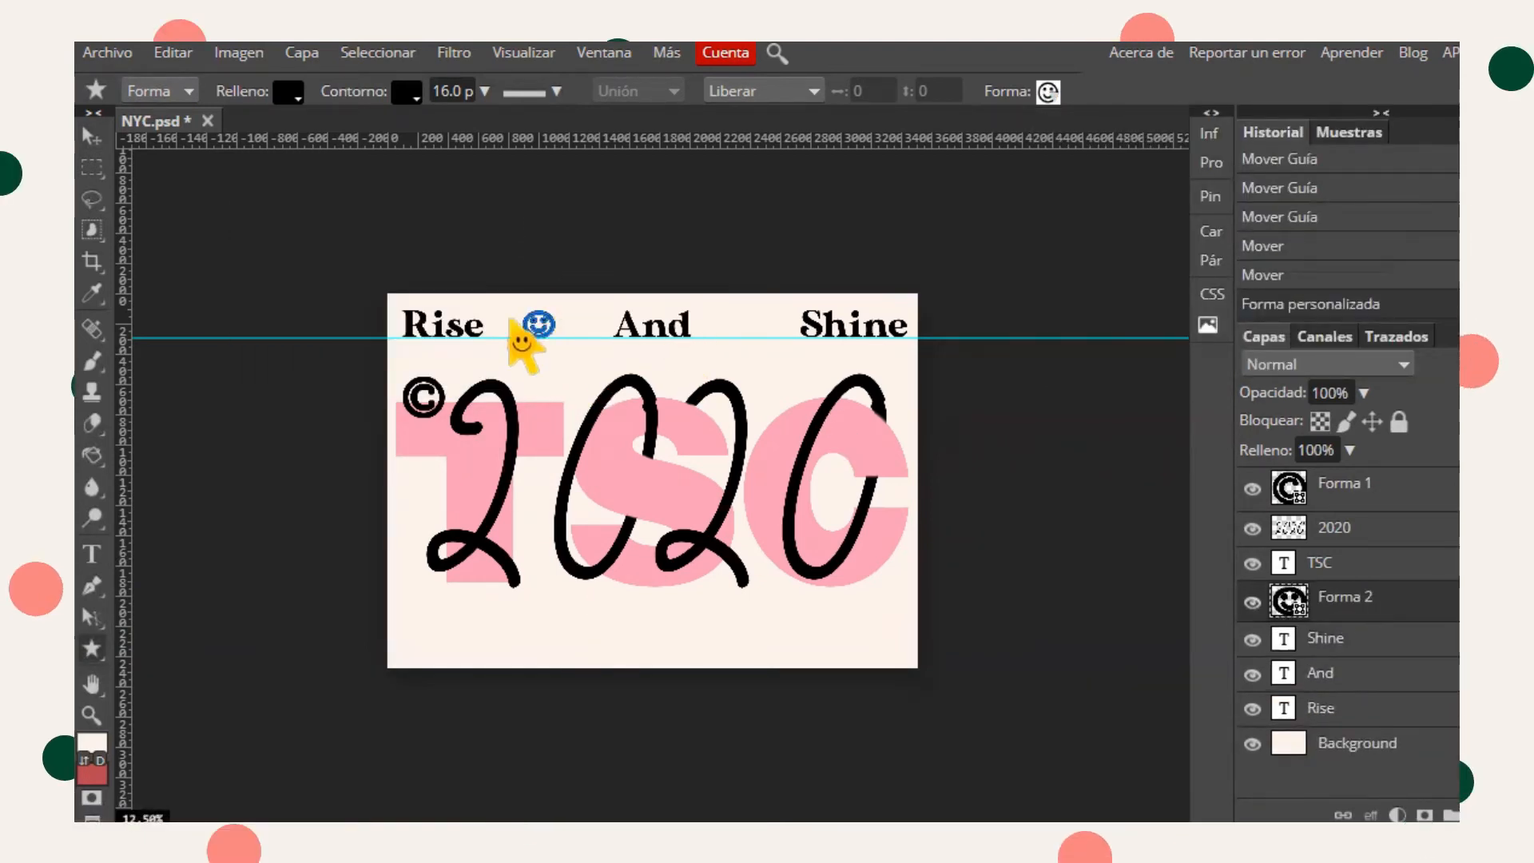
- Resize and reposition the smiley with Free Transform
{"action": "key", "text": "v"}
{"action": "key", "text": "ctrl+t"}
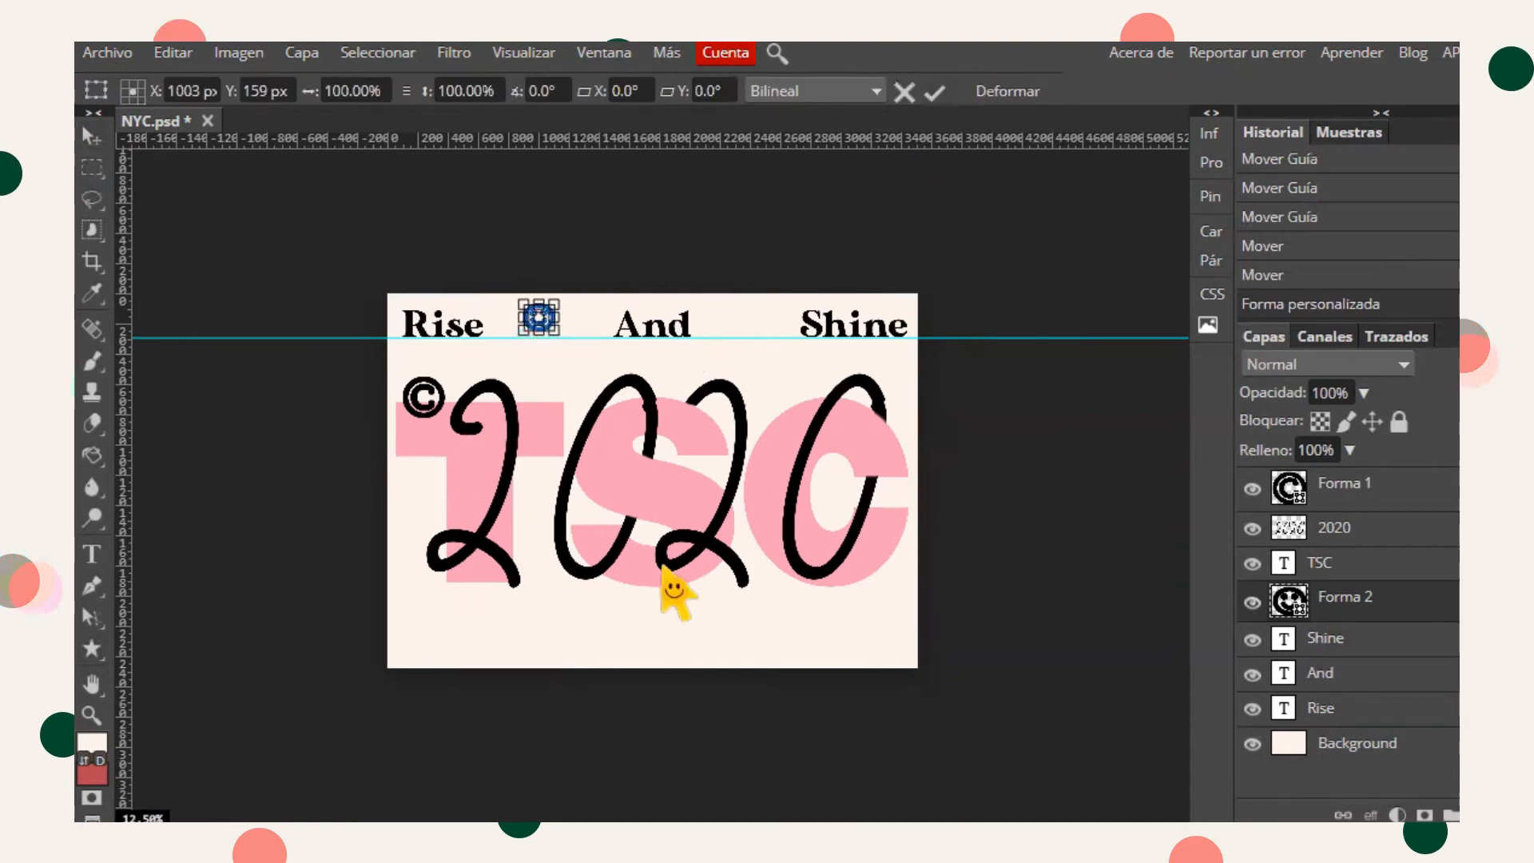
{"action": "left_click", "coordinate": [1423, 756]}
{"action": "left_click", "coordinate": [1351, 601]}
{"action": "left_click", "coordinate": [92, 649]}
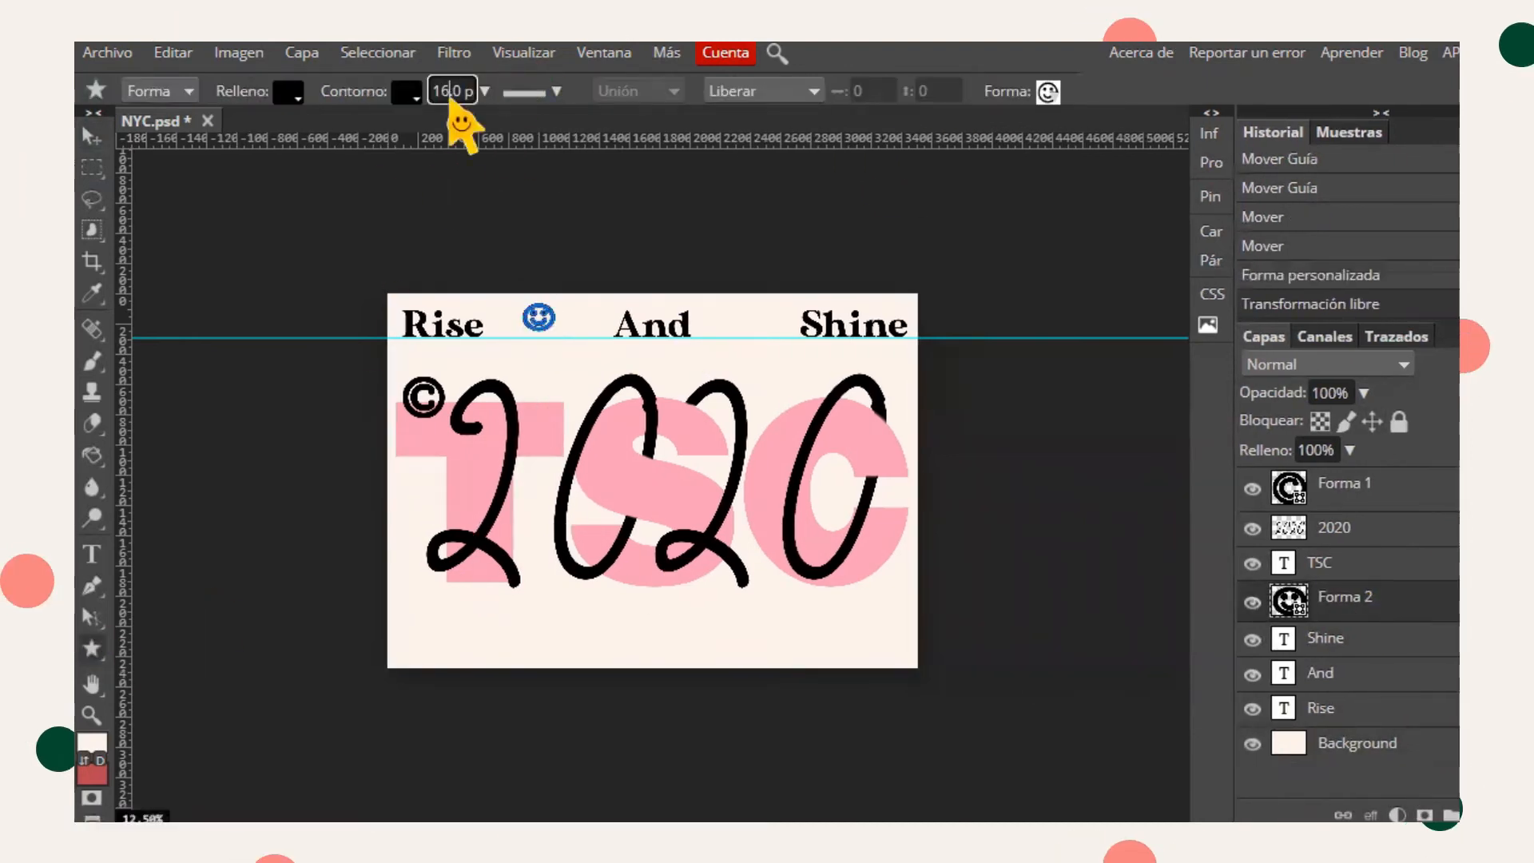
{"action": "left_click", "coordinate": [453, 90]}
{"action": "key", "text": "v"}
{"action": "key", "text": "ctrl+t"}
{"action": "mouse_move", "coordinate": [523, 328]}
{"action": "left_mouse_down"}
{"action": "mouse_move", "coordinate": [529, 314]}
{"action": "mouse_move", "coordinate": [531, 327]}
{"action": "left_mouse_up"}
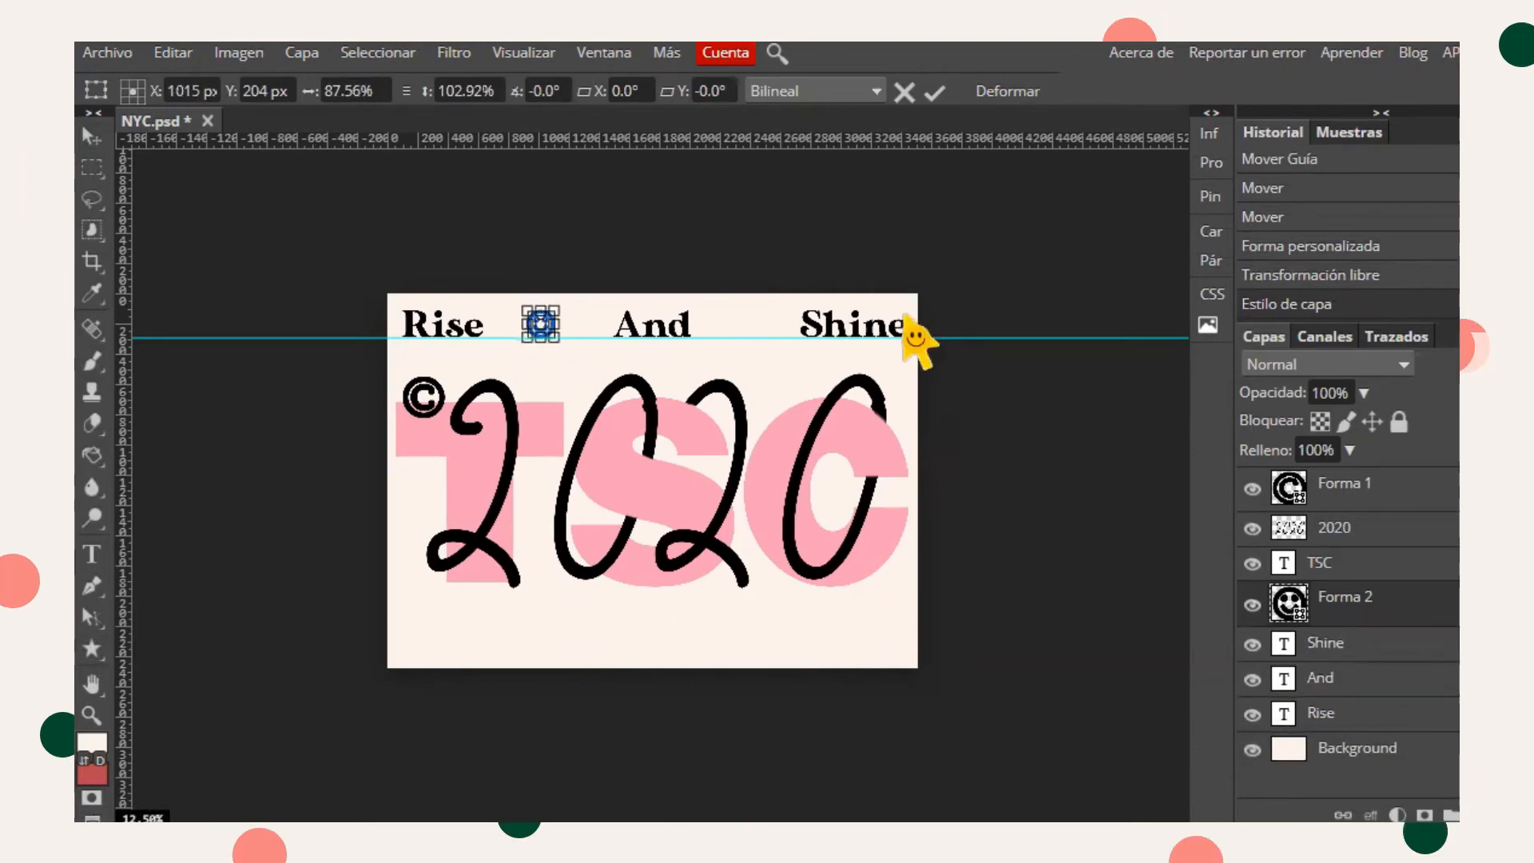
{"action": "left_click", "coordinate": [1415, 749]}
- Set the smiley shape's stroke width to 8 pt
{"action": "left_click", "coordinate": [92, 715]}
{"action": "left_click", "coordinate": [376, 92]}
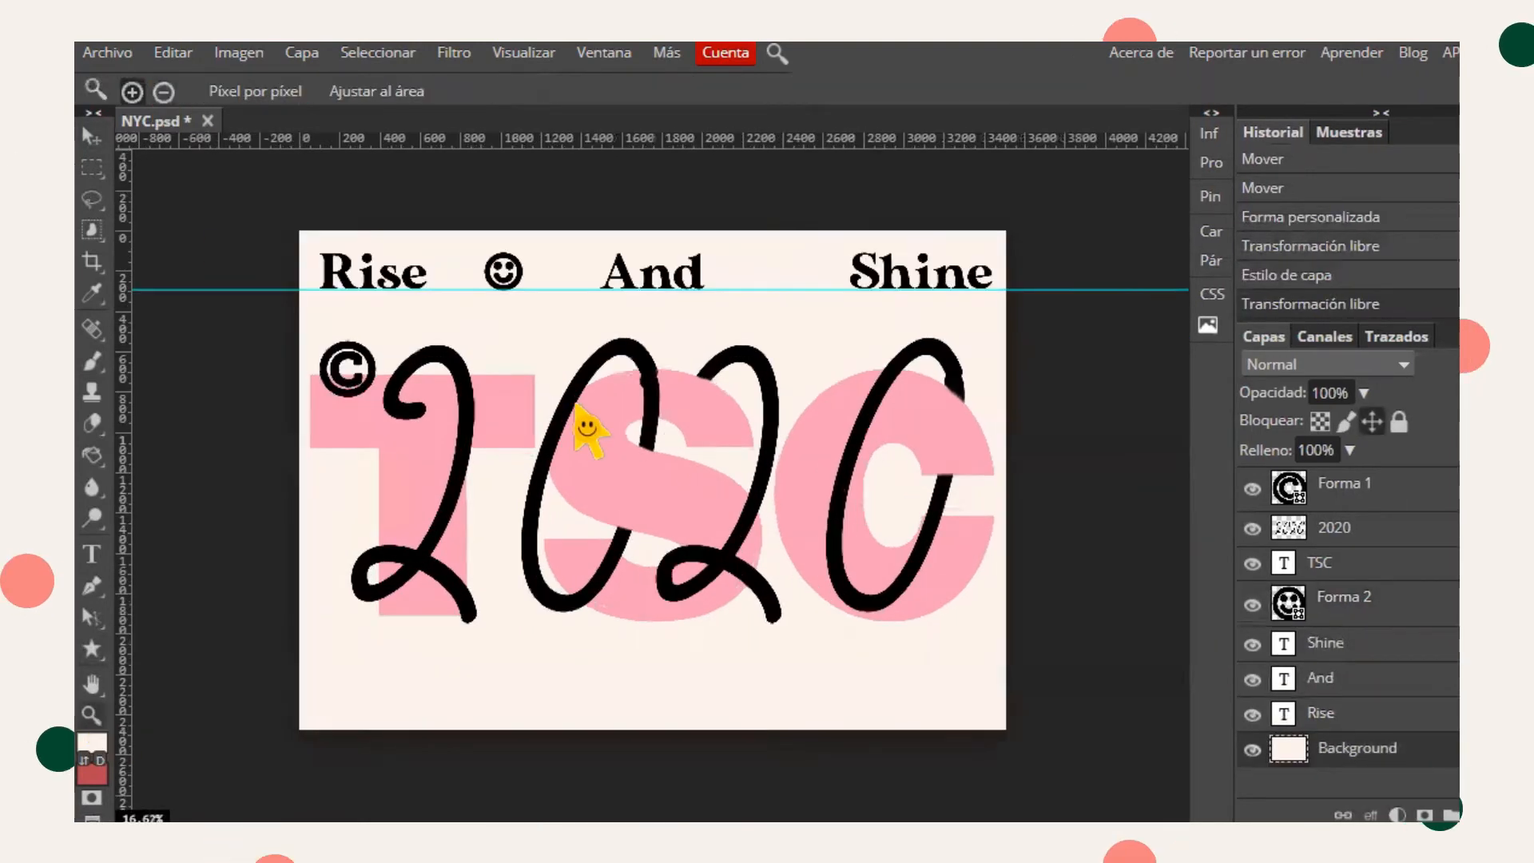
{"action": "left_click", "coordinate": [574, 406]}
{"action": "left_click", "coordinate": [1351, 600]}
{"action": "left_click", "coordinate": [92, 649]}
{"action": "left_click", "coordinate": [447, 91]}
{"action": "type", "text": "00 p"}
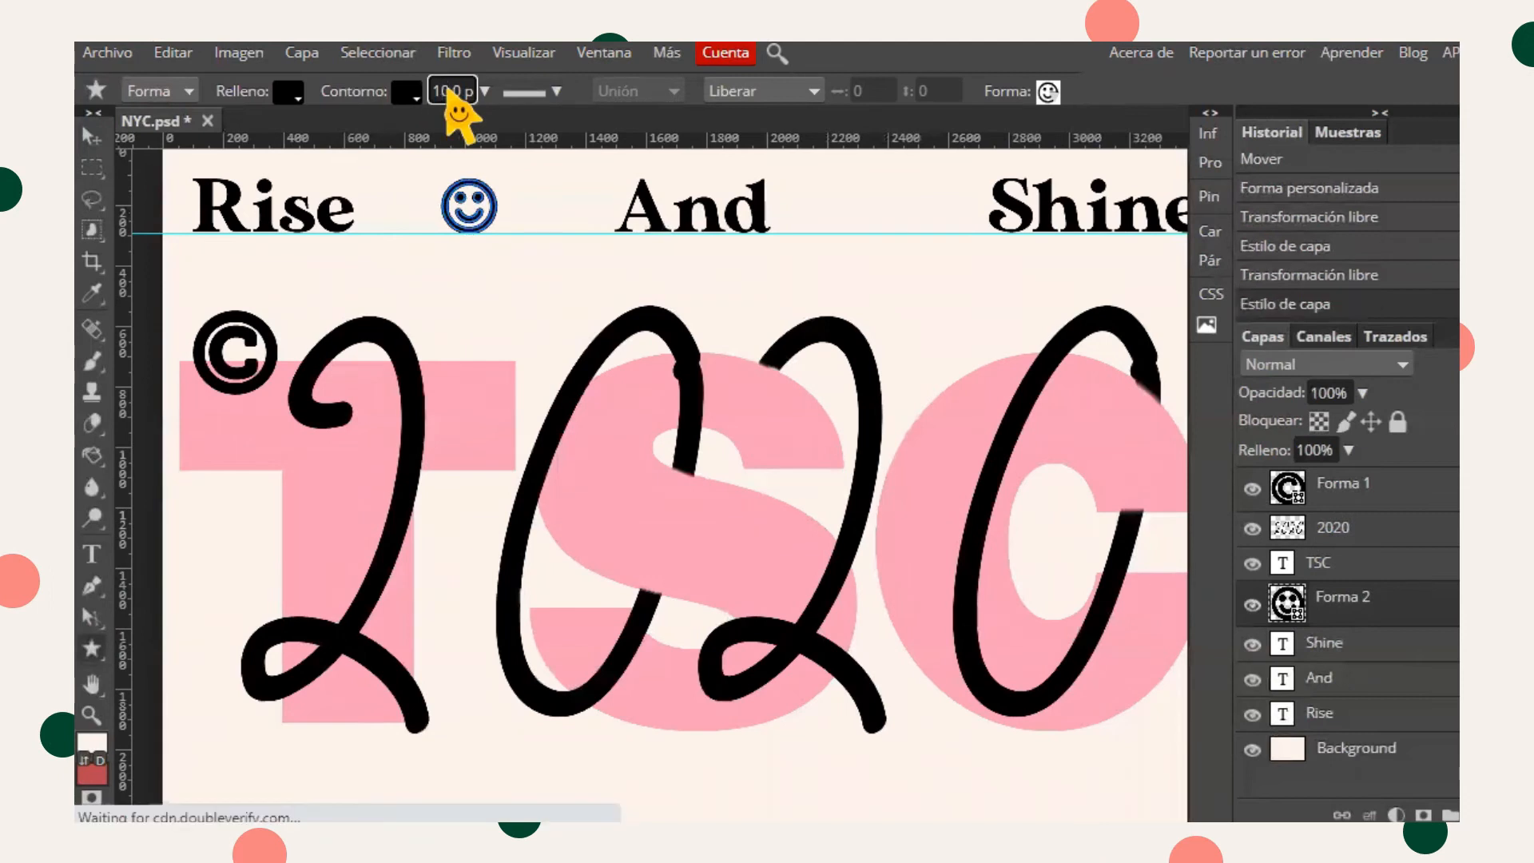
{"action": "key", "text": "BackSpace"}
{"action": "key", "text": "BackSpace"}
{"action": "type", "text": "8"}
{"action": "left_click", "coordinate": [533, 459]}
{"action": "left_click", "coordinate": [530, 215]}
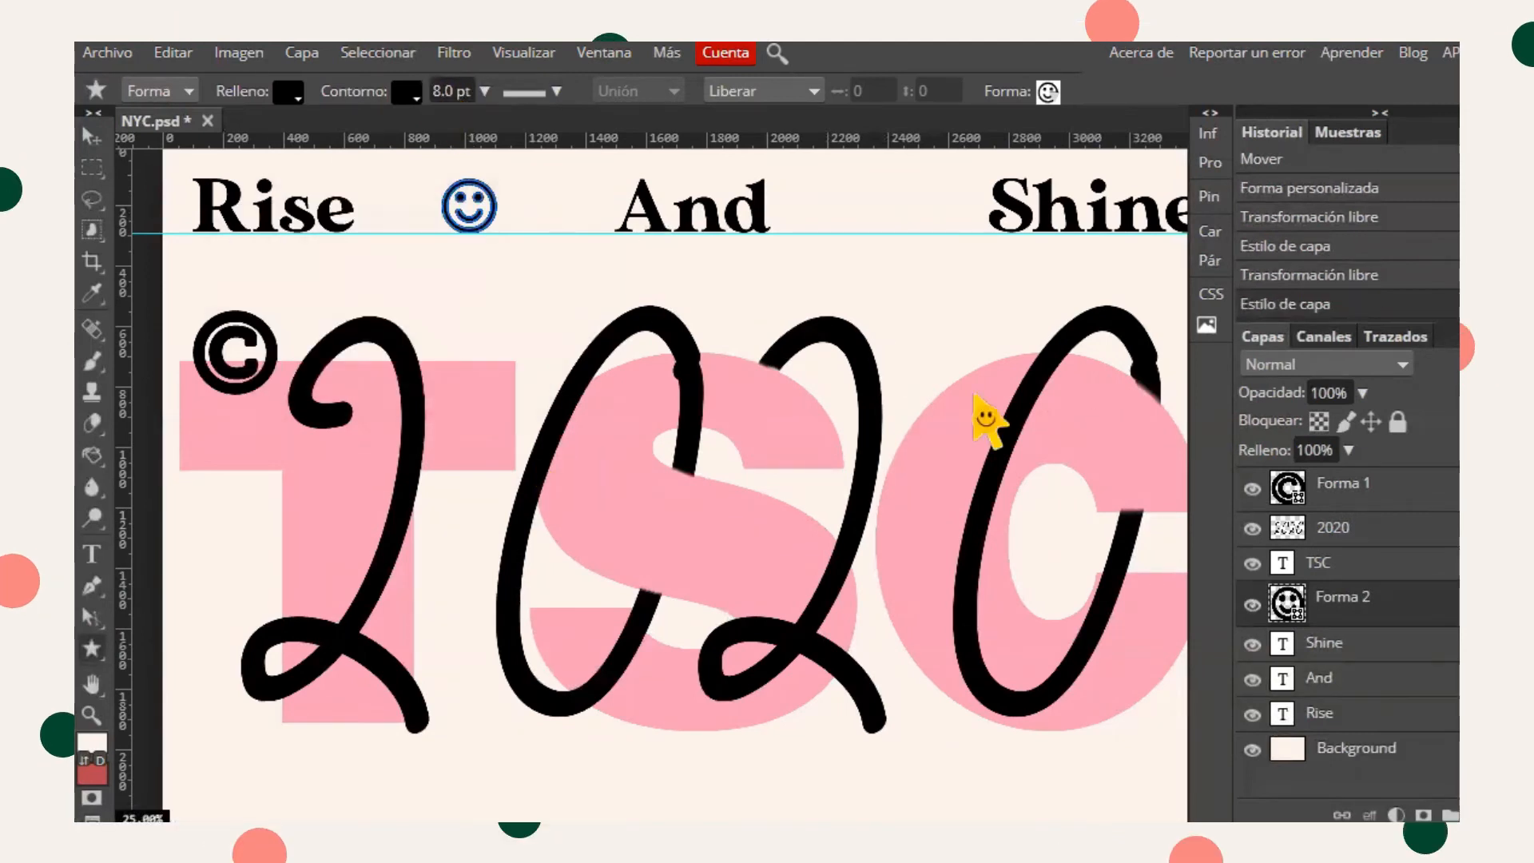
- Duplicate the smiley layer and move the copy between And and Shine
{"action": "right_click", "coordinate": [1415, 607]}
{"action": "left_click", "coordinate": [1436, 243]}
{"action": "left_click_drag", "start_coordinate": [473, 202], "coordinate": [847, 208]}
{"action": "key", "text": "ctrl+z"}
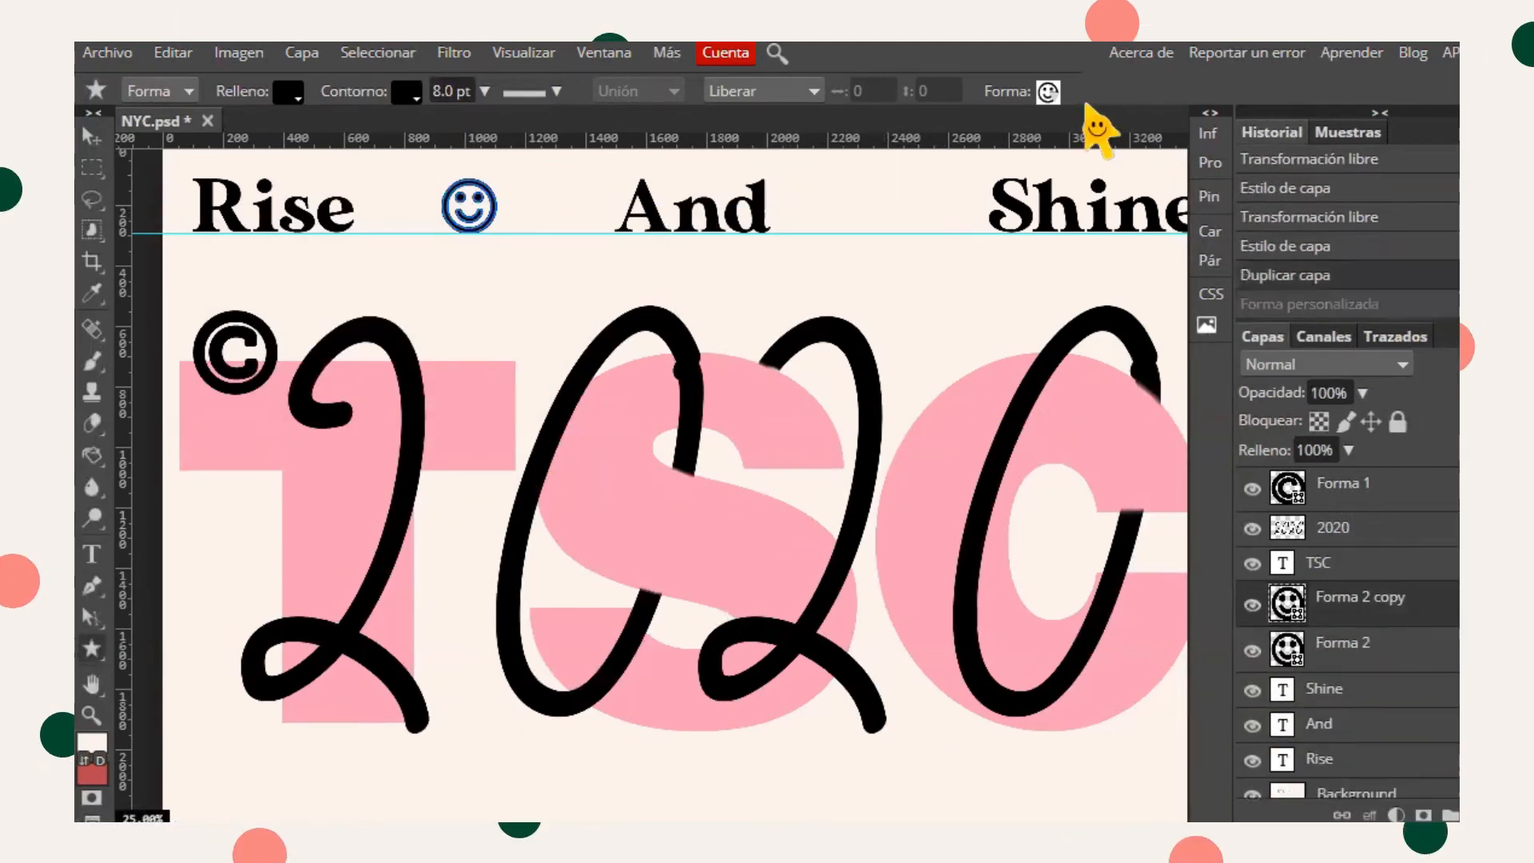
{"action": "key", "text": "v"}
{"action": "left_click_drag", "start_coordinate": [487, 209], "coordinate": [903, 215]}
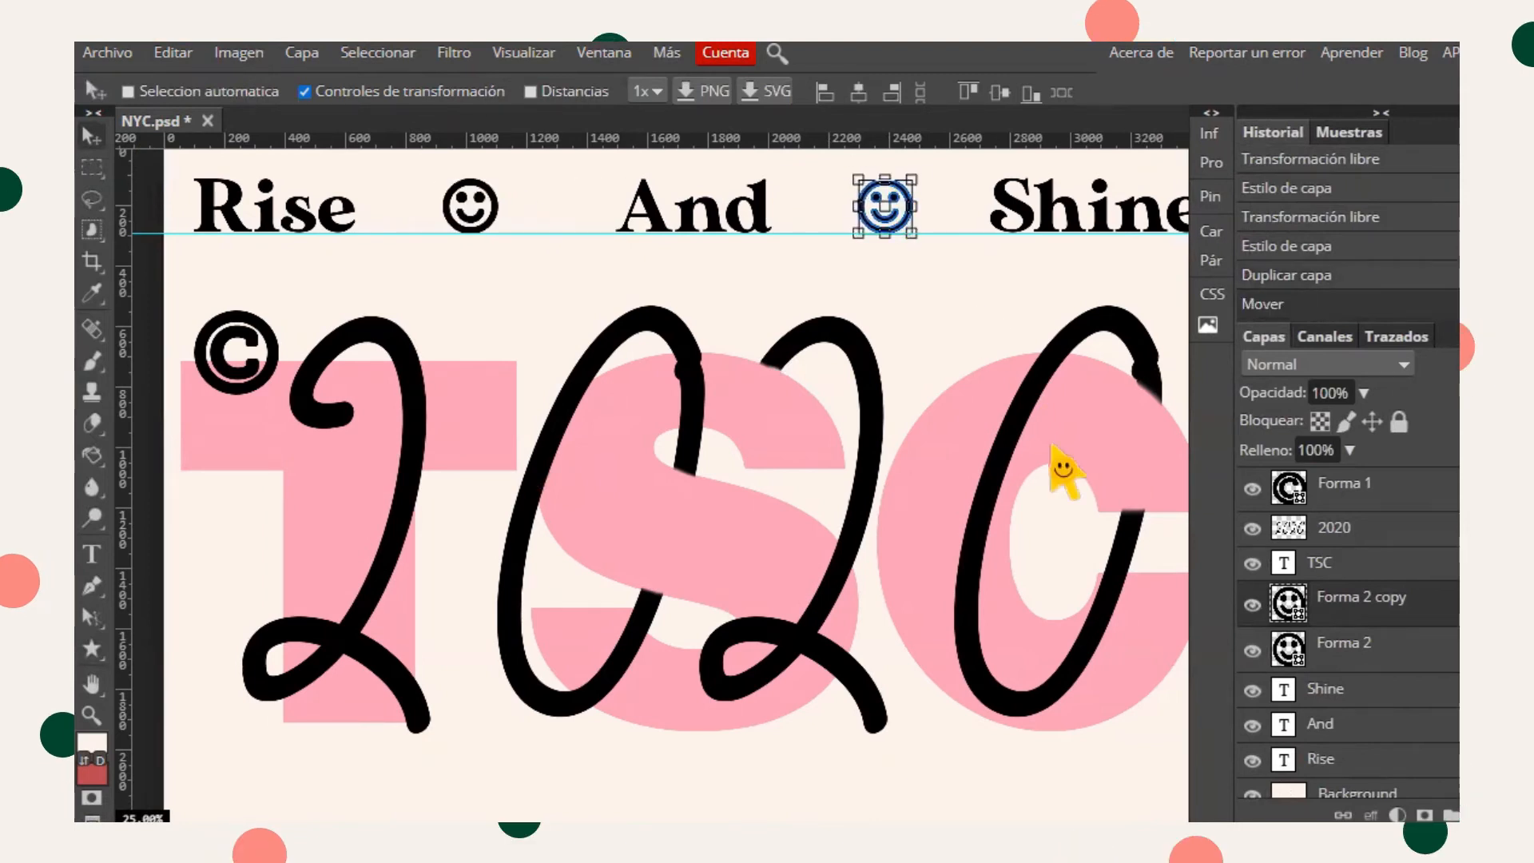
- Compare the poster with the reference design in the other browser tab
{"action": "left_click", "coordinate": [92, 715]}
{"action": "left_click", "coordinate": [159, 92]}
{"action": "left_click", "coordinate": [559, 24]}
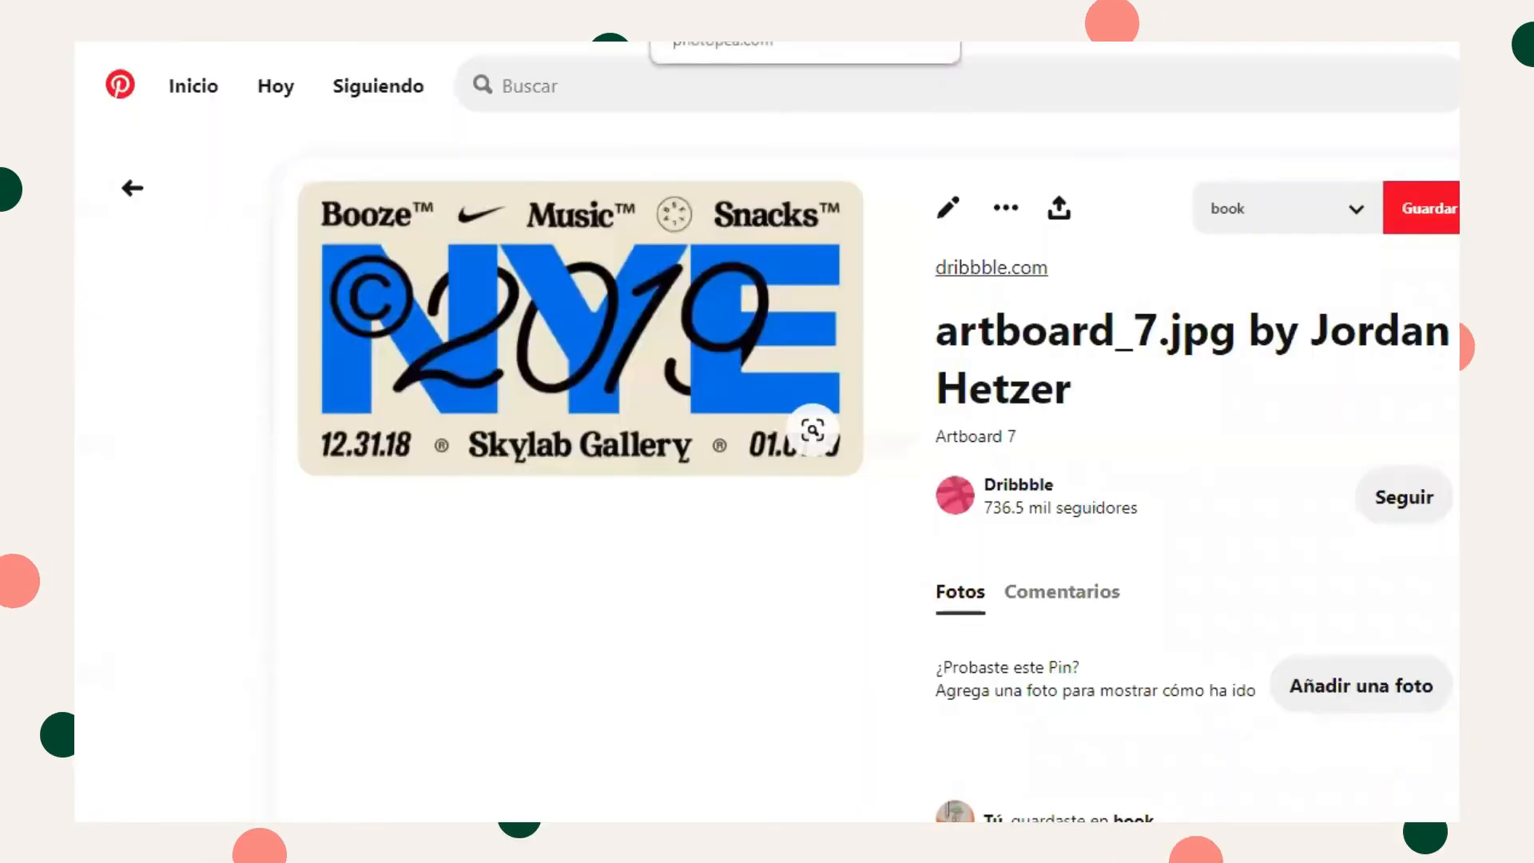
{"action": "left_click", "coordinate": [735, 24]}
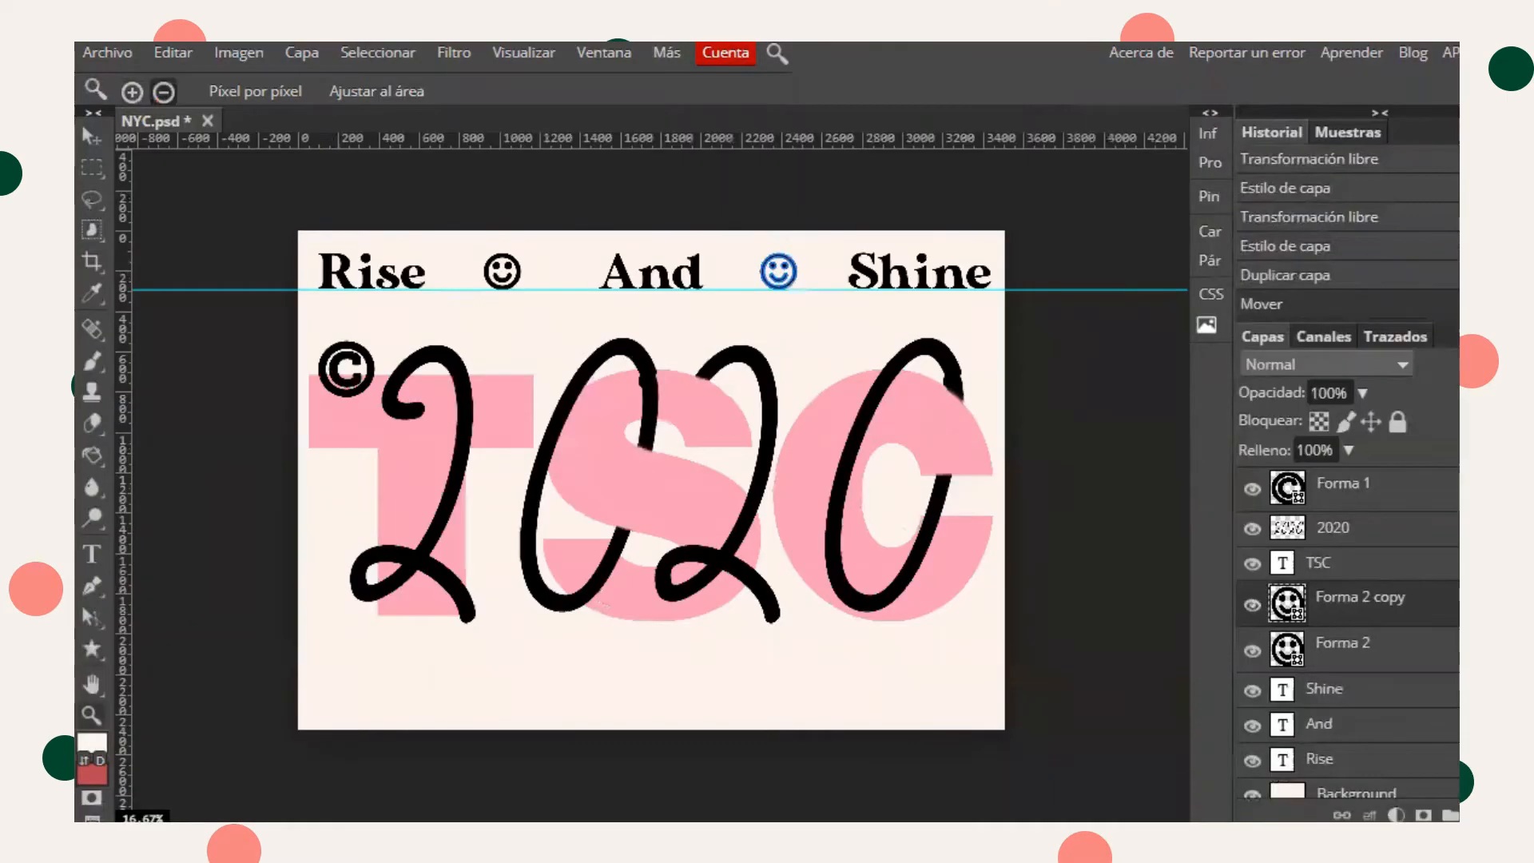
- Add the text The Sunkissed Club across the bottom of the poster and position it
{"action": "left_click", "coordinate": [92, 554]}
{"action": "left_click_drag", "start_coordinate": [459, 653], "coordinate": [984, 708]}
{"action": "type", "text": "The Sunkissed Club"}
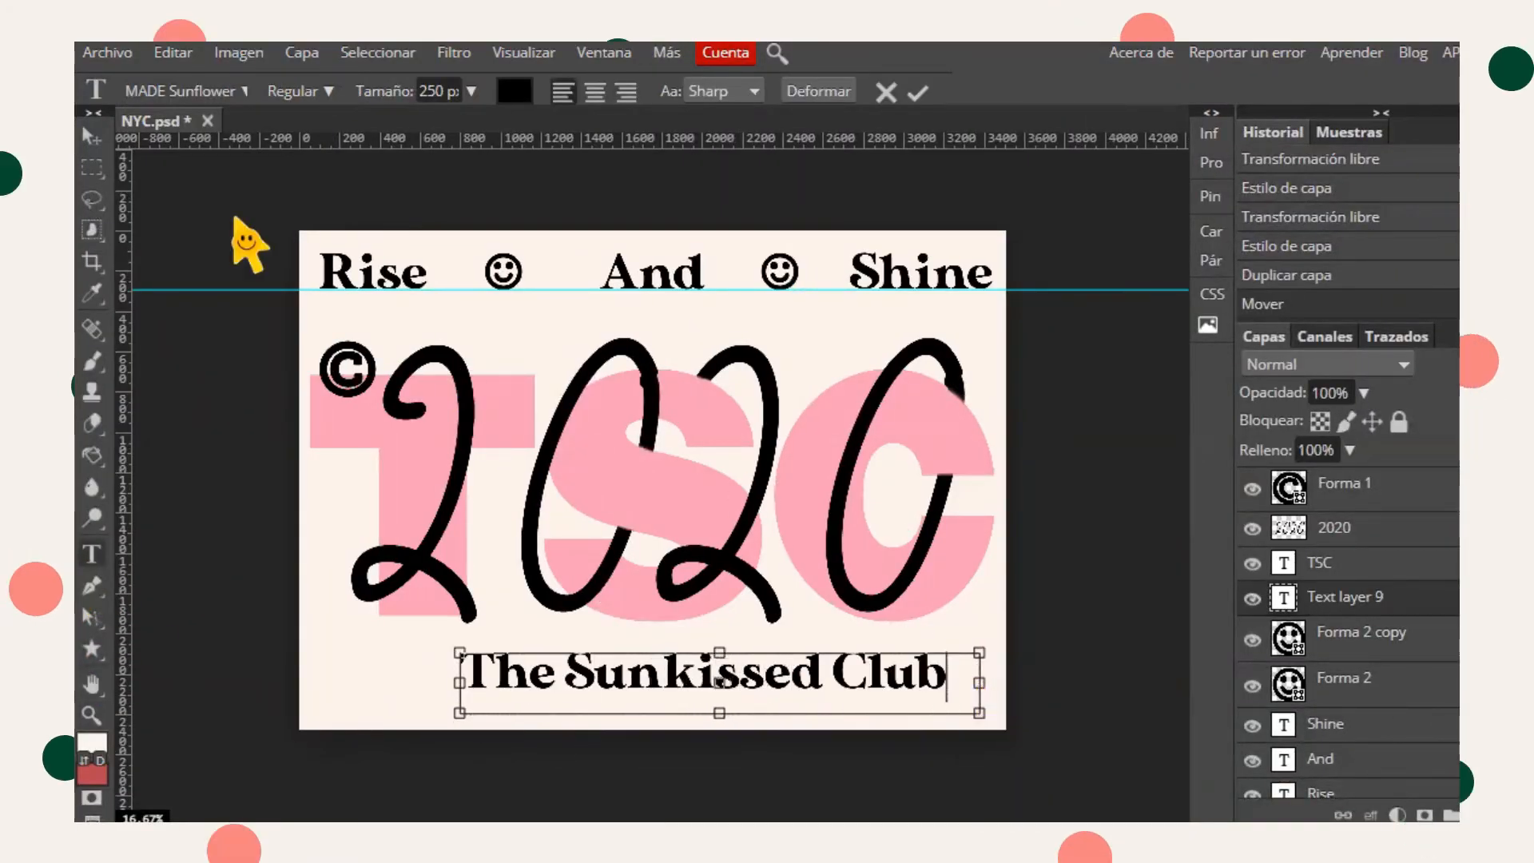
{"action": "left_click", "coordinate": [92, 137]}
{"action": "left_click_drag", "start_coordinate": [778, 662], "coordinate": [742, 669]}
- Select the top-row layers from the smiley down to Rise and move them slightly lower
{"action": "left_click", "coordinate": [1351, 649]}
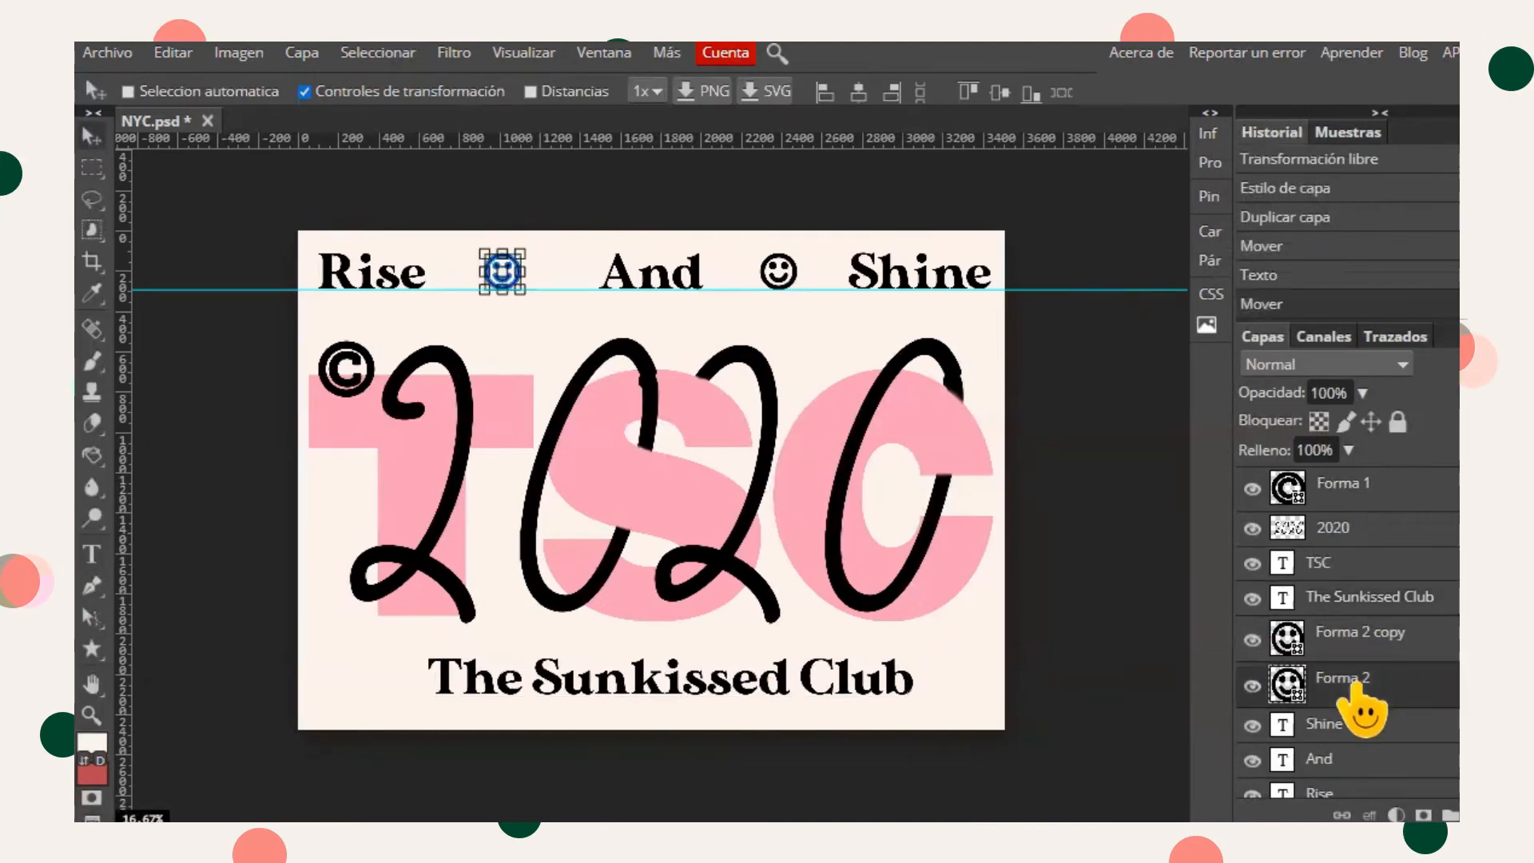
{"action": "left_click", "coordinate": [1359, 793], "text": "shift"}
{"action": "left_click_drag", "start_coordinate": [907, 272], "coordinate": [912, 289]}
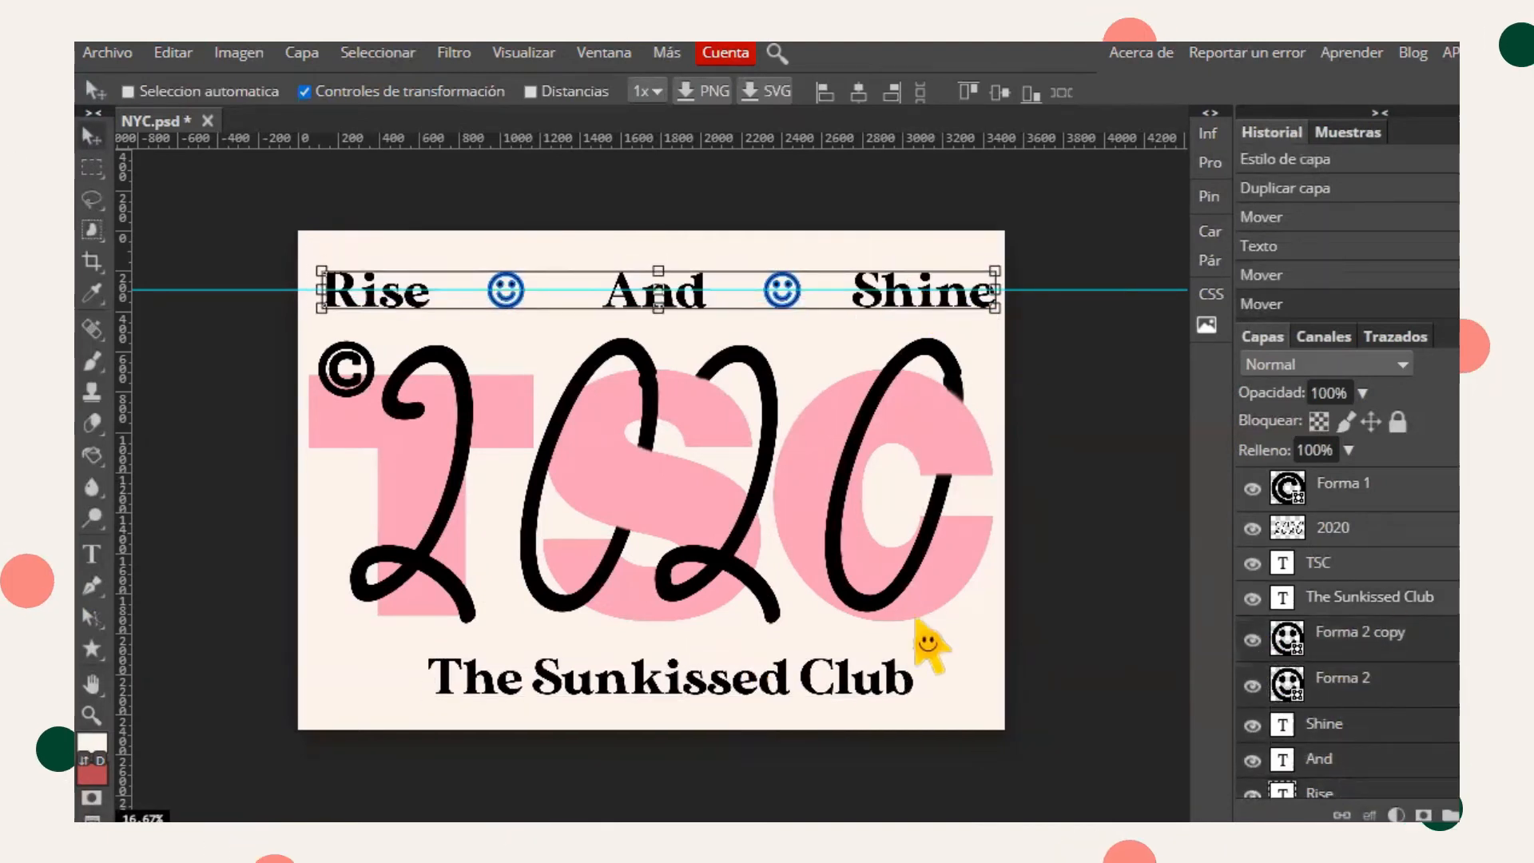
- Crop the canvas to about 3508 × 2244 px, trimming the bottom edge
{"action": "left_click", "coordinate": [92, 261]}
{"action": "left_click_drag", "start_coordinate": [301, 250], "coordinate": [1005, 713]}
{"action": "left_click", "coordinate": [994, 94]}
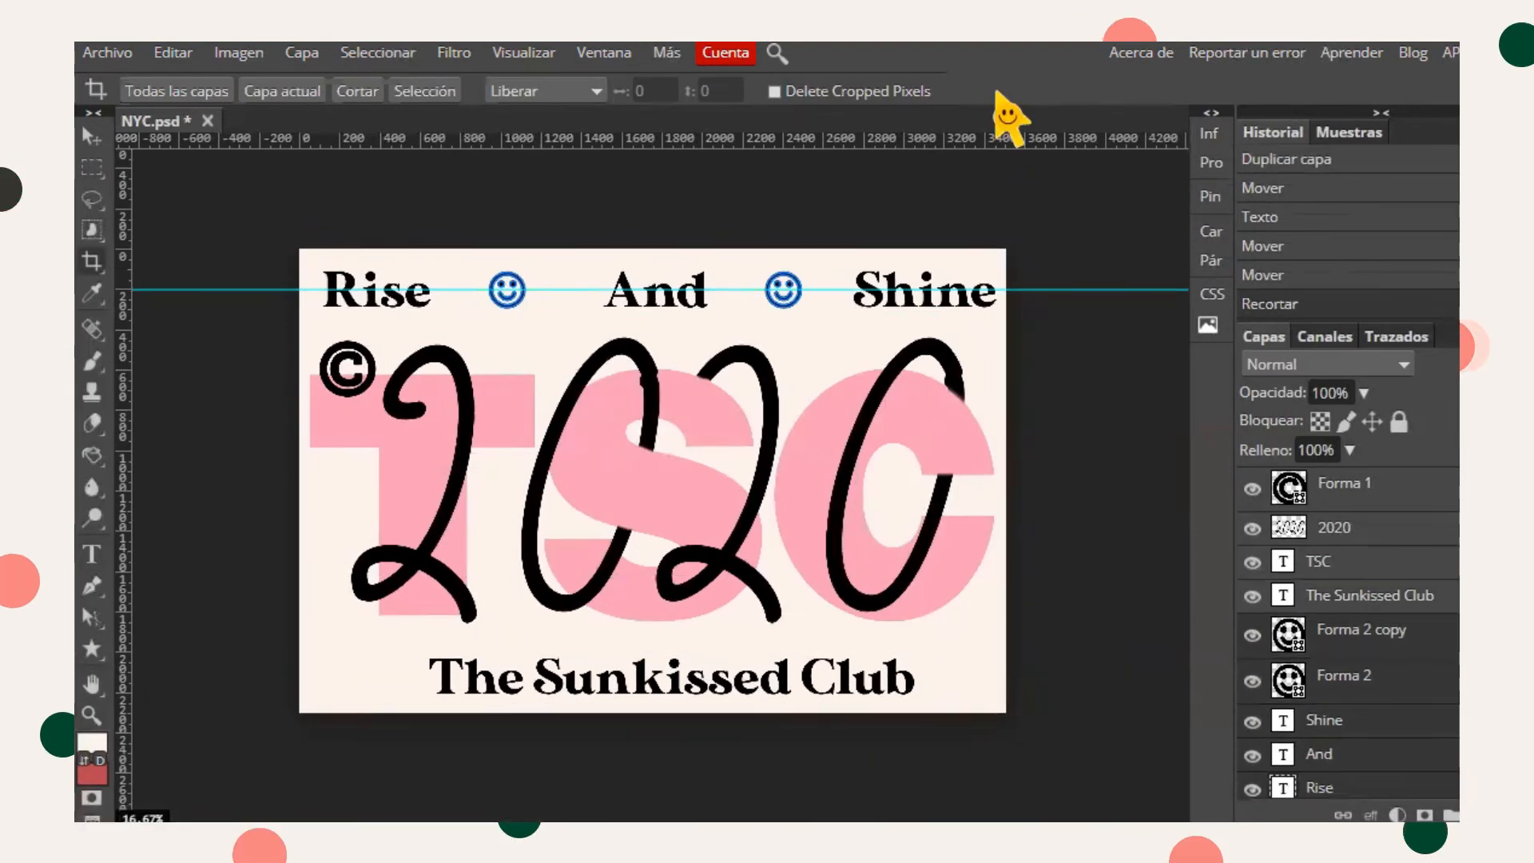
{"action": "left_click", "coordinate": [300, 256]}
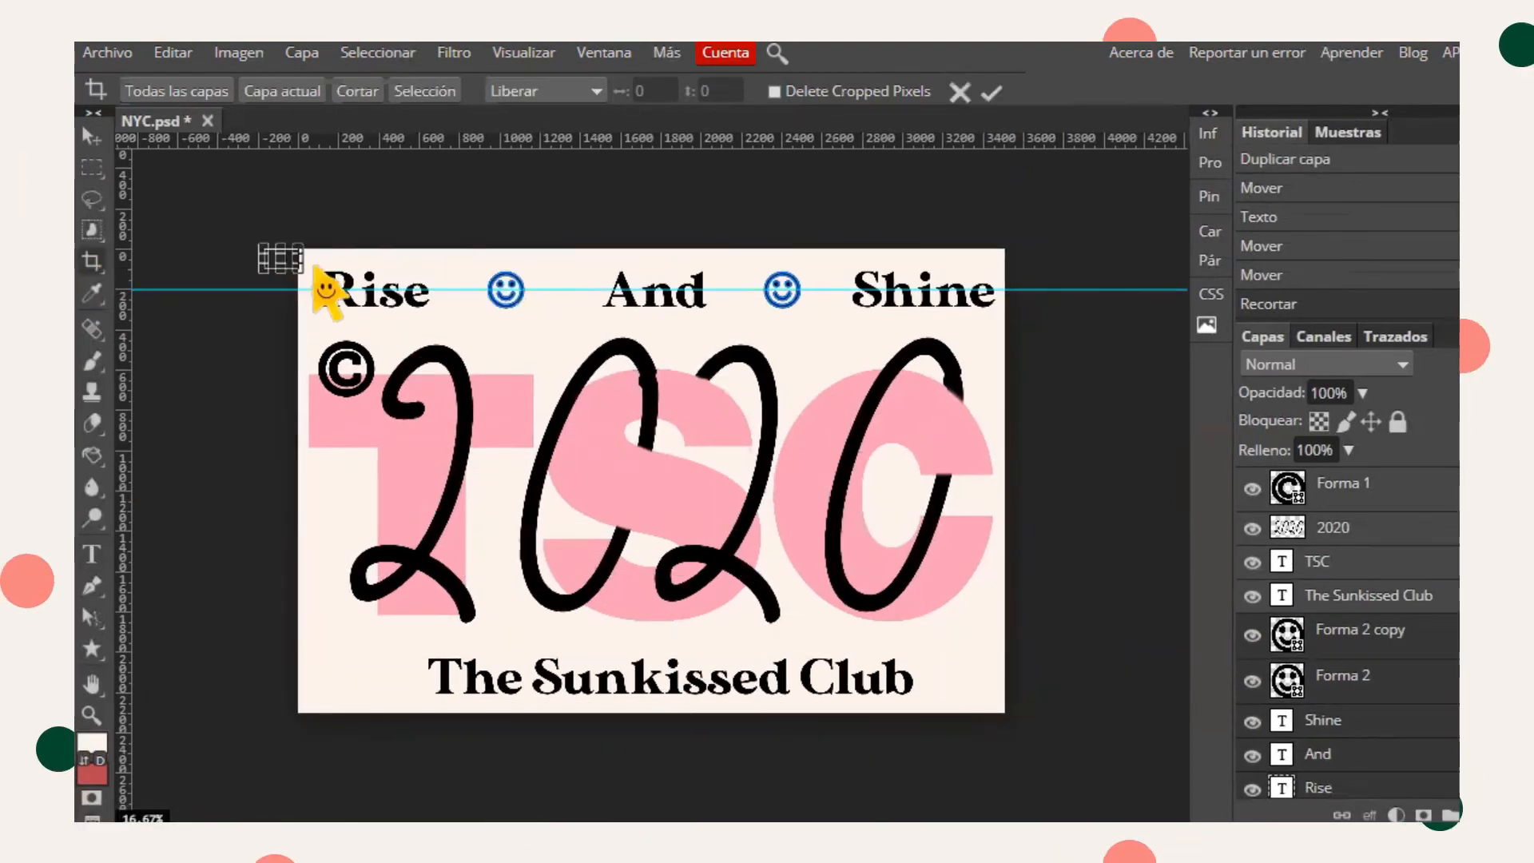
{"action": "key", "text": "ctrl+z"}
{"action": "left_click_drag", "start_coordinate": [299, 259], "coordinate": [499, 440]}
{"action": "left_click_drag", "start_coordinate": [1027, 723], "coordinate": [1027, 703]}
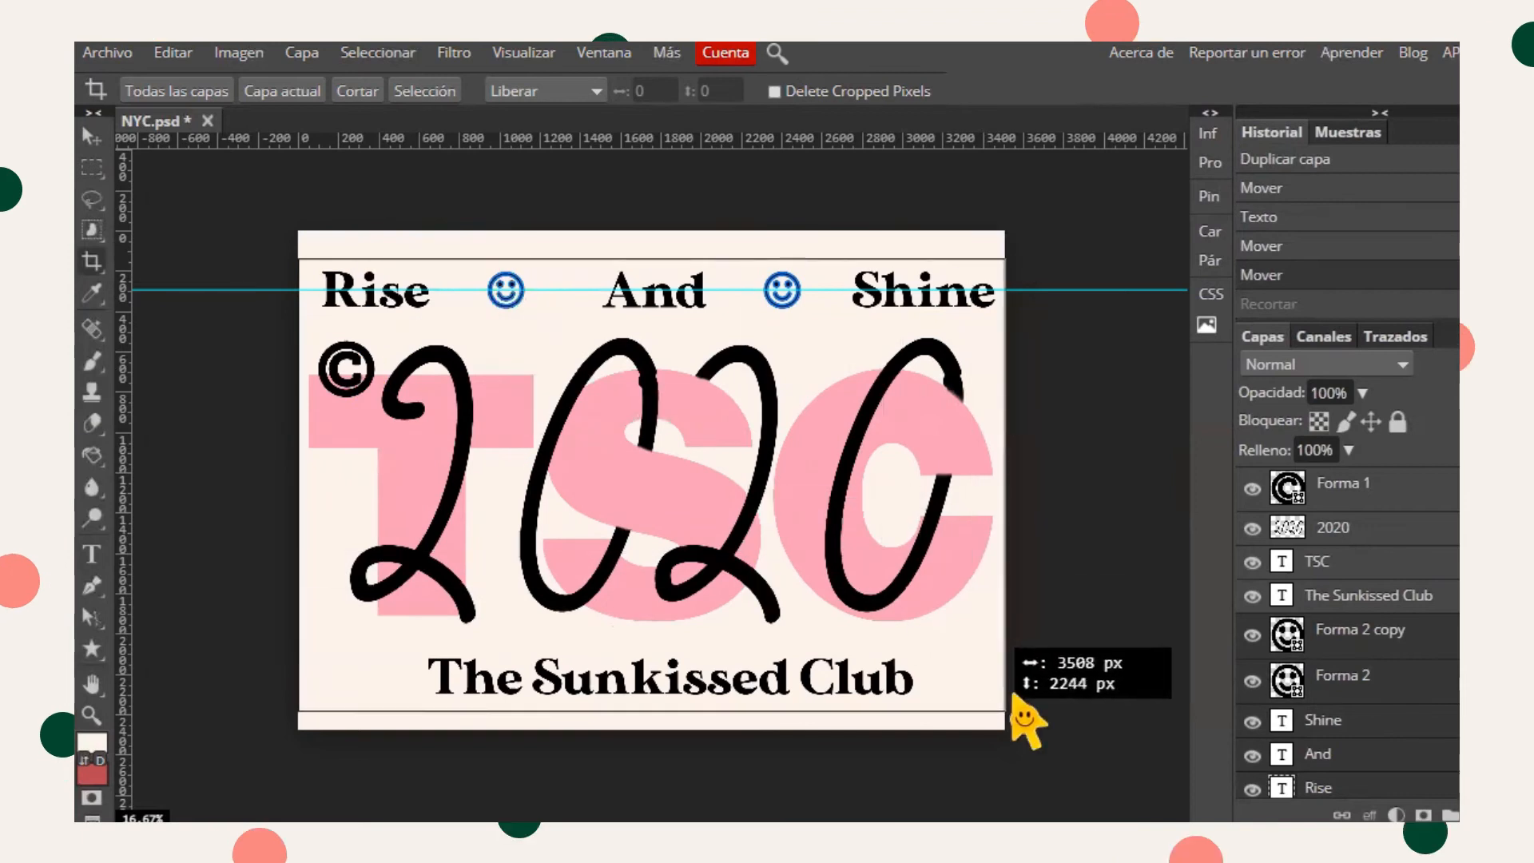
{"action": "key", "text": "Return"}
- Nudge The Sunkissed Club text slightly to the left
{"action": "left_click", "coordinate": [1365, 589]}
{"action": "left_click_drag", "start_coordinate": [708, 681], "coordinate": [695, 678]}
{"action": "left_click", "coordinate": [959, 92]}
- Draw a star custom shape to the left of The Sunkissed Club
{"action": "left_click", "coordinate": [92, 136]}
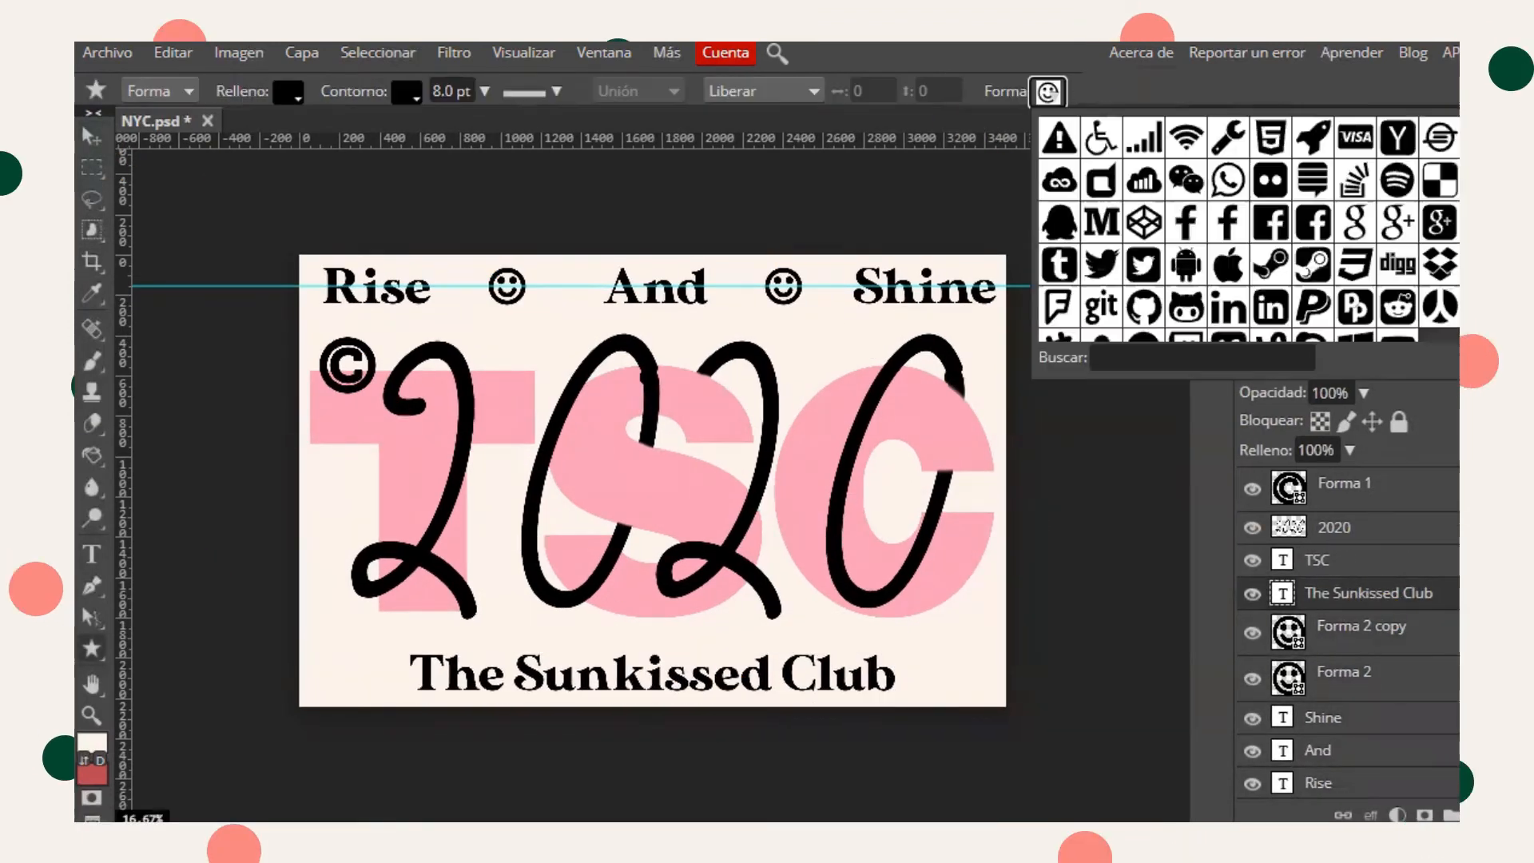
{"action": "scroll", "coordinate": [1223, 239], "scroll_direction": "down", "scroll_amount": 5}
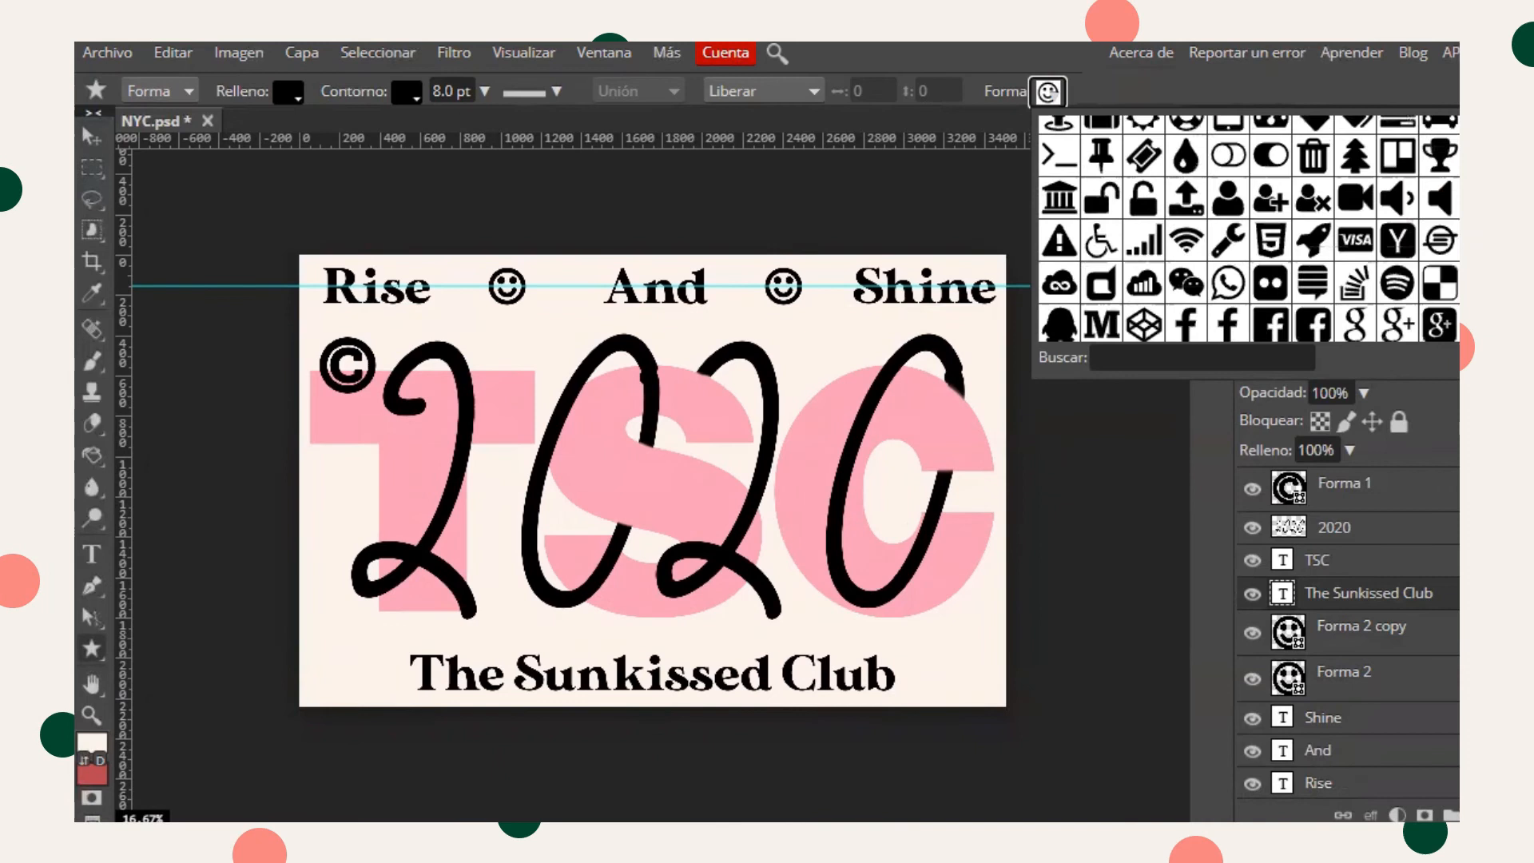
{"action": "left_click", "coordinate": [1218, 235]}
{"action": "left_click_drag", "start_coordinate": [323, 651], "coordinate": [359, 689]}
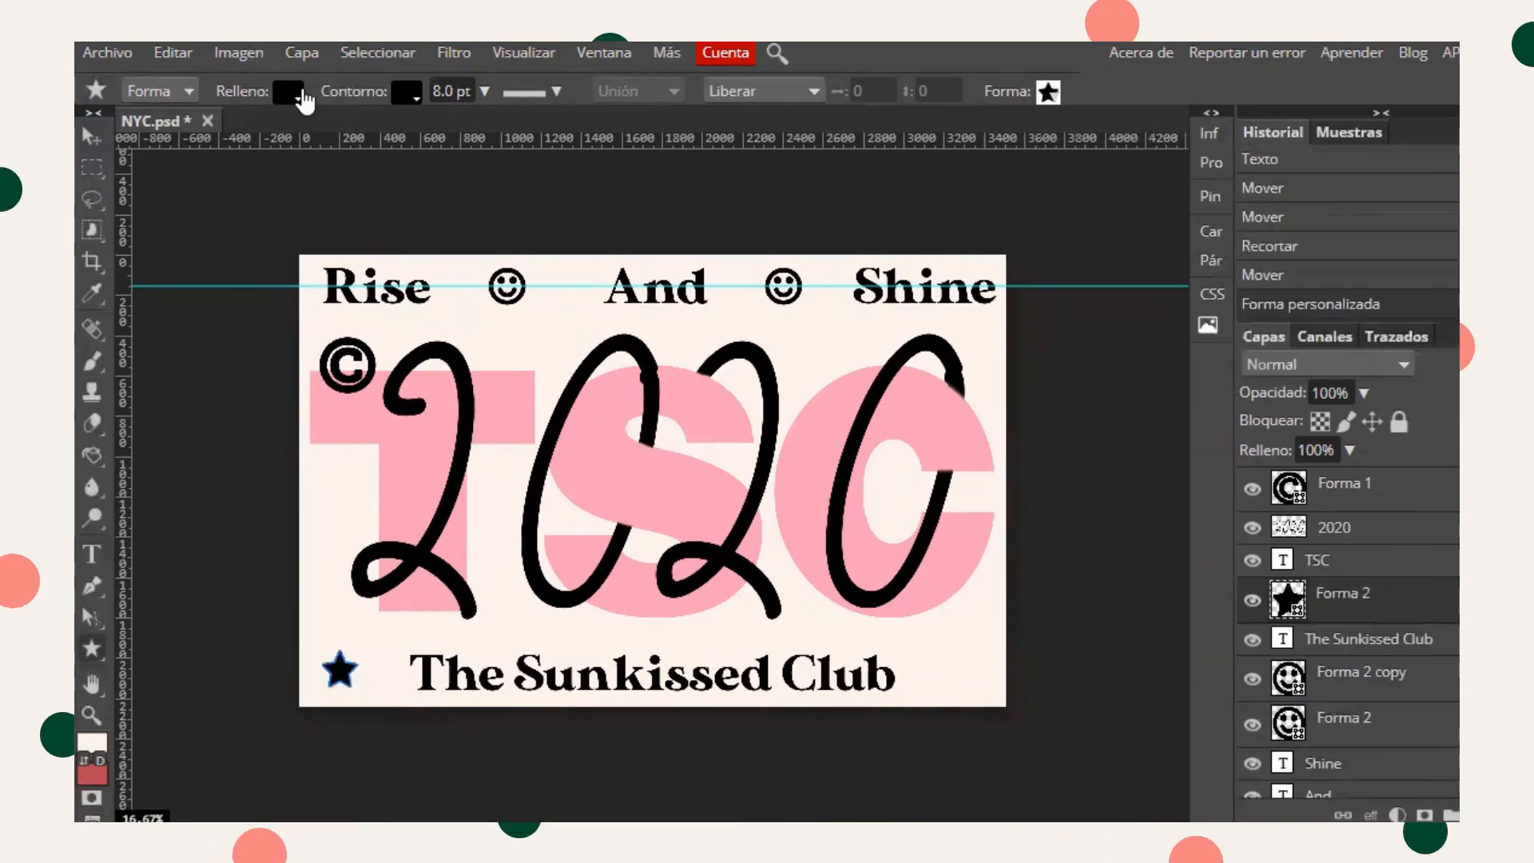
- Remove the star's fill and set its black outline to 15 pt
{"action": "left_click", "coordinate": [296, 93]}
{"action": "left_click", "coordinate": [400, 133]}
{"action": "left_click", "coordinate": [410, 92]}
{"action": "left_click", "coordinate": [439, 89]}
{"action": "key", "text": "BackSpace"}
{"action": "type", "text": "10"}
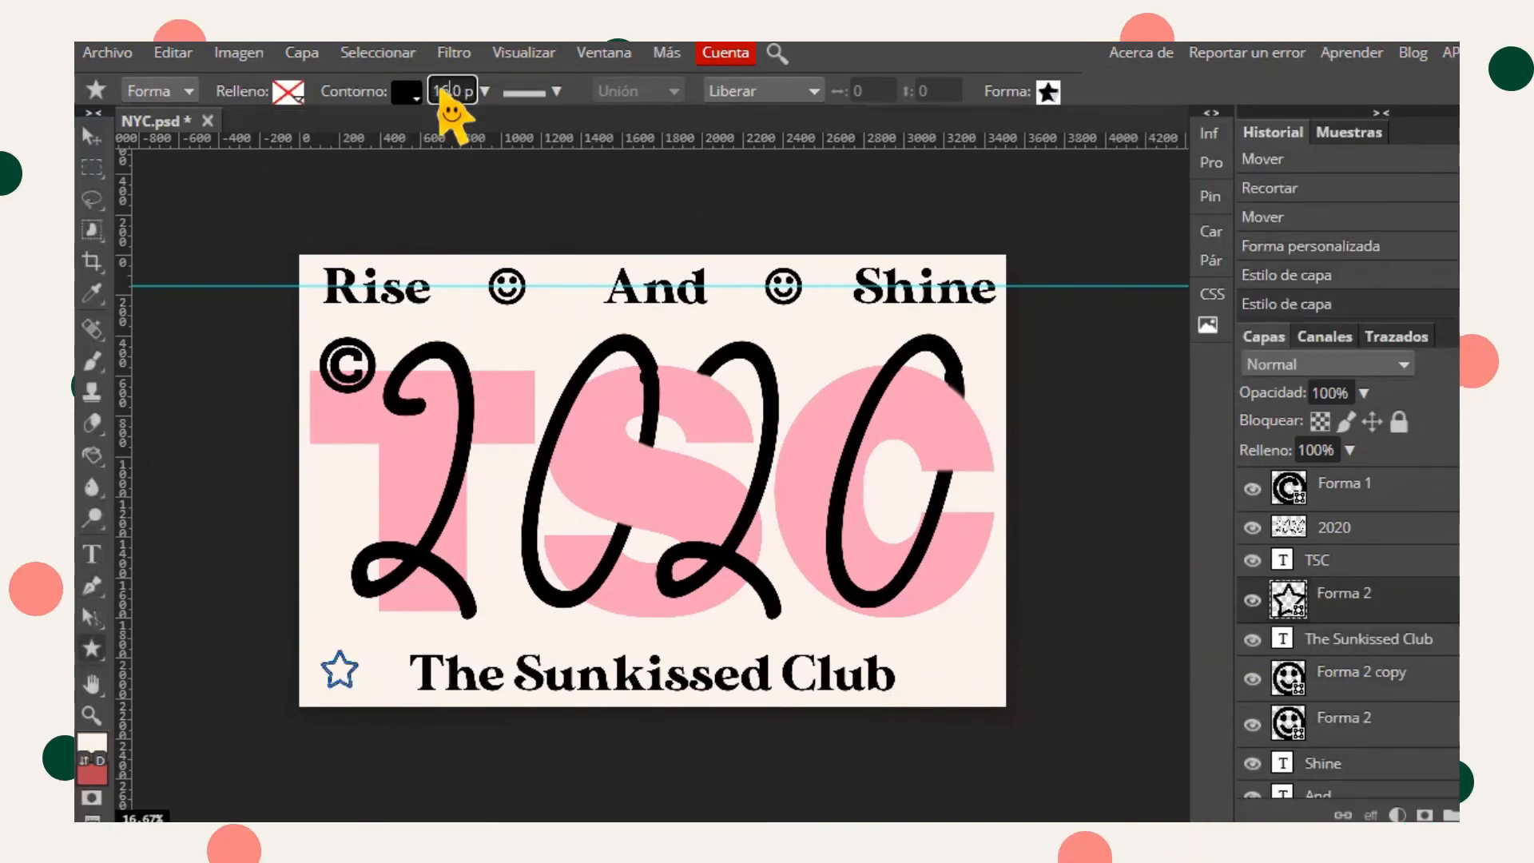
- Position the star beside the text and duplicate it for the other side
{"action": "left_click", "coordinate": [92, 168]}
{"action": "double_click", "coordinate": [521, 332]}
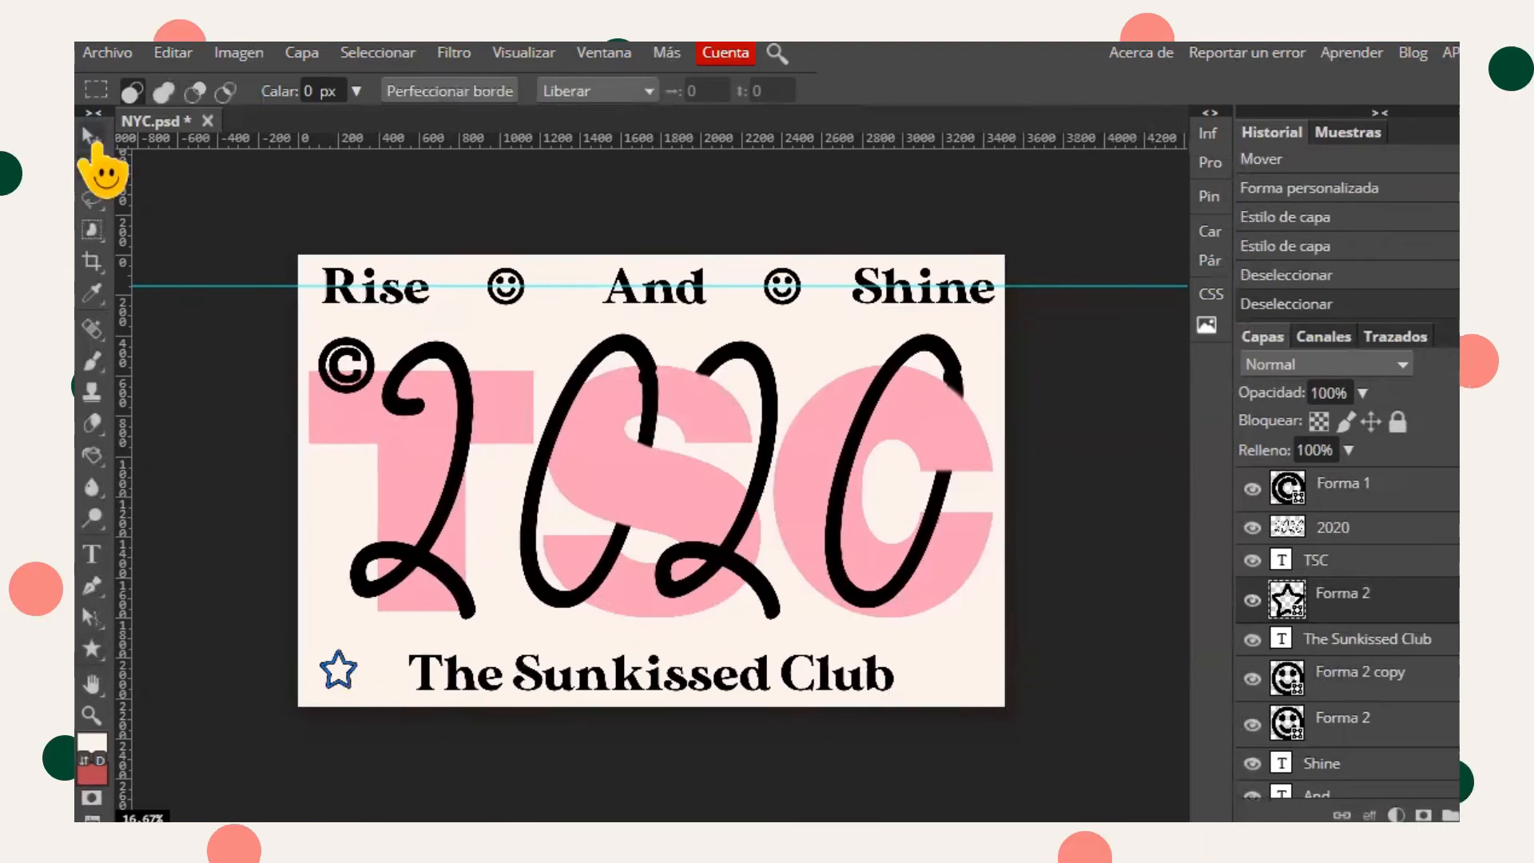
{"action": "left_click", "coordinate": [92, 136]}
{"action": "left_click_drag", "start_coordinate": [340, 686], "coordinate": [376, 688]}
{"action": "key", "text": "ctrl+j"}
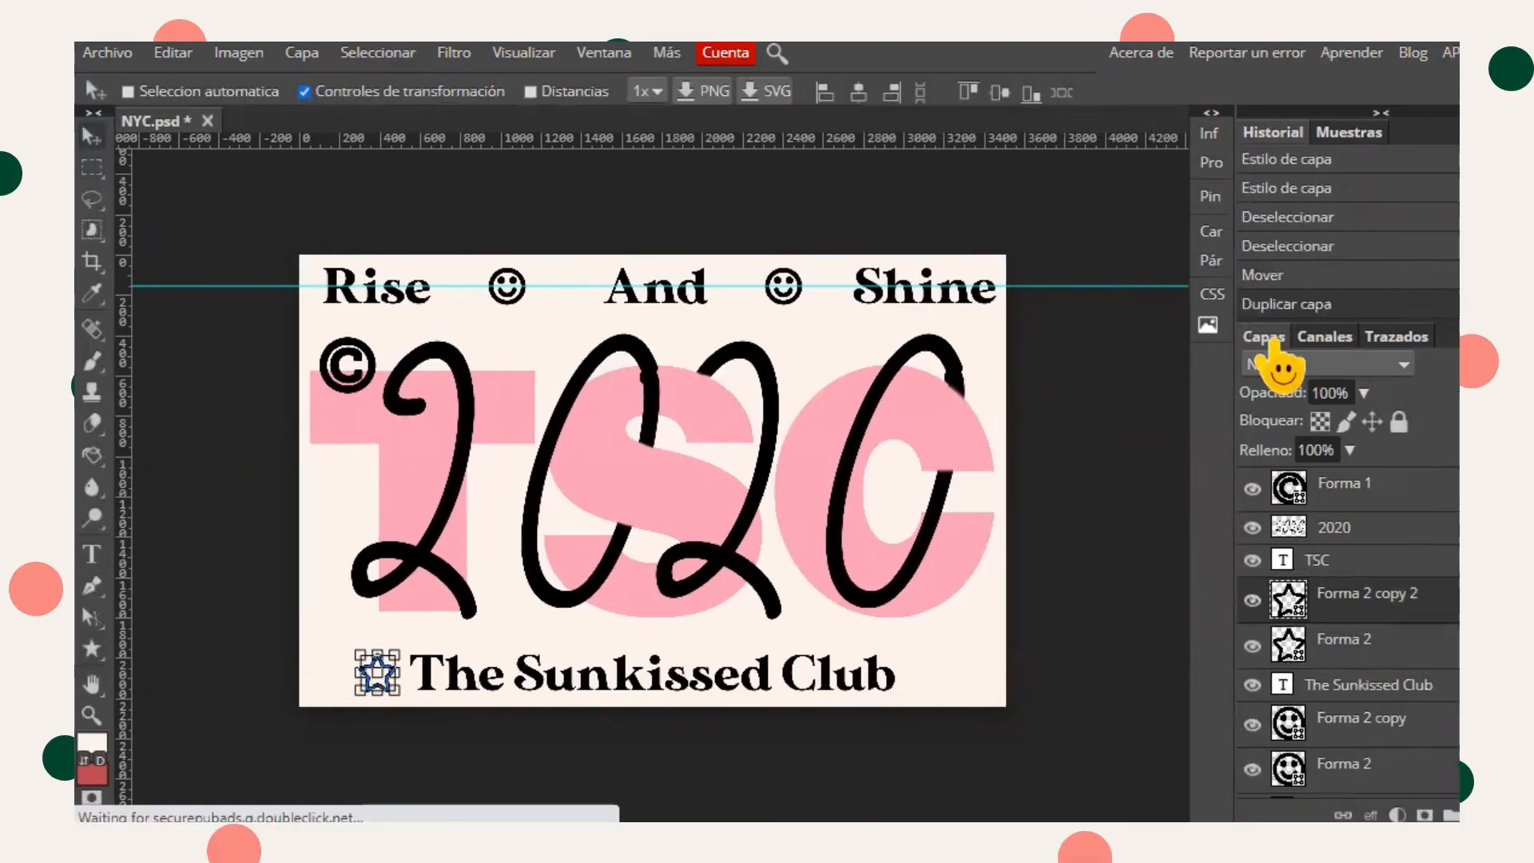
- Export the poster as a PNG image
{"action": "left_click", "coordinate": [107, 52]}
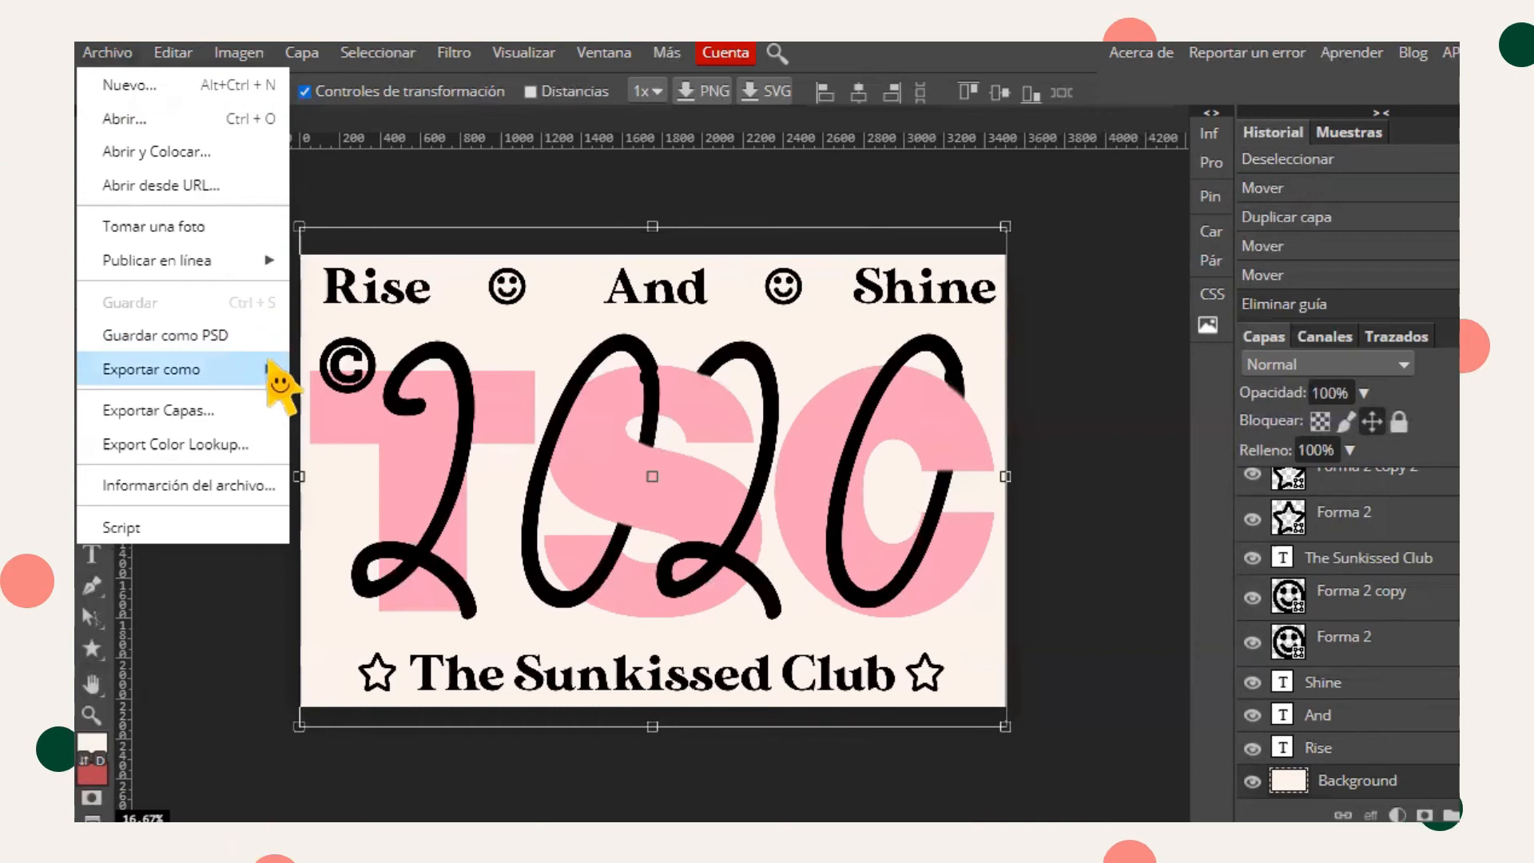
{"action": "mouse_move", "coordinate": [270, 363]}
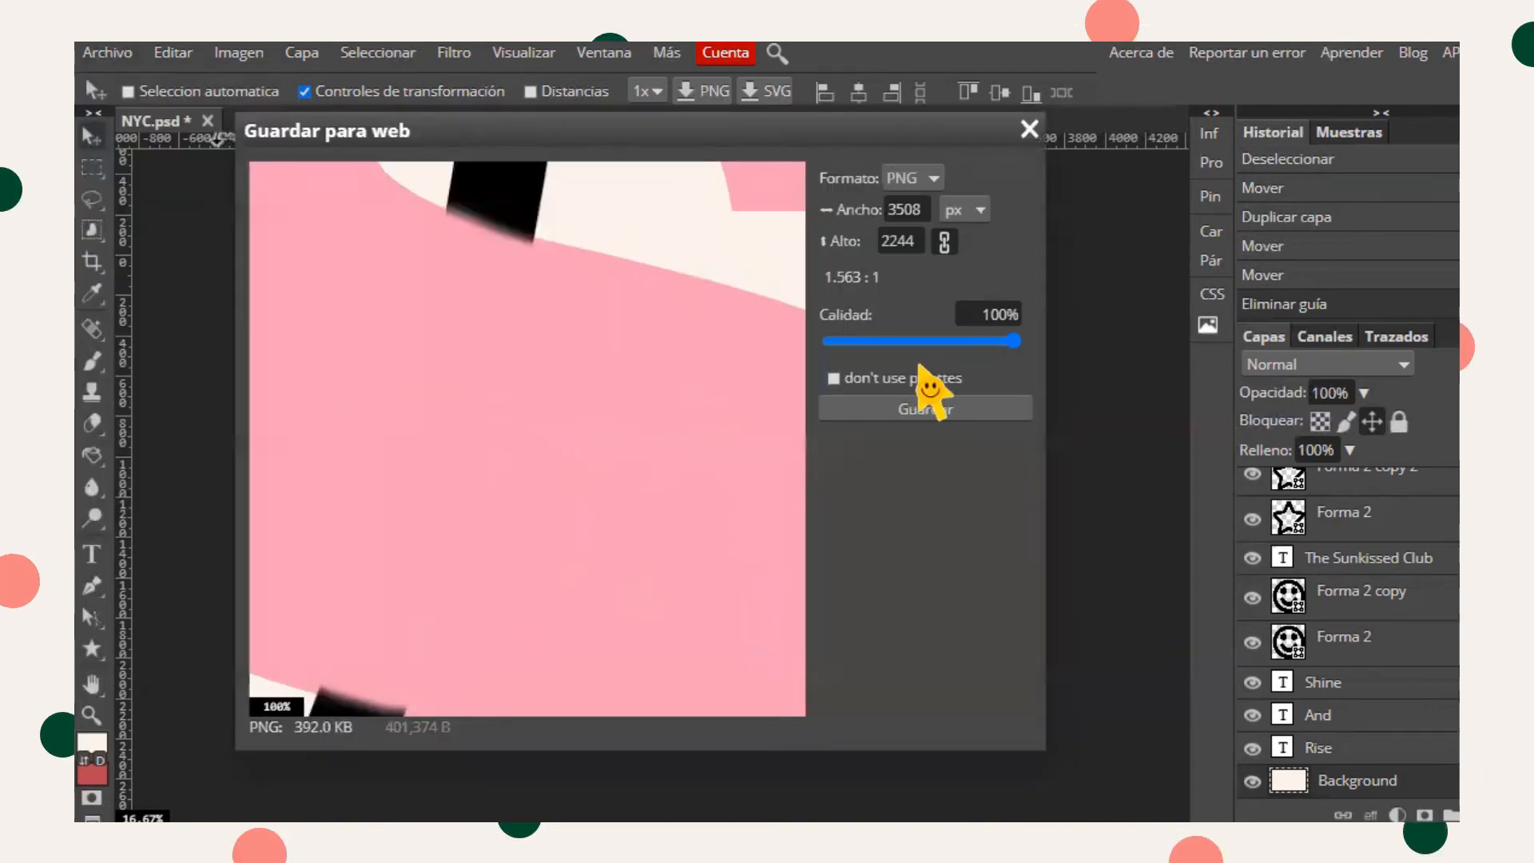
{"action": "left_click", "coordinate": [949, 409]}
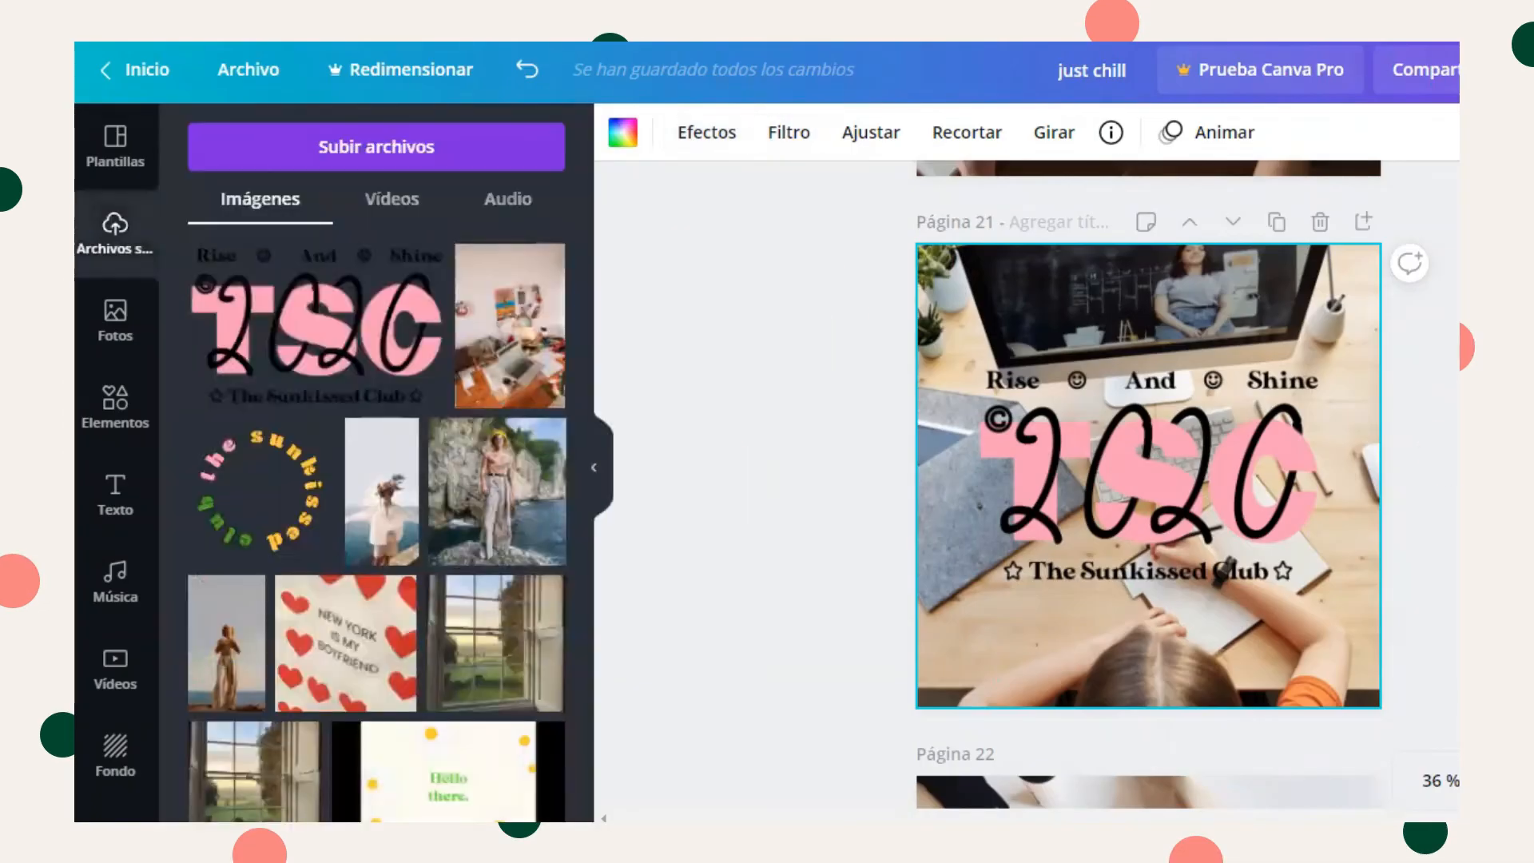
- Switch to Canva and place the uploaded TSC poster image onto page 22 over the desk photo
{"action": "scroll", "coordinate": [1149, 512], "scroll_direction": "down", "scroll_amount": 8}
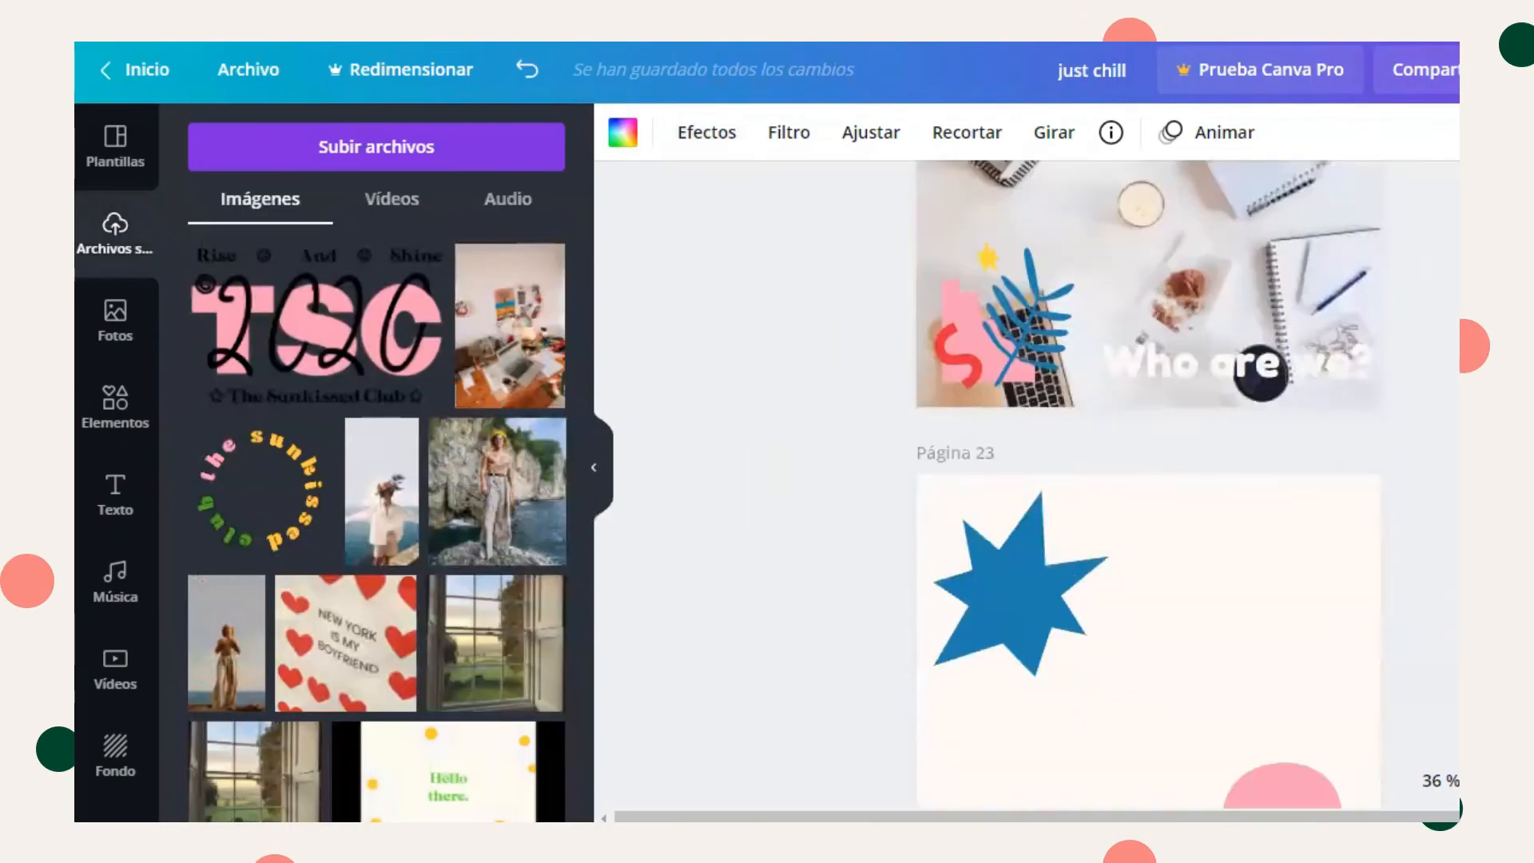
{"action": "scroll", "coordinate": [1149, 512], "scroll_direction": "up", "scroll_amount": 4}
{"action": "left_click", "coordinate": [1215, 775]}
{"action": "key", "text": "Delete"}
{"action": "left_click", "coordinate": [995, 719]}
{"action": "key", "text": "Delete"}
{"action": "left_click_drag", "start_coordinate": [298, 346], "coordinate": [1083, 572]}
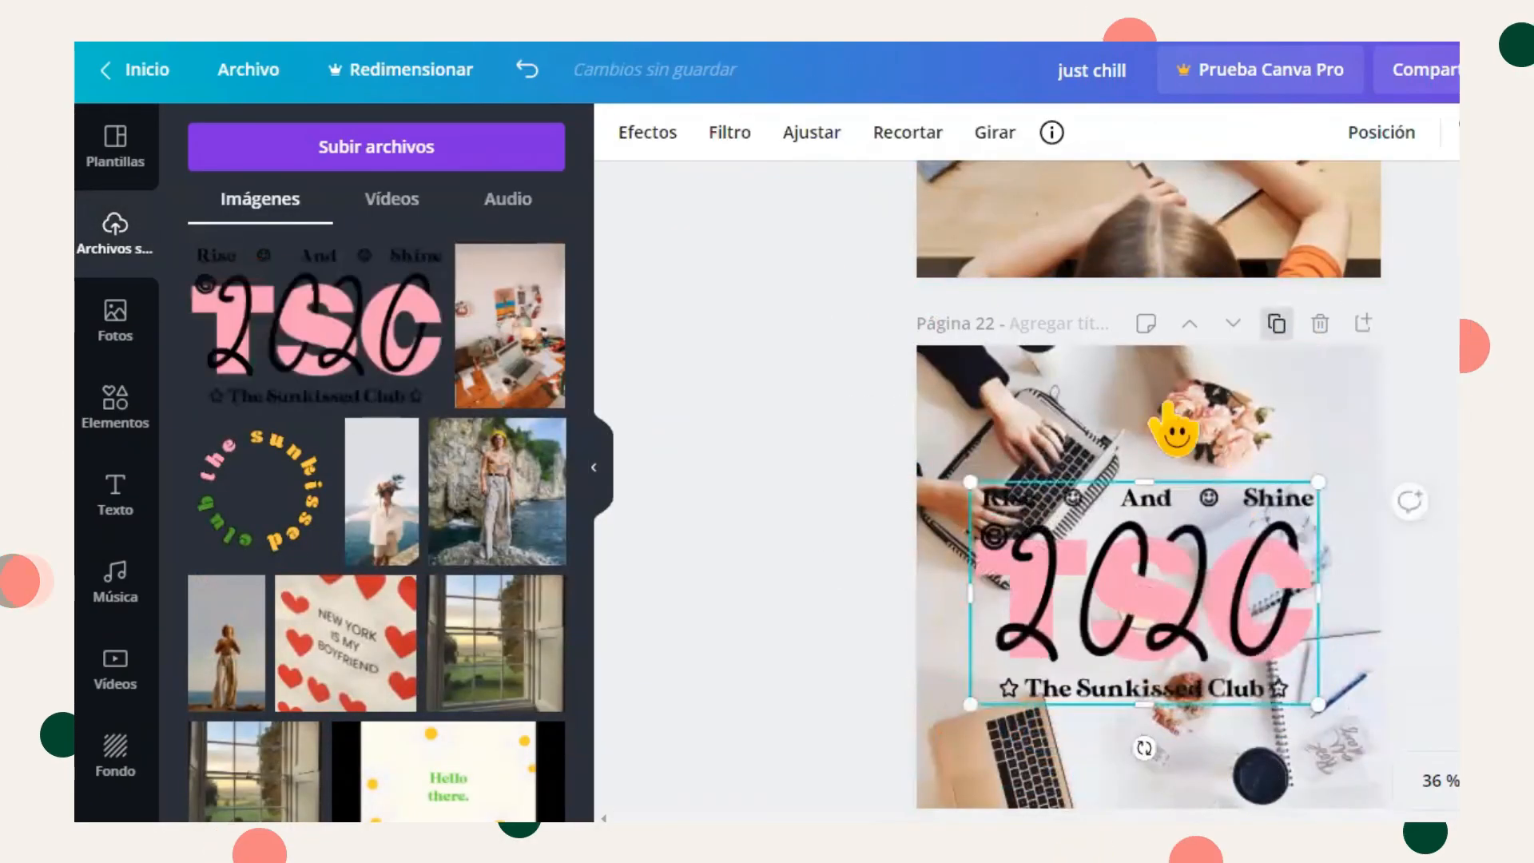
- Search stock photos for "laptop" and drop one onto the page as the poster's background
{"action": "left_click", "coordinate": [115, 319]}
{"action": "scroll", "coordinate": [599, 331], "scroll_direction": "down", "scroll_amount": 5}
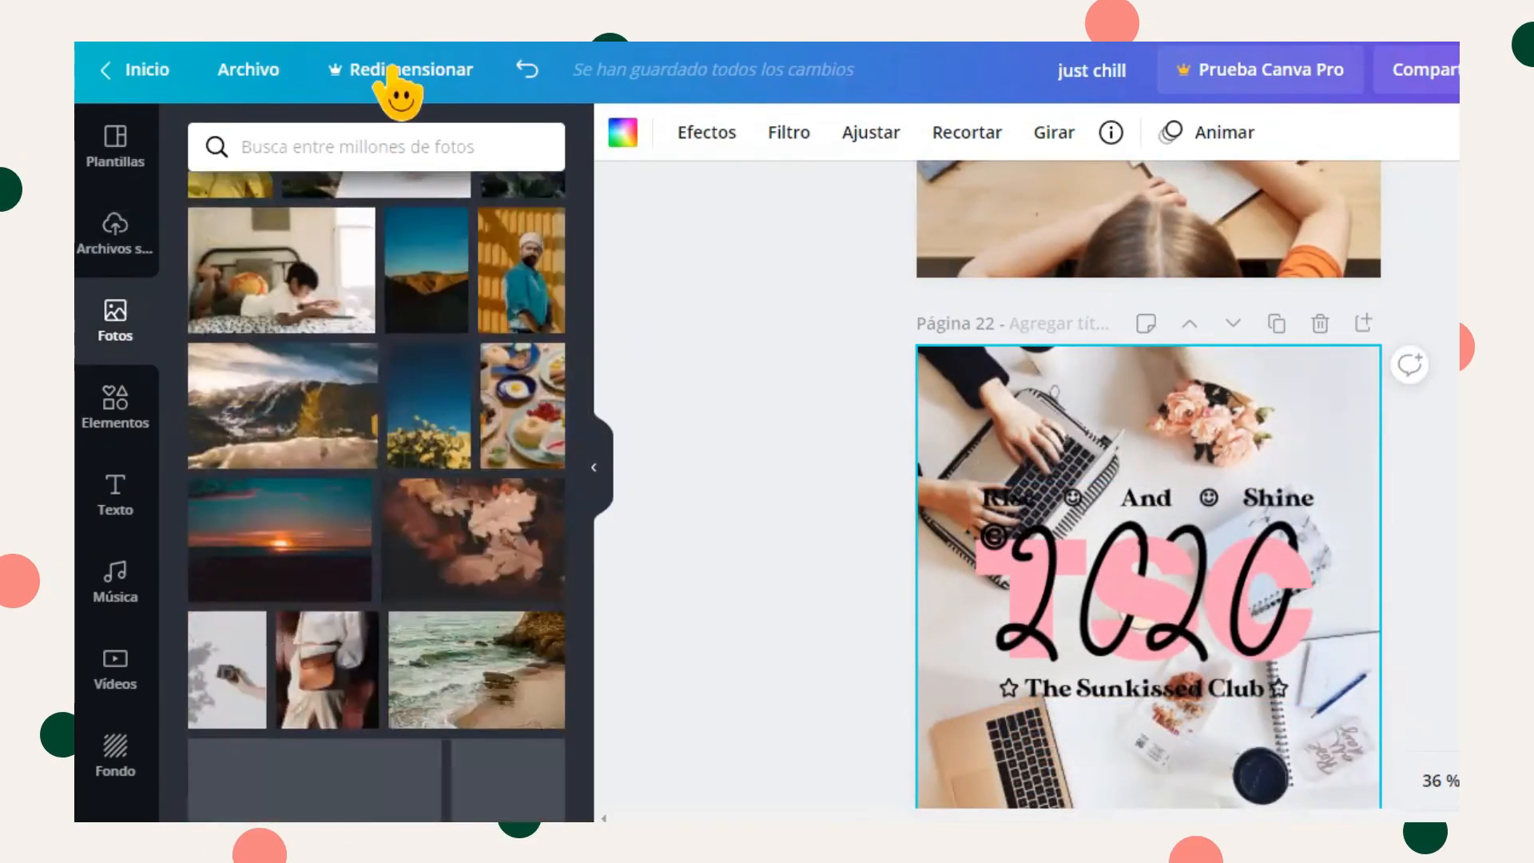
{"action": "left_click", "coordinate": [333, 149]}
{"action": "type", "text": "laptop"}
{"action": "key", "text": "Return"}
{"action": "scroll", "coordinate": [610, 479], "scroll_direction": "down", "scroll_amount": 10}
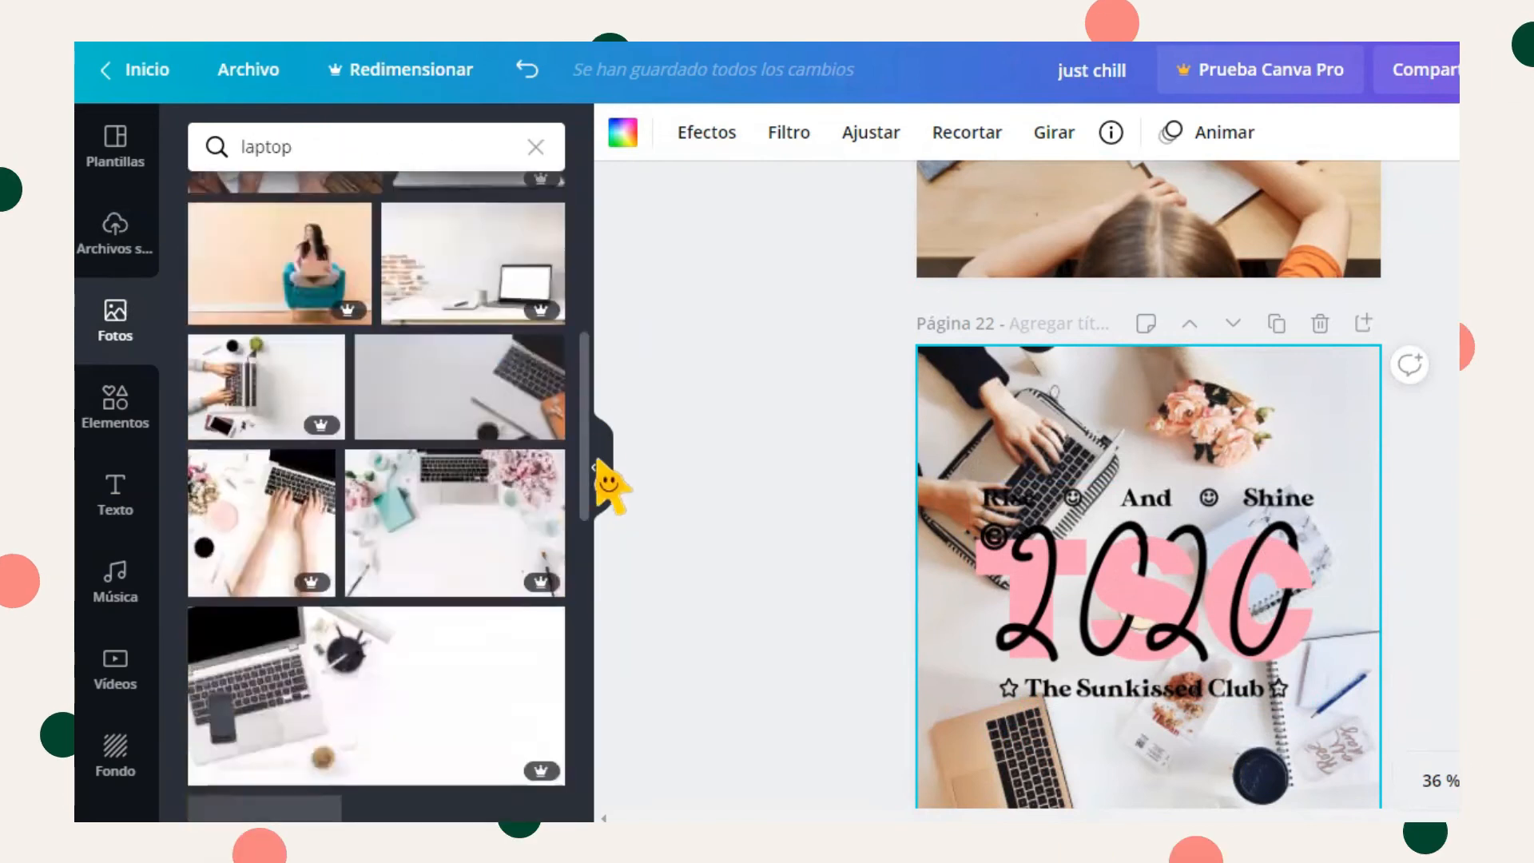
{"action": "left_click_drag", "start_coordinate": [352, 376], "coordinate": [959, 396]}
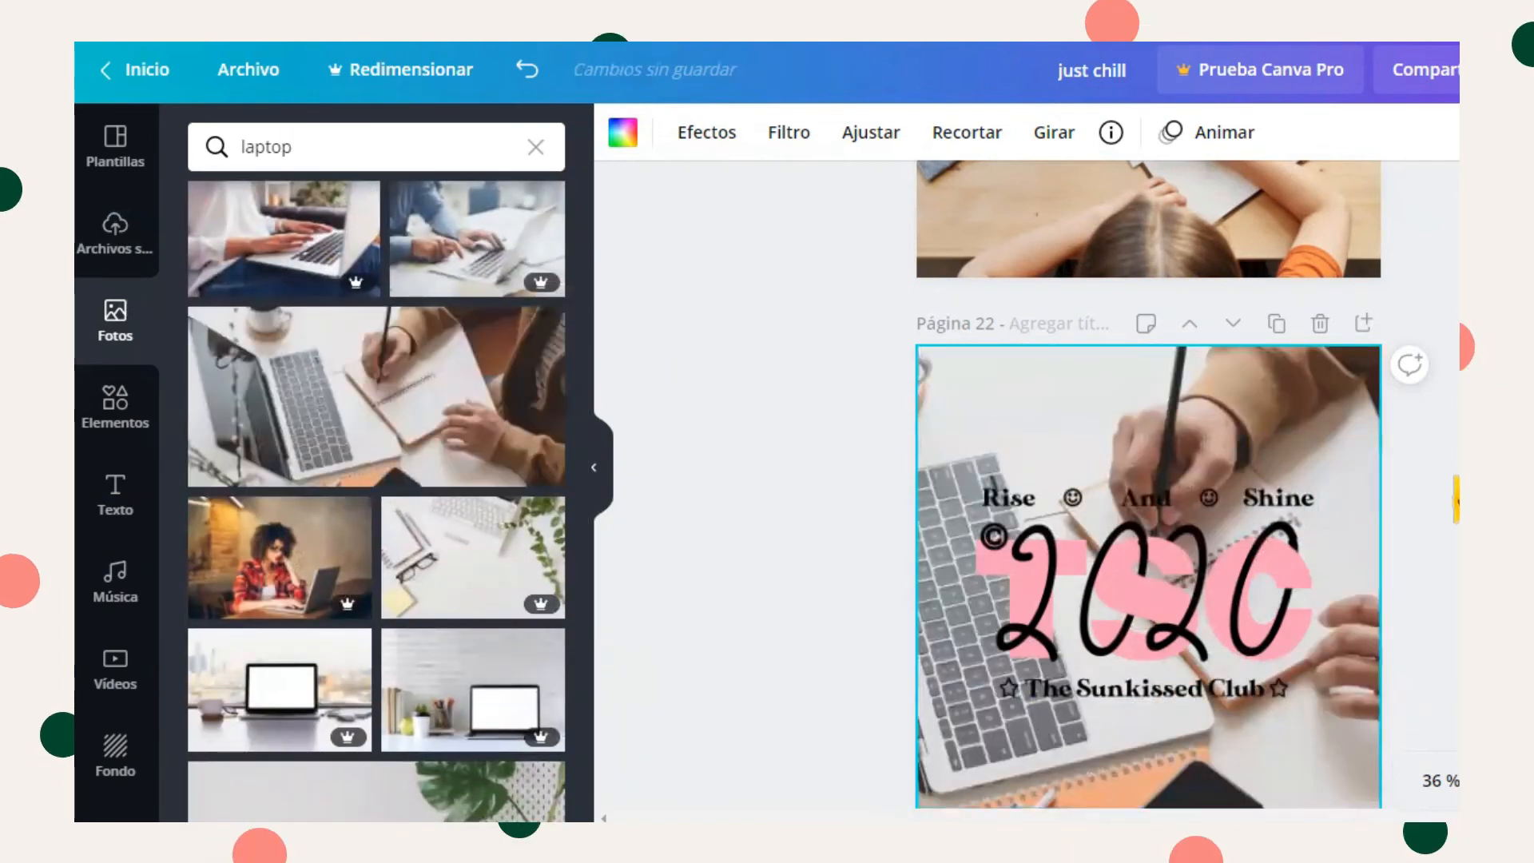
- Browse further laptop results and replace the background with an overhead laptop desk photo
{"action": "scroll", "coordinate": [590, 524], "scroll_direction": "down", "scroll_amount": 5}
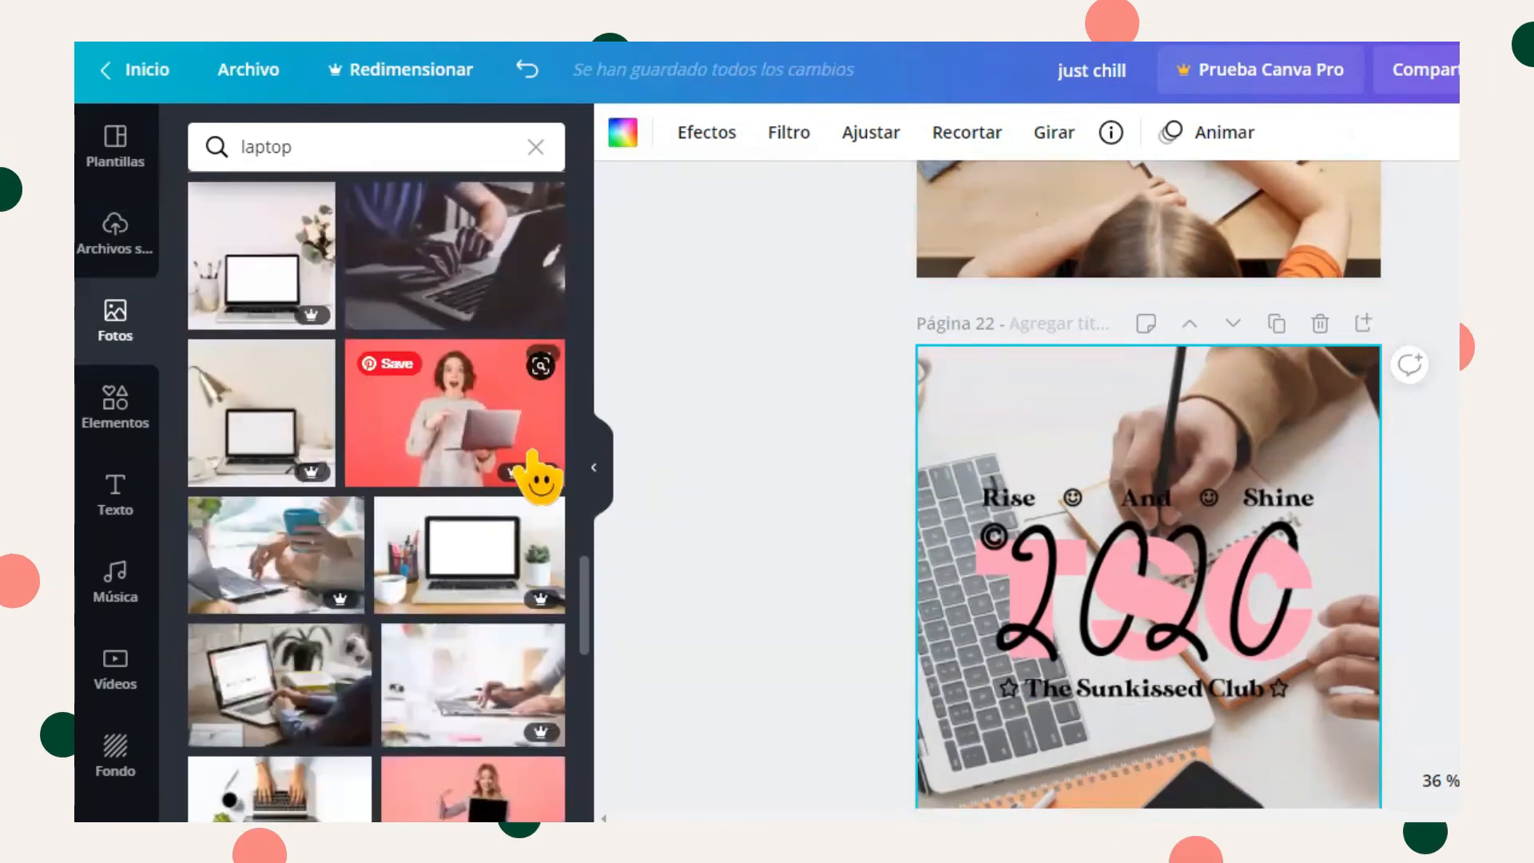
{"action": "scroll", "coordinate": [574, 608], "scroll_direction": "down", "scroll_amount": 5}
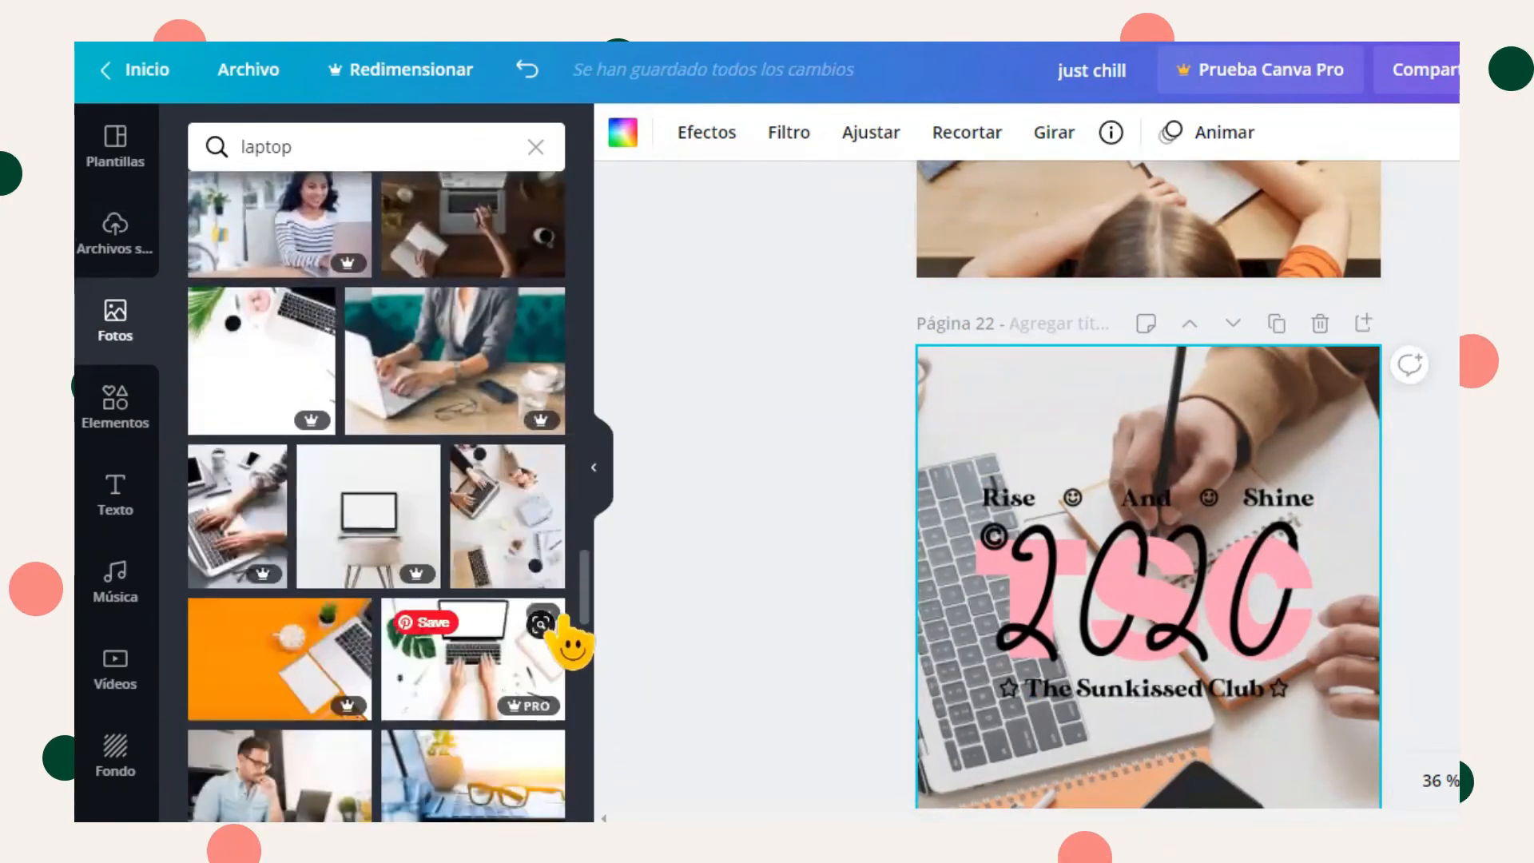
{"action": "scroll", "coordinate": [598, 667], "scroll_direction": "down", "scroll_amount": 10}
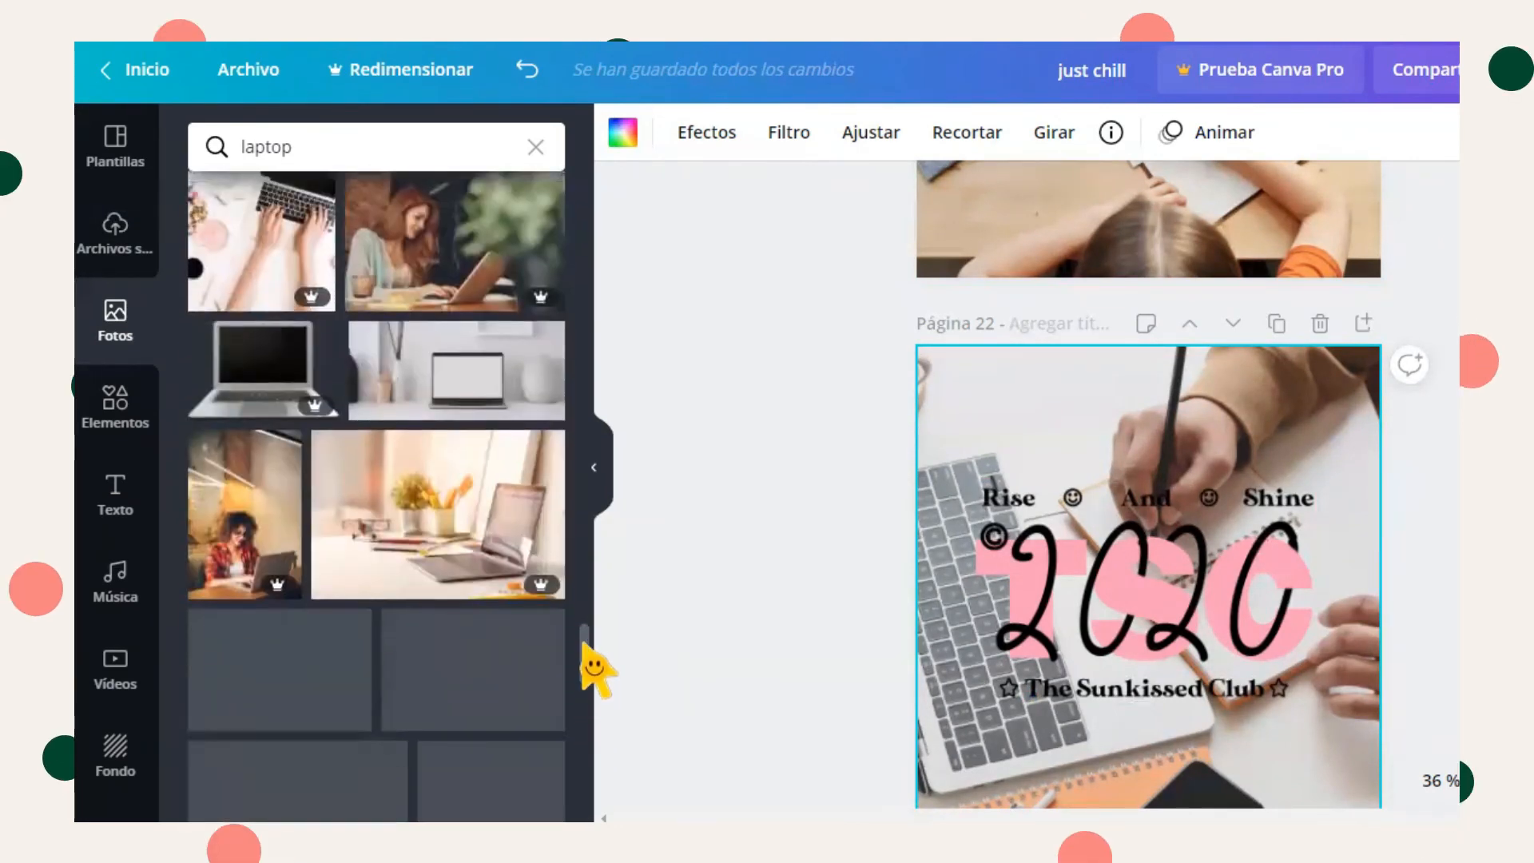
{"action": "scroll", "coordinate": [592, 707], "scroll_direction": "down", "scroll_amount": 5}
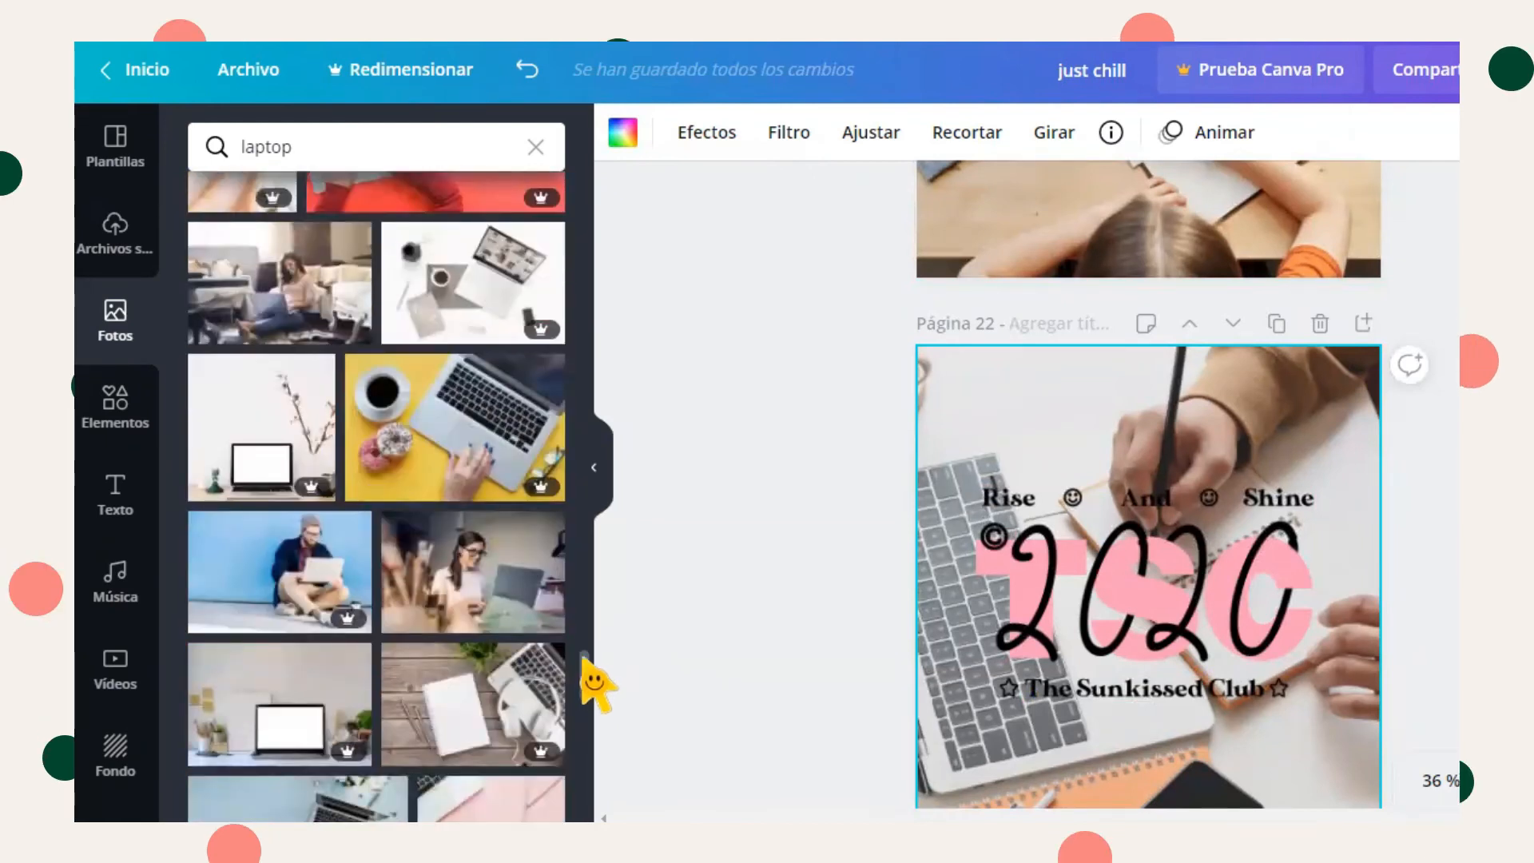
{"action": "scroll", "coordinate": [600, 711], "scroll_direction": "down", "scroll_amount": 3}
{"action": "left_click_drag", "start_coordinate": [304, 536], "coordinate": [932, 439]}
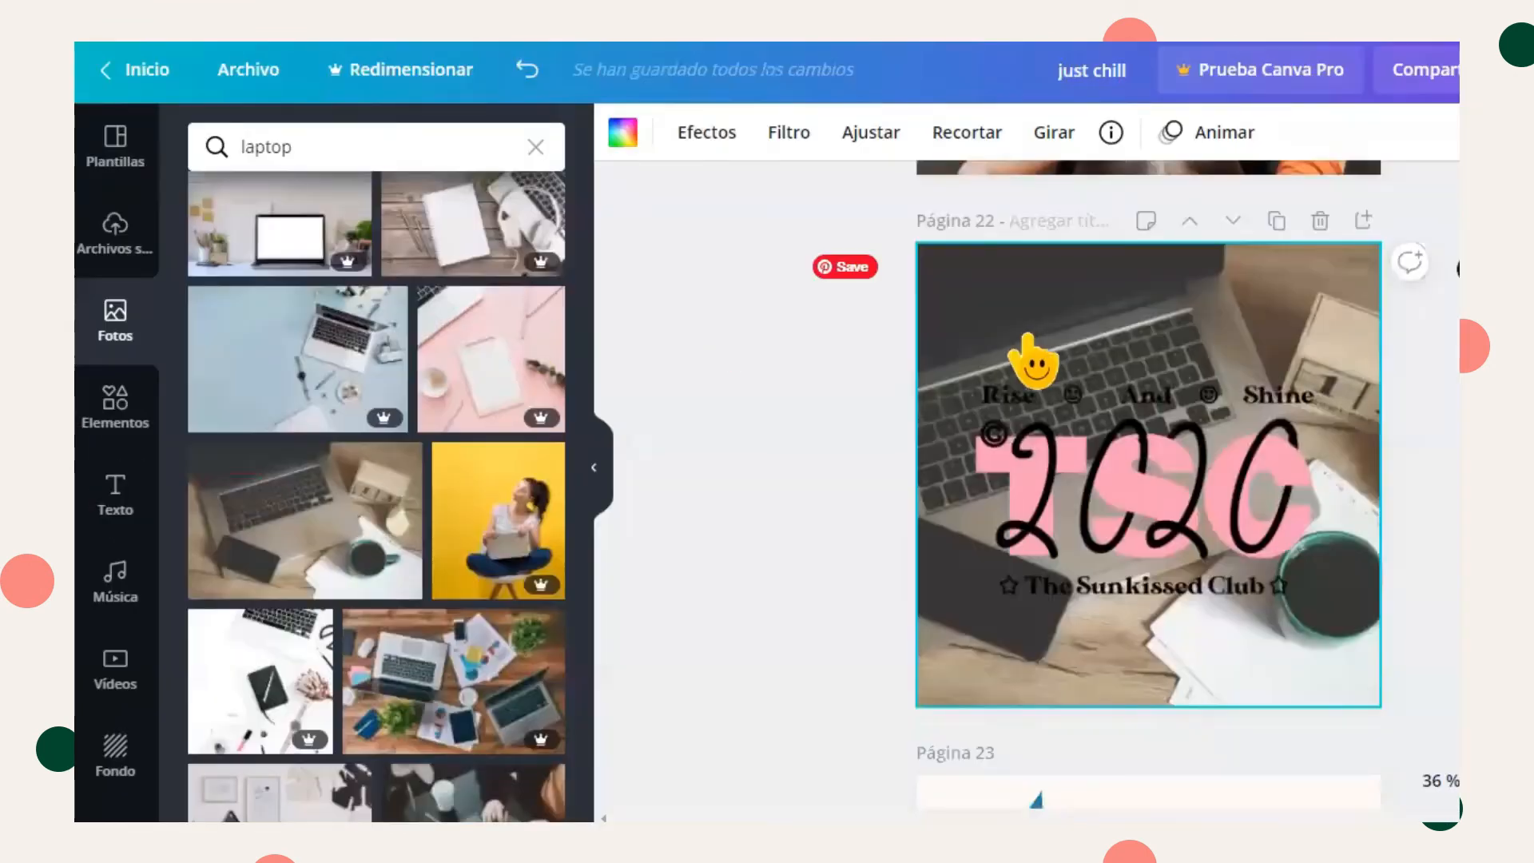
- Apply a filter to the background photo
{"action": "left_click", "coordinate": [791, 136]}
{"action": "left_click", "coordinate": [515, 212]}
{"action": "left_click", "coordinate": [515, 412]}
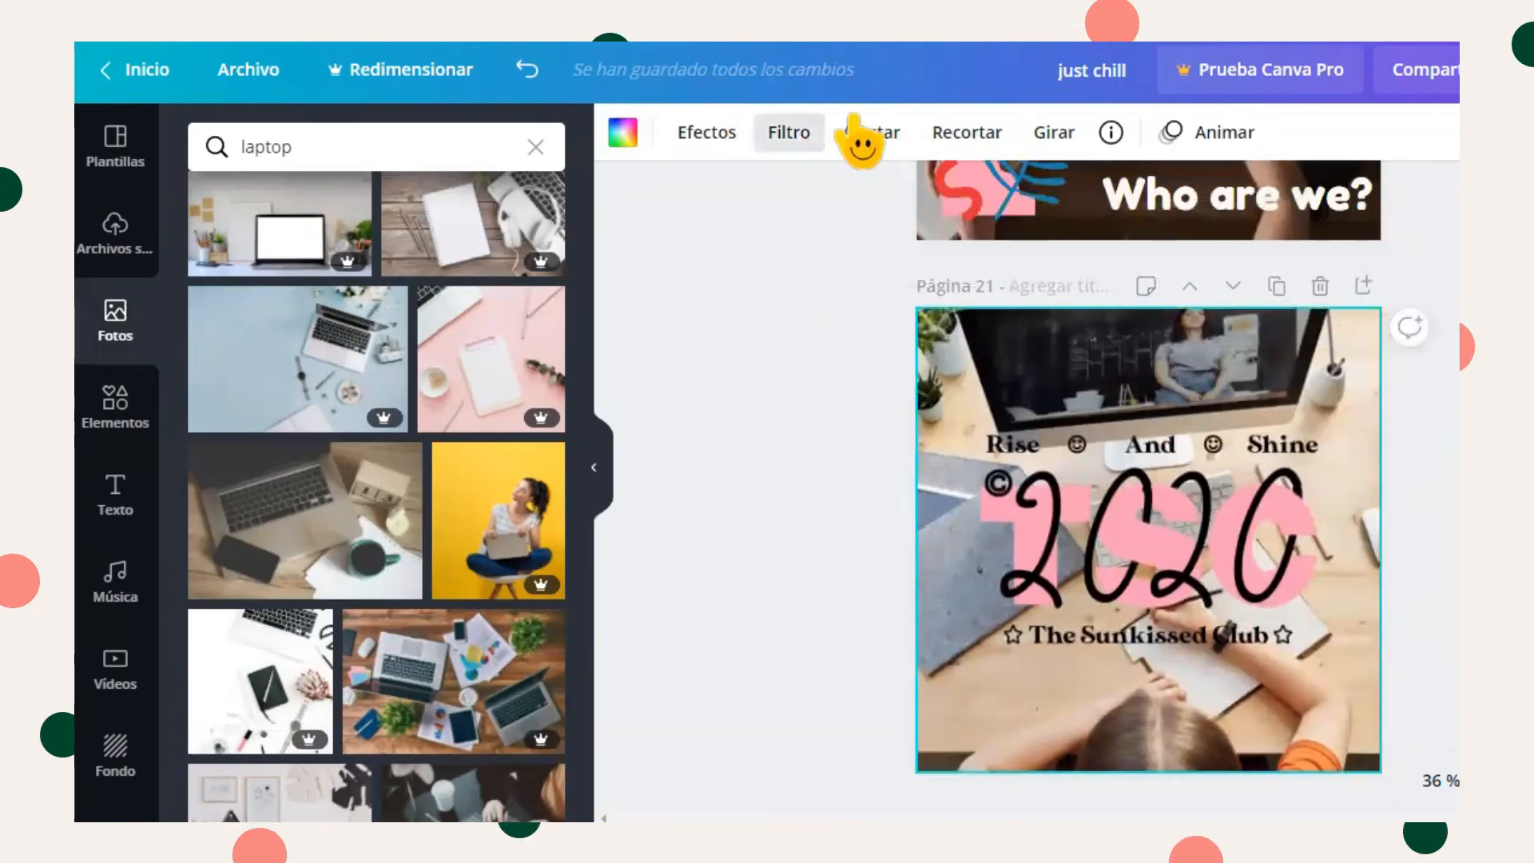
- Set the blur adjustment of page 21's background photo to 5
{"action": "left_click", "coordinate": [869, 134]}
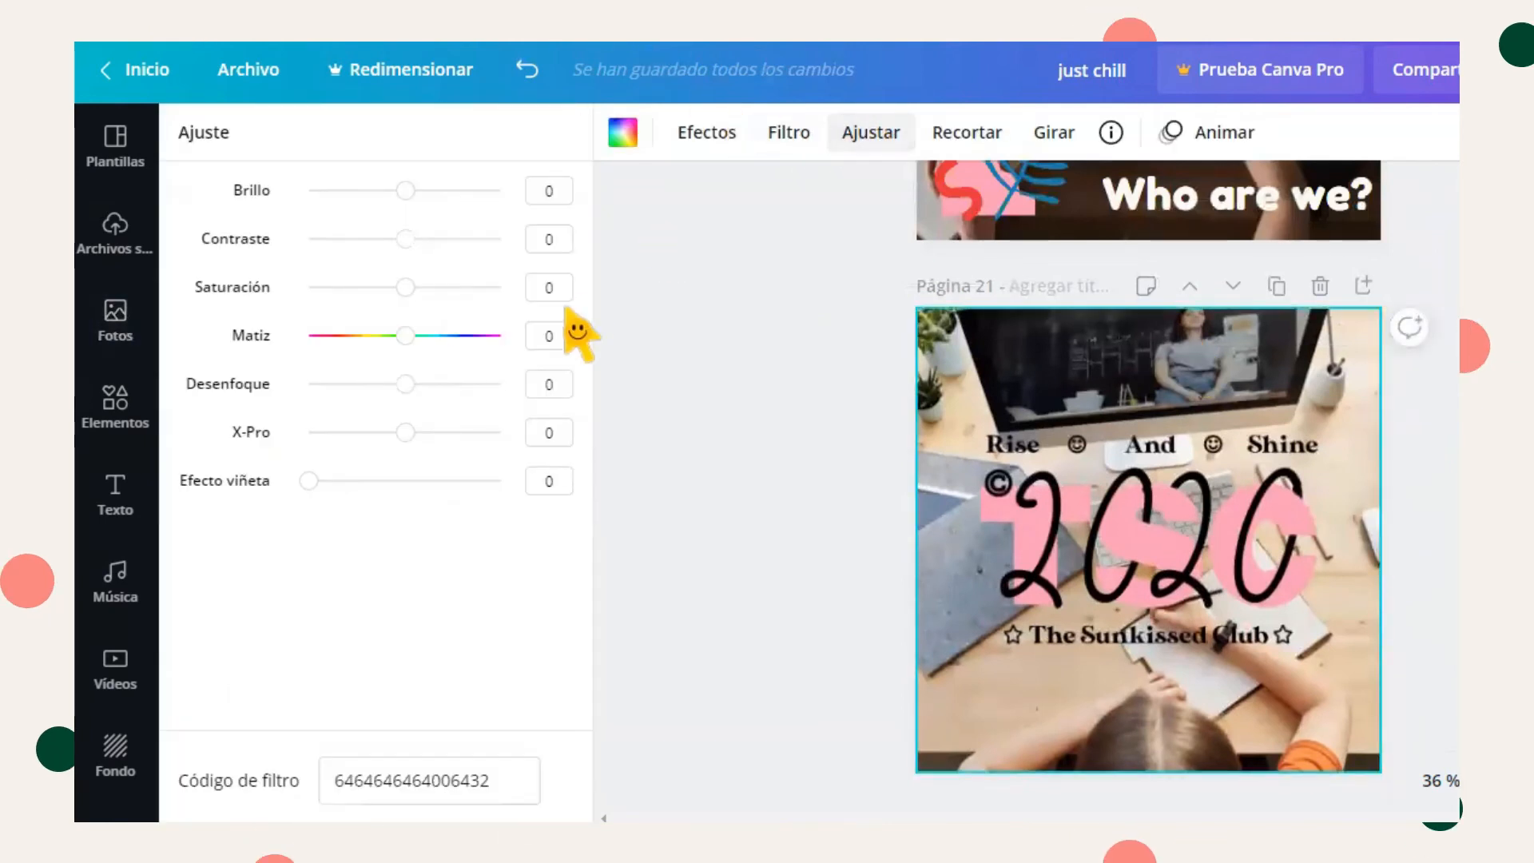
{"action": "left_click_drag", "start_coordinate": [416, 384], "coordinate": [411, 383]}
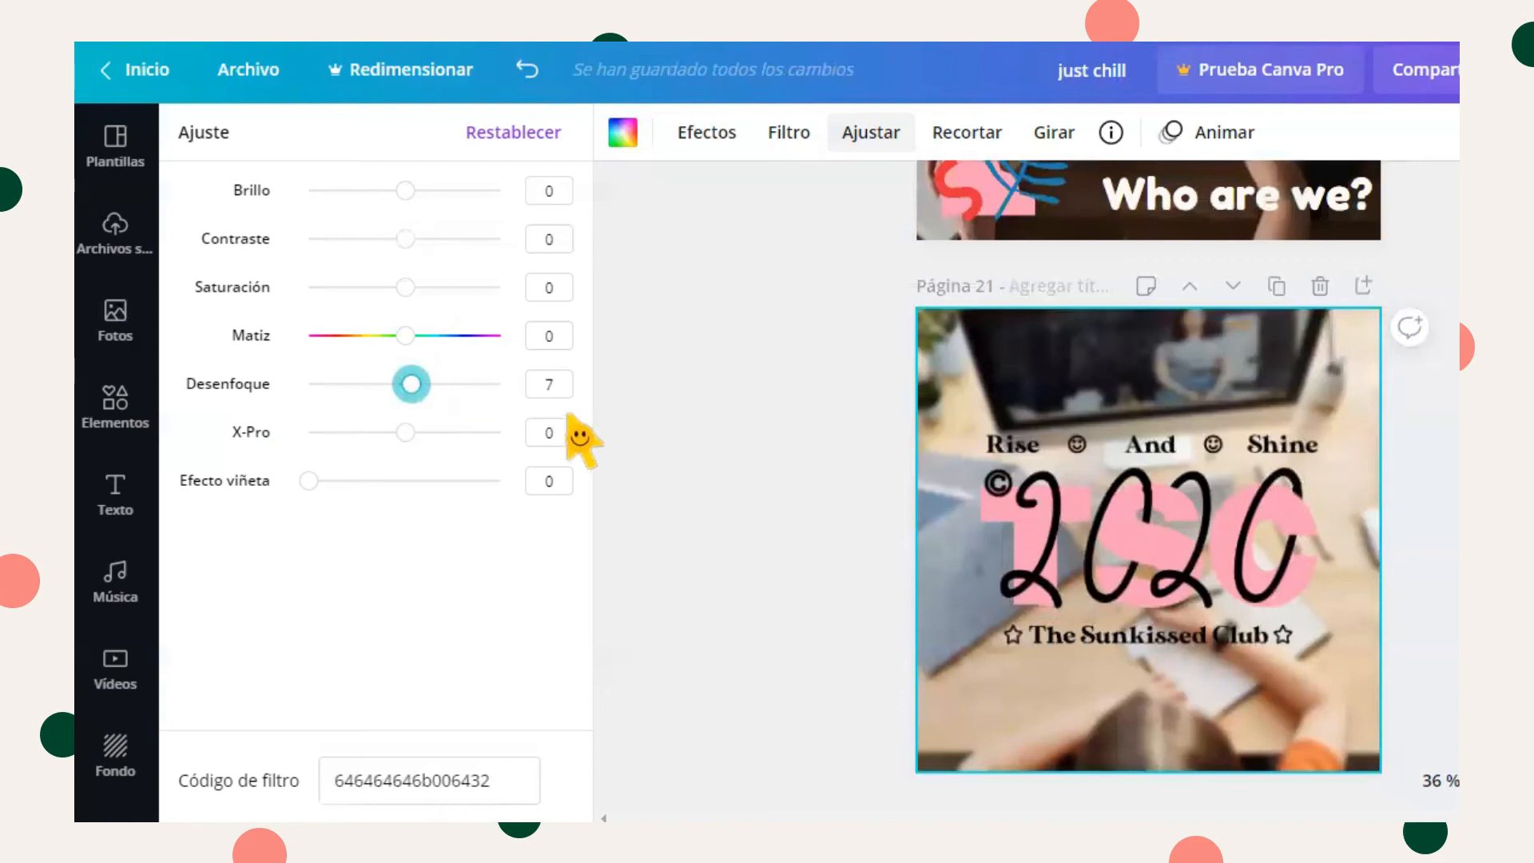
{"action": "left_click", "coordinate": [557, 390]}
{"action": "type", "text": "5"}
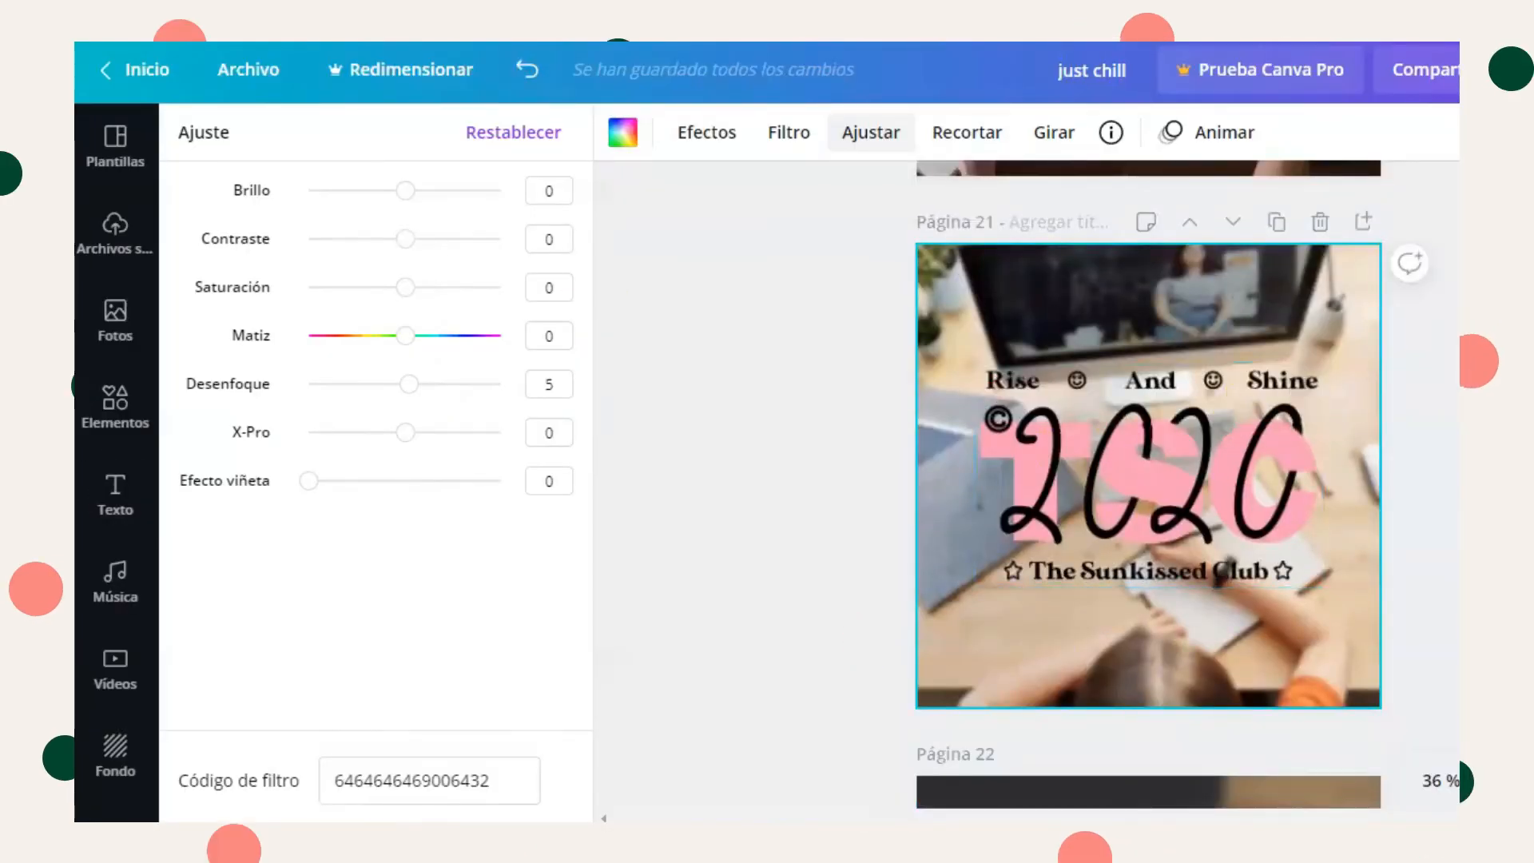
{"action": "left_click", "coordinate": [1363, 260]}
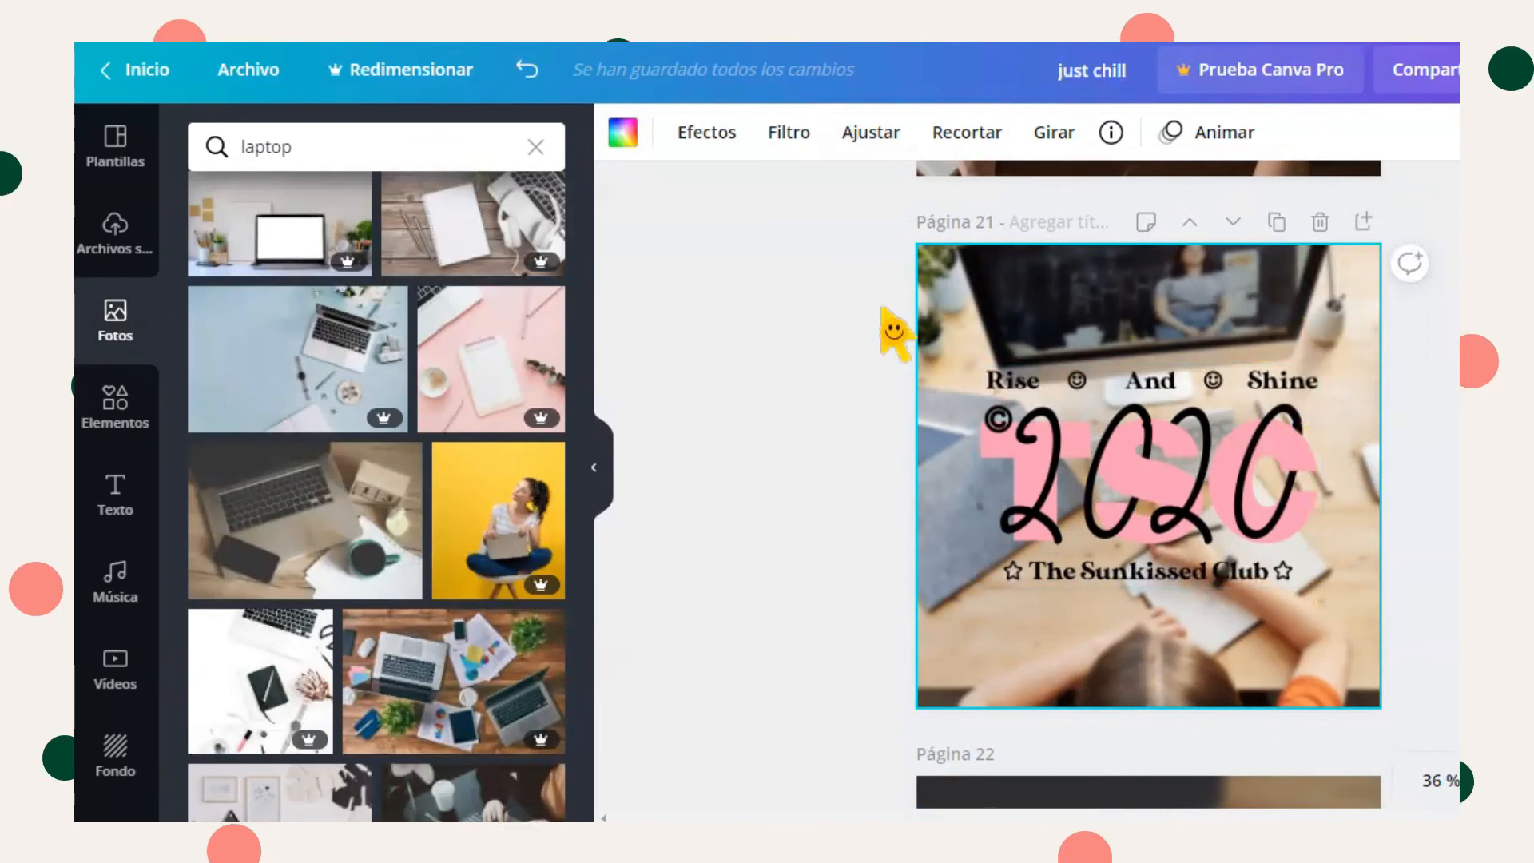
- Download only page 21 as a PNG image and close the download dialog
{"action": "left_click", "coordinate": [1519, 70]}
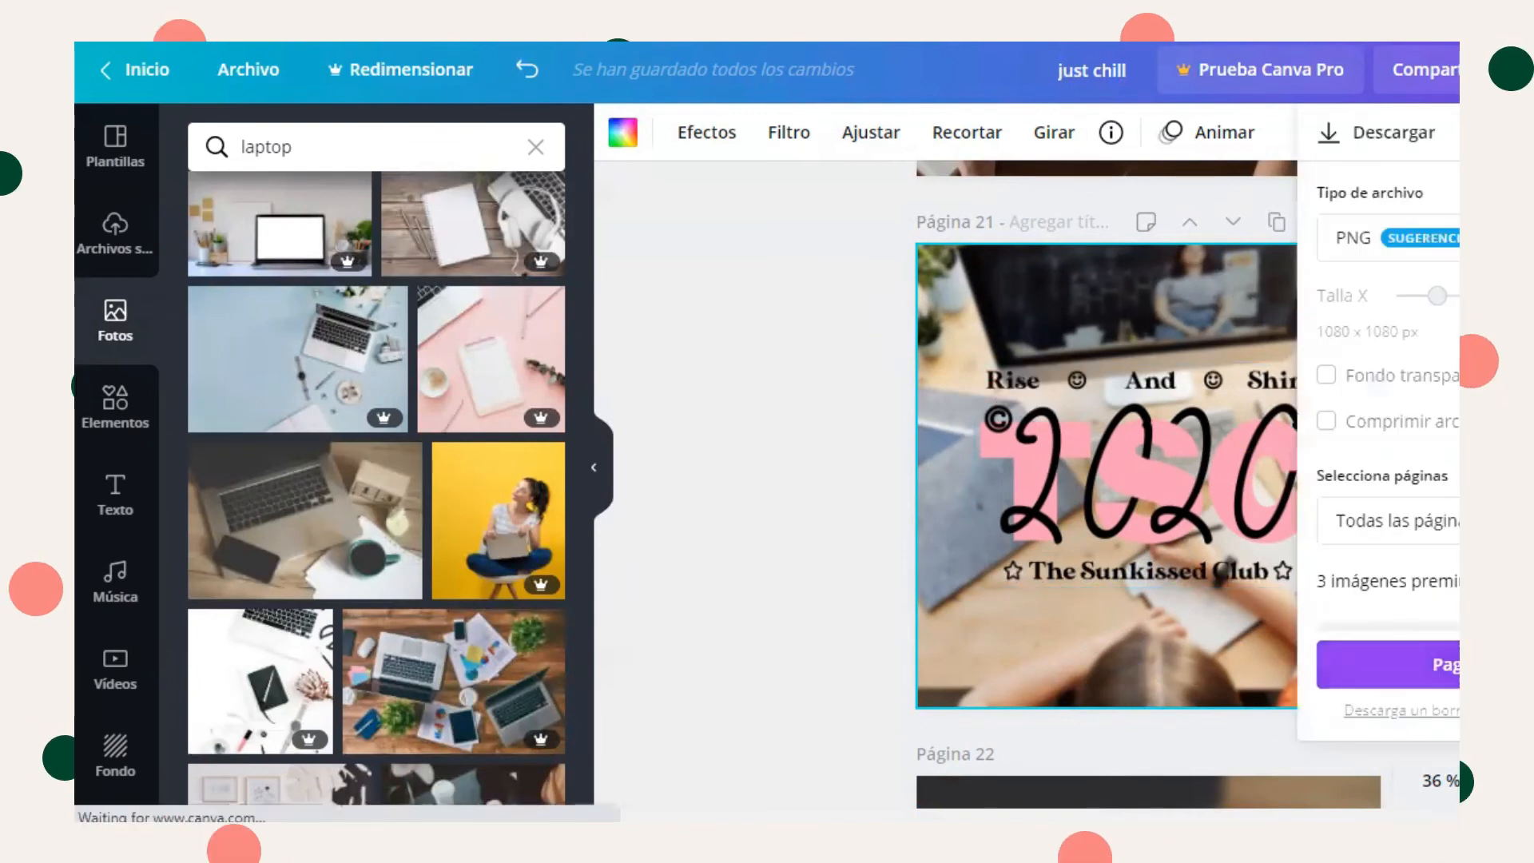
{"action": "left_click", "coordinate": [1451, 521]}
{"action": "scroll", "coordinate": [1451, 288], "scroll_direction": "down", "scroll_amount": 13}
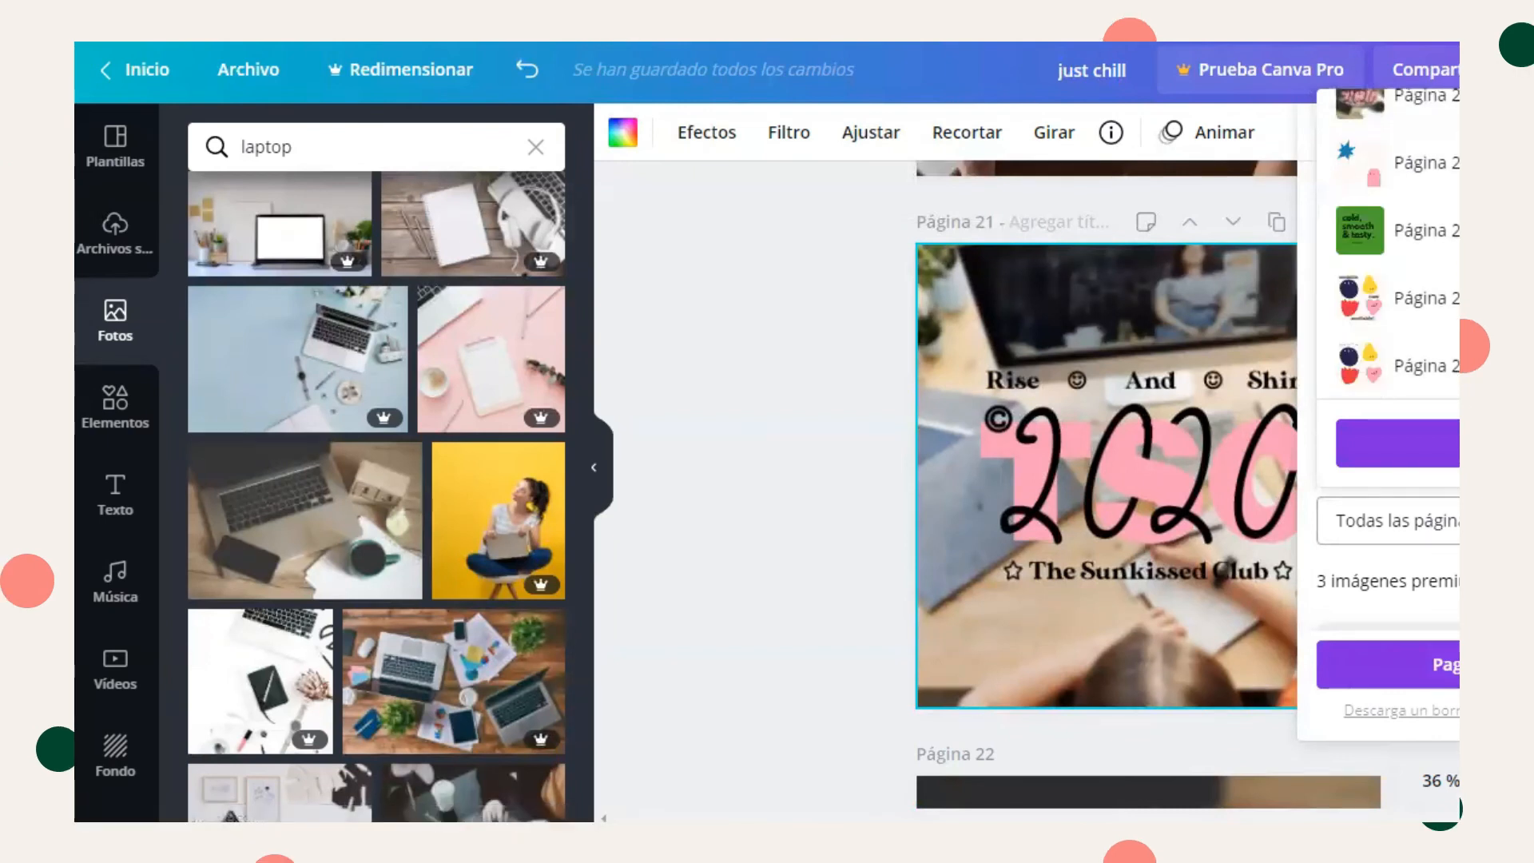
{"action": "scroll", "coordinate": [1450, 239], "scroll_direction": "up", "scroll_amount": 2}
{"action": "left_click", "coordinate": [1451, 222]}
{"action": "left_click", "coordinate": [1398, 578]}
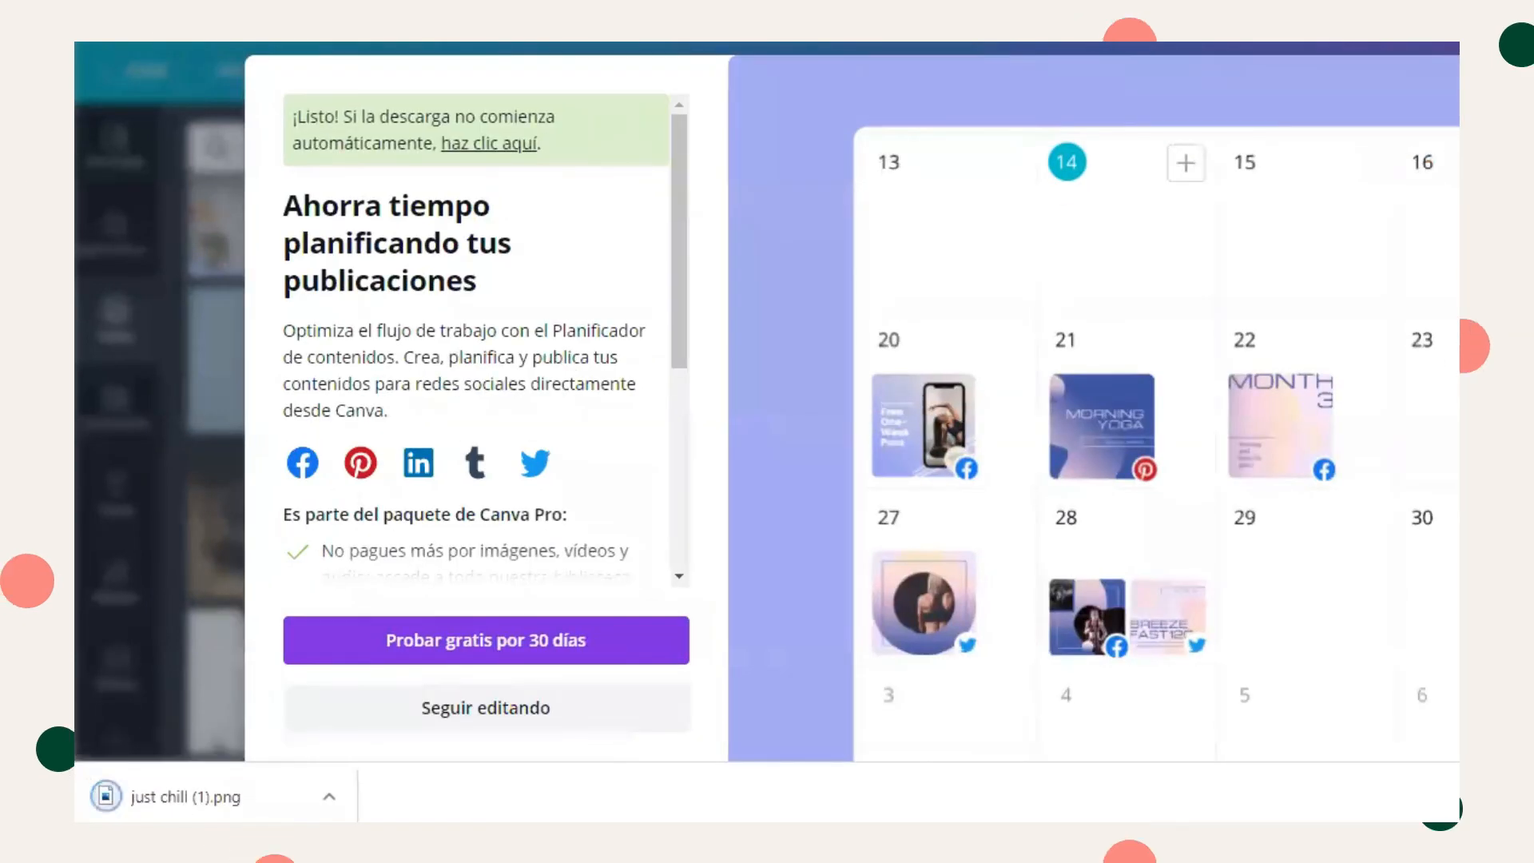
{"action": "key", "text": "Escape"}
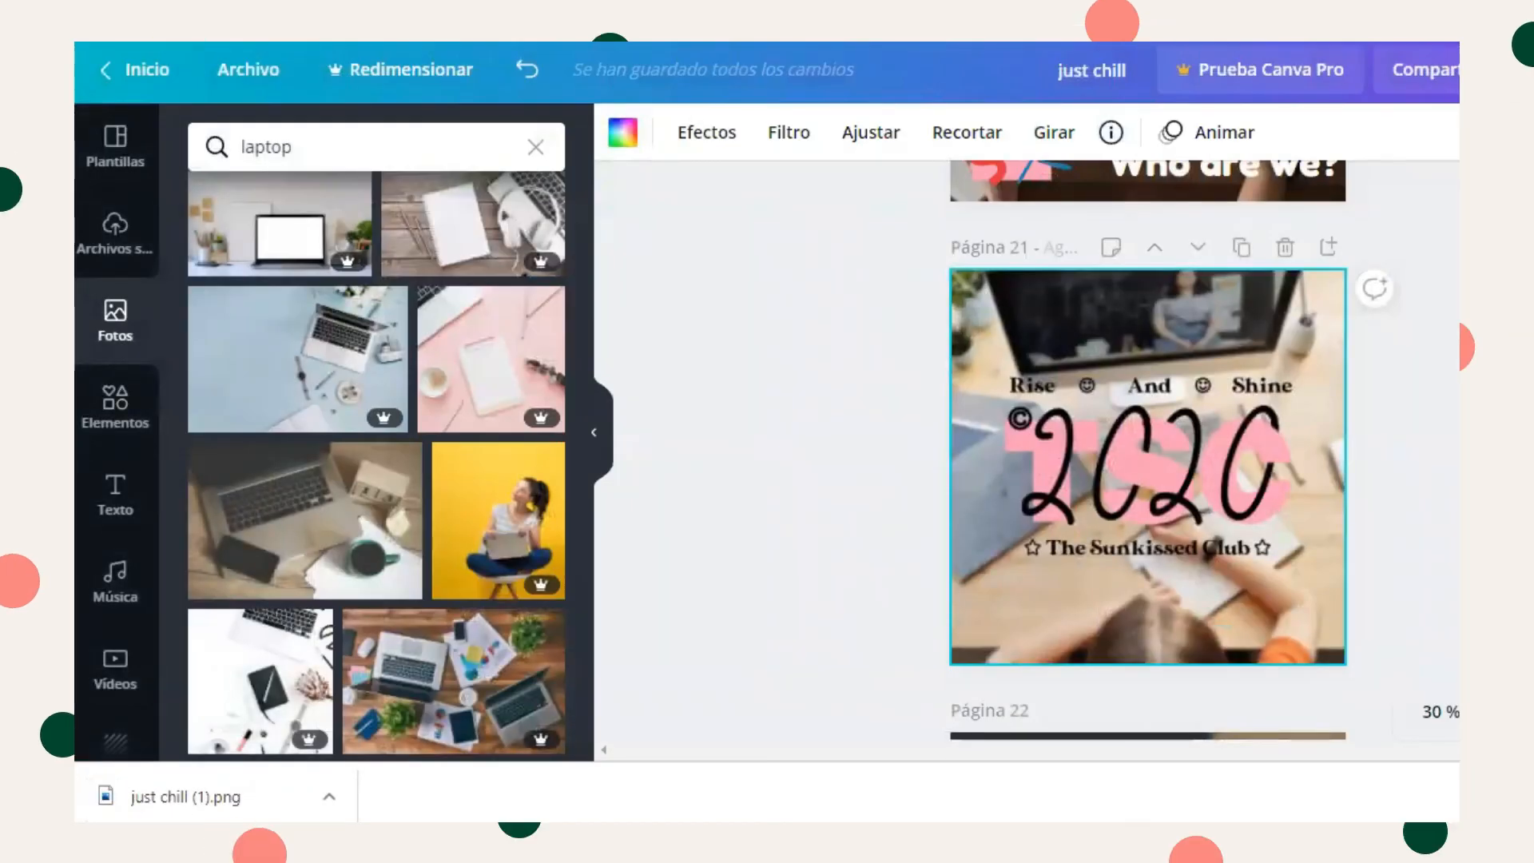
- Switch to Pinterest and browse the pin feed for design inspiration
{"action": "left_click", "coordinate": [480, 44]}
{"action": "left_click", "coordinate": [144, 195]}
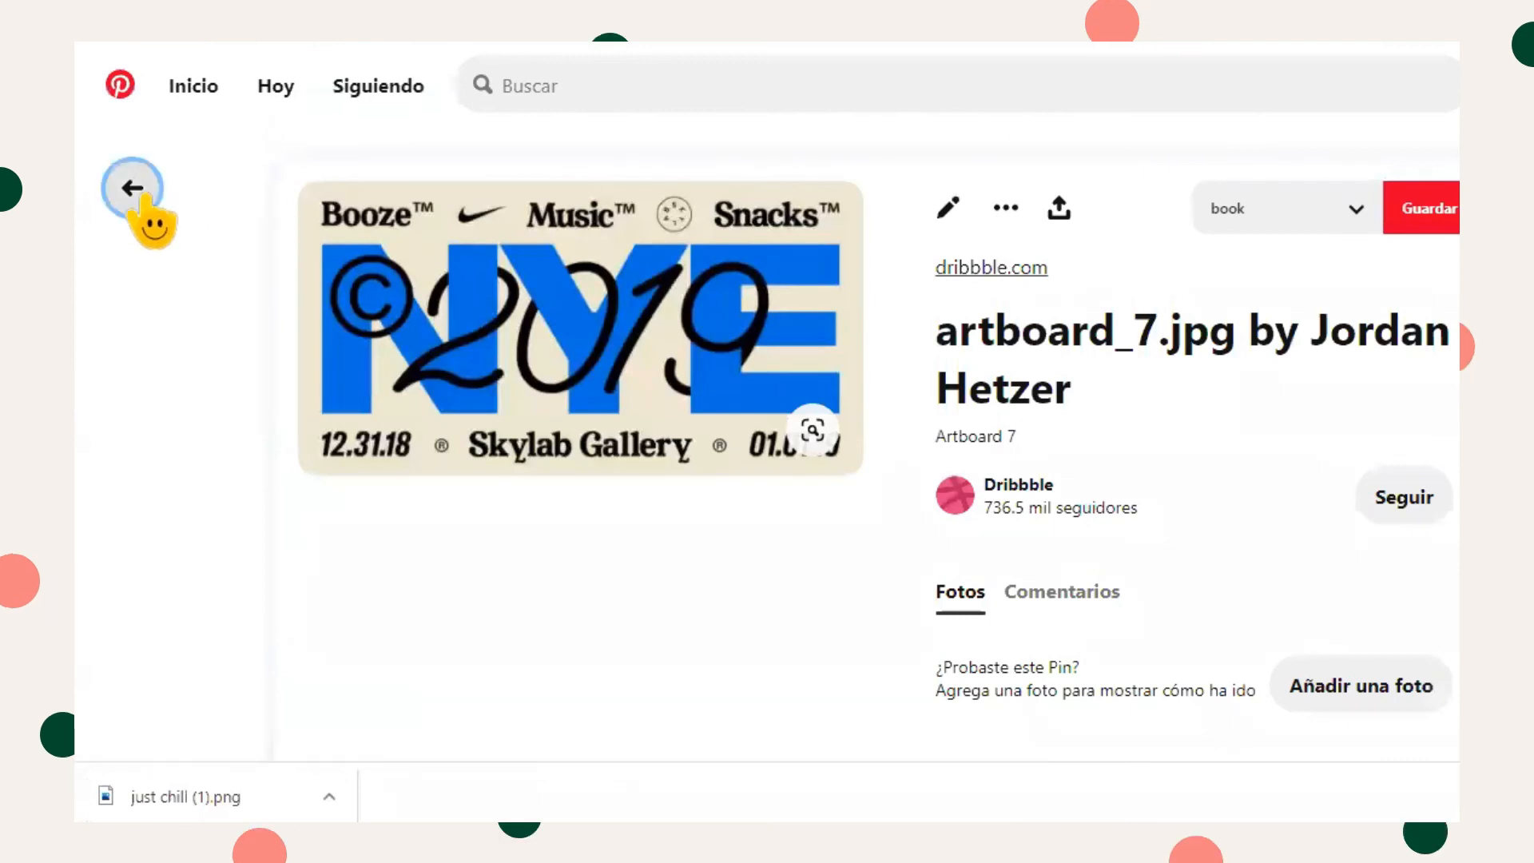
{"action": "scroll", "coordinate": [152, 220], "scroll_direction": "down", "scroll_amount": 10}
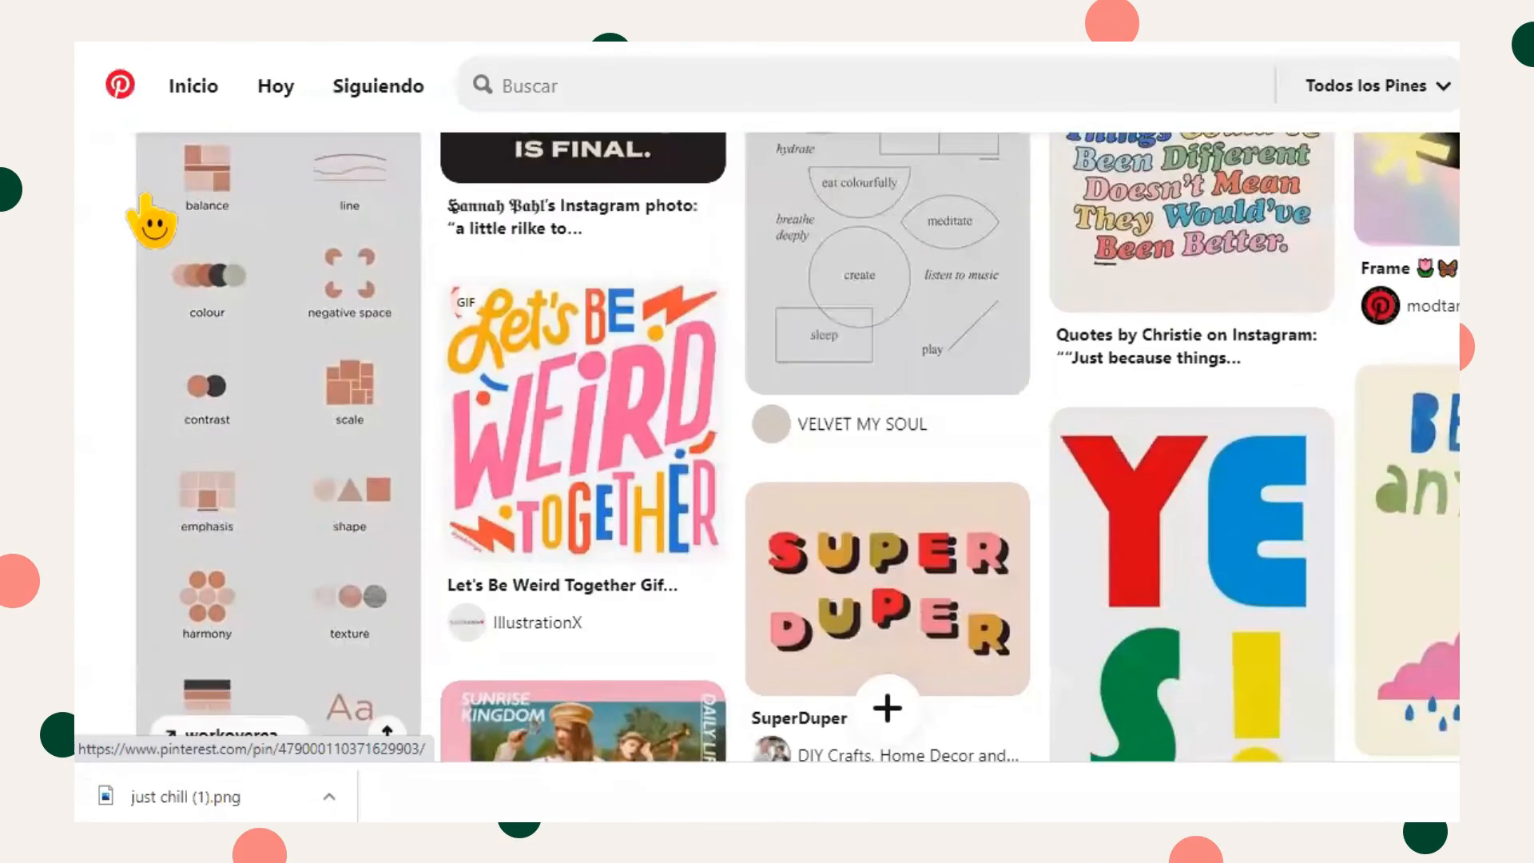
{"action": "scroll", "coordinate": [152, 222], "scroll_direction": "down", "scroll_amount": 15}
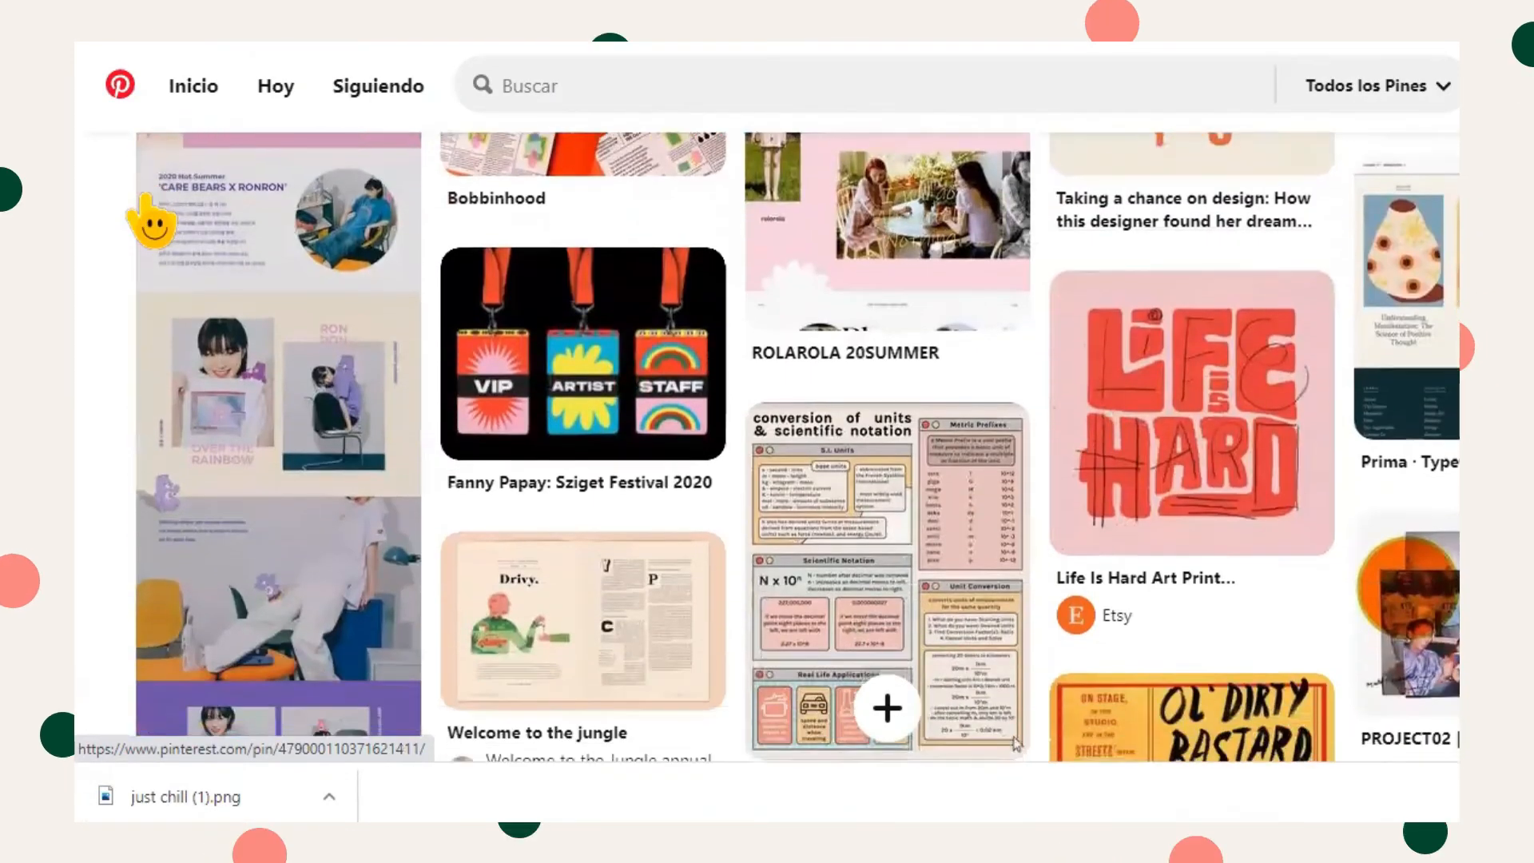
{"action": "scroll", "coordinate": [152, 222], "scroll_direction": "down", "scroll_amount": 7}
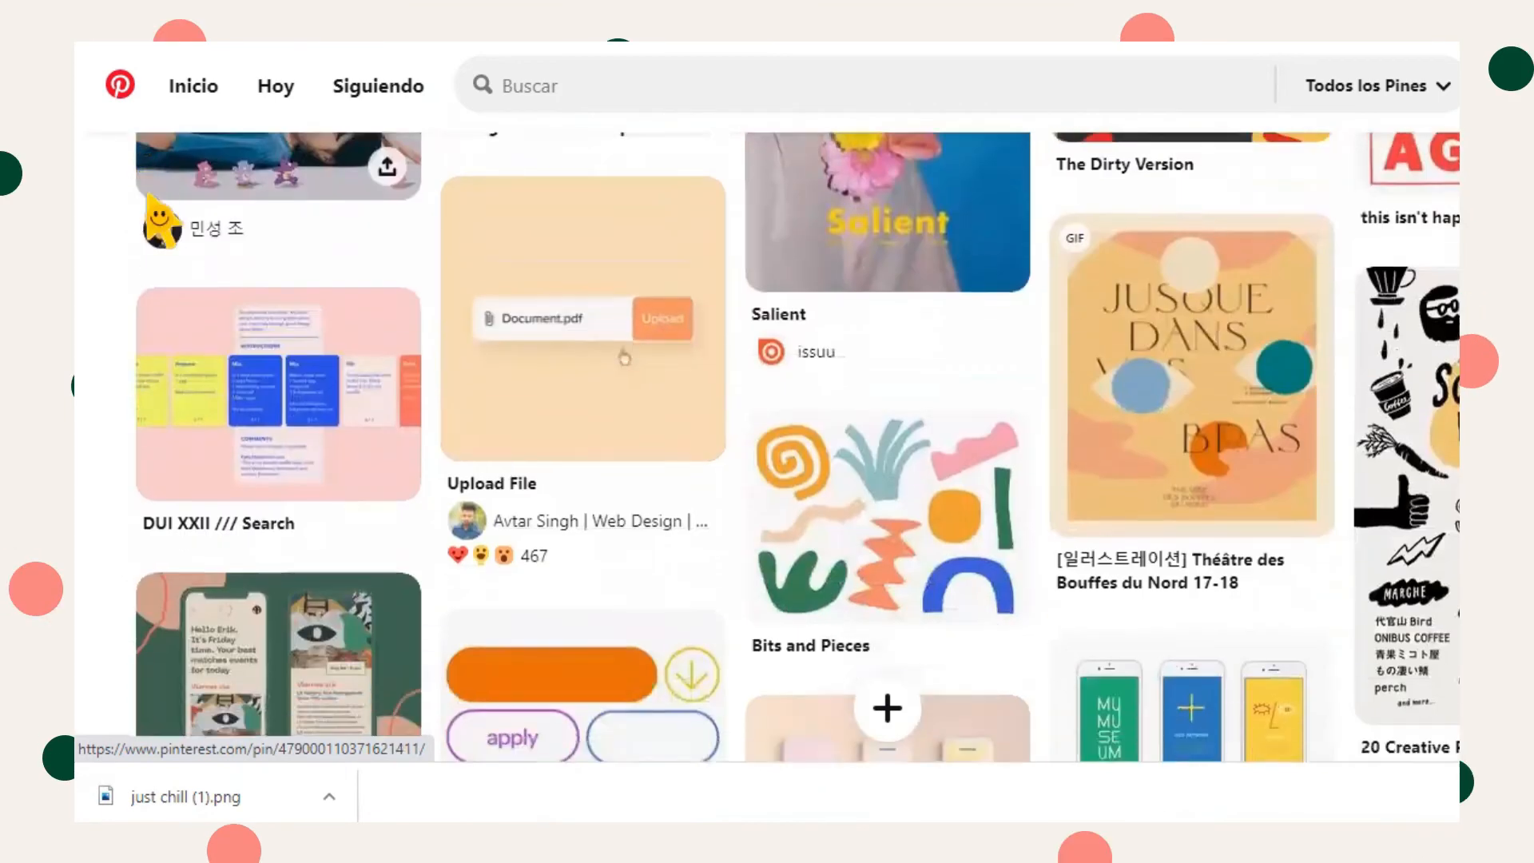
{"action": "scroll", "coordinate": [152, 222], "scroll_direction": "down", "scroll_amount": 12}
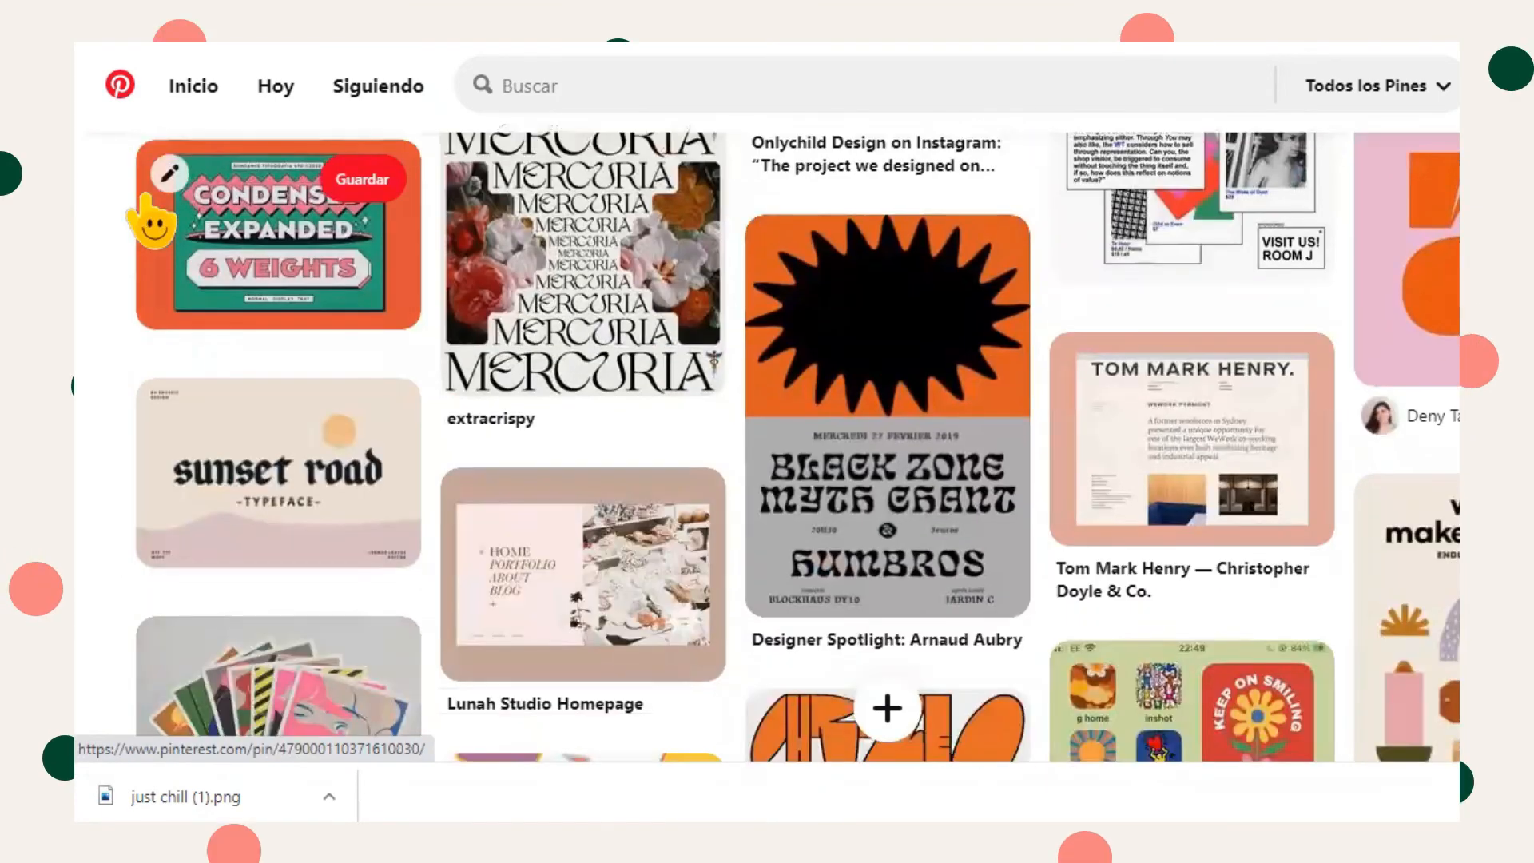
{"action": "scroll", "coordinate": [152, 222], "scroll_direction": "down", "scroll_amount": 6}
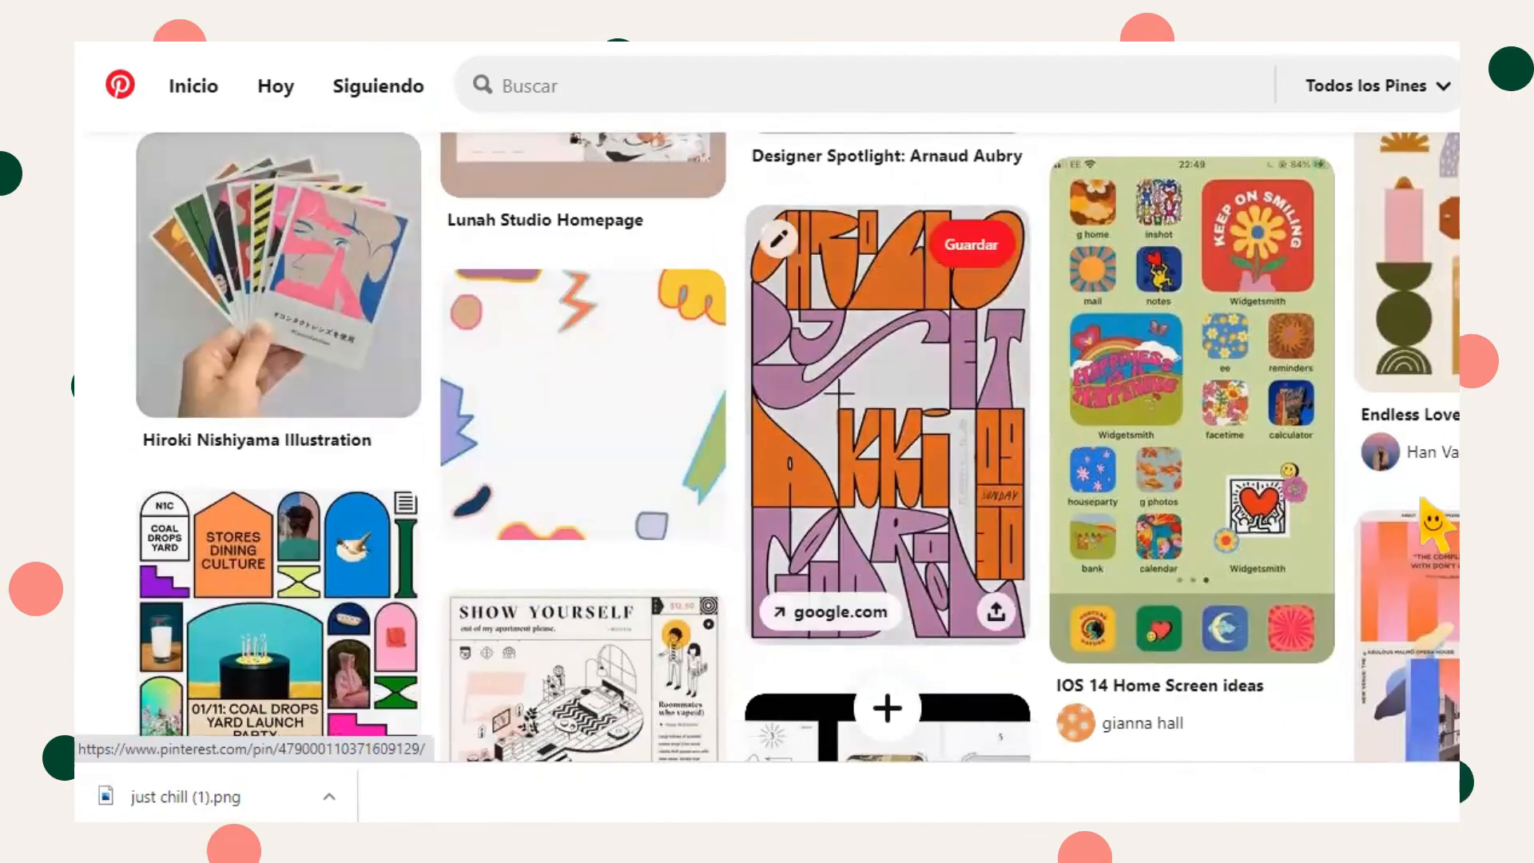
{"action": "scroll", "coordinate": [1191, 359], "scroll_direction": "down", "scroll_amount": 1}
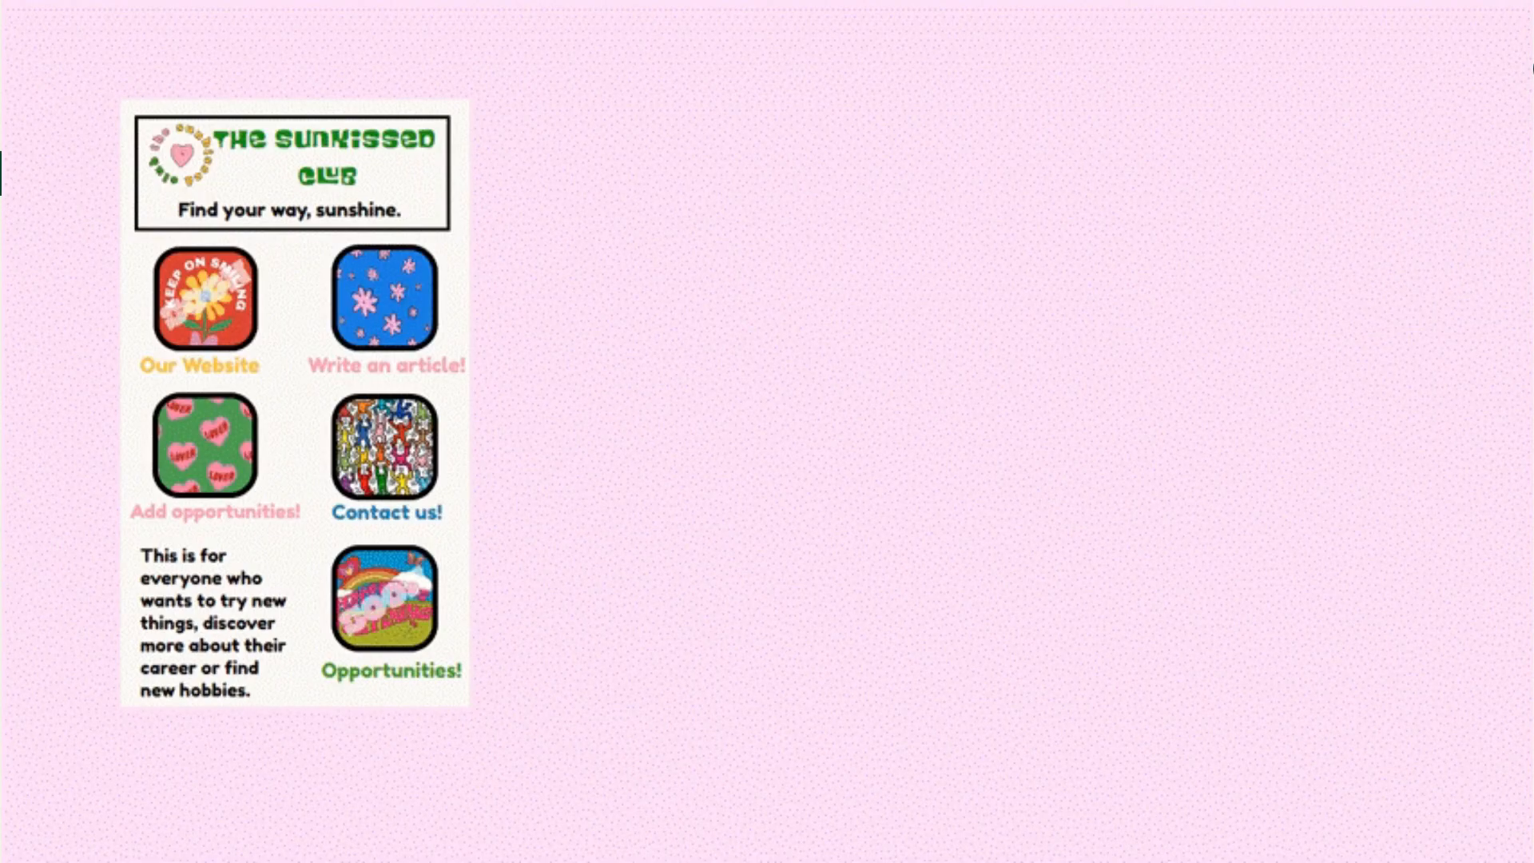